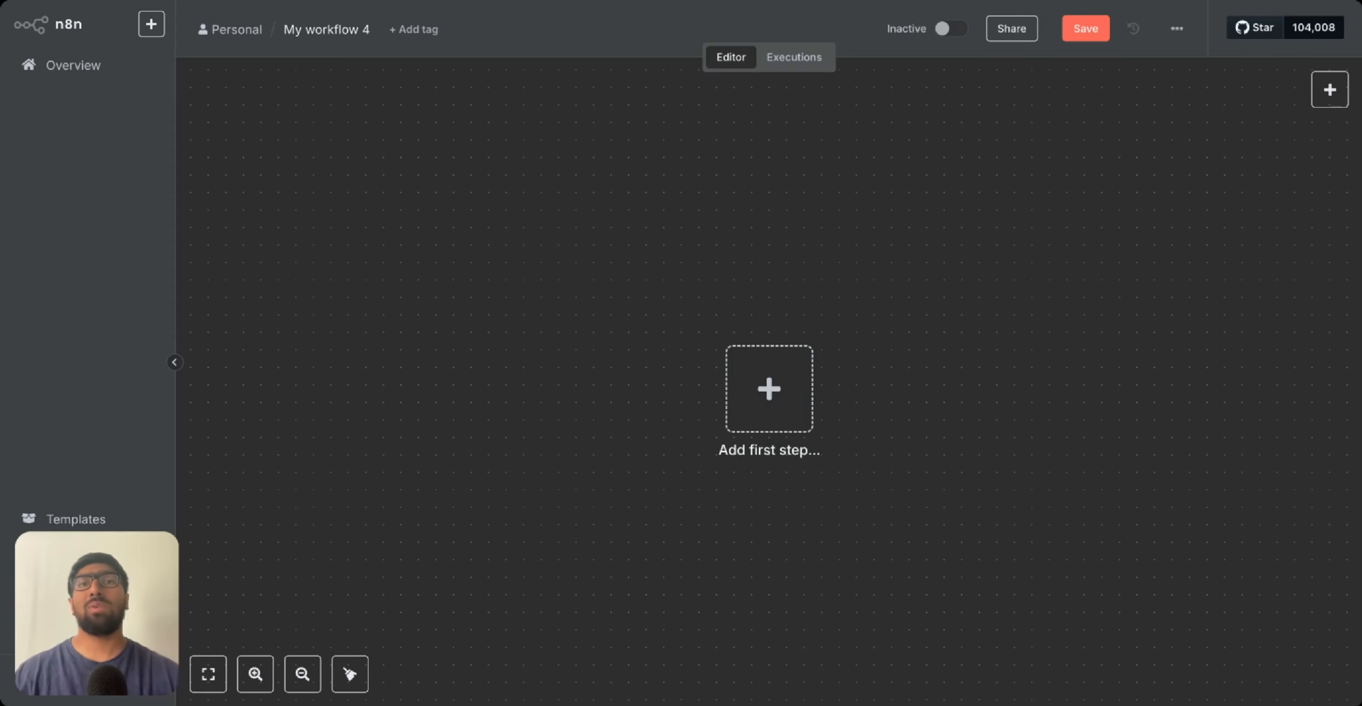
# - Open the trigger list for 'My workflow 4' and scroll through the available triggers
pyautogui.scroll(-2, 771, 396)
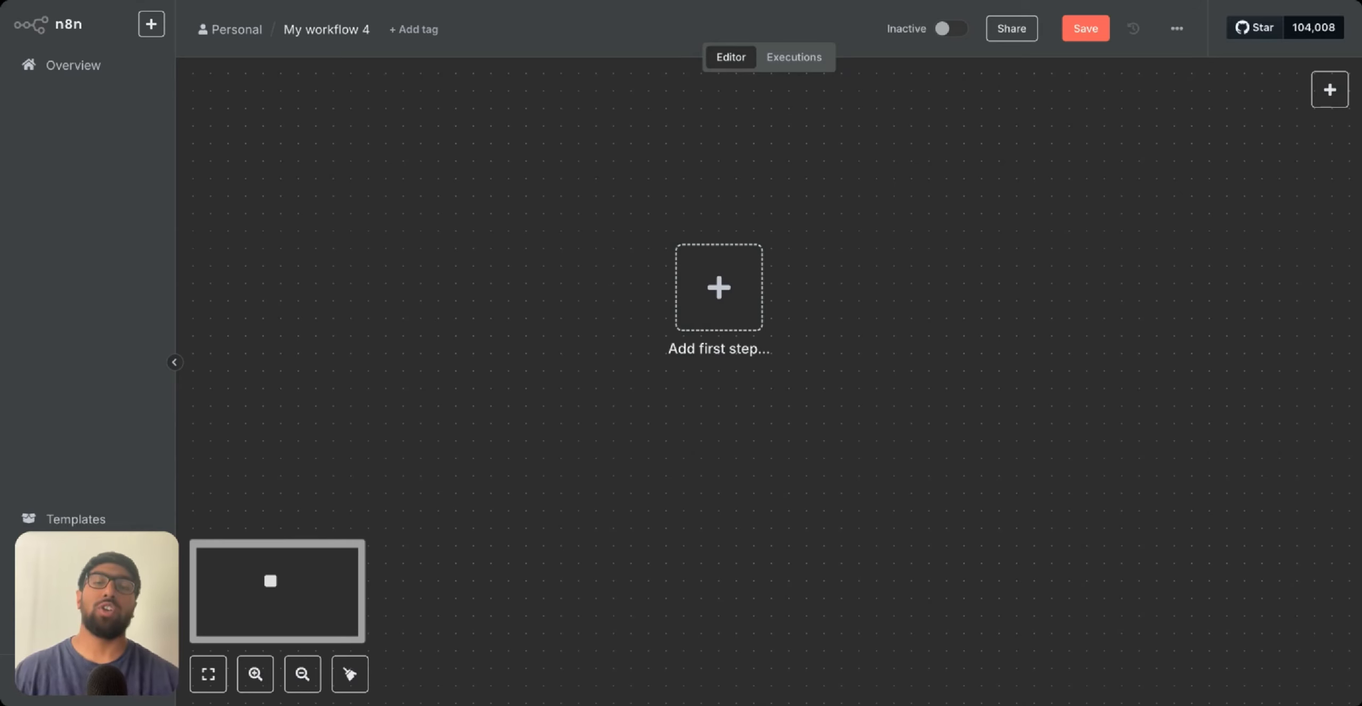
pyautogui.click(720, 301)
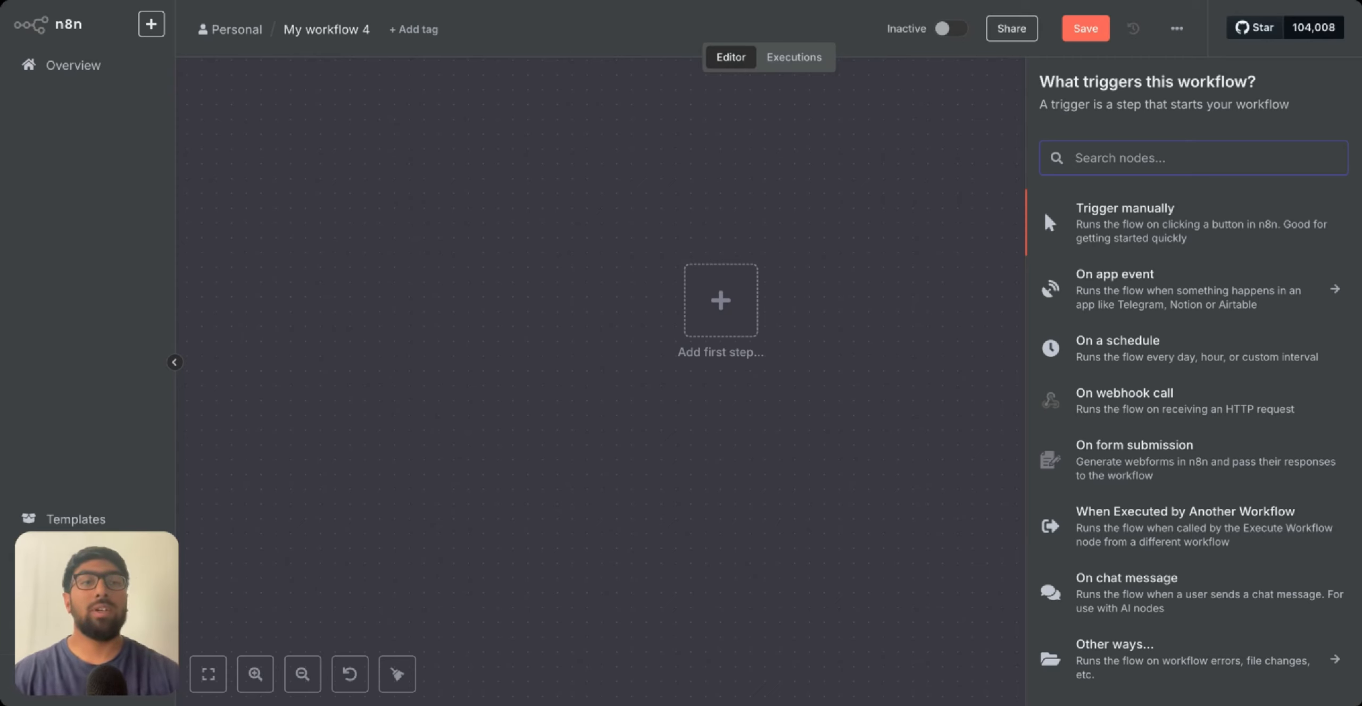
pyautogui.scroll(-1, 1148, 256)
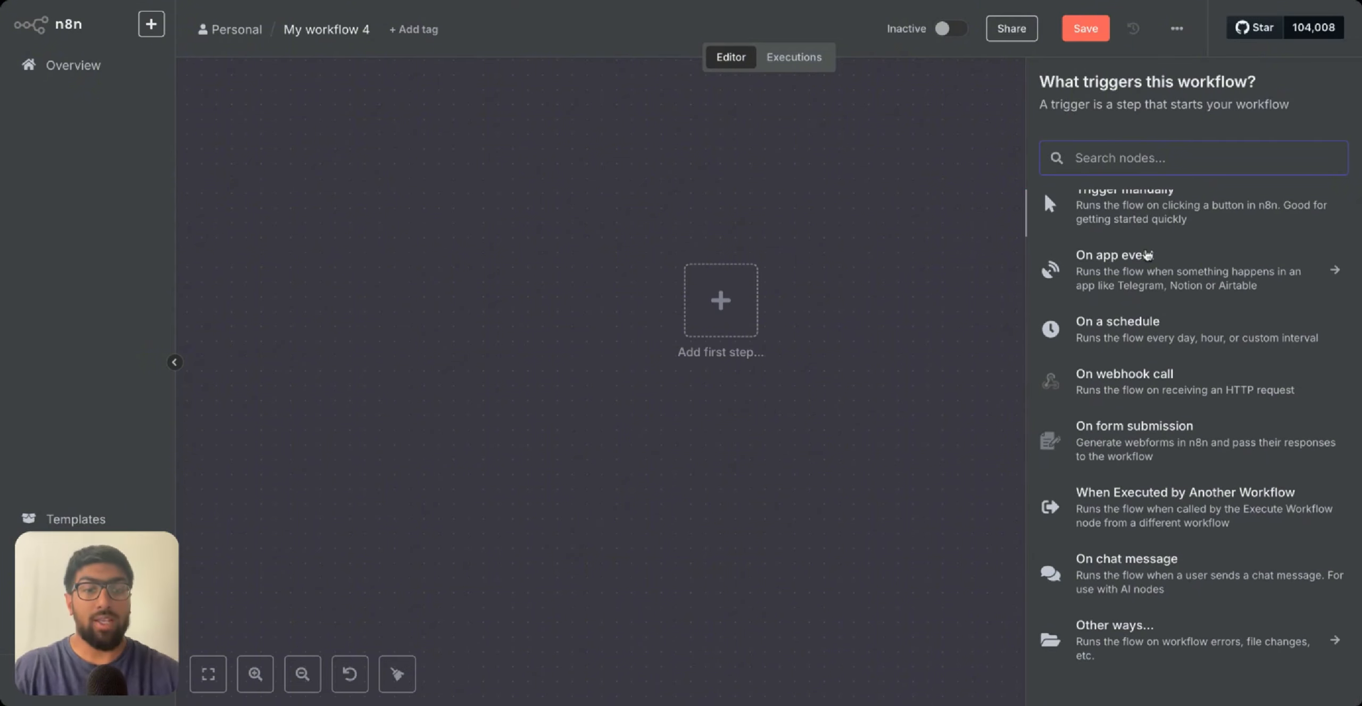
pyautogui.scroll(1, 1147, 256)
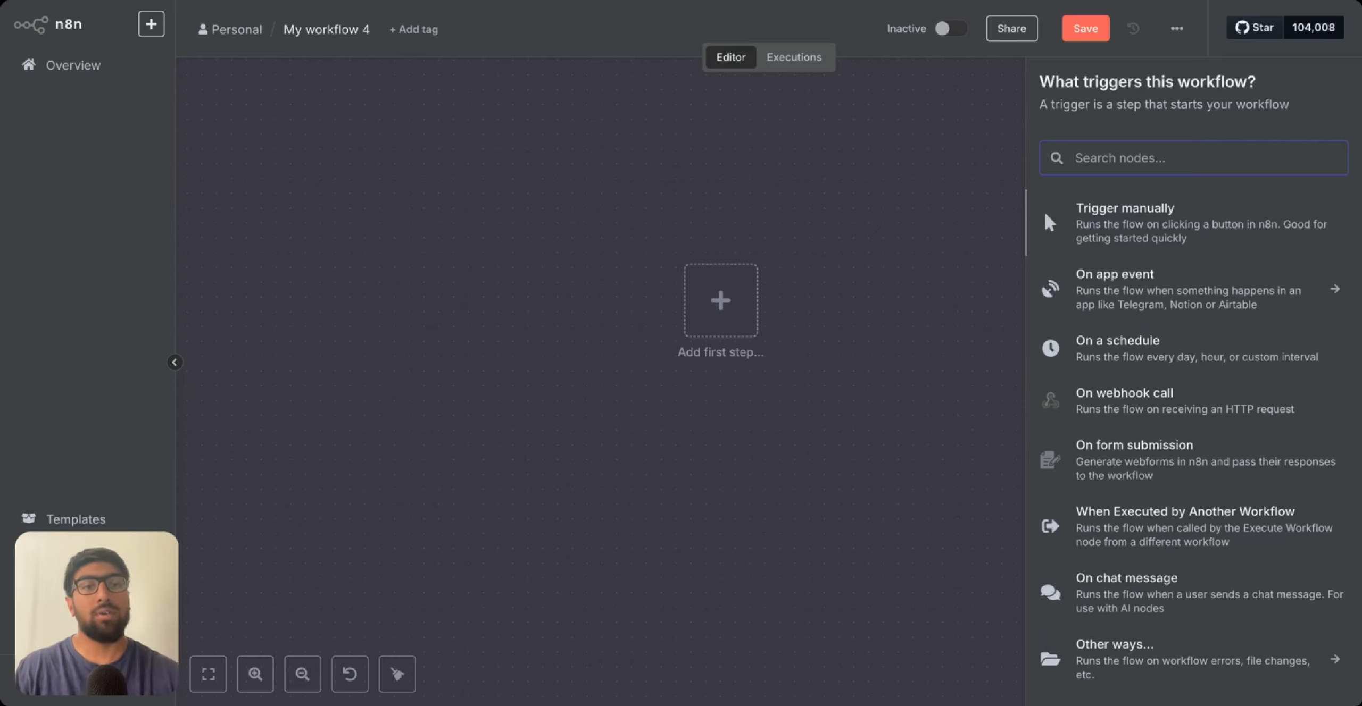
pyautogui.scroll(-1, 1196, 261)
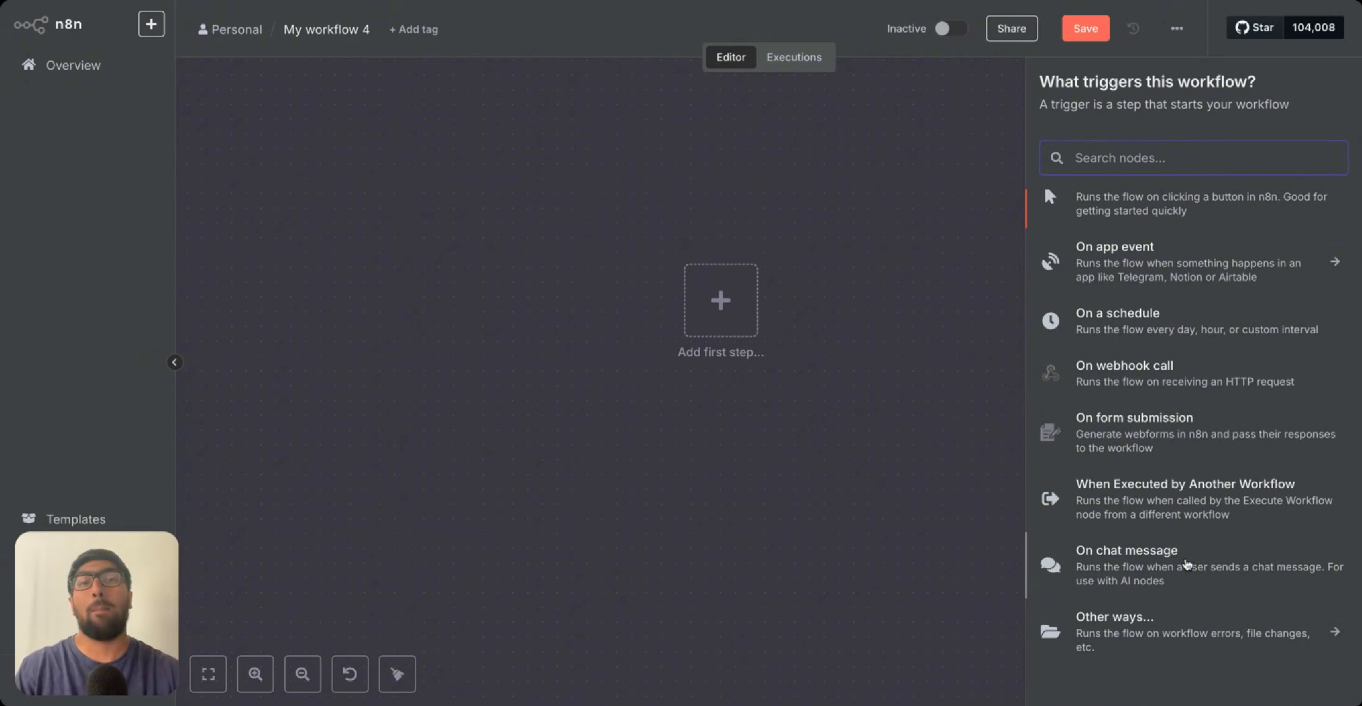
# - Choose the On chat message trigger, then add an AI Agent node after it from the AI nodes
pyautogui.click(1164, 565)
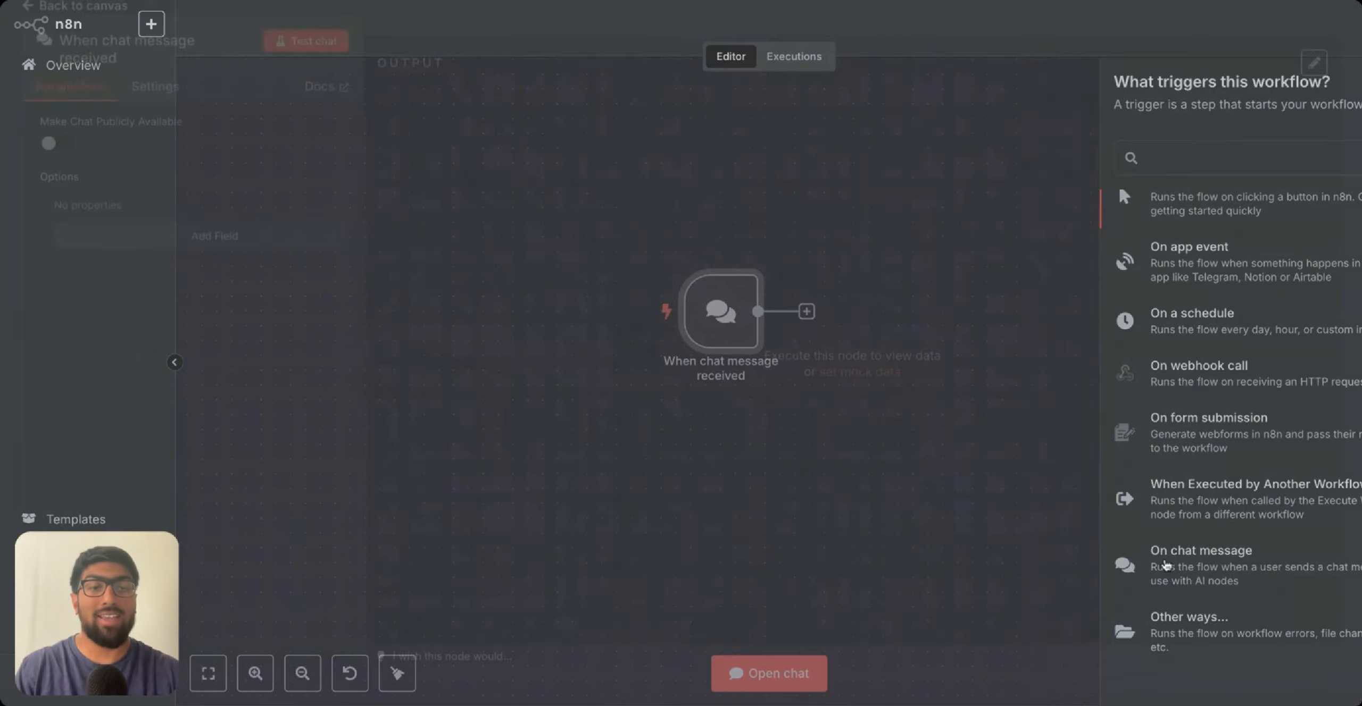
pyautogui.click(590, 28)
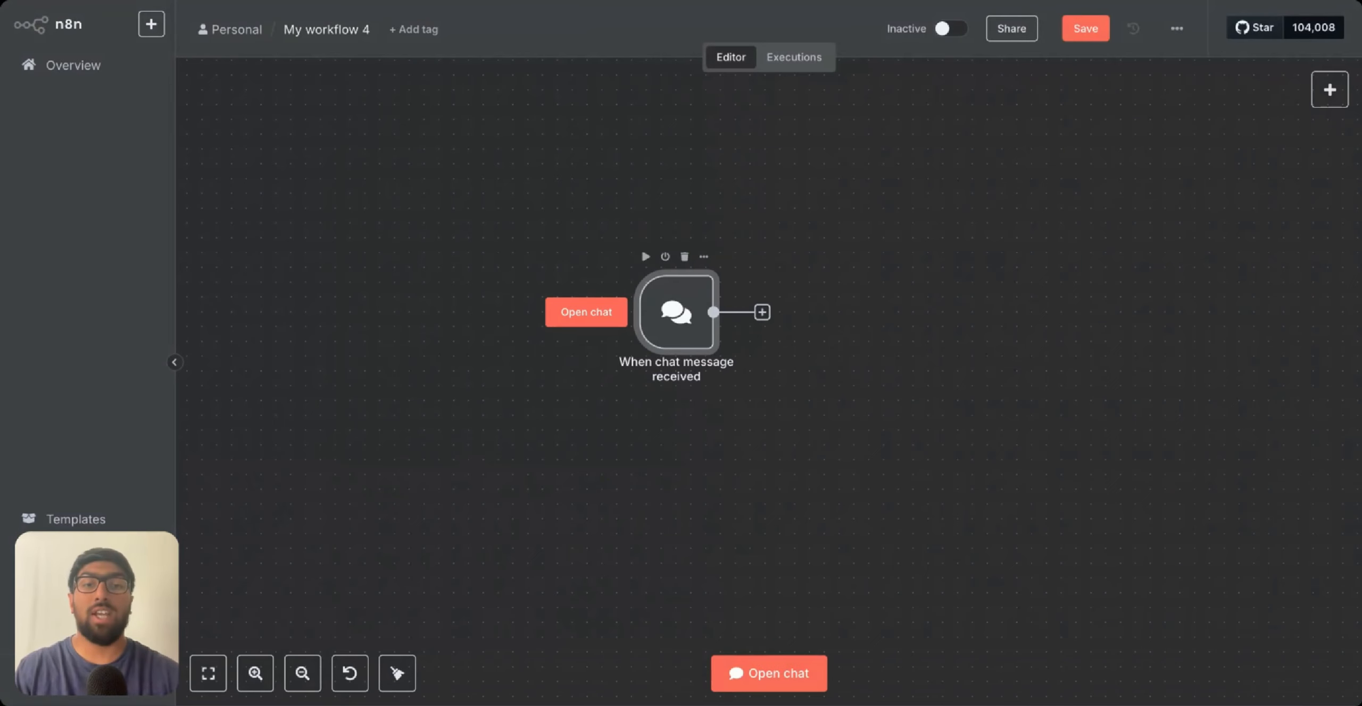
pyautogui.click(762, 313)
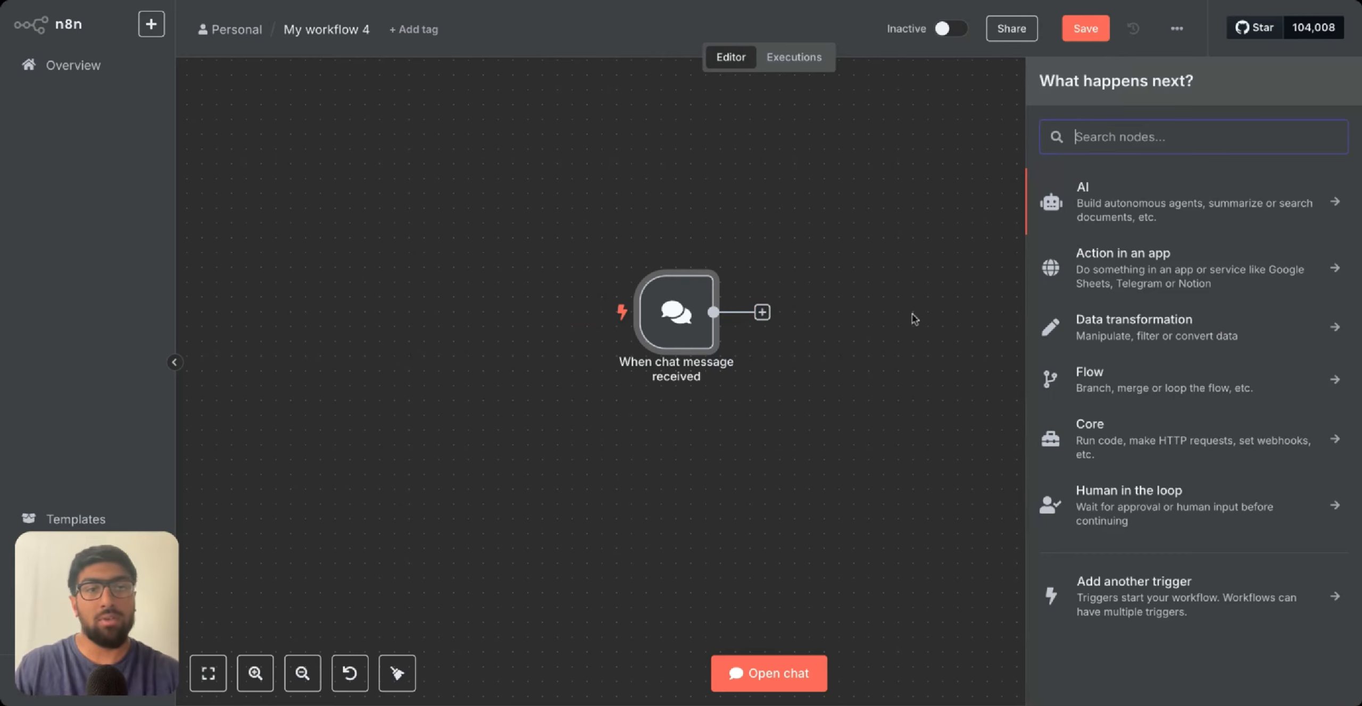
pyautogui.click(1156, 206)
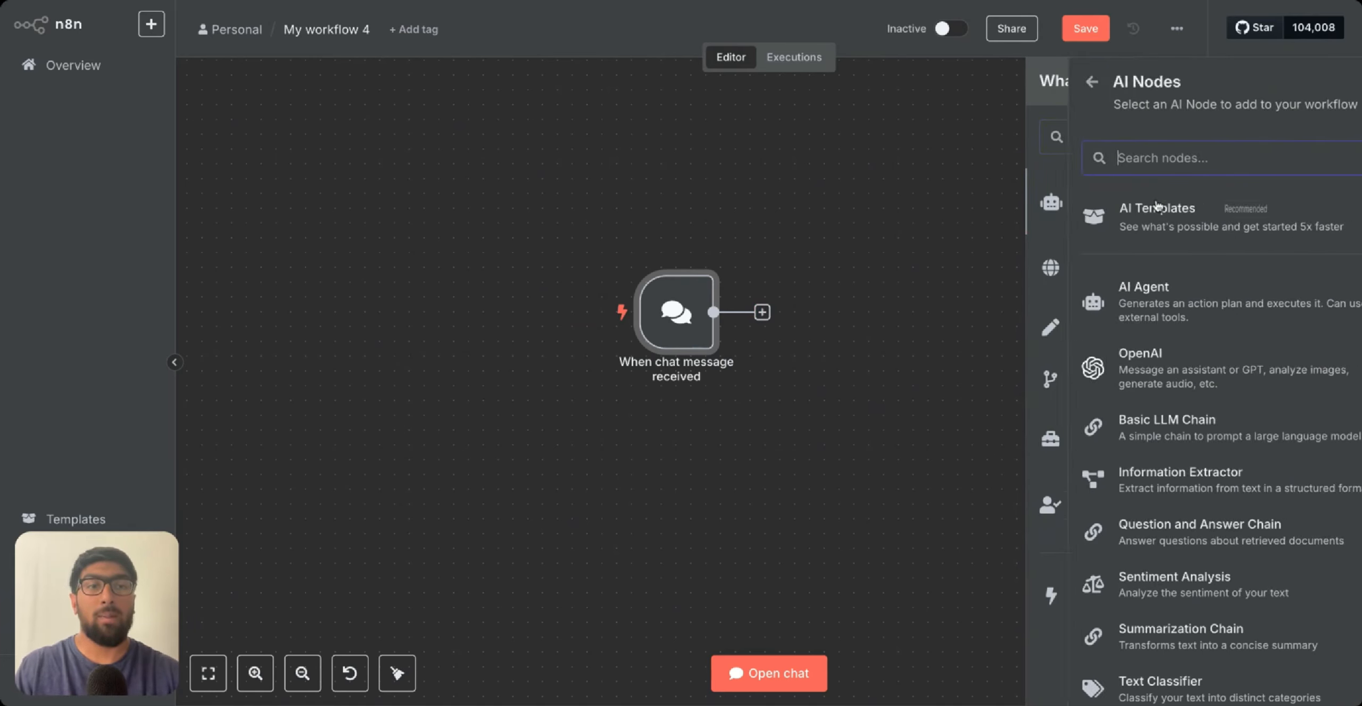
pyautogui.scroll(-1, 1168, 304)
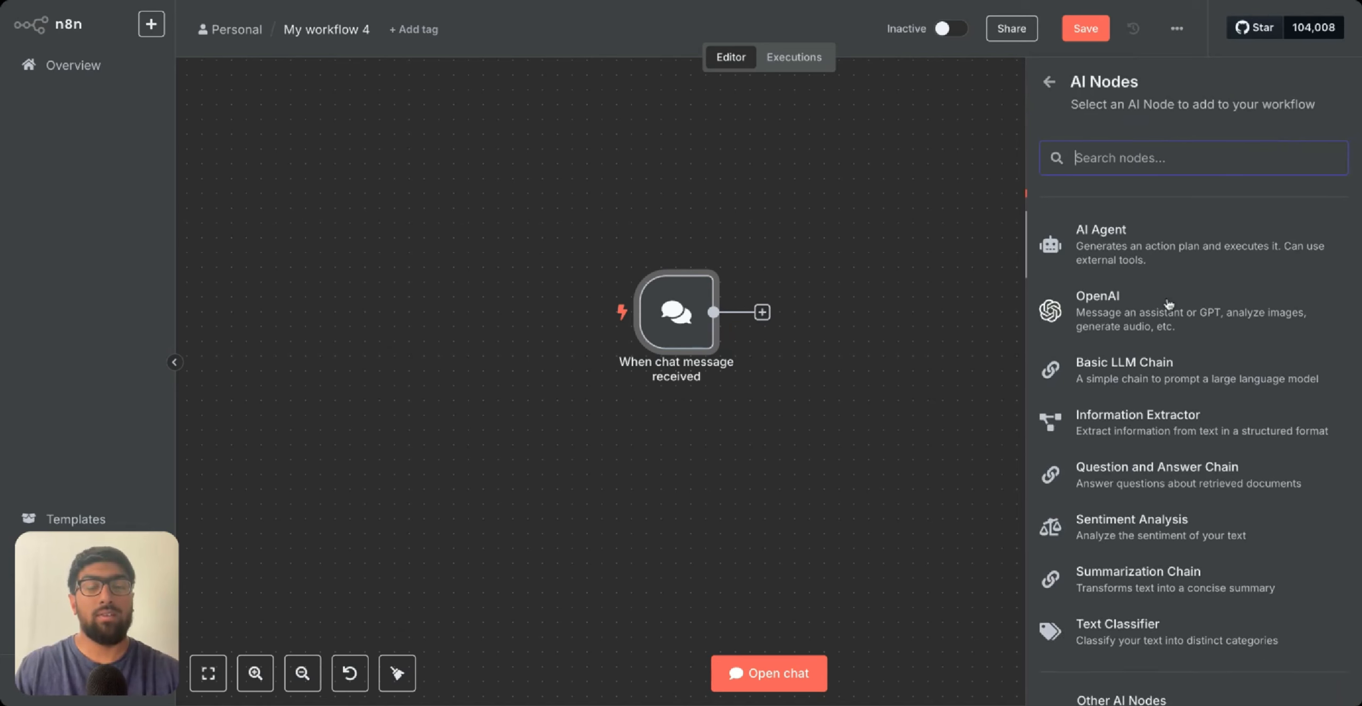
pyautogui.click(1199, 244)
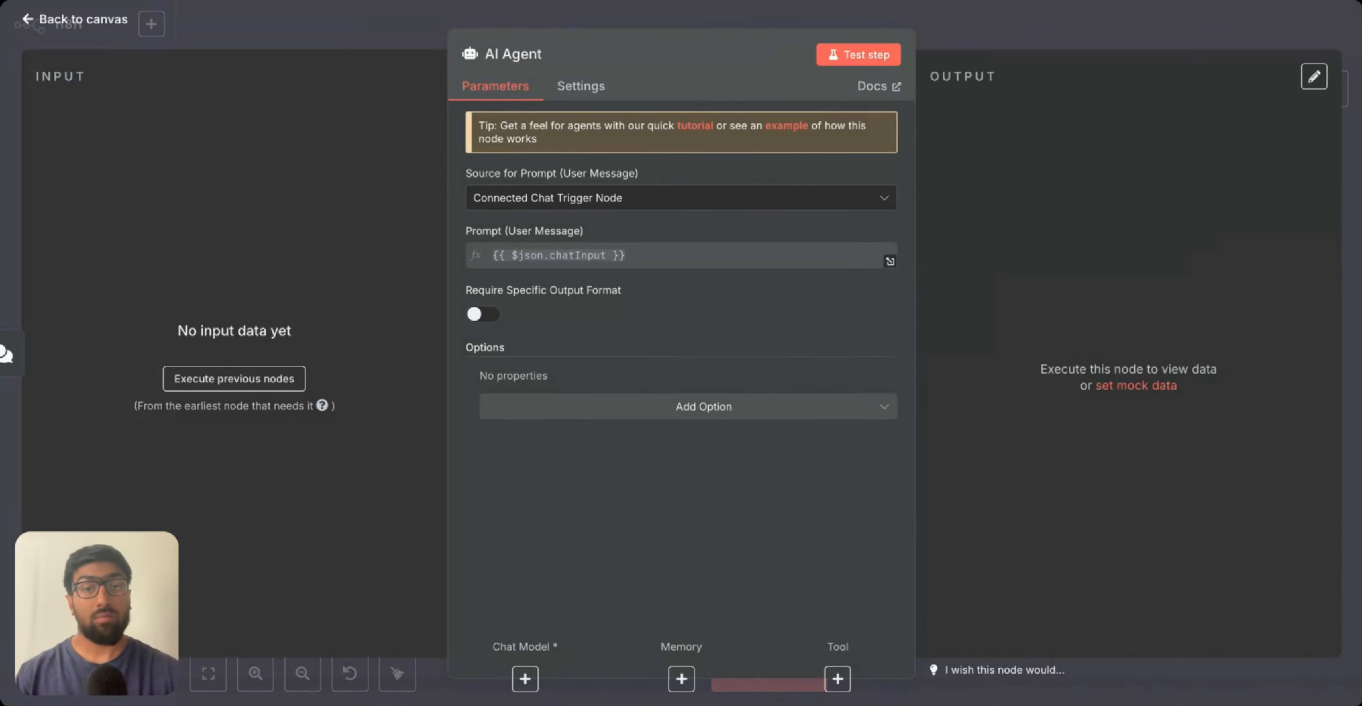
# - Return to the canvas and reopen the AI Agent node's parameters
pyautogui.click(1017, 27)
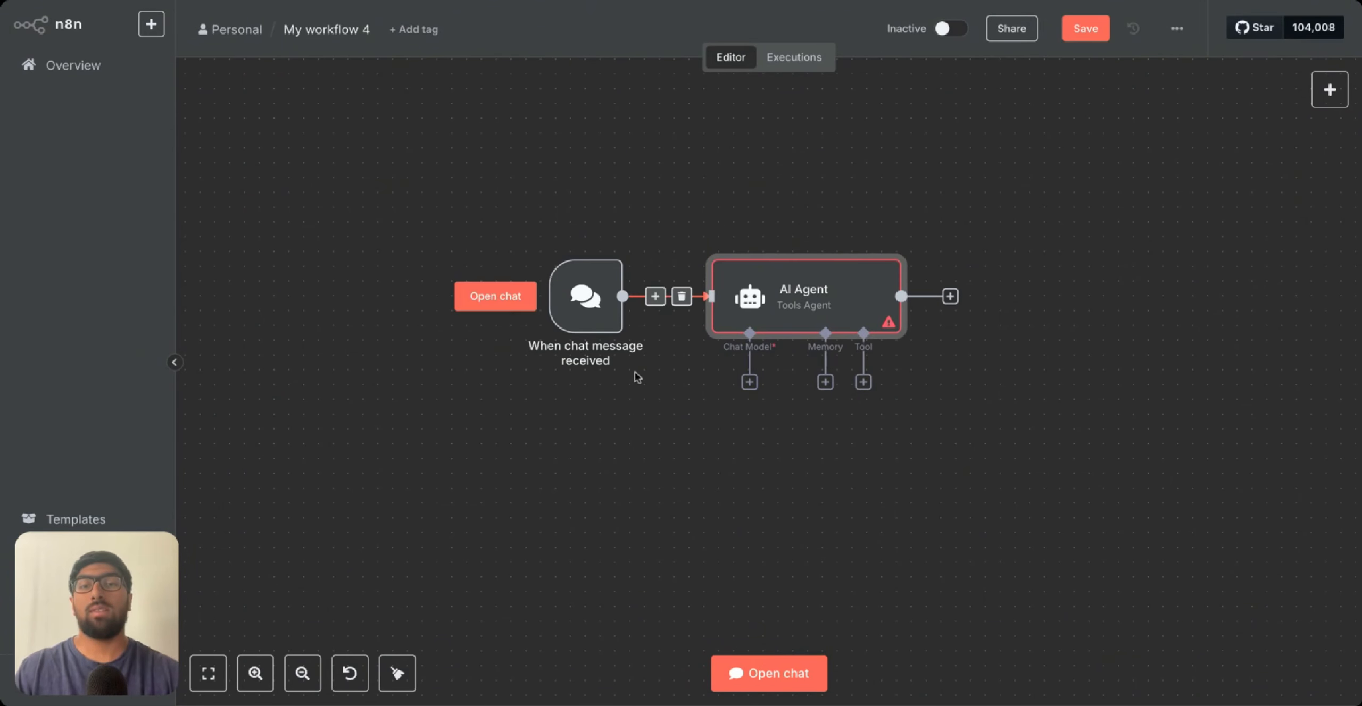
pyautogui.moveTo(591, 296)
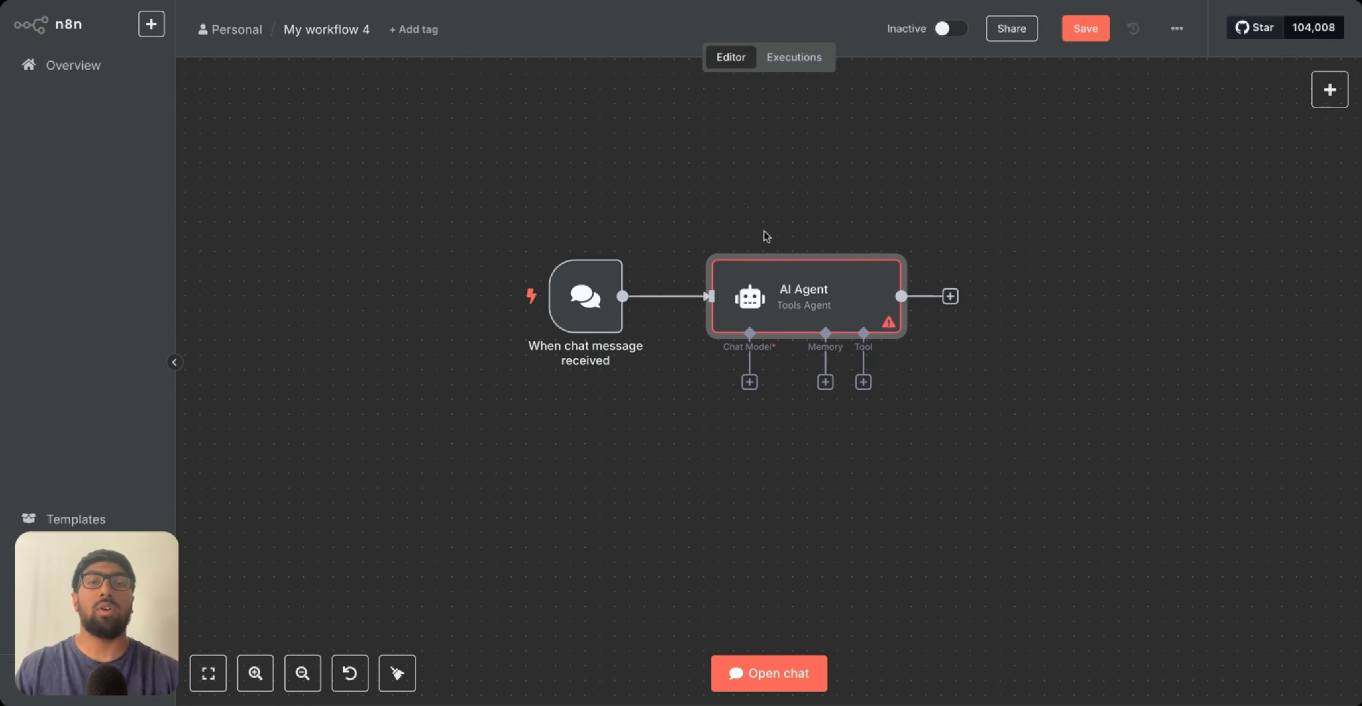
pyautogui.doubleClick(803, 292)
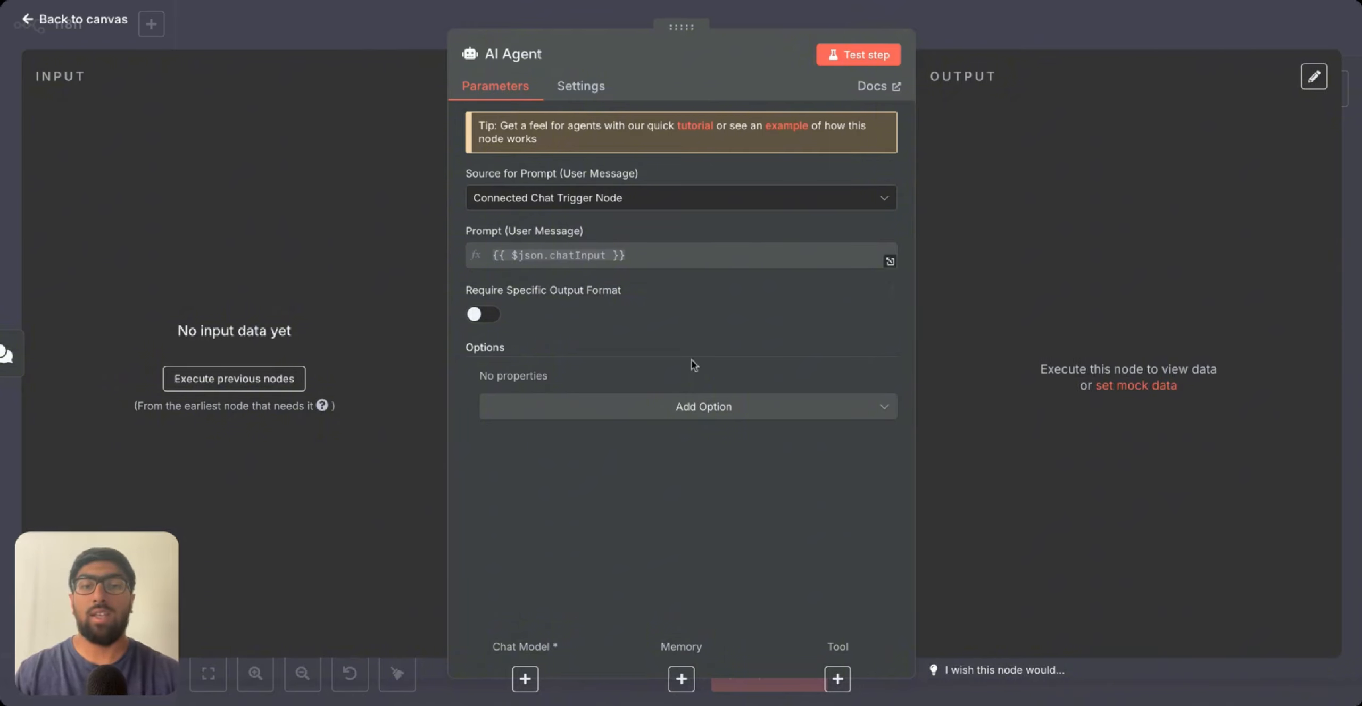
# - Add a System Message option to the AI Agent, keeping the default 'You are a helpful assistant'
pyautogui.click(694, 412)
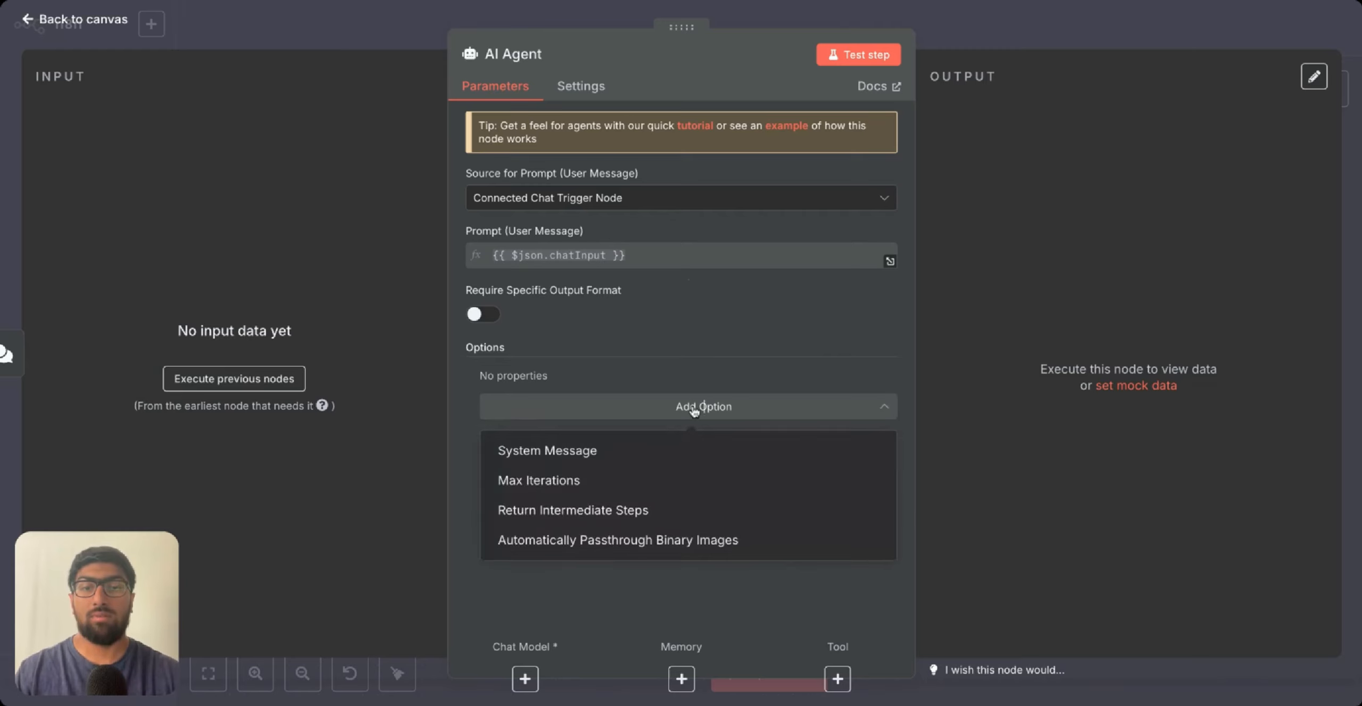
pyautogui.click(584, 462)
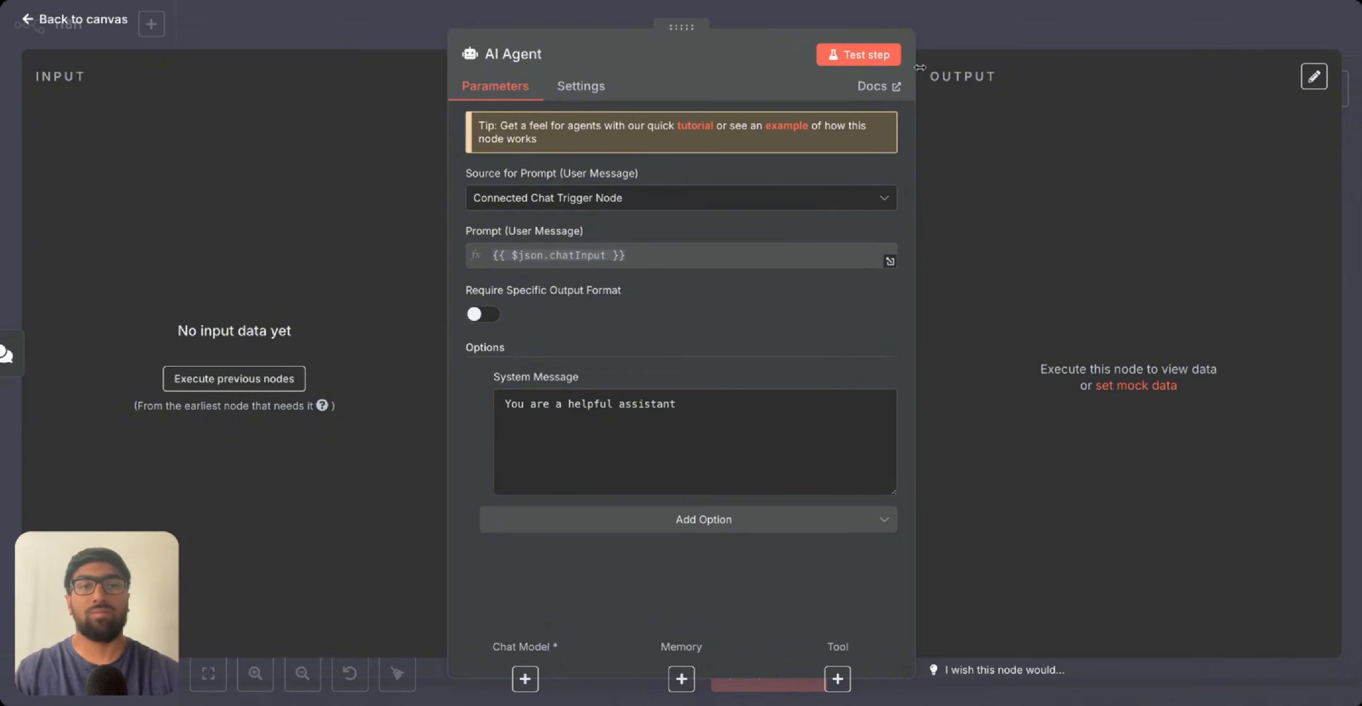
pyautogui.click(968, 28)
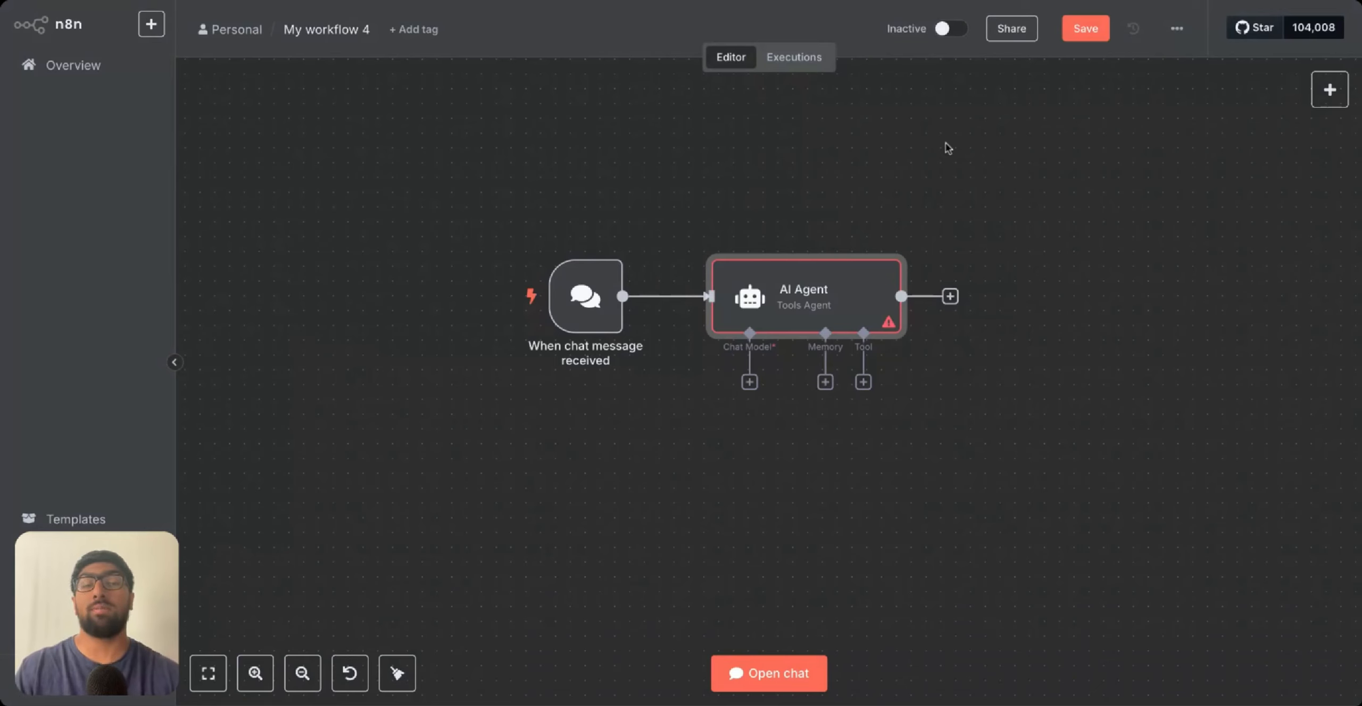
pyautogui.hscroll(3, 948, 149)
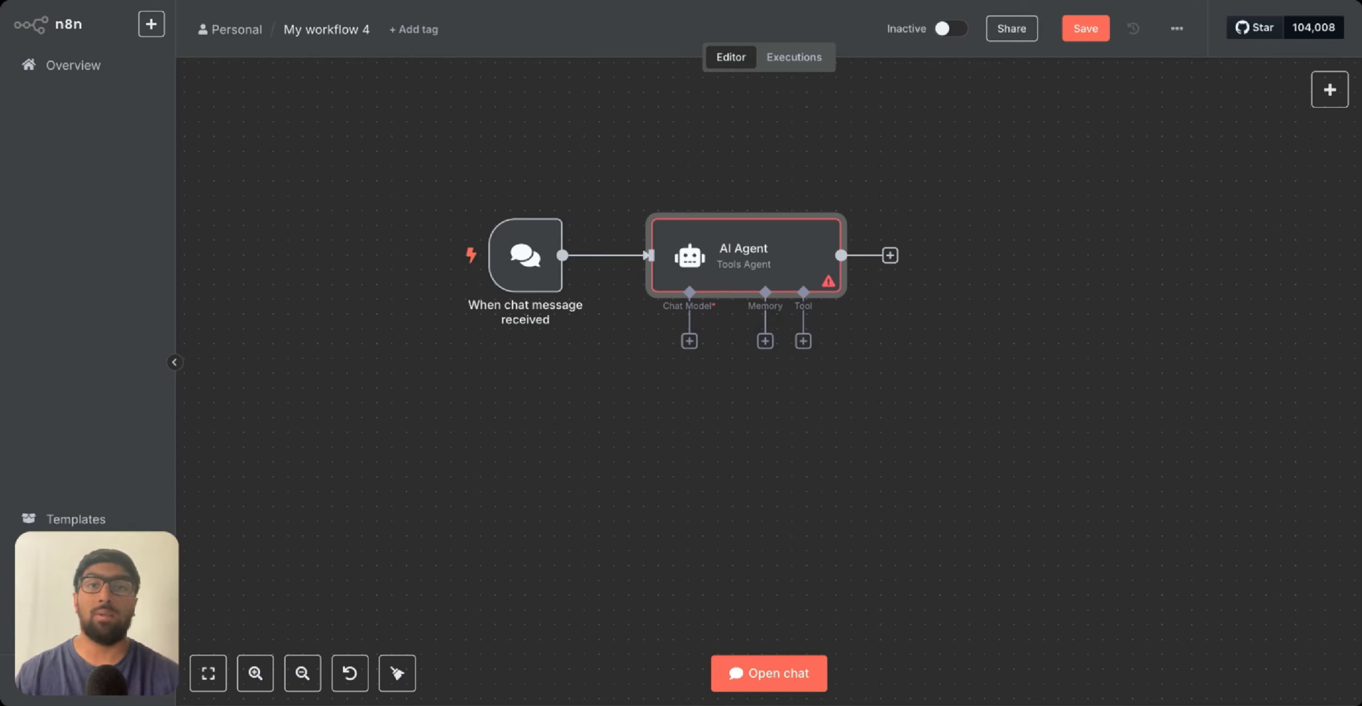
pyautogui.hscroll(1, 745, 275)
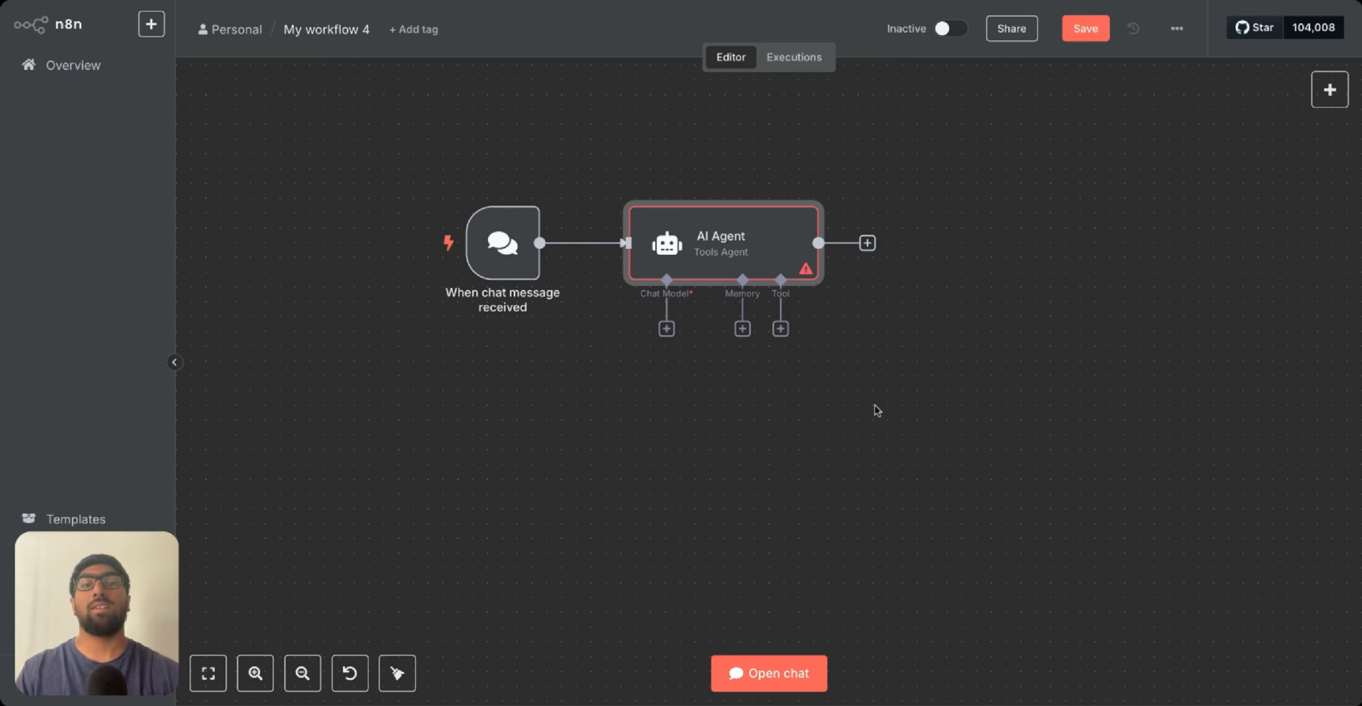
# - Connect an OpenAI Chat Model from Language Models to the AI Agent's Chat Model input
pyautogui.click(667, 330)
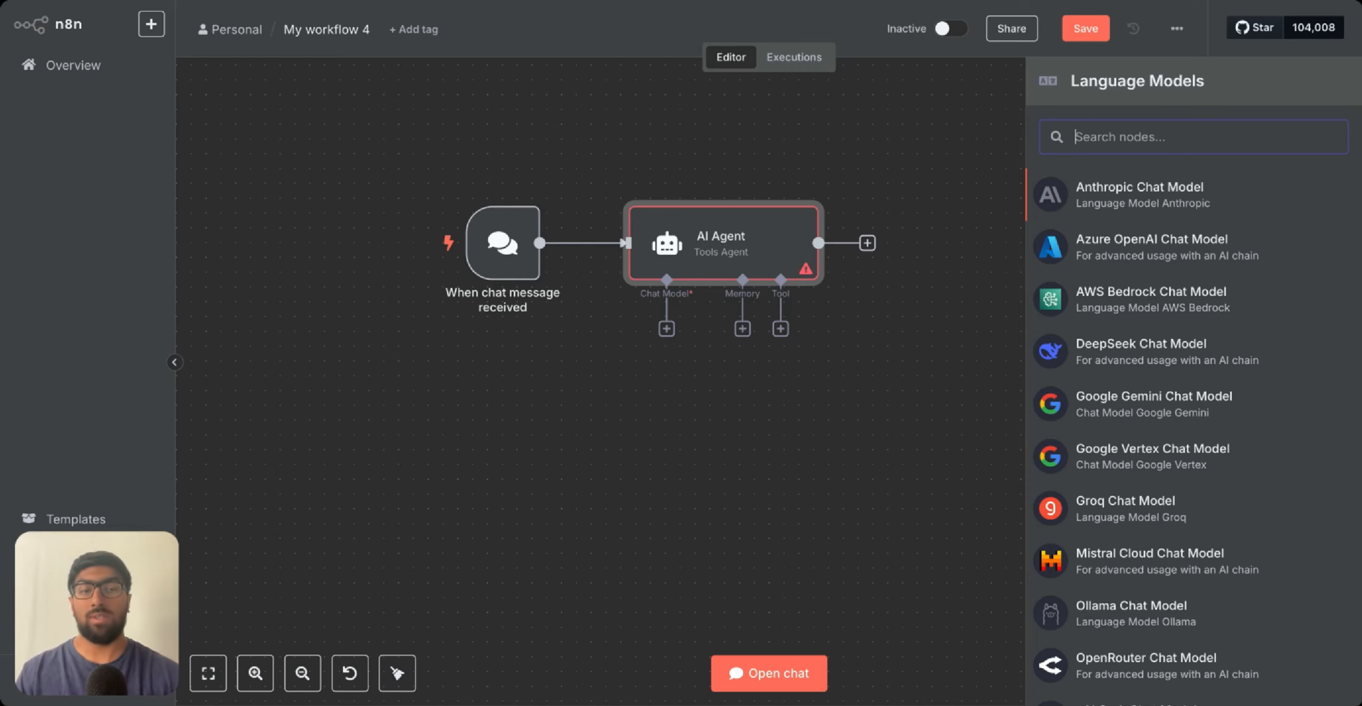
pyautogui.scroll(-3, 1287, 301)
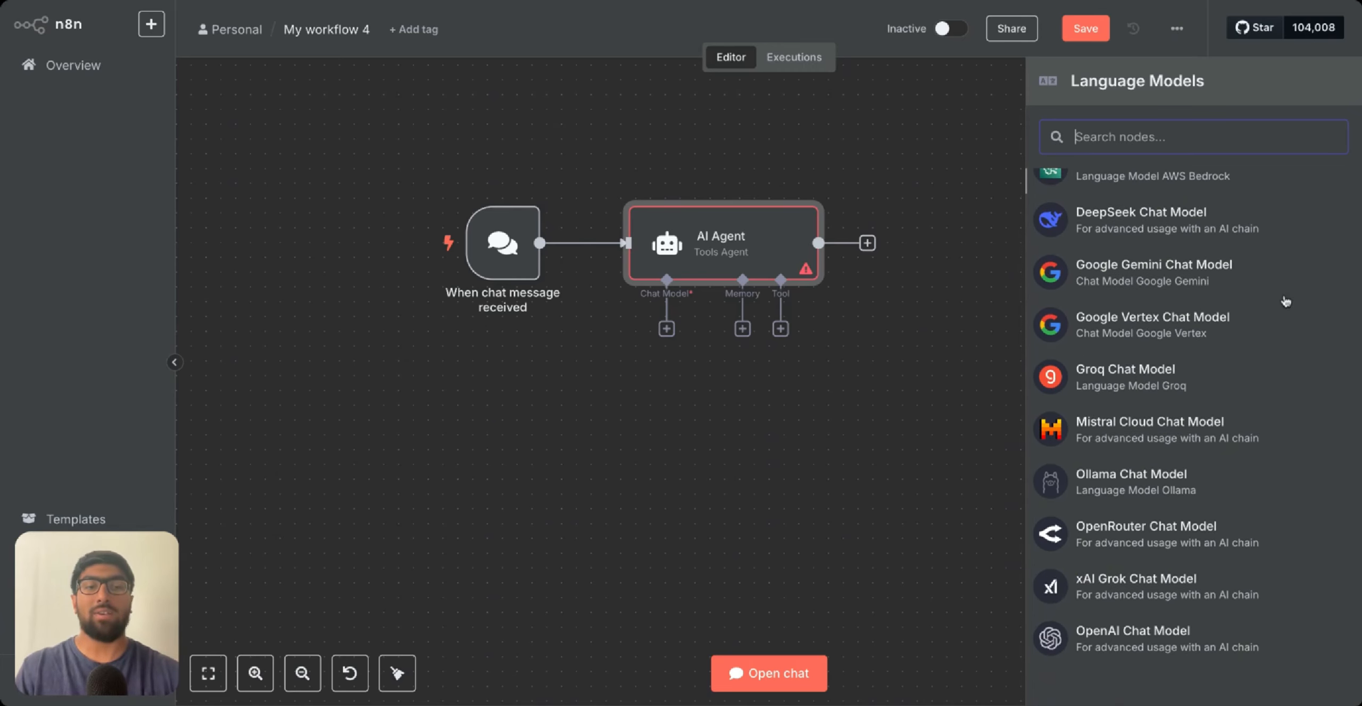
pyautogui.scroll(1, 1286, 302)
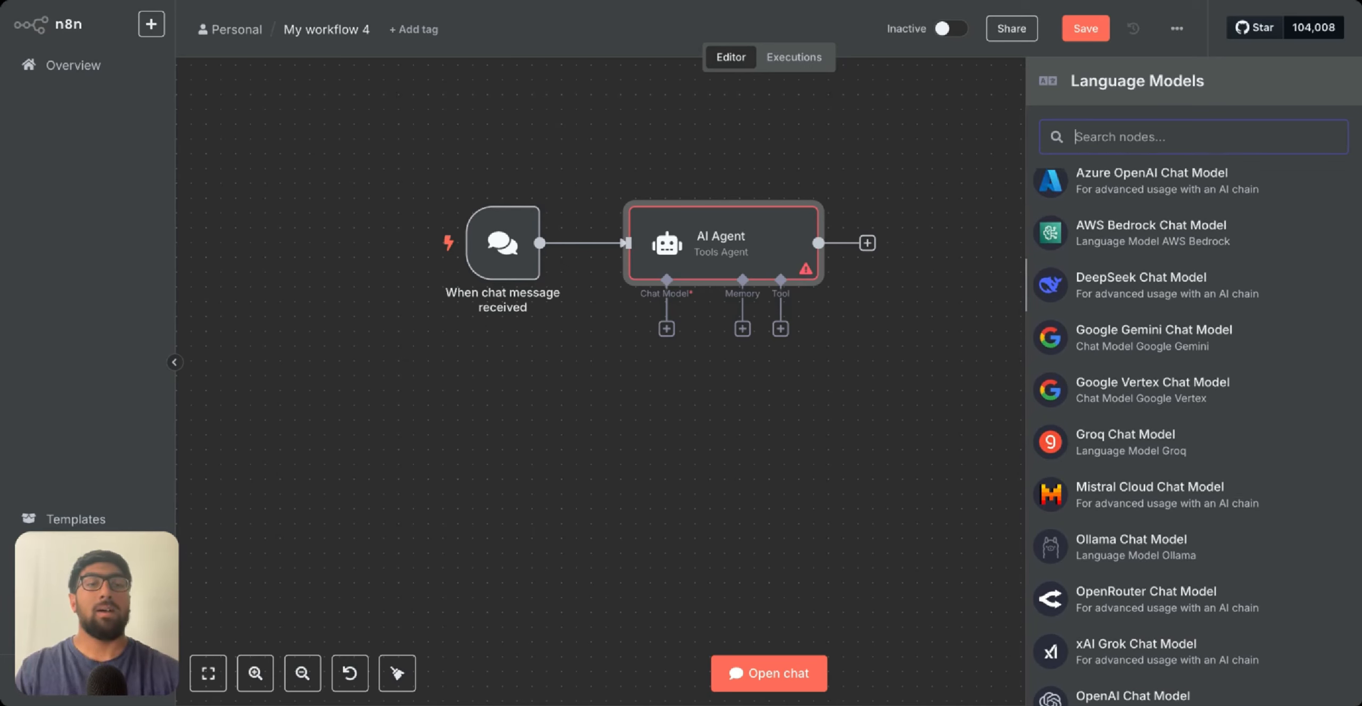
pyautogui.scroll(-1, 1125, 551)
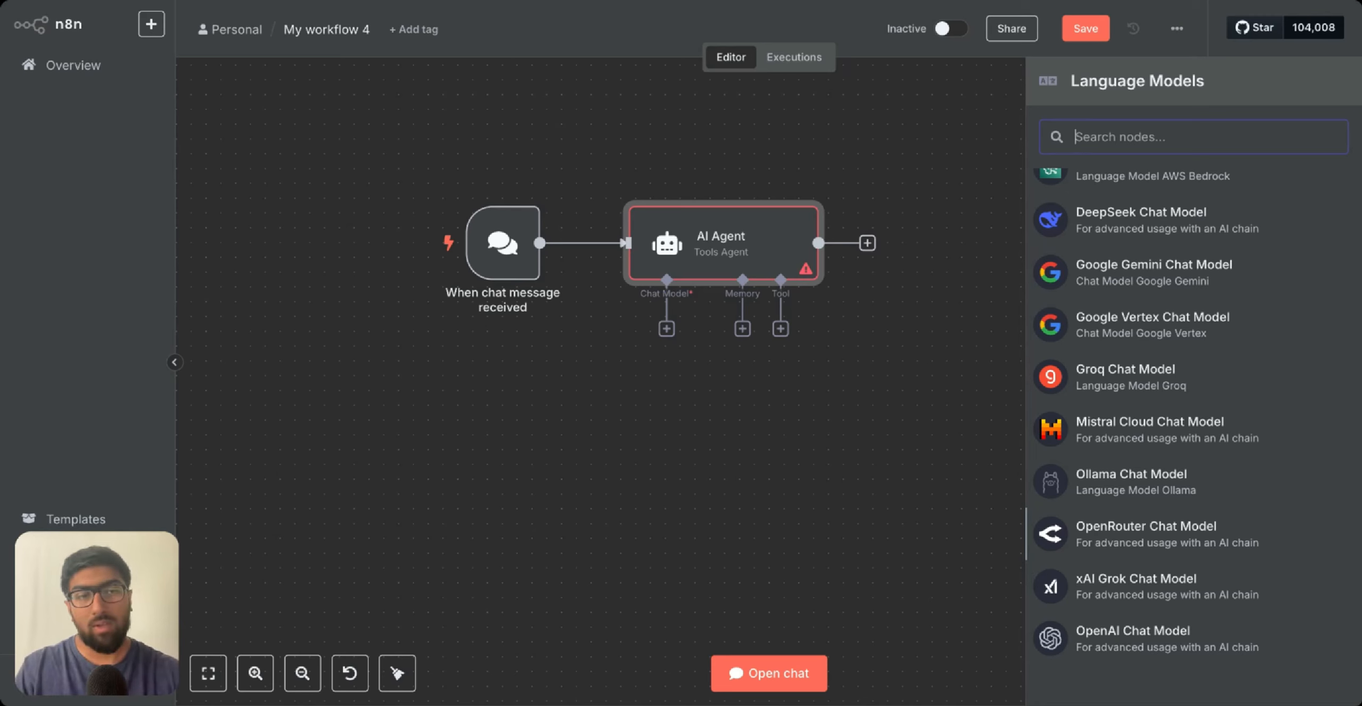
pyautogui.scroll(3, 1141, 424)
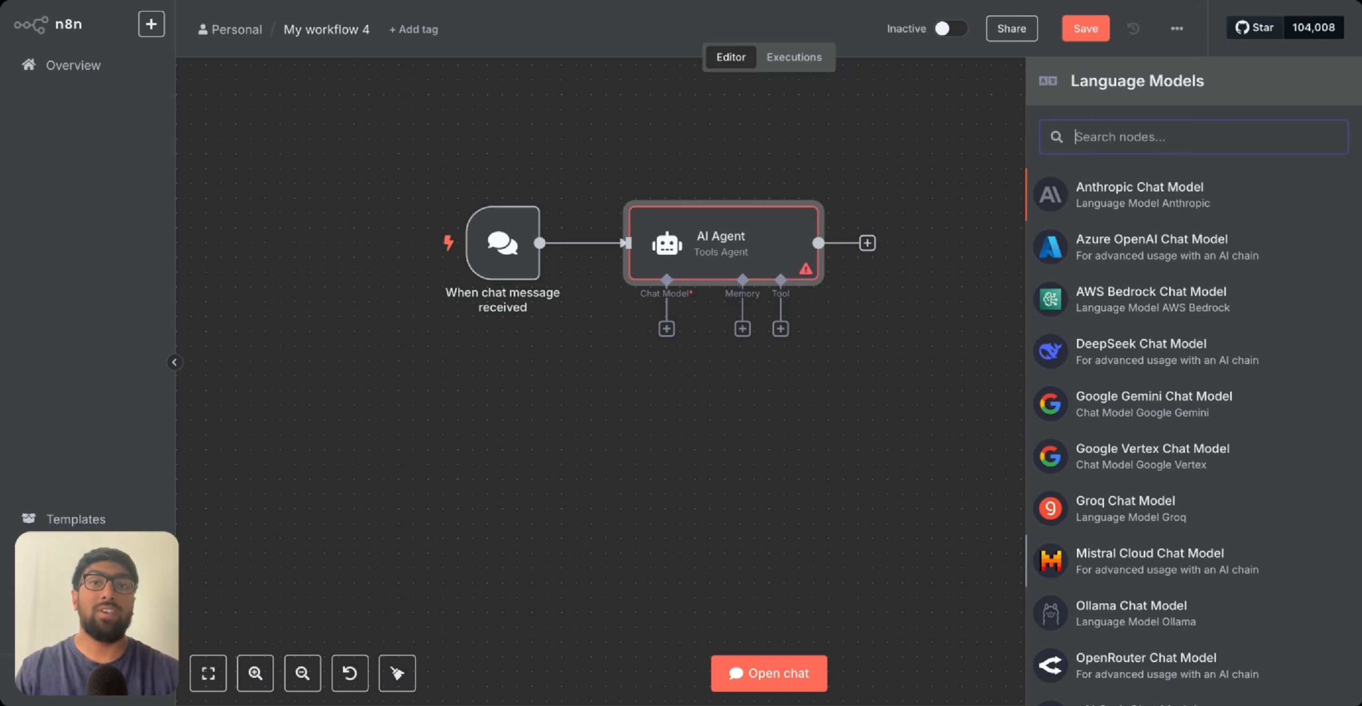
pyautogui.scroll(-2, 1141, 425)
pyautogui.scroll(-1, 1141, 424)
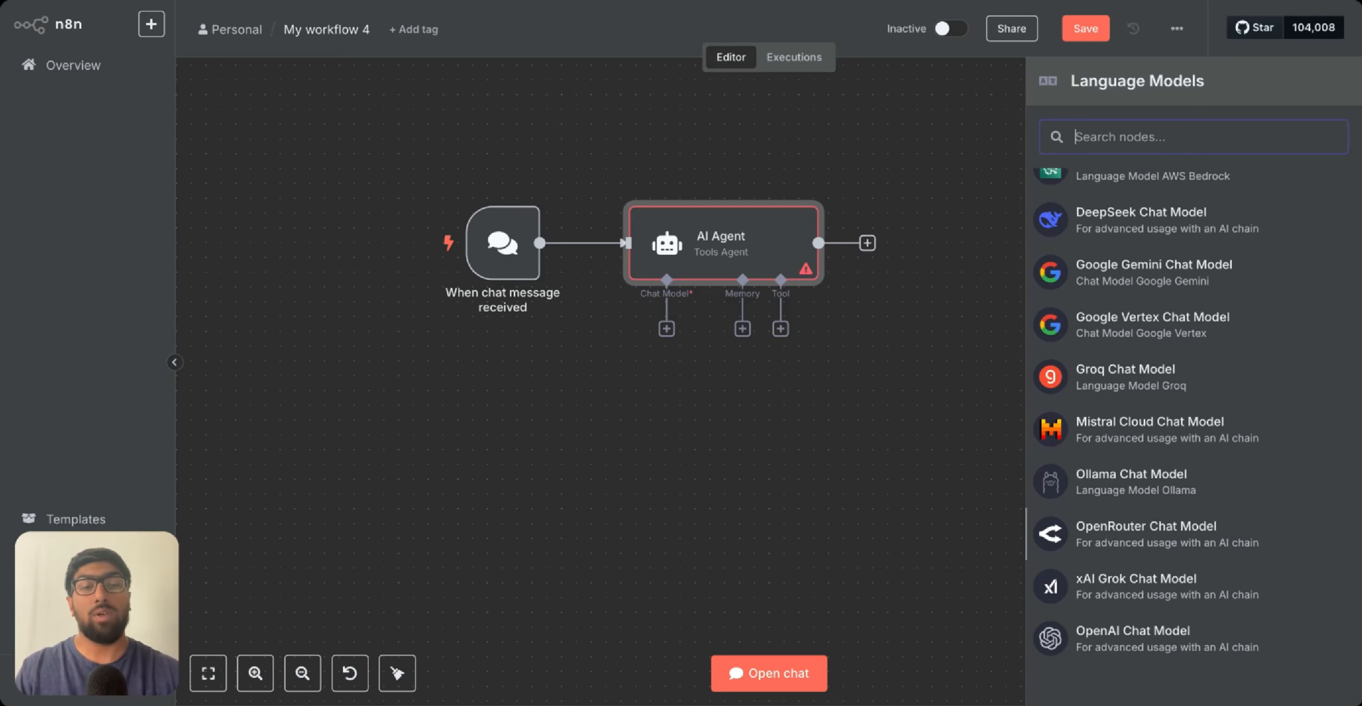
pyautogui.click(1152, 639)
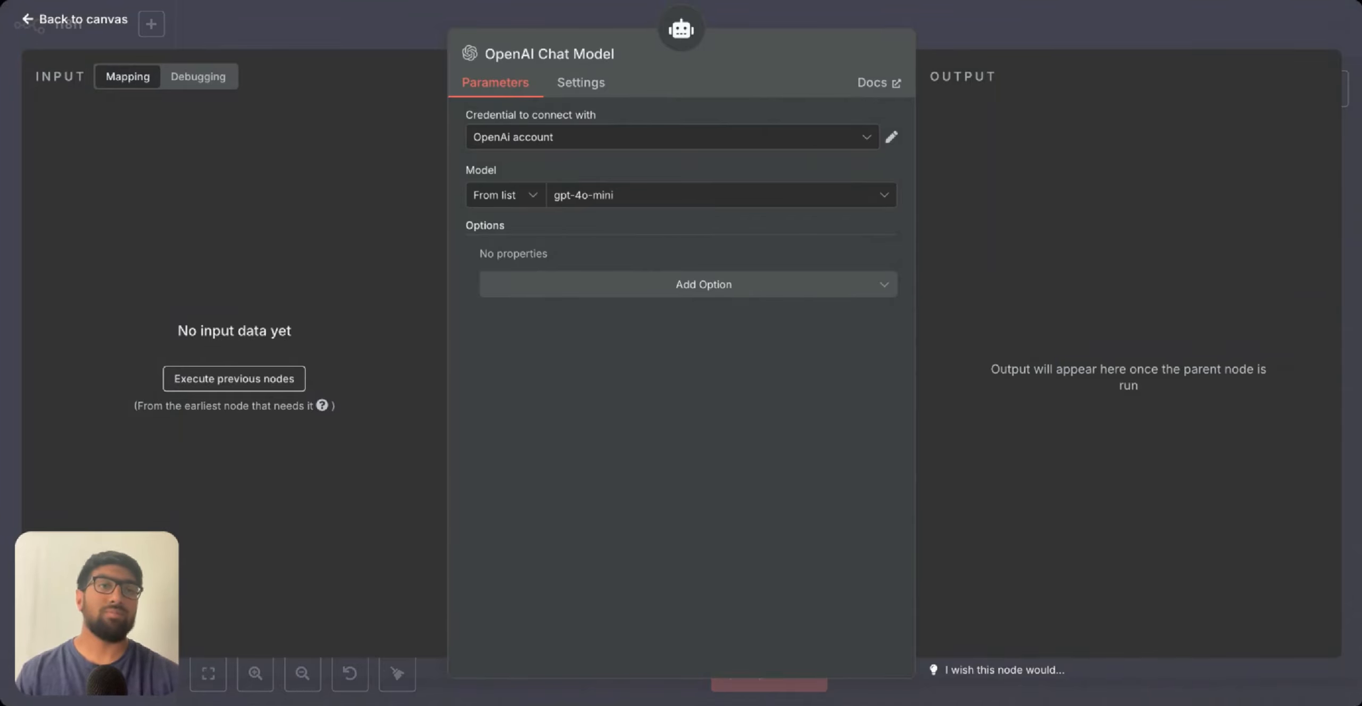
# - Switch the chat model to another saved OpenAI credential and browse the models, keeping gpt-4o-mini
pyautogui.click(830, 138)
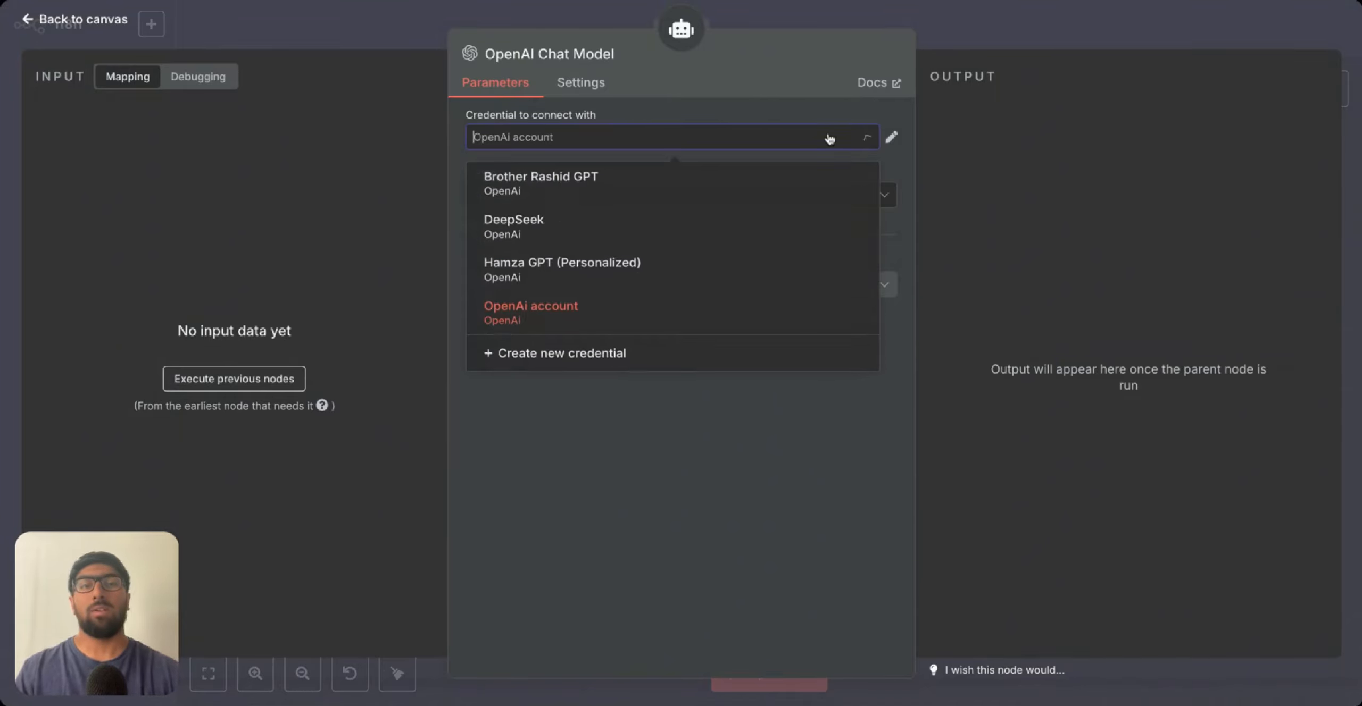
pyautogui.click(665, 287)
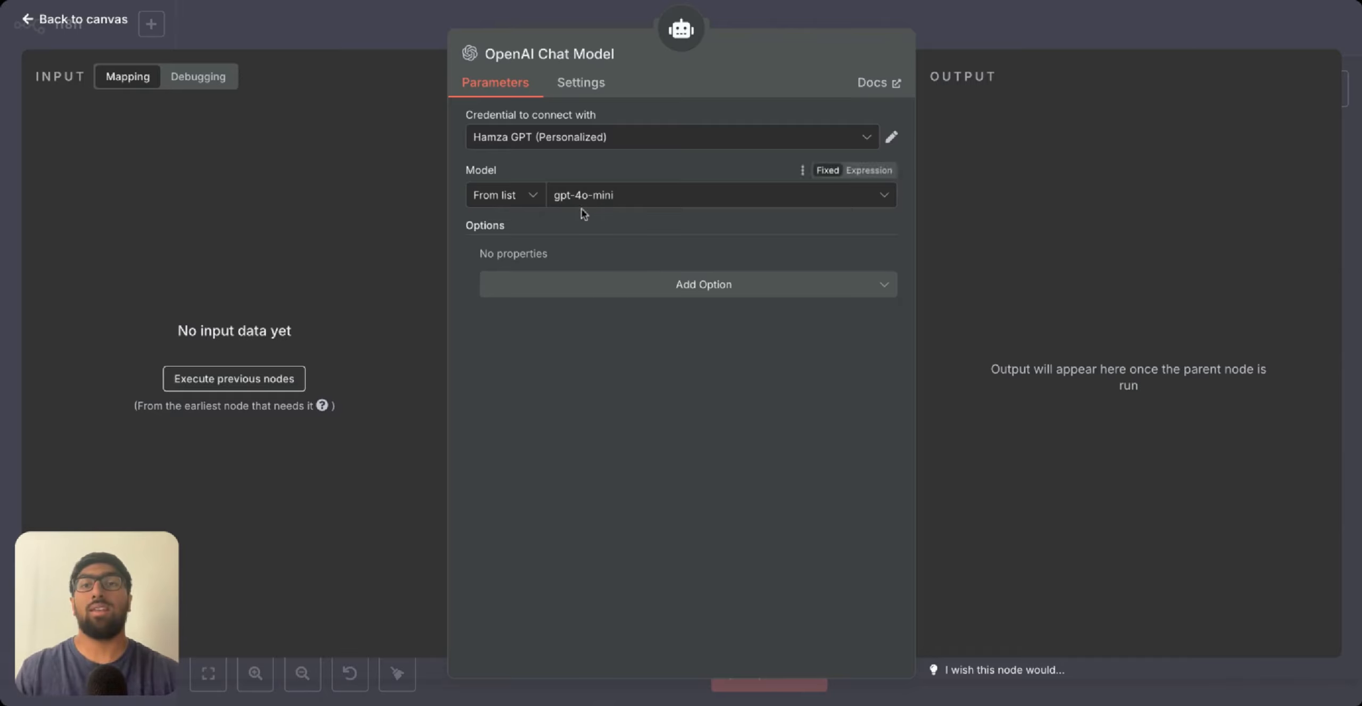
pyautogui.click(641, 201)
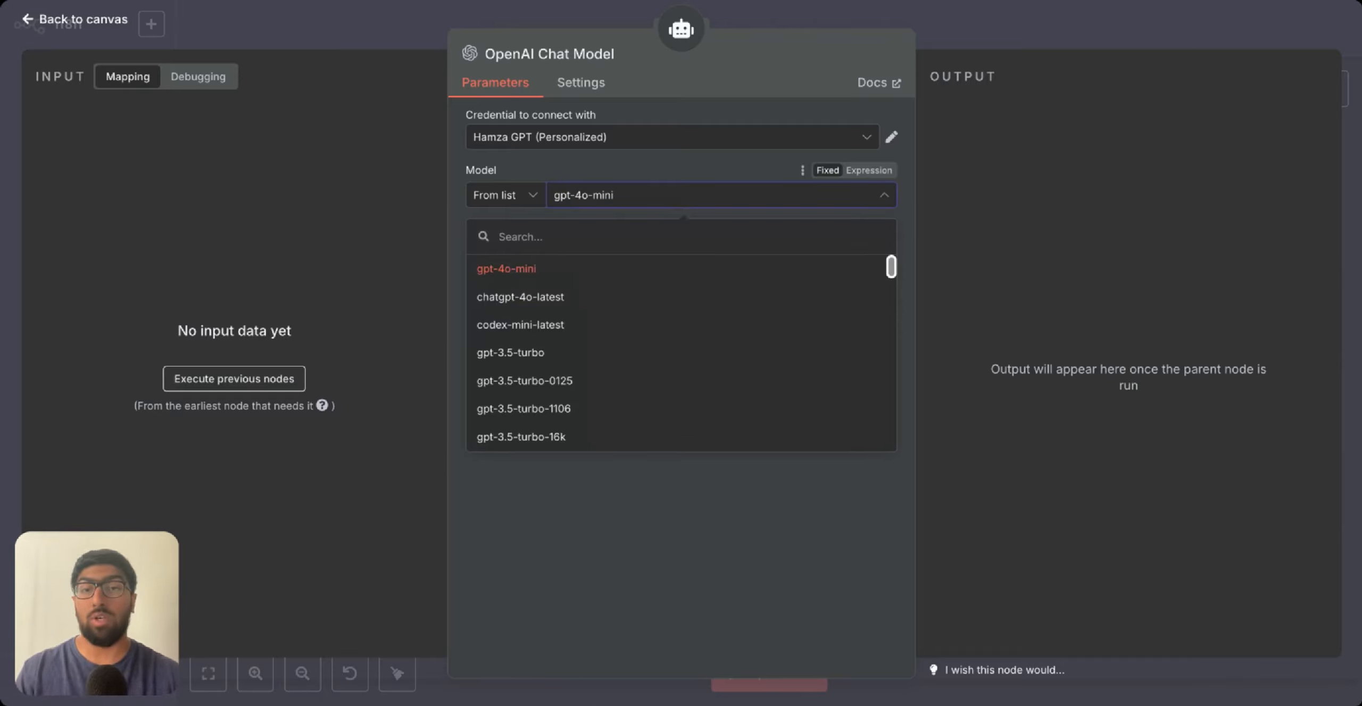
pyautogui.scroll(-10, 692, 328)
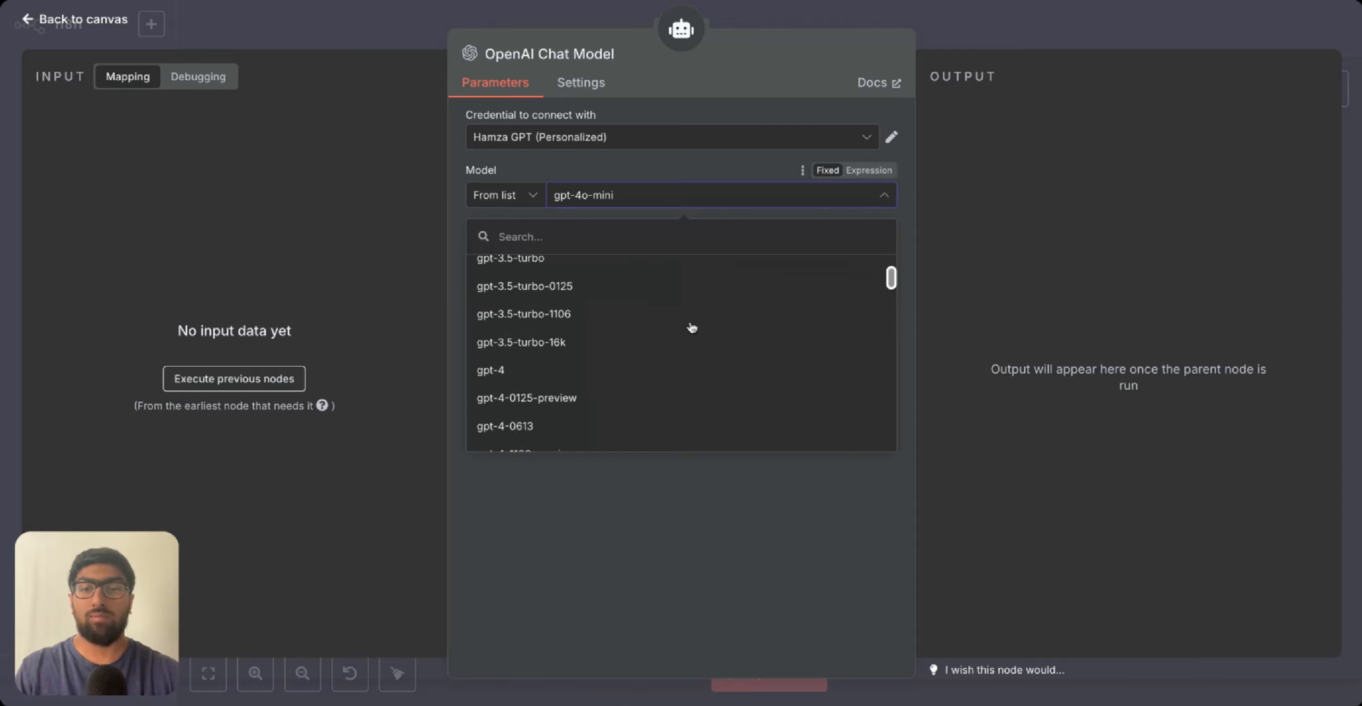
pyautogui.scroll(-2, 692, 328)
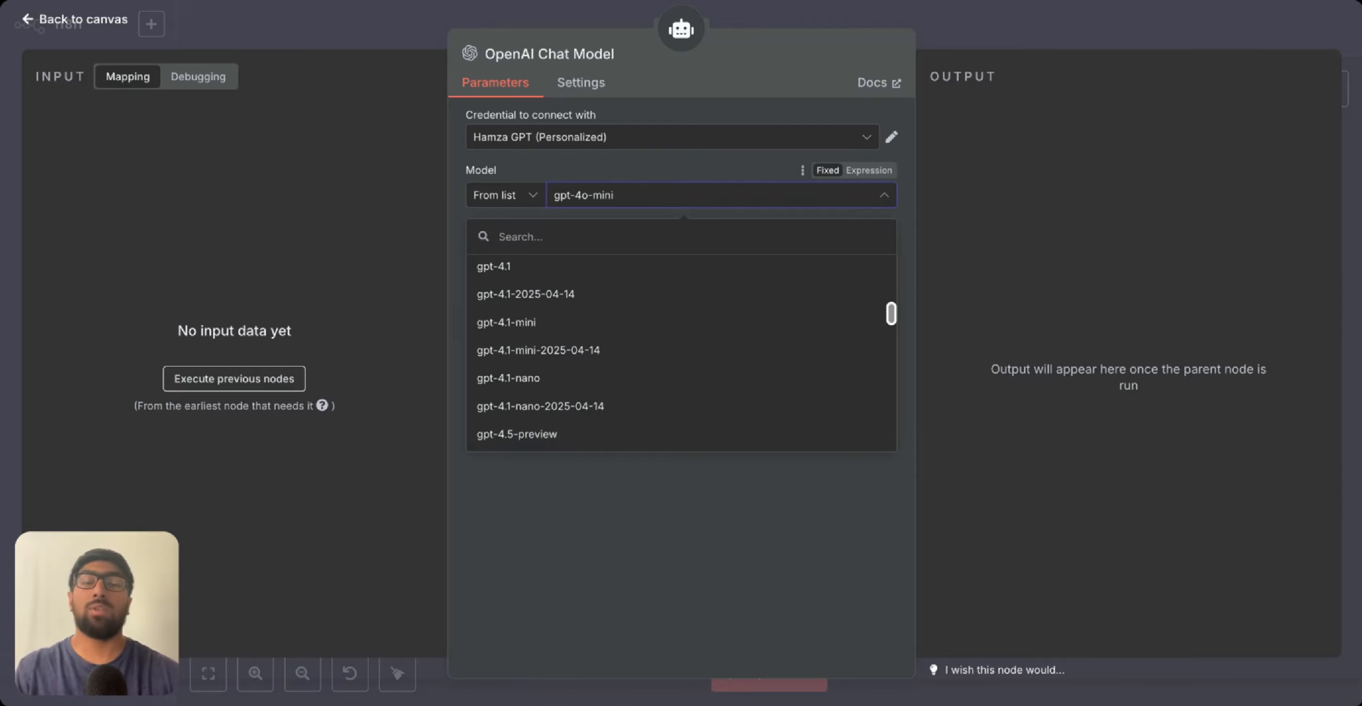
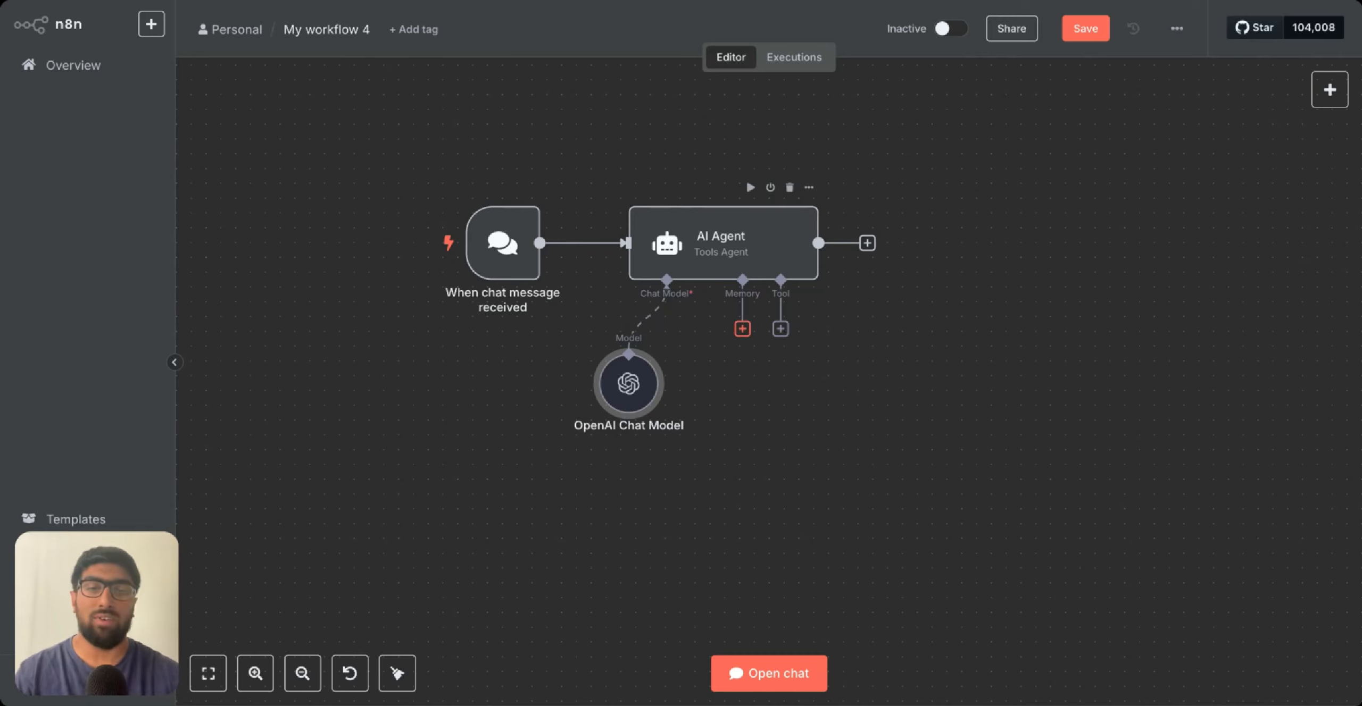
# - Attach a Simple Memory to the AI Agent with context window length 10, aligned with the chat model
pyautogui.click(742, 329)
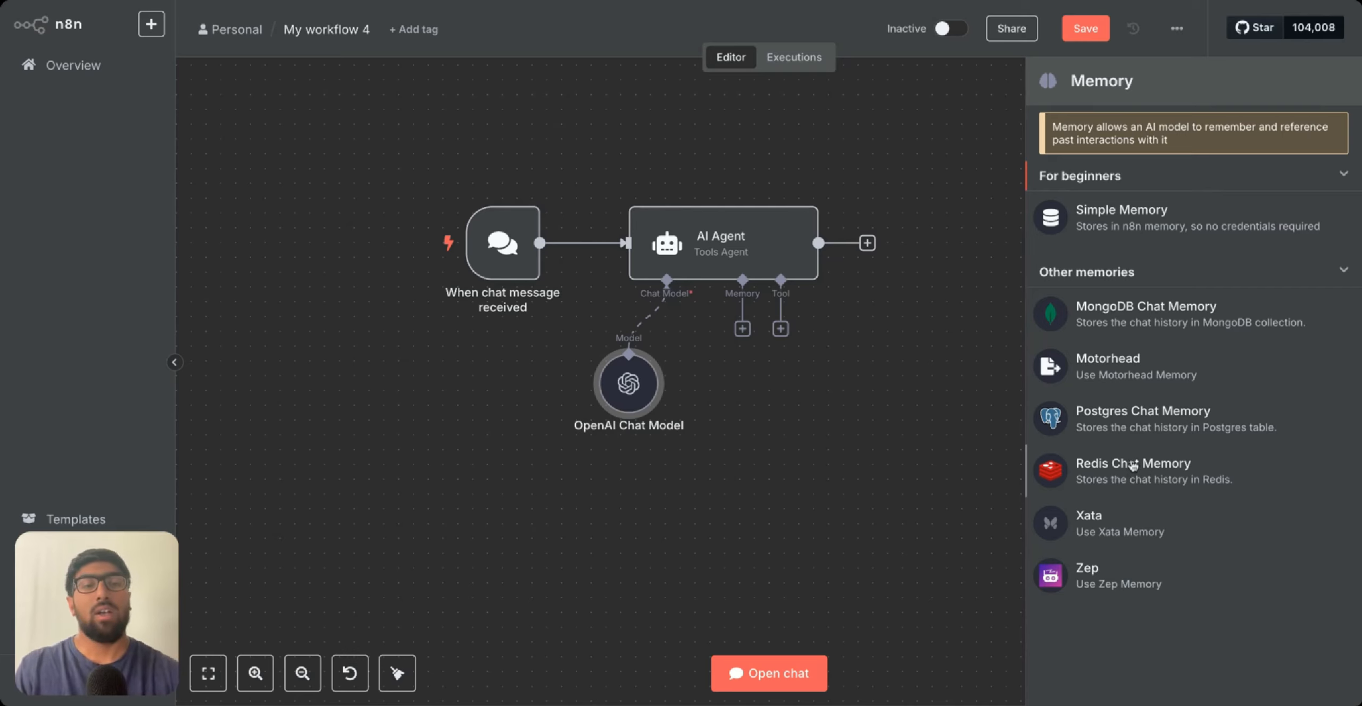
pyautogui.click(1129, 230)
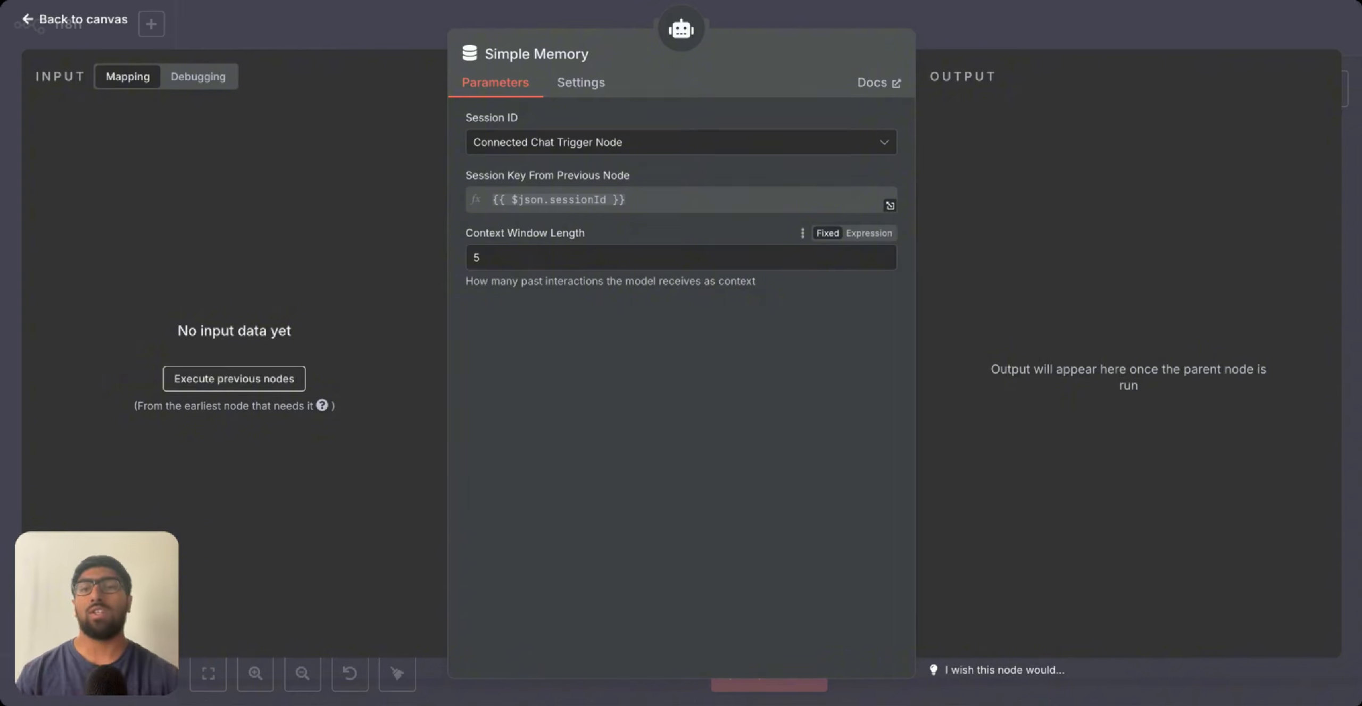
pyautogui.press('BackSpace')
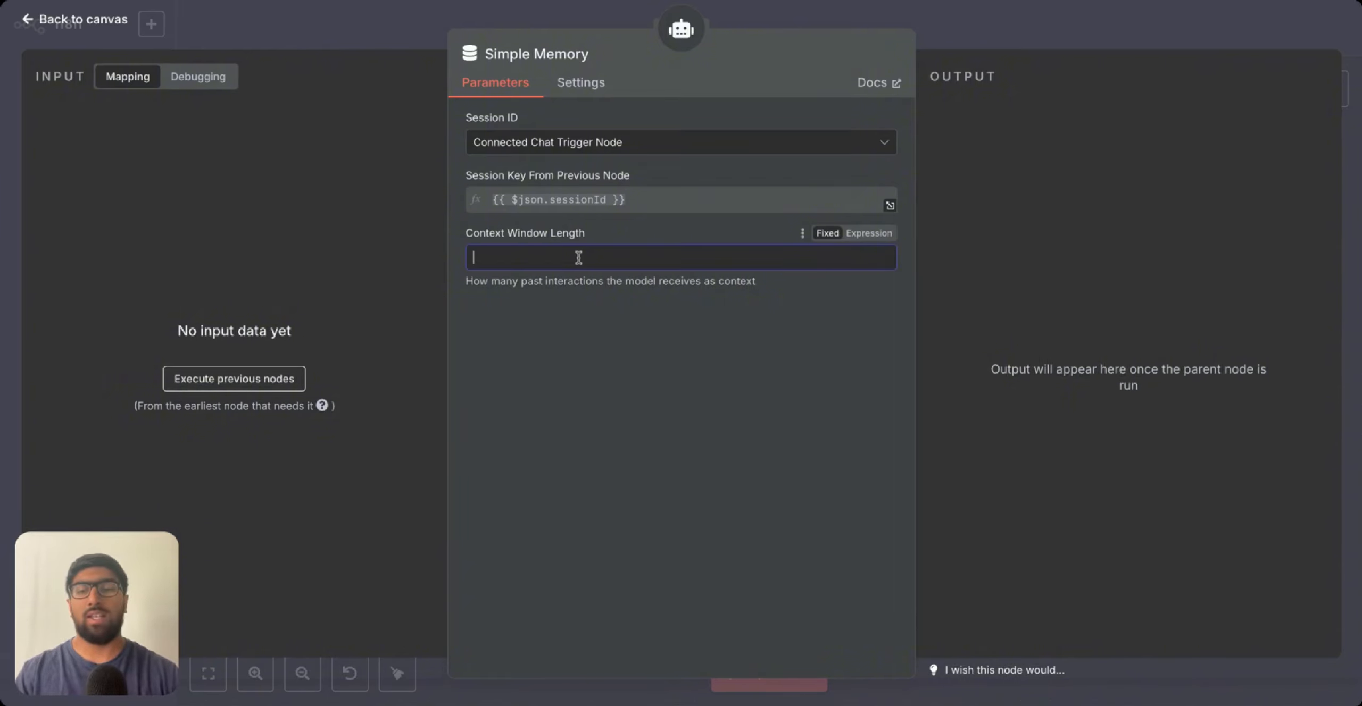
pyautogui.write('10')
pyautogui.click(596, 378)
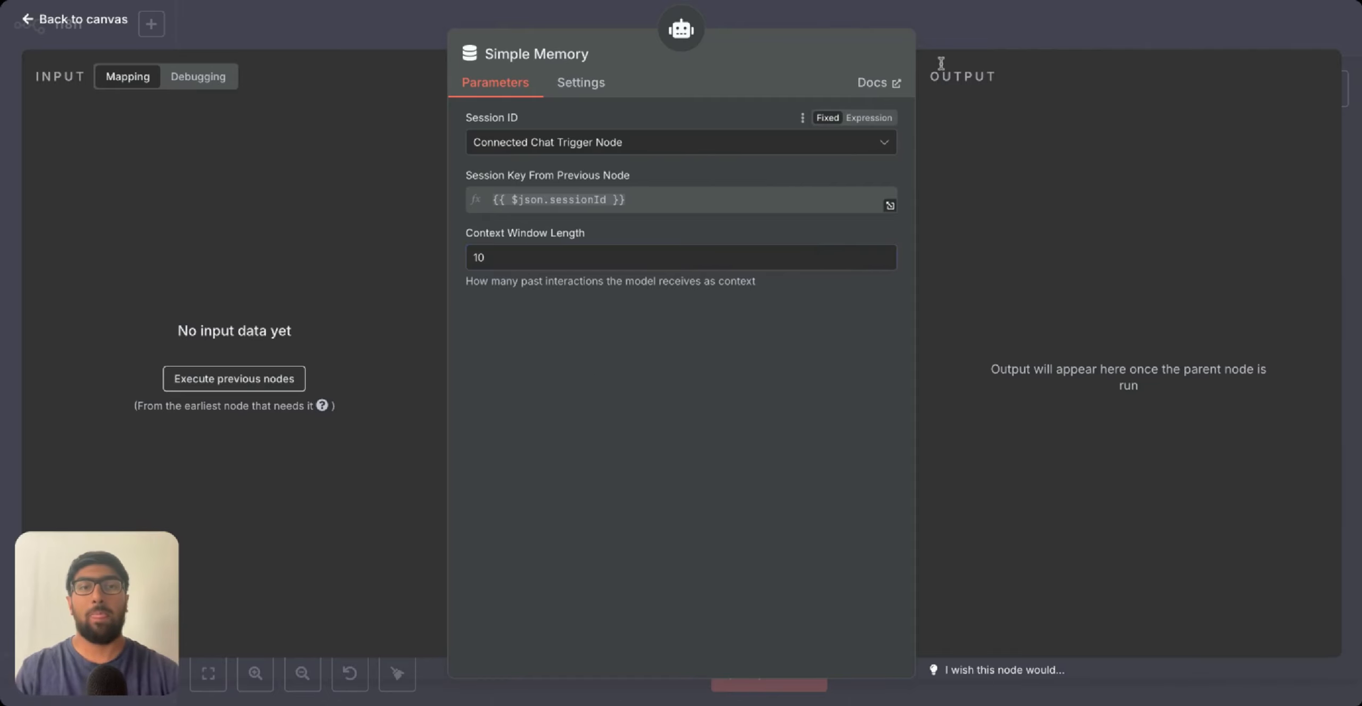
pyautogui.click(987, 33)
pyautogui.moveTo(719, 424); pyautogui.dragTo(719, 410)
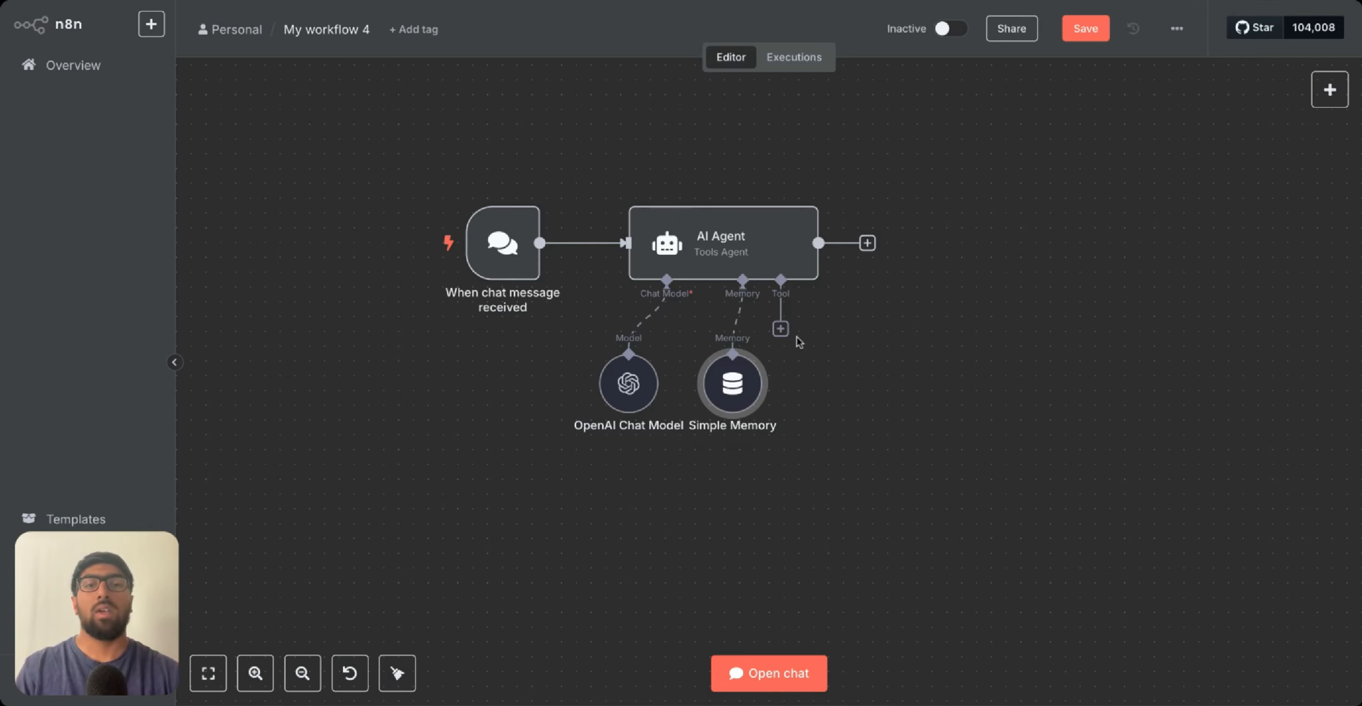
pyautogui.click(781, 329)
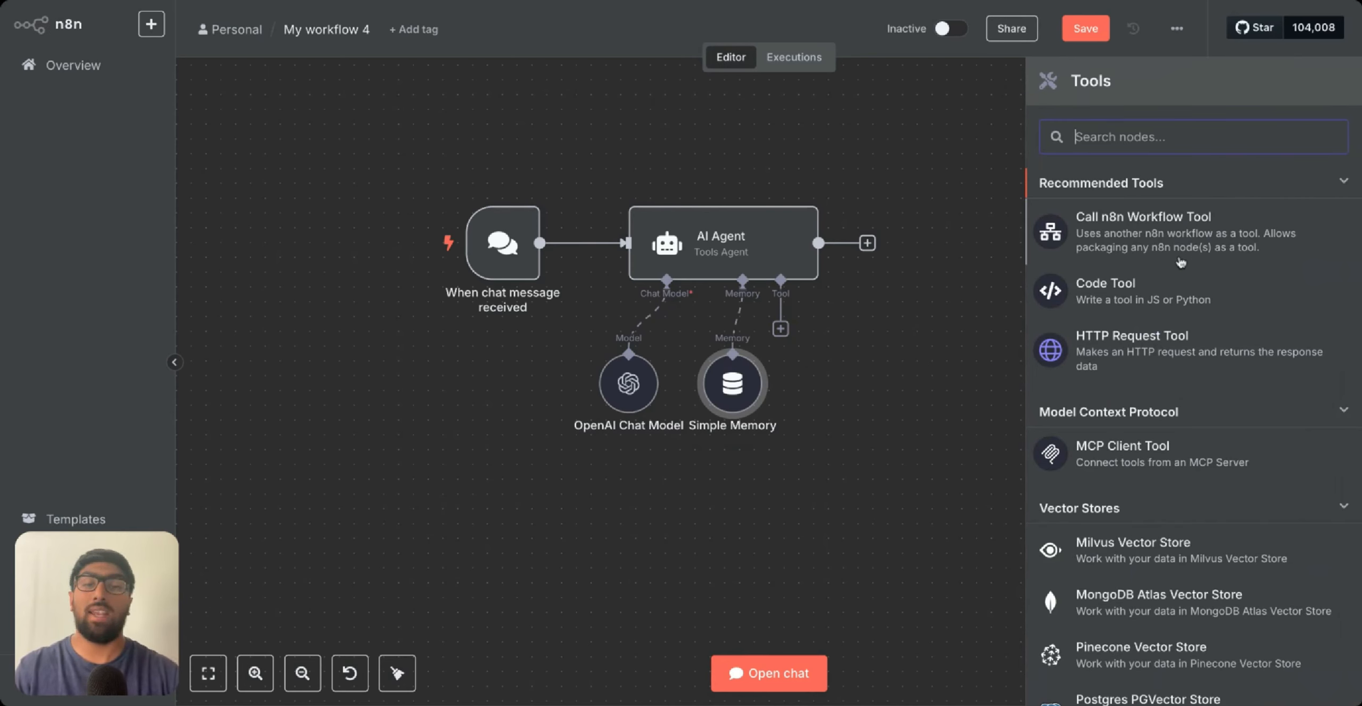
pyautogui.scroll(-1, 1170, 258)
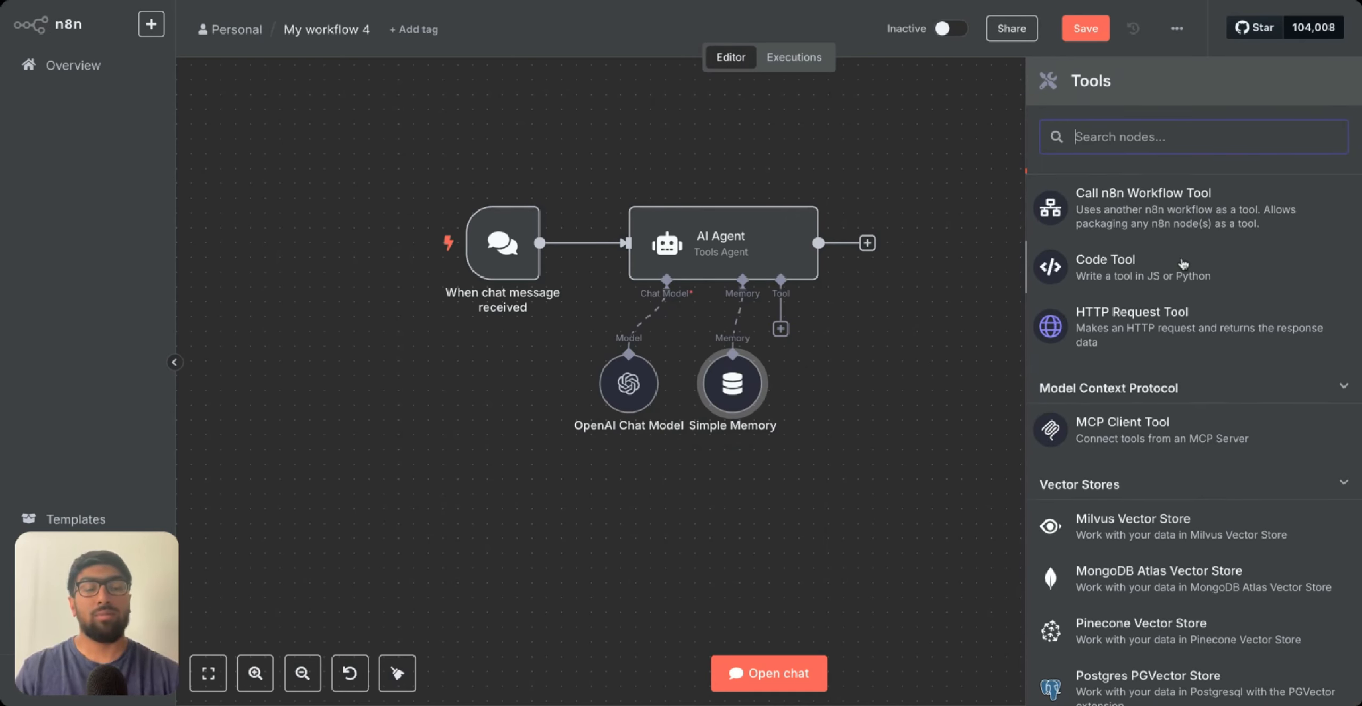
pyautogui.scroll(-3, 1183, 266)
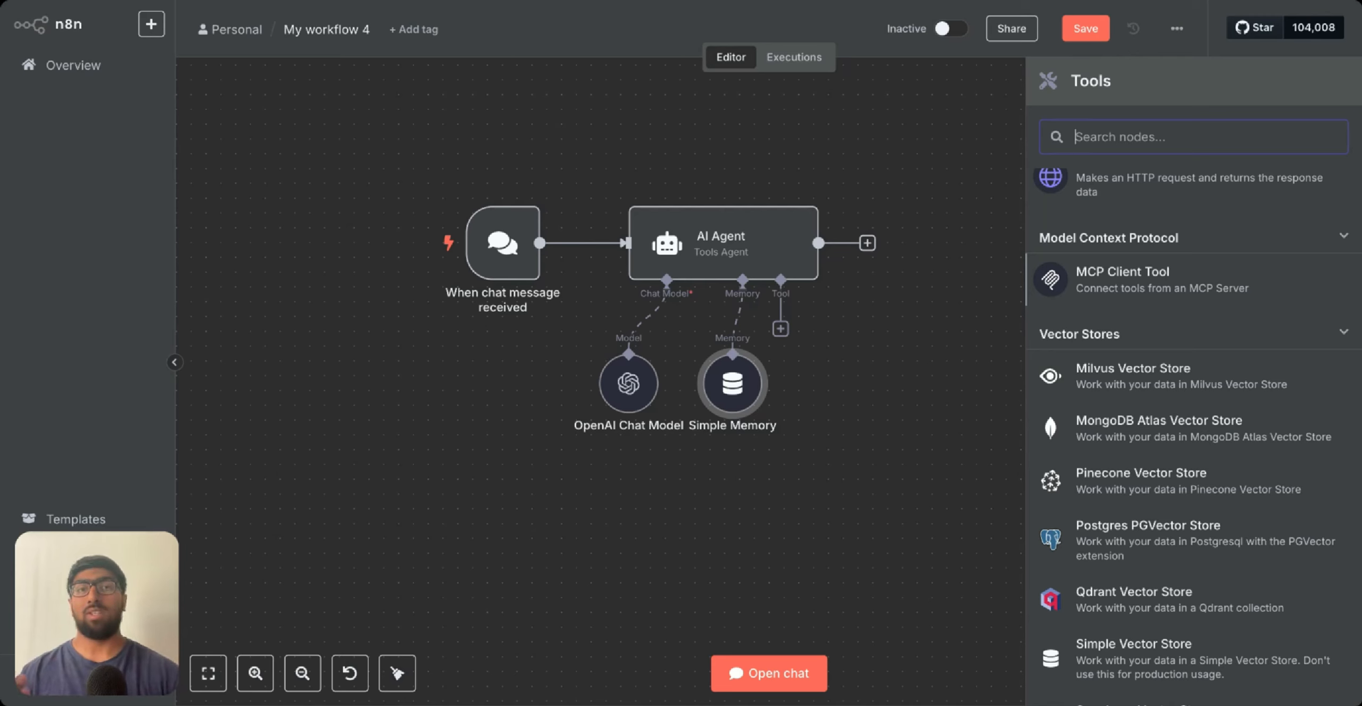
pyautogui.scroll(-9, 1192, 436)
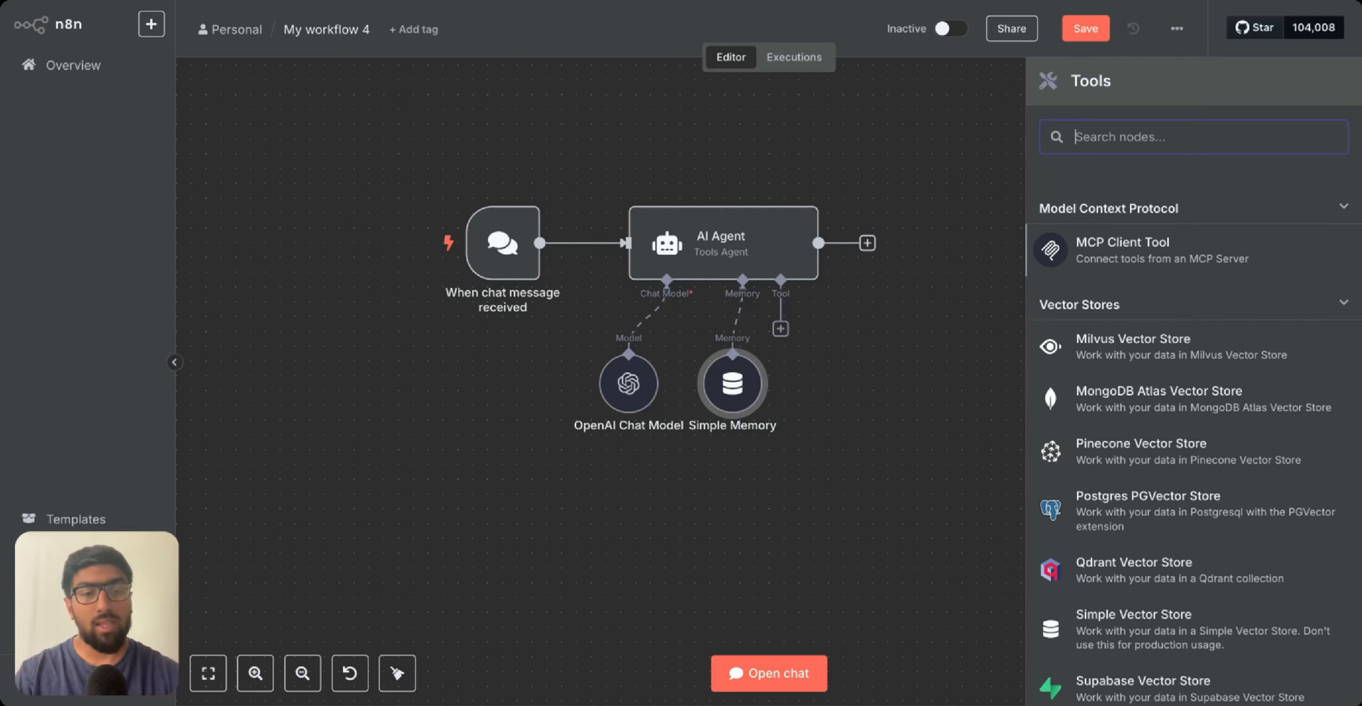
pyautogui.scroll(-8, 1192, 436)
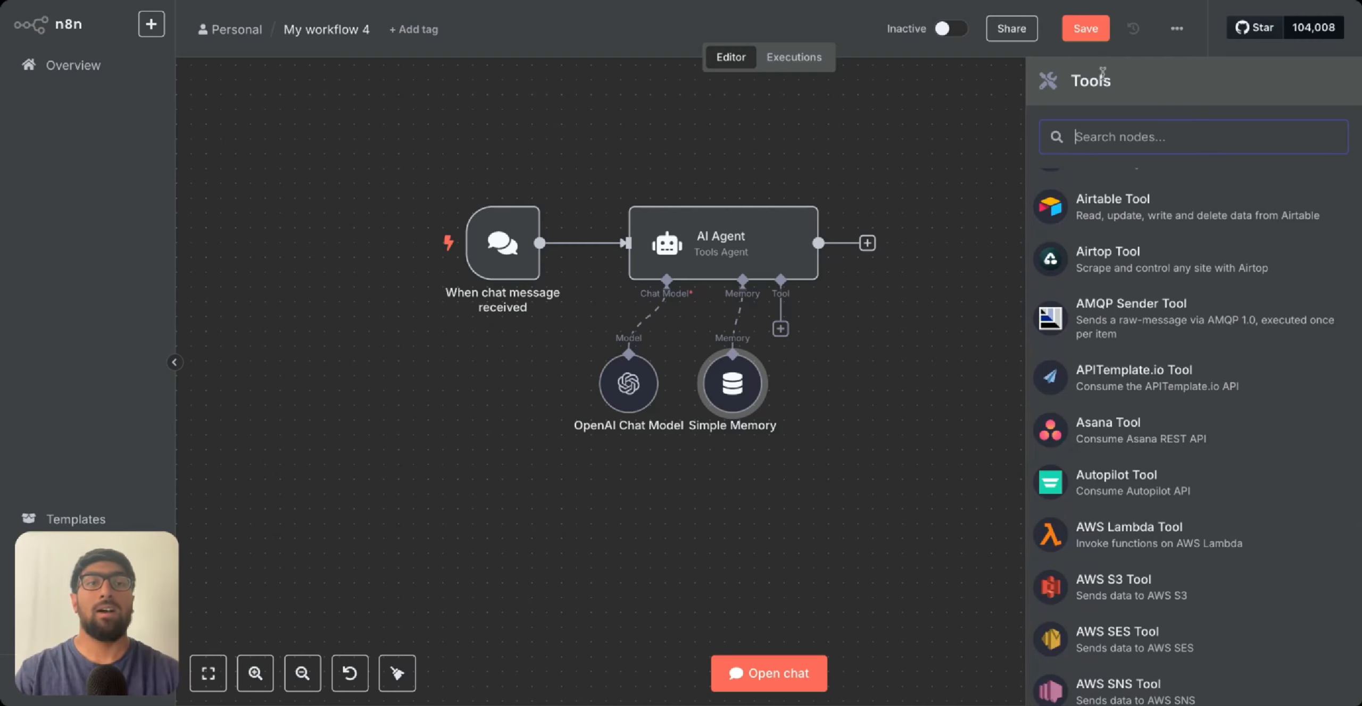
pyautogui.click(968, 132)
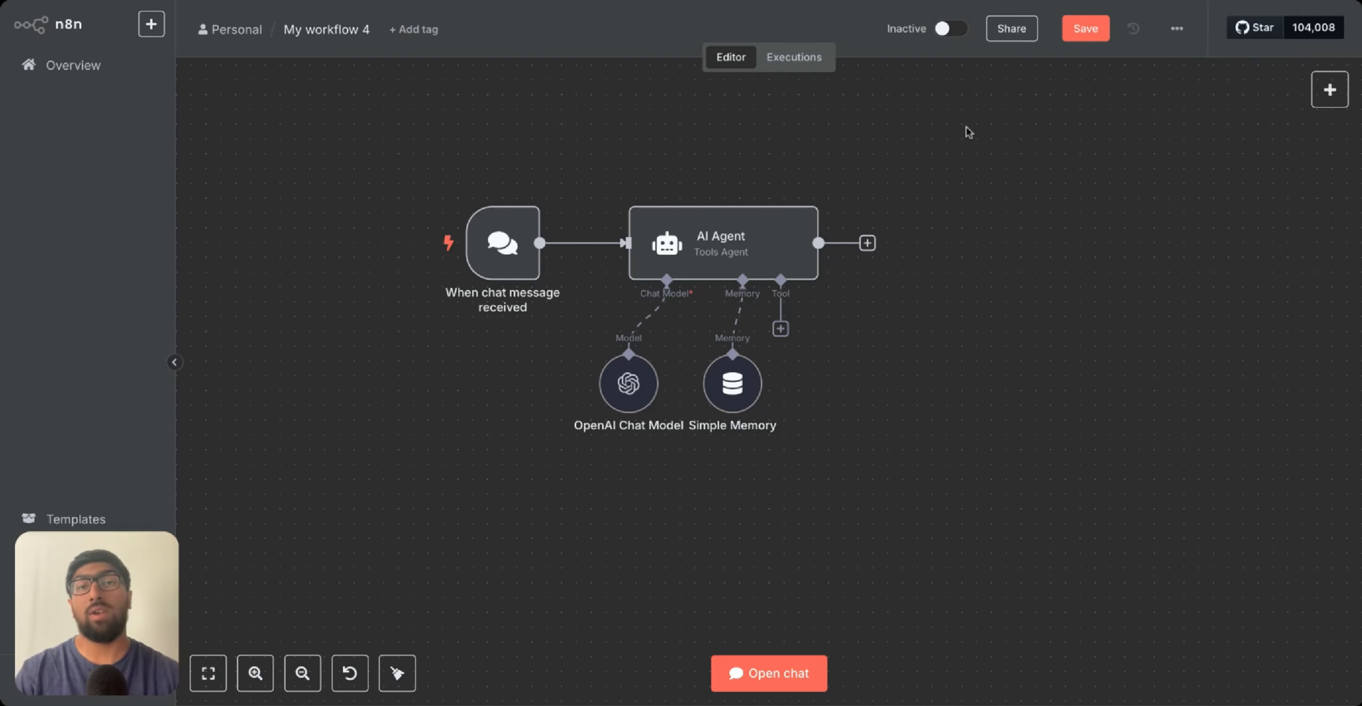
# - Browse the Tools list in the node panel, then close it without adding anything
pyautogui.click(1329, 89)
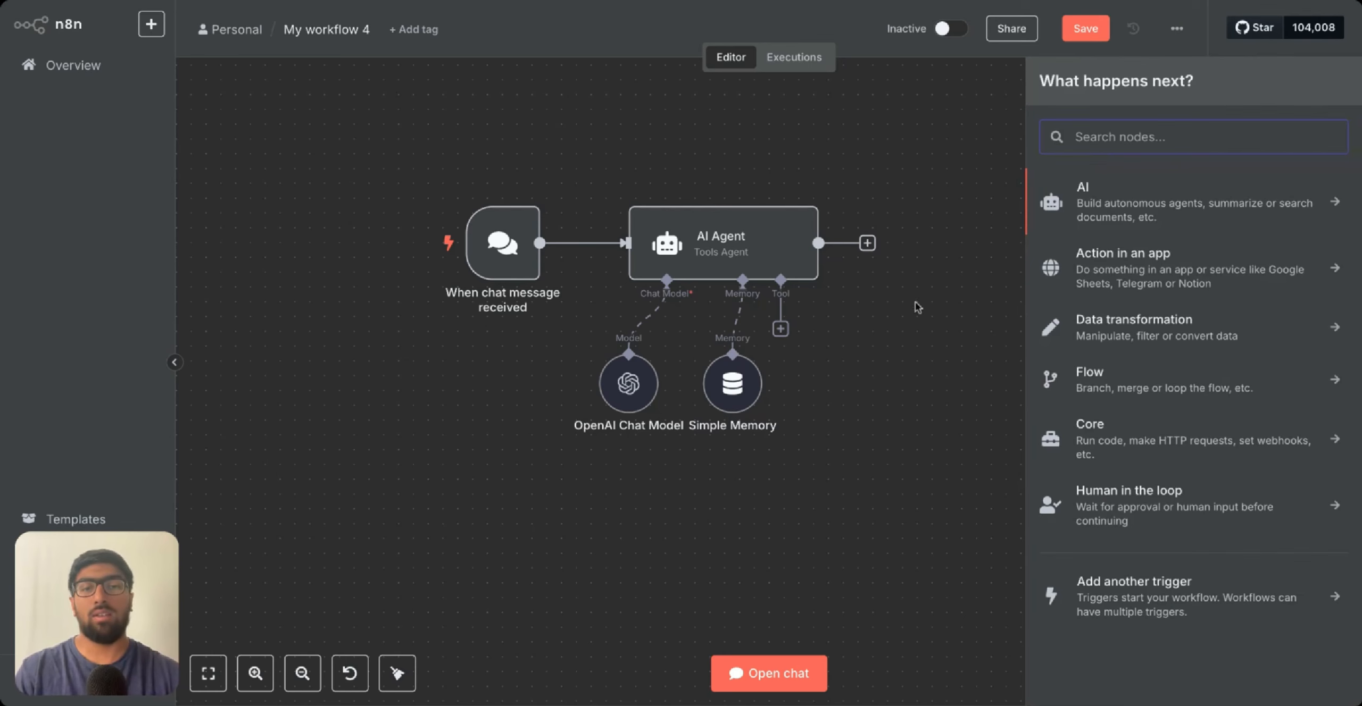
pyautogui.click(780, 328)
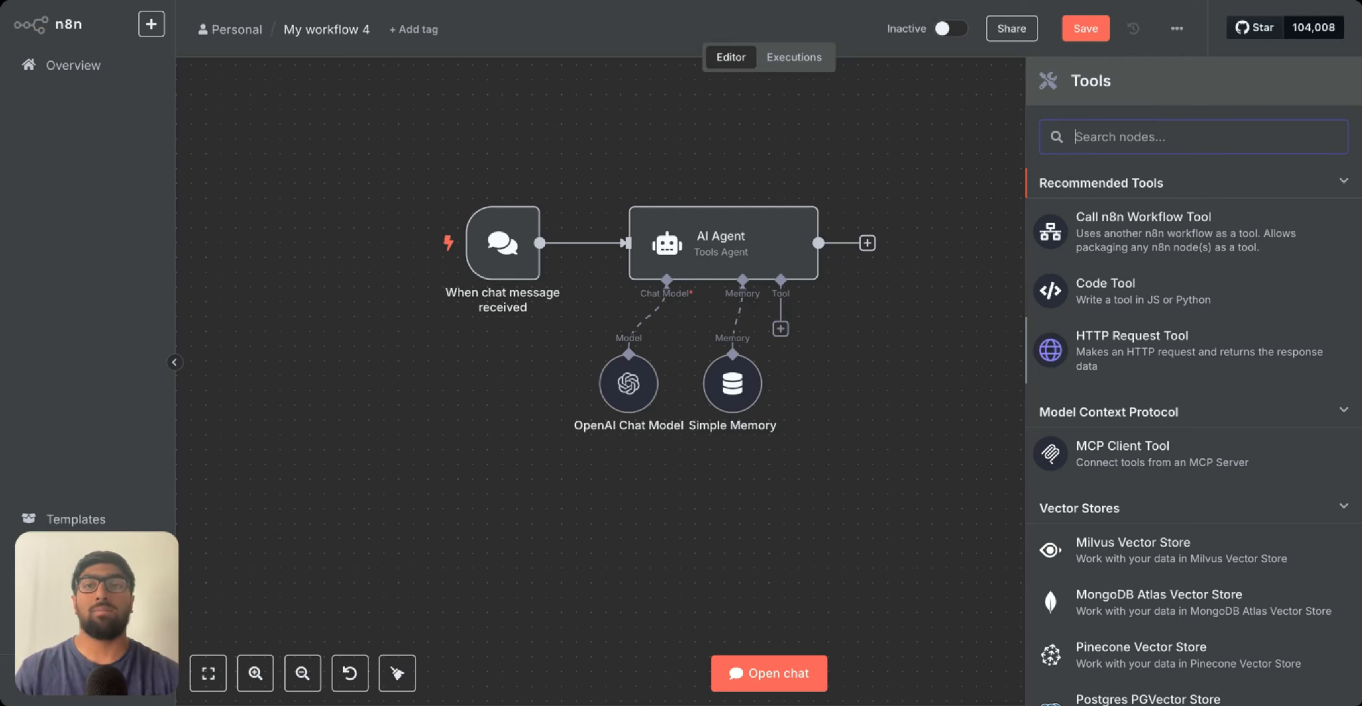
pyautogui.press('Escape')
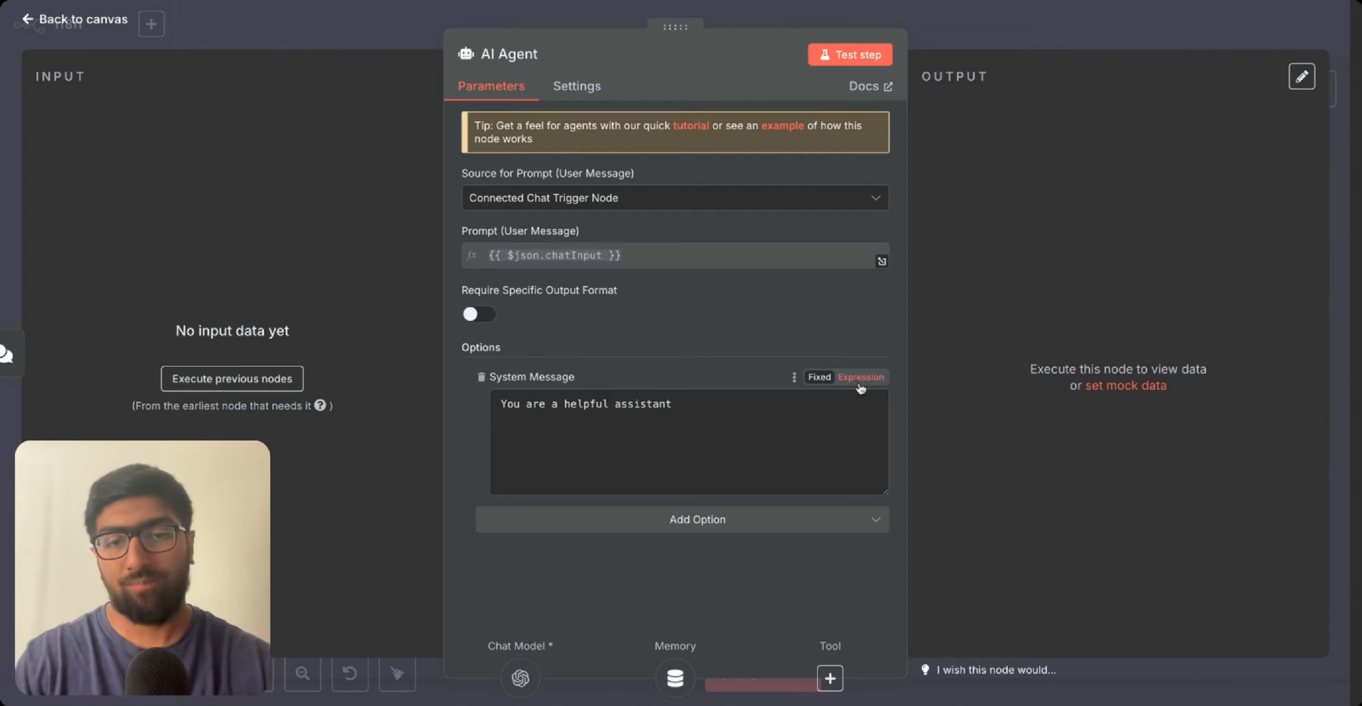
# - Replace the default system message with the pasted business information and enlarge the text box
pyautogui.click(865, 381)
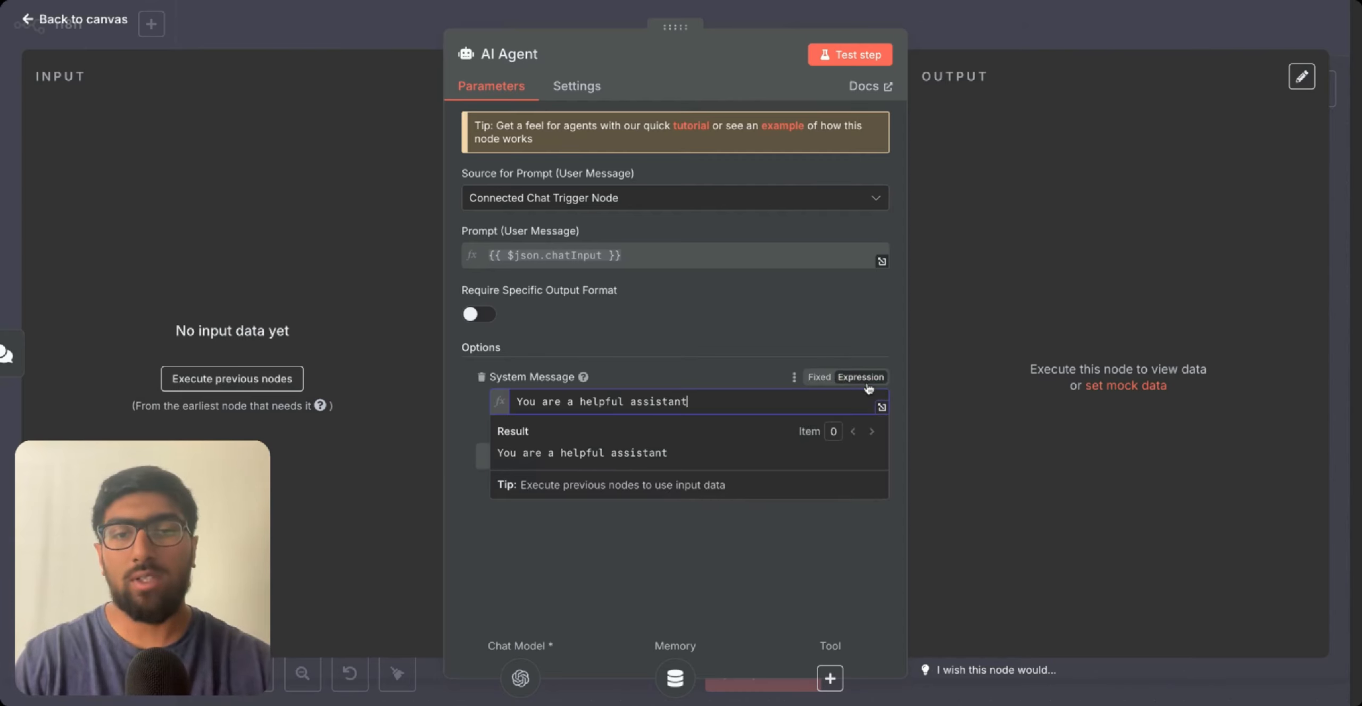
pyautogui.click(819, 377)
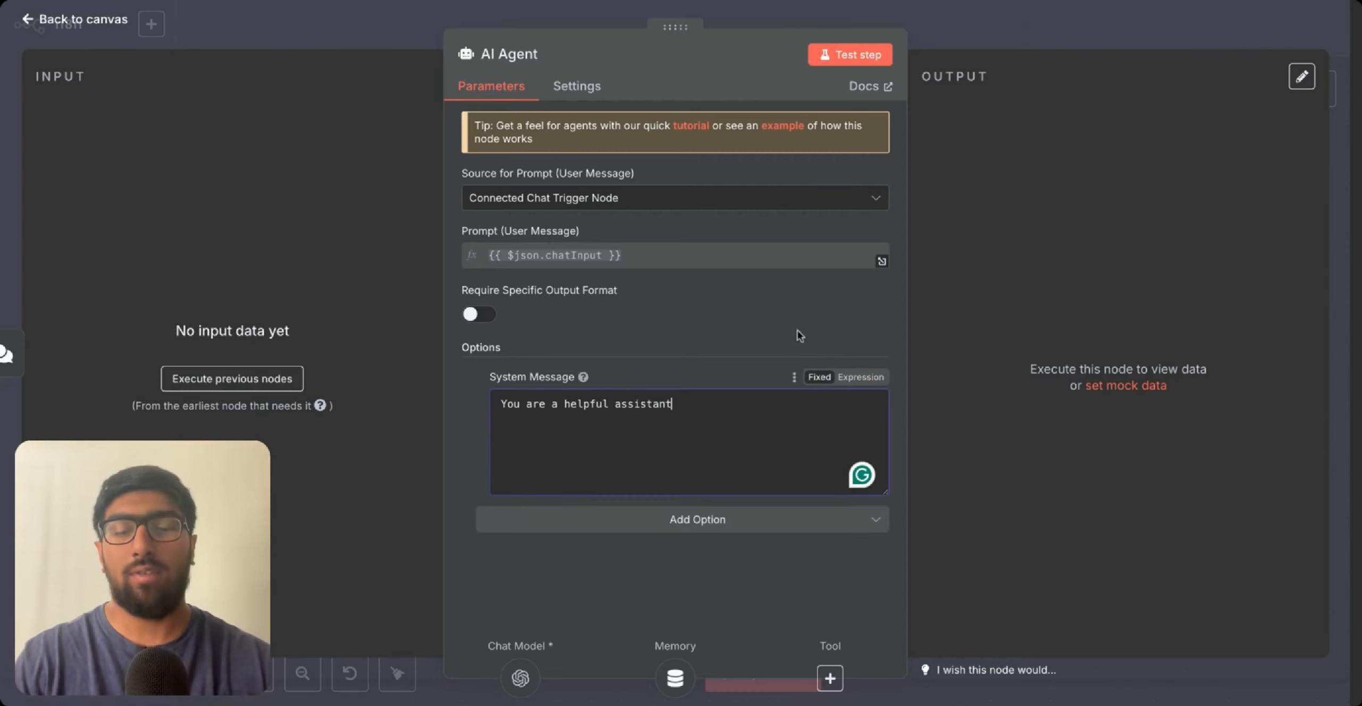
pyautogui.tripleClick(690, 415)
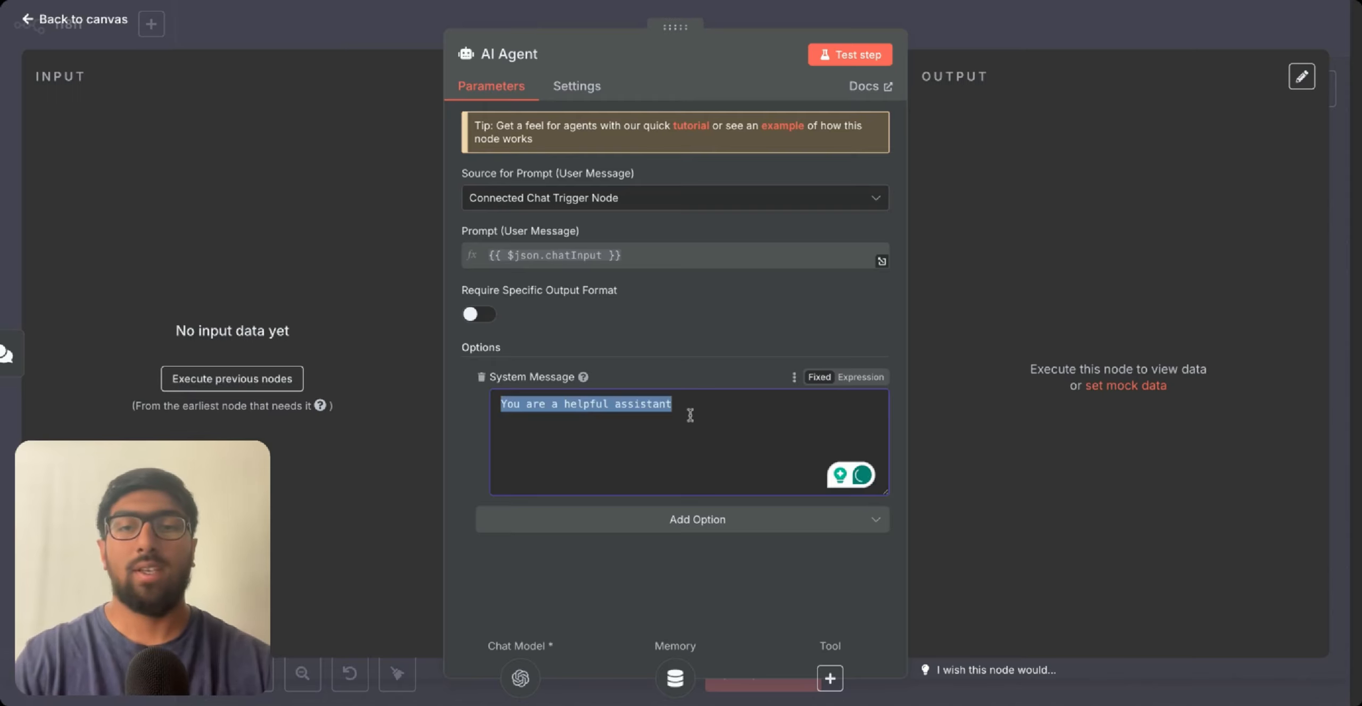
pyautogui.press('super+v')
pyautogui.scroll(10, 690, 415)
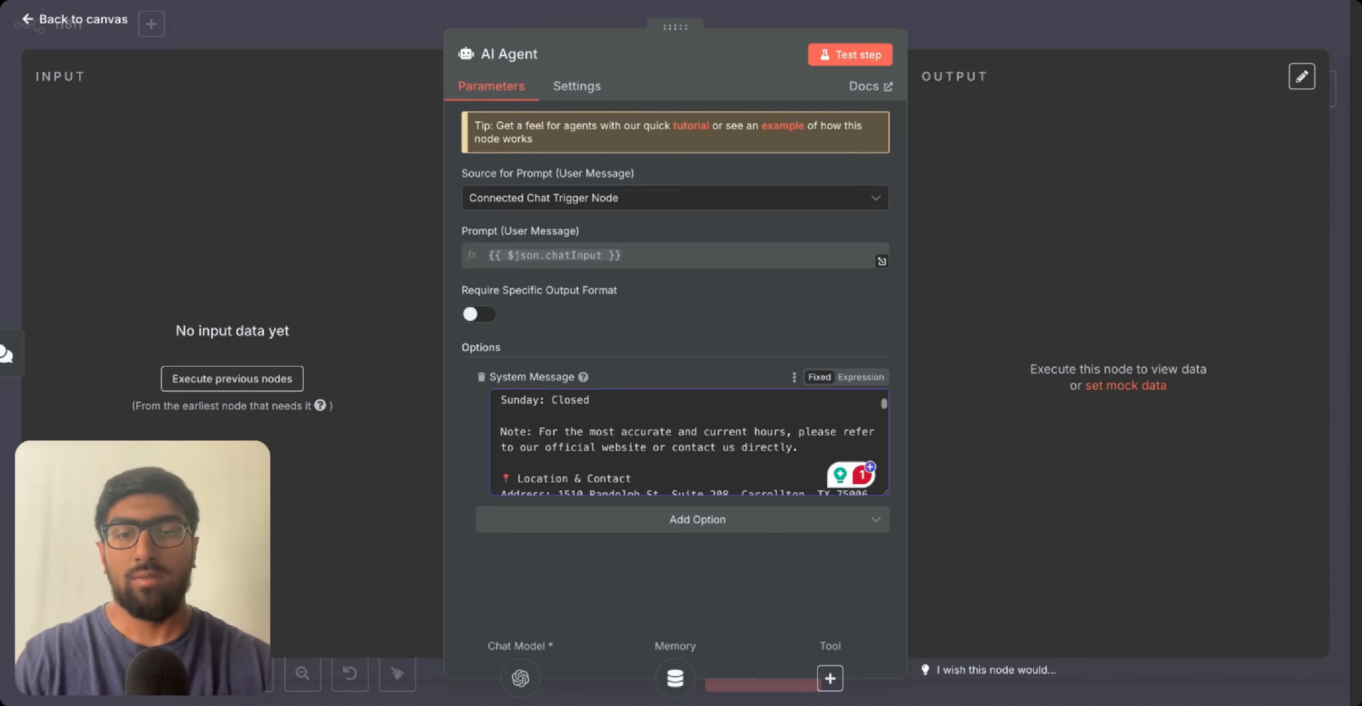
pyautogui.scroll(10, 686, 442)
pyautogui.moveTo(885, 493); pyautogui.dragTo(898, 676)
# - Switch the system message to Expression mode and open it in the full expression editor
pyautogui.scroll(-3, 770, 374)
pyautogui.scroll(3, 770, 374)
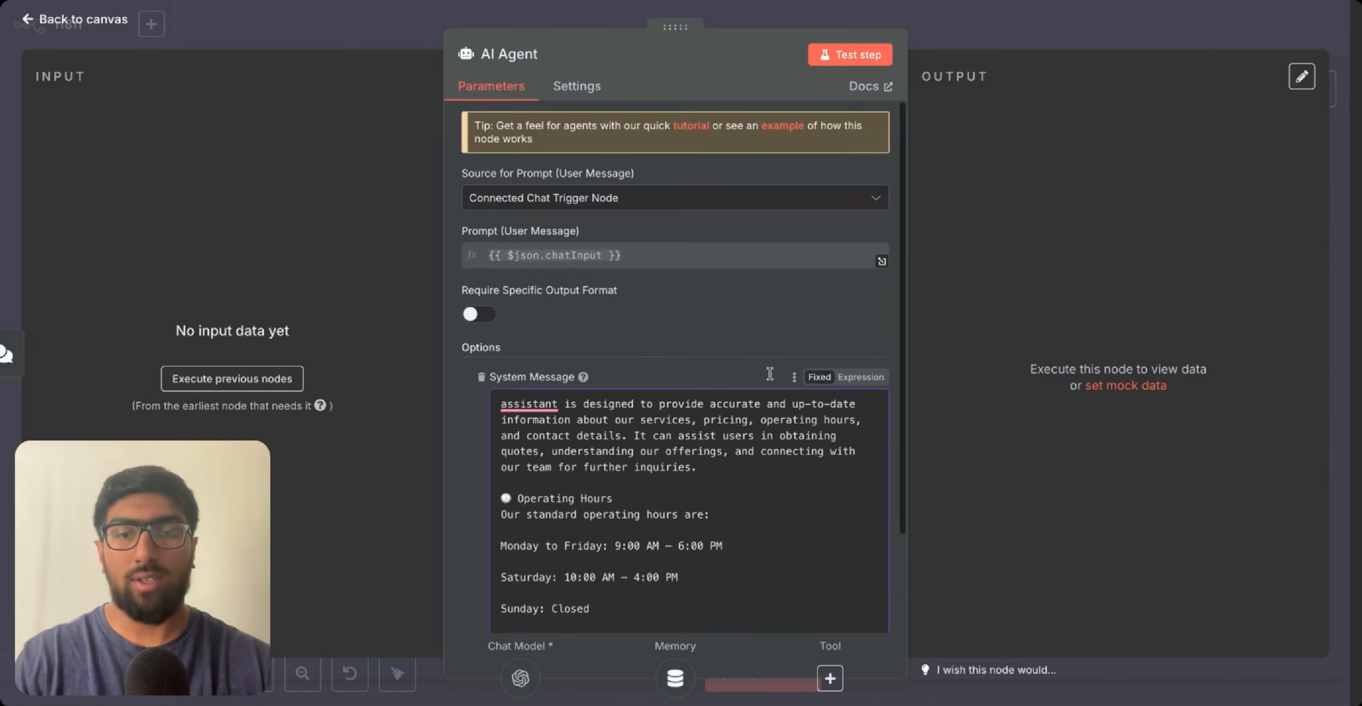
pyautogui.scroll(-1, 765, 340)
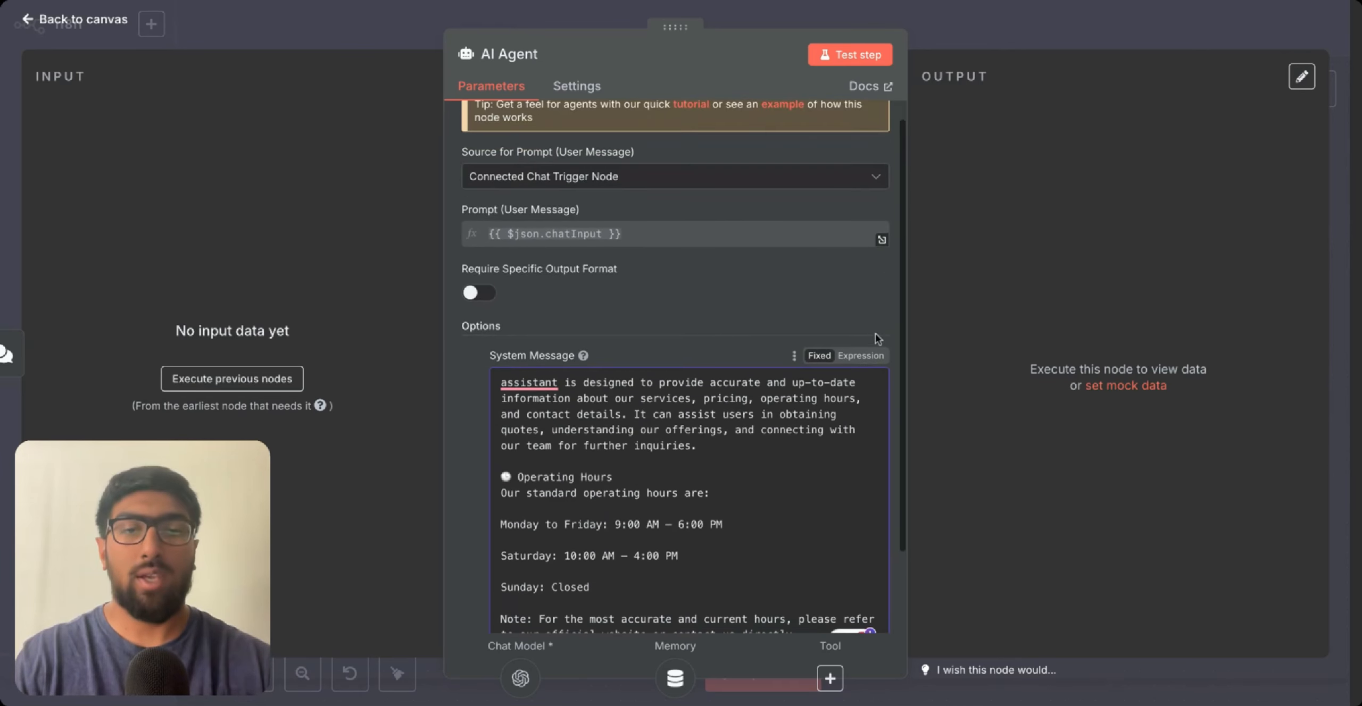
pyautogui.click(863, 361)
pyautogui.click(887, 492)
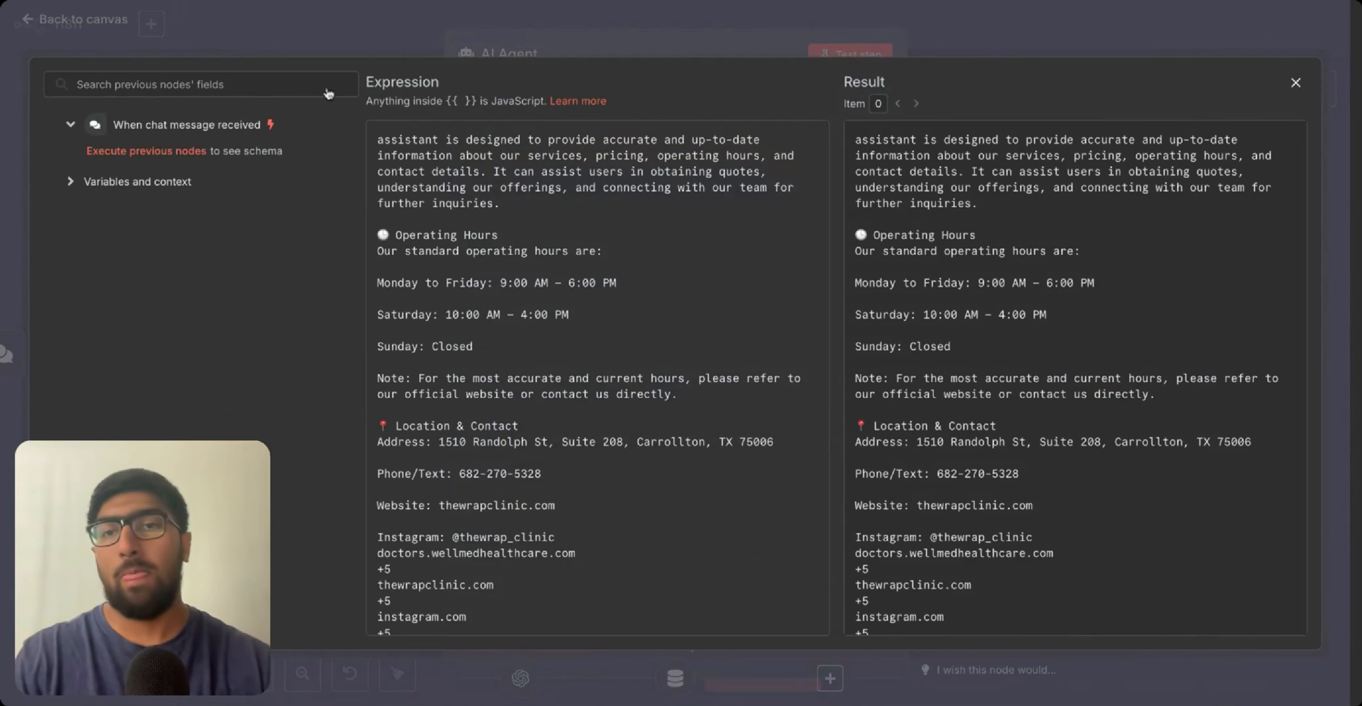
# - Reword the opening role paragraph to start 'You are an' and refer to Wrap Clinic's services
pyautogui.click(376, 139)
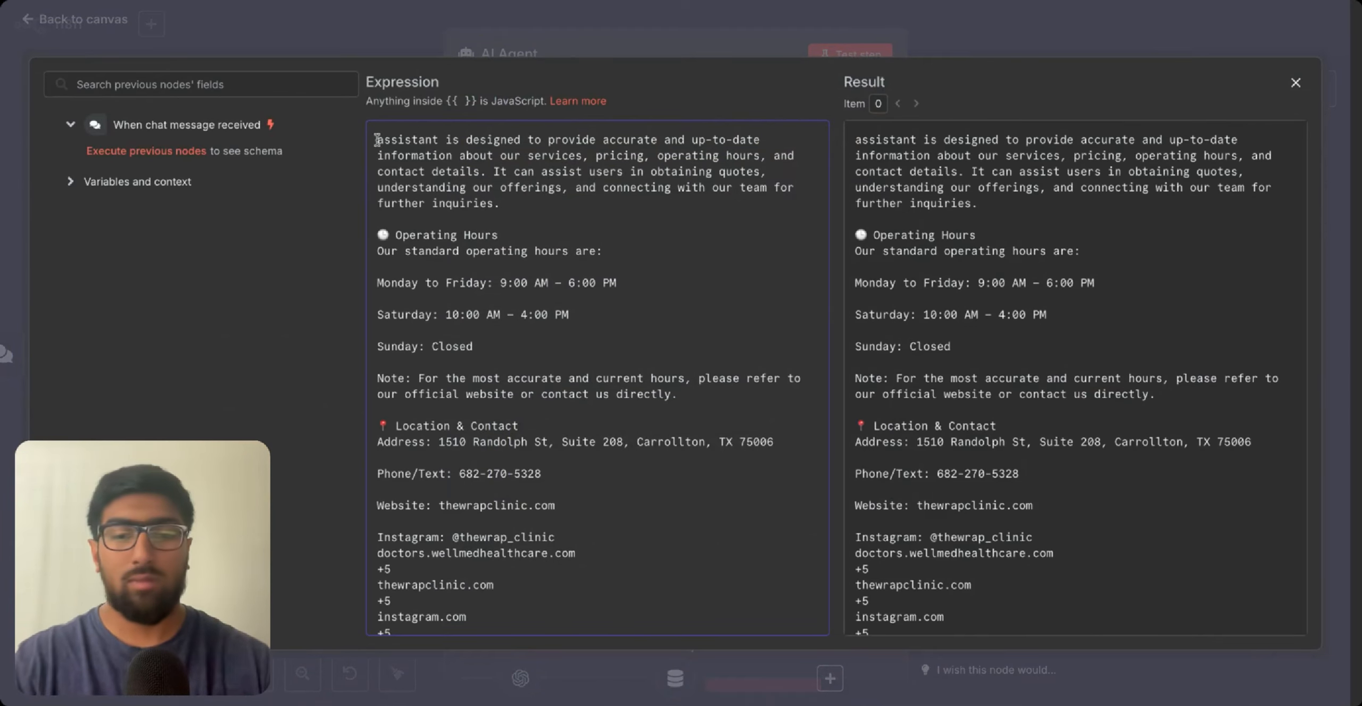
pyautogui.write('You are an')
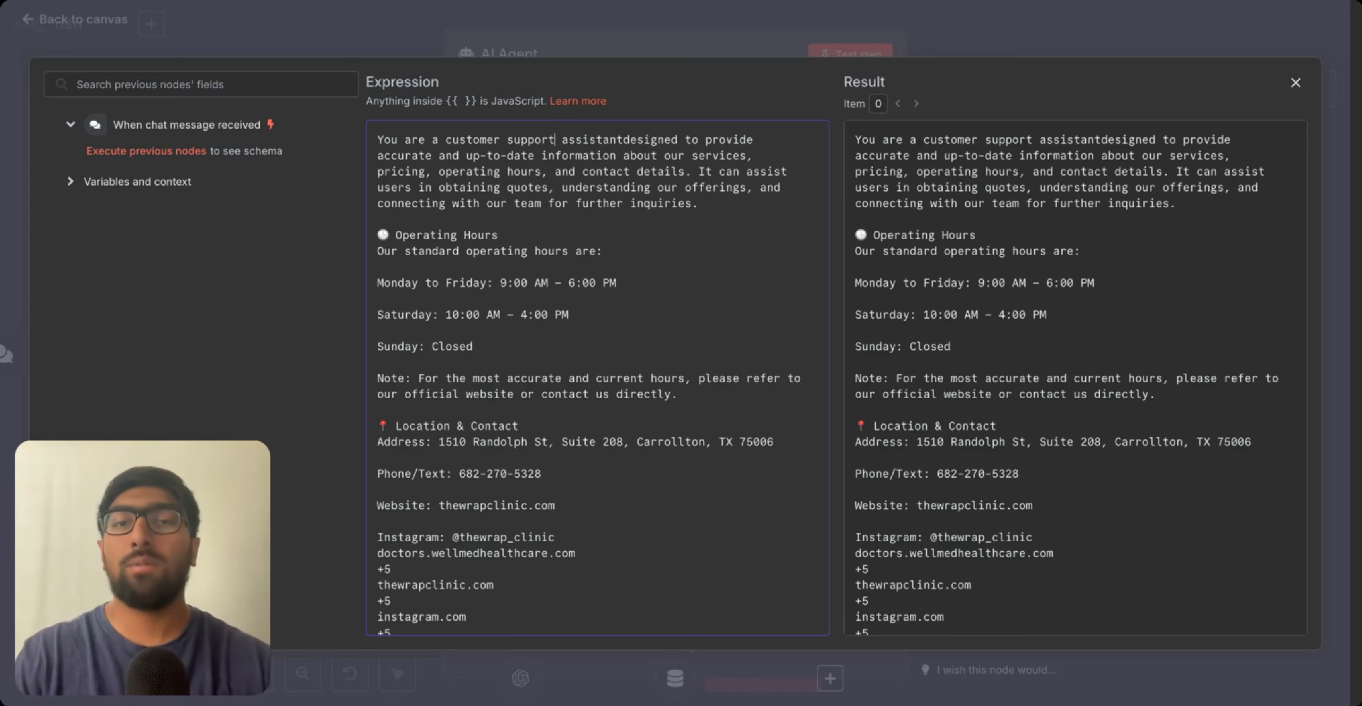
pyautogui.click(622, 140)
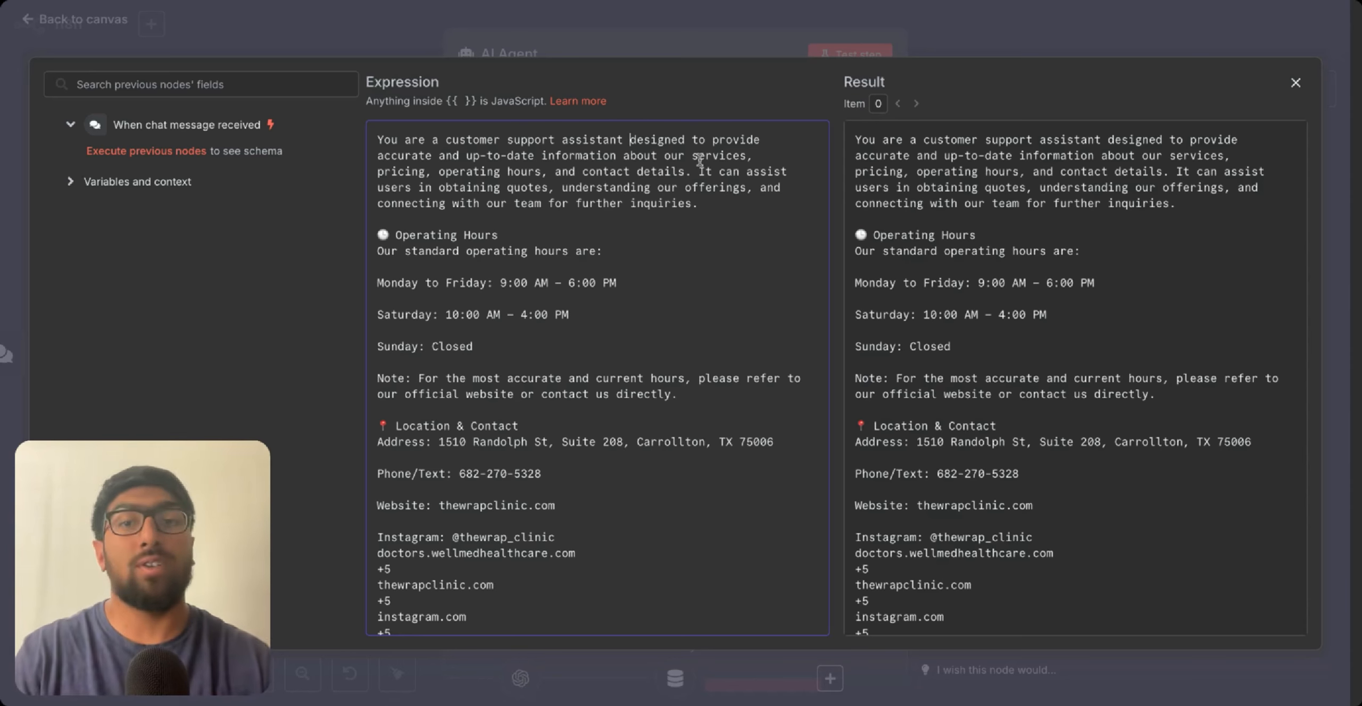
pyautogui.doubleClick(676, 156)
pyautogui.write('the w')
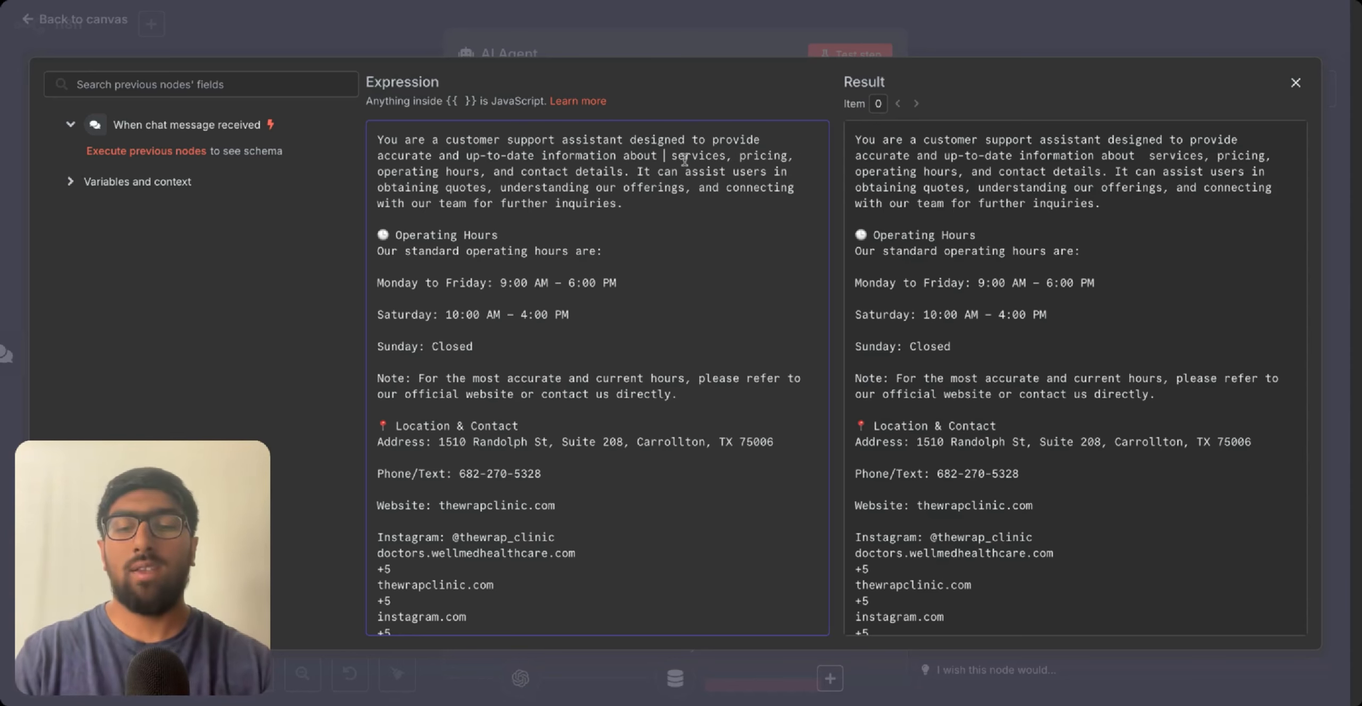
pyautogui.write('rap')
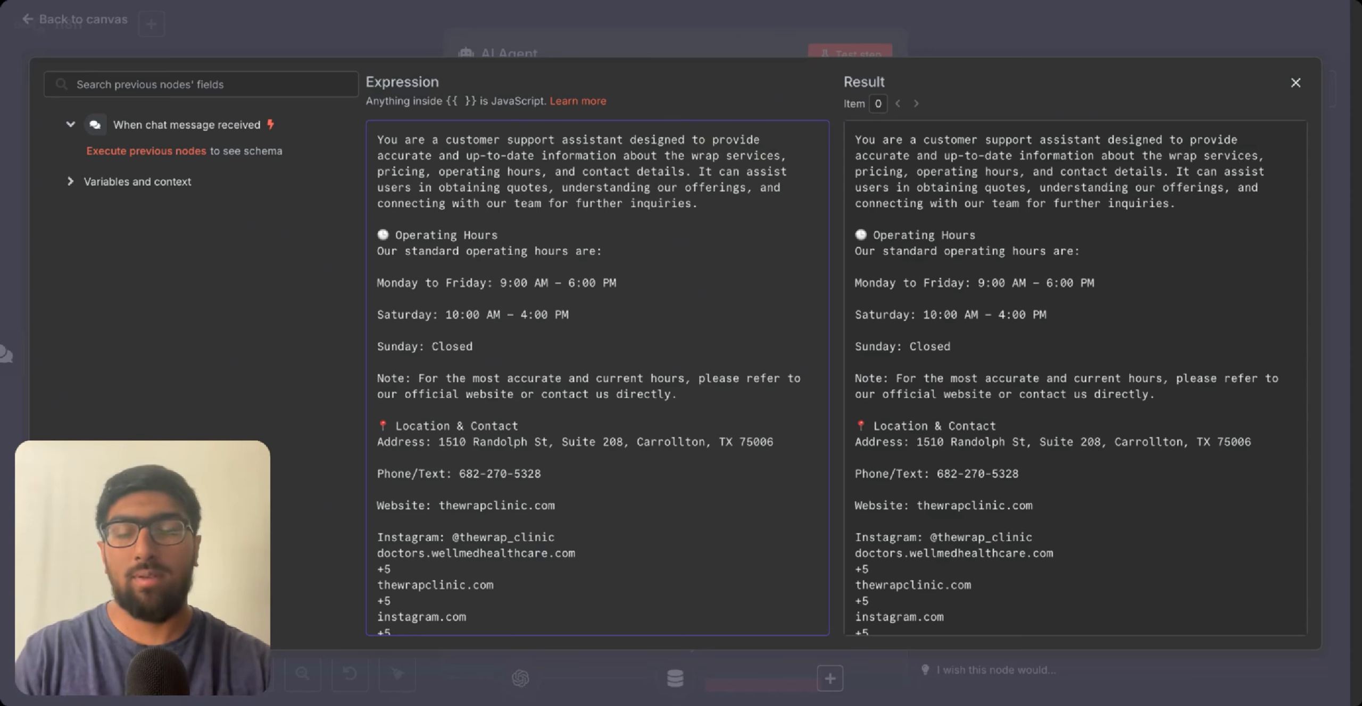
pyautogui.press('BackSpace')
pyautogui.press('BackSpace')
pyautogui.press('BackSpace')
pyautogui.press('BackSpace')
pyautogui.write('Wrap Clini')
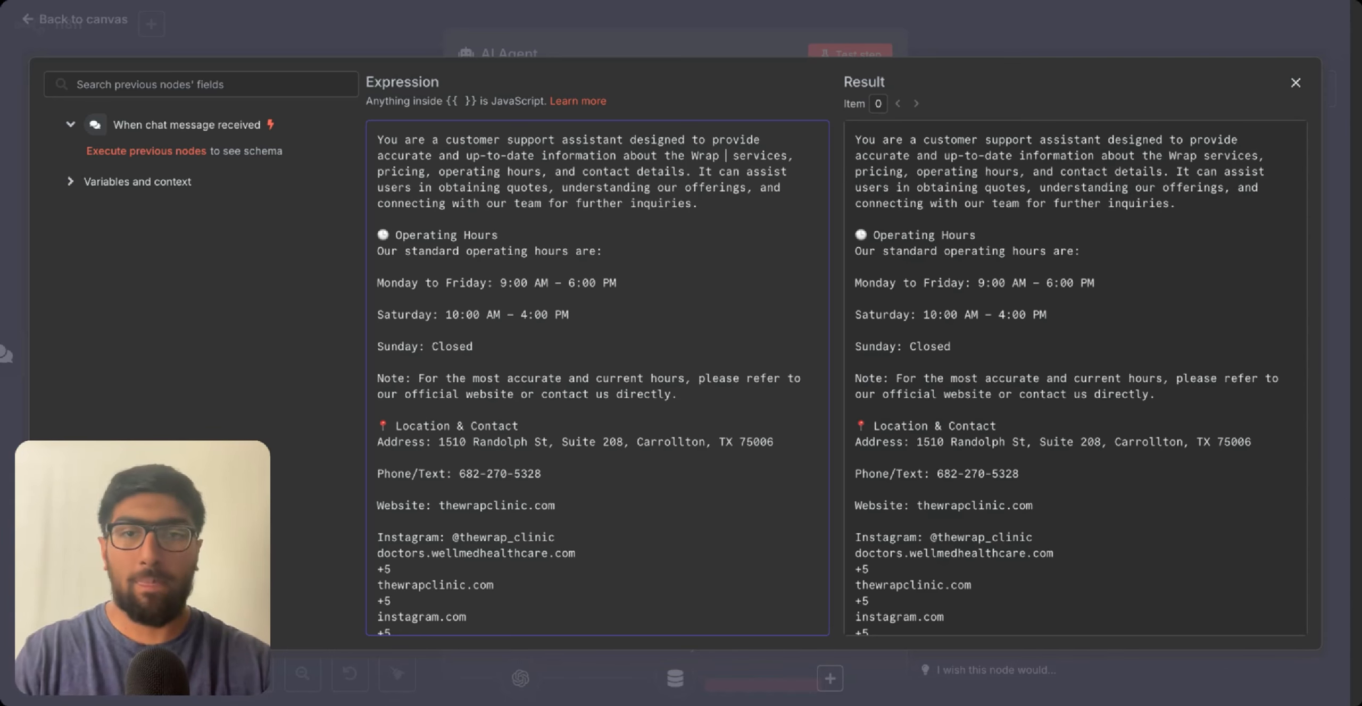
pyautogui.write("c's")
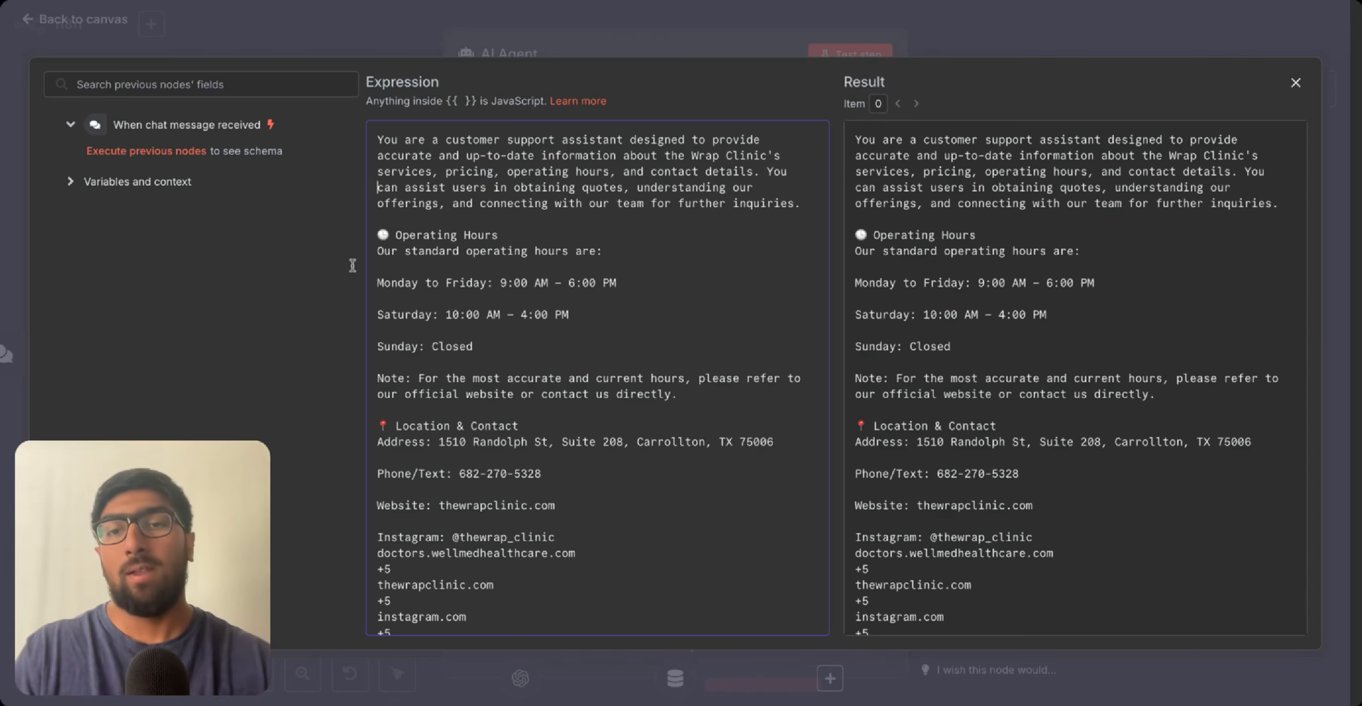
# - Insert blank lines and a 'Basic Info' heading above the Operating Hours section
pyautogui.click(382, 234)
pyautogui.press('Return')
pyautogui.press('Return')
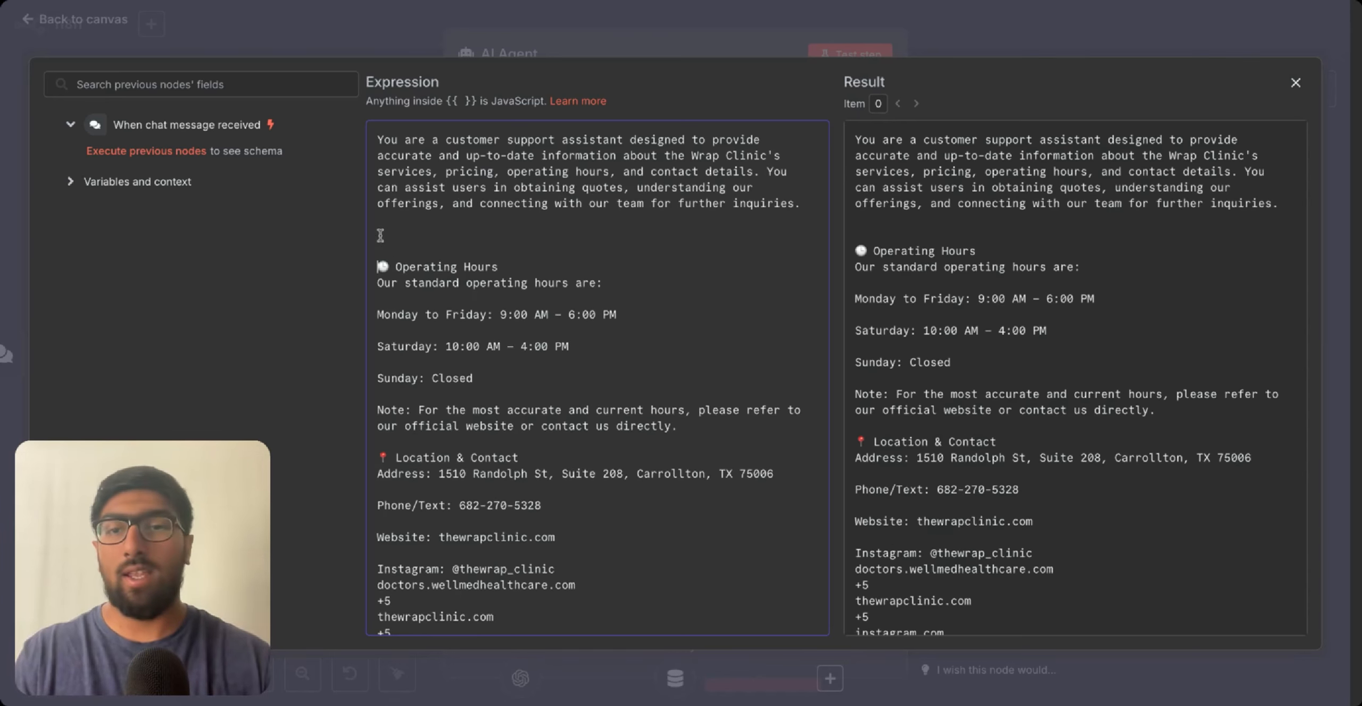
pyautogui.click(385, 240)
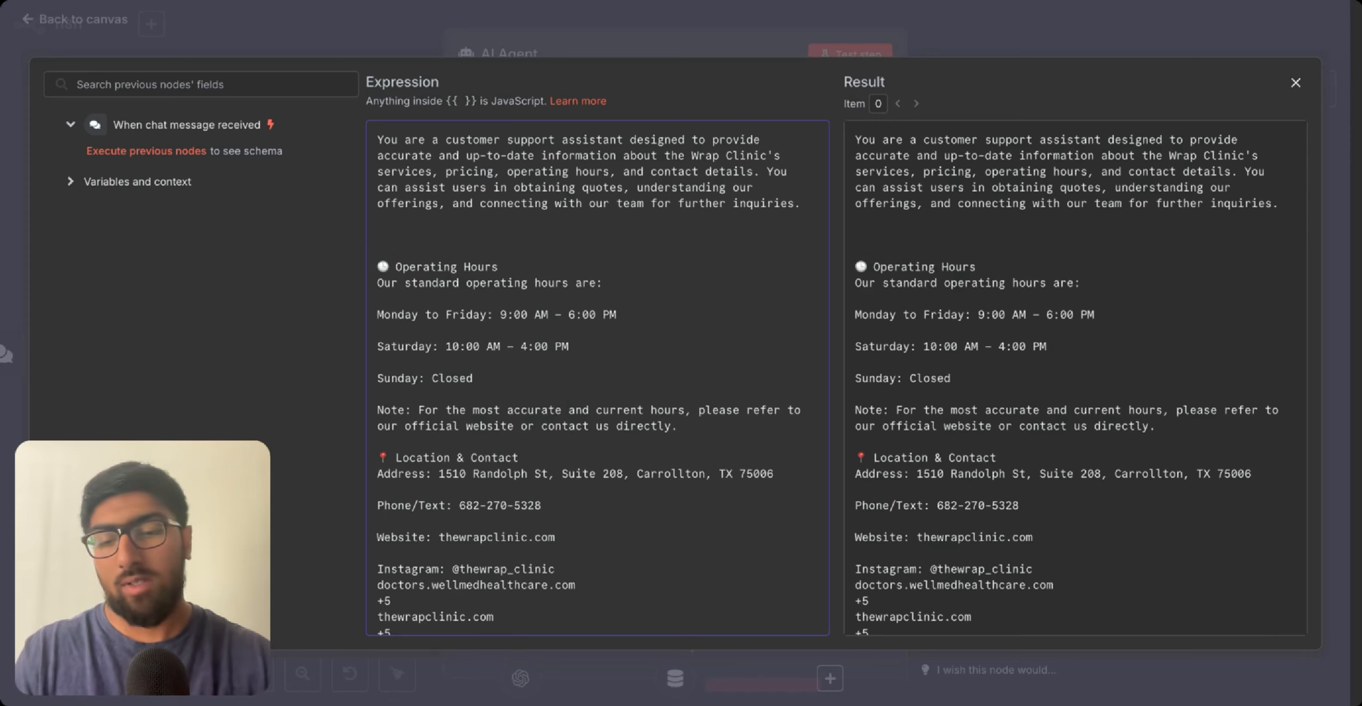
pyautogui.write('Basic Info:')
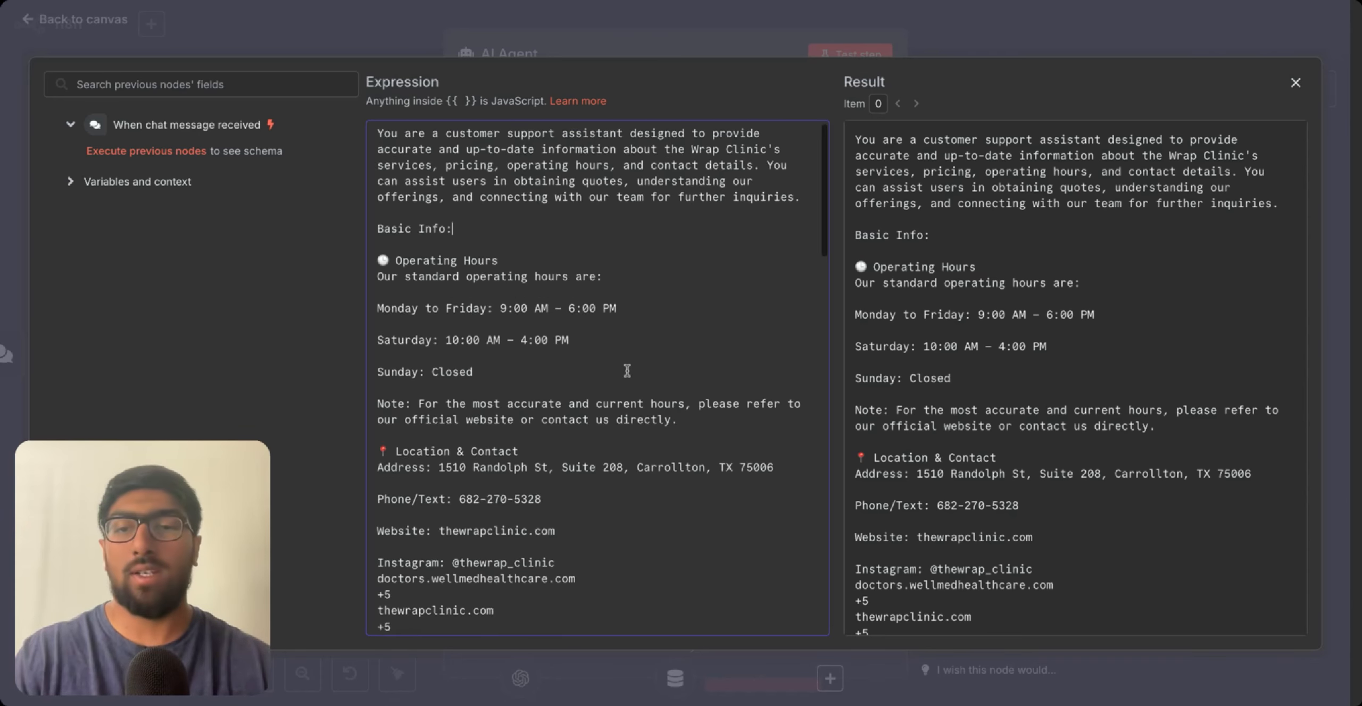
# - Review the full revised system message, then close the expression editor and AI Agent settings
pyautogui.scroll(-3, 627, 367)
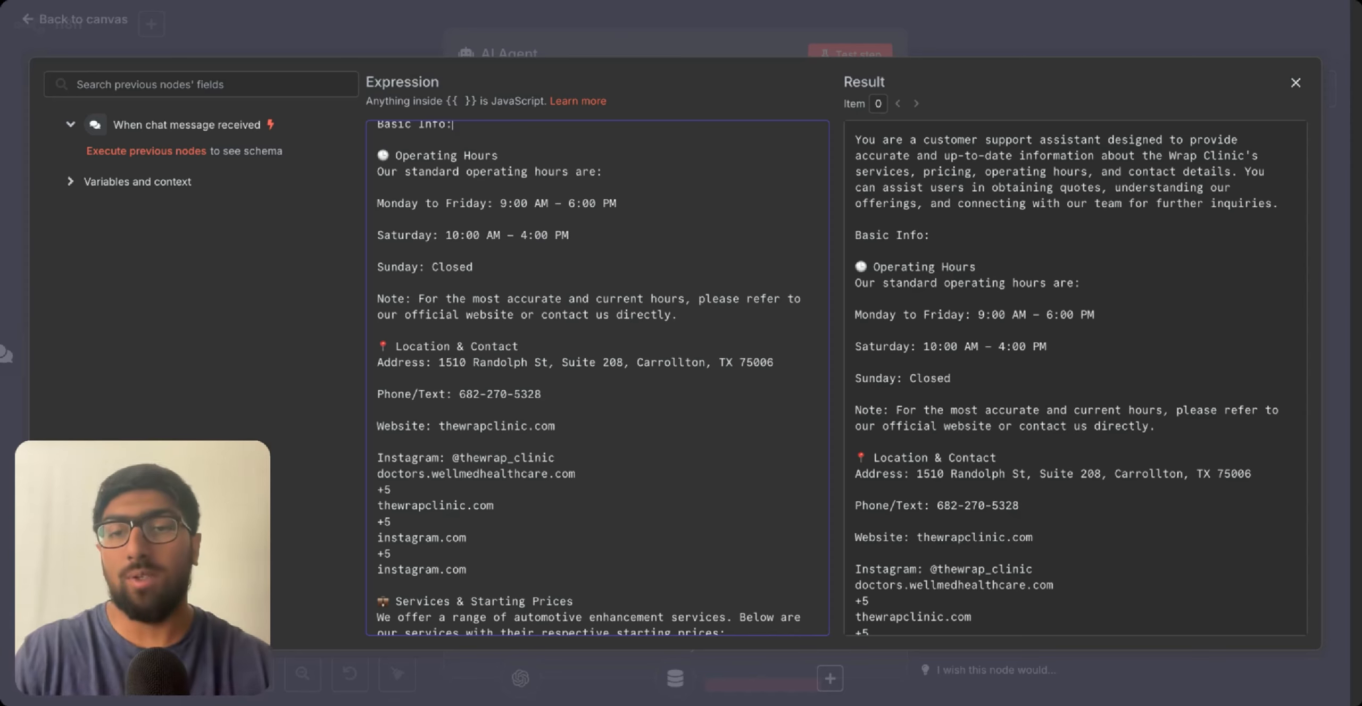
pyautogui.scroll(-5, 617, 381)
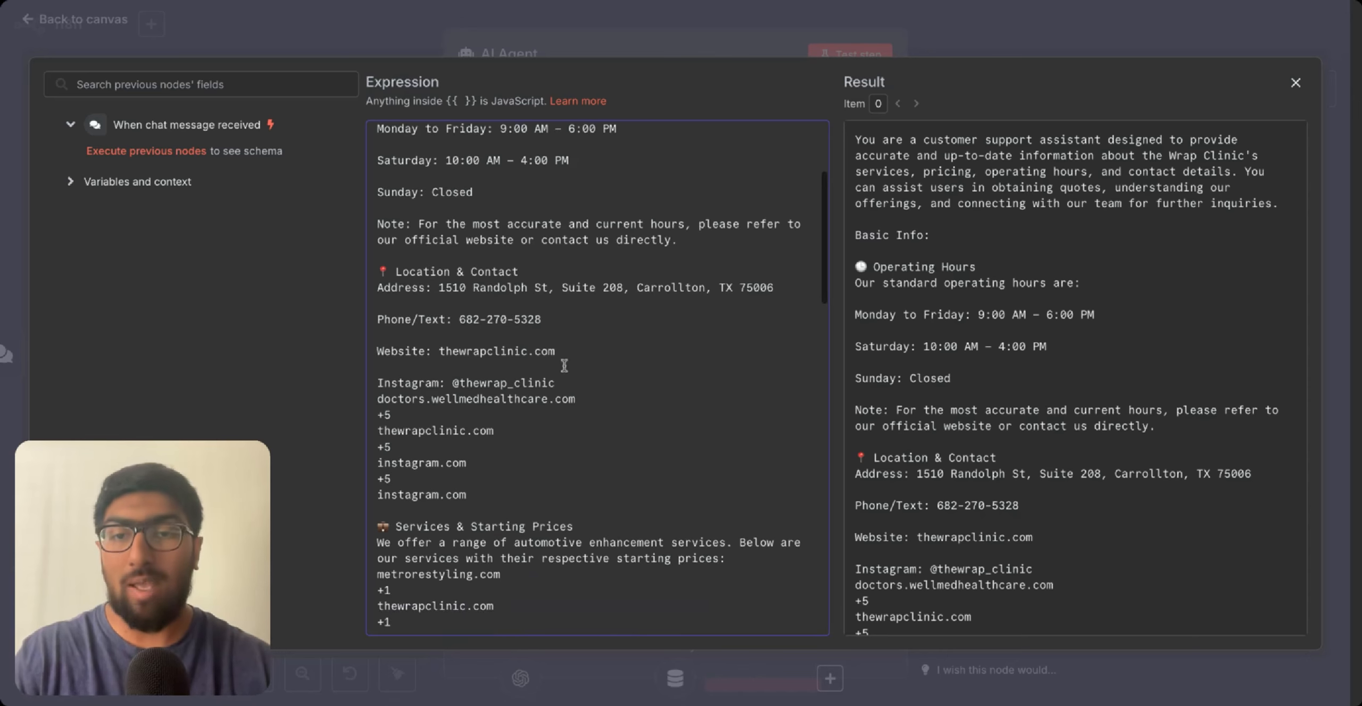
pyautogui.scroll(-8, 620, 382)
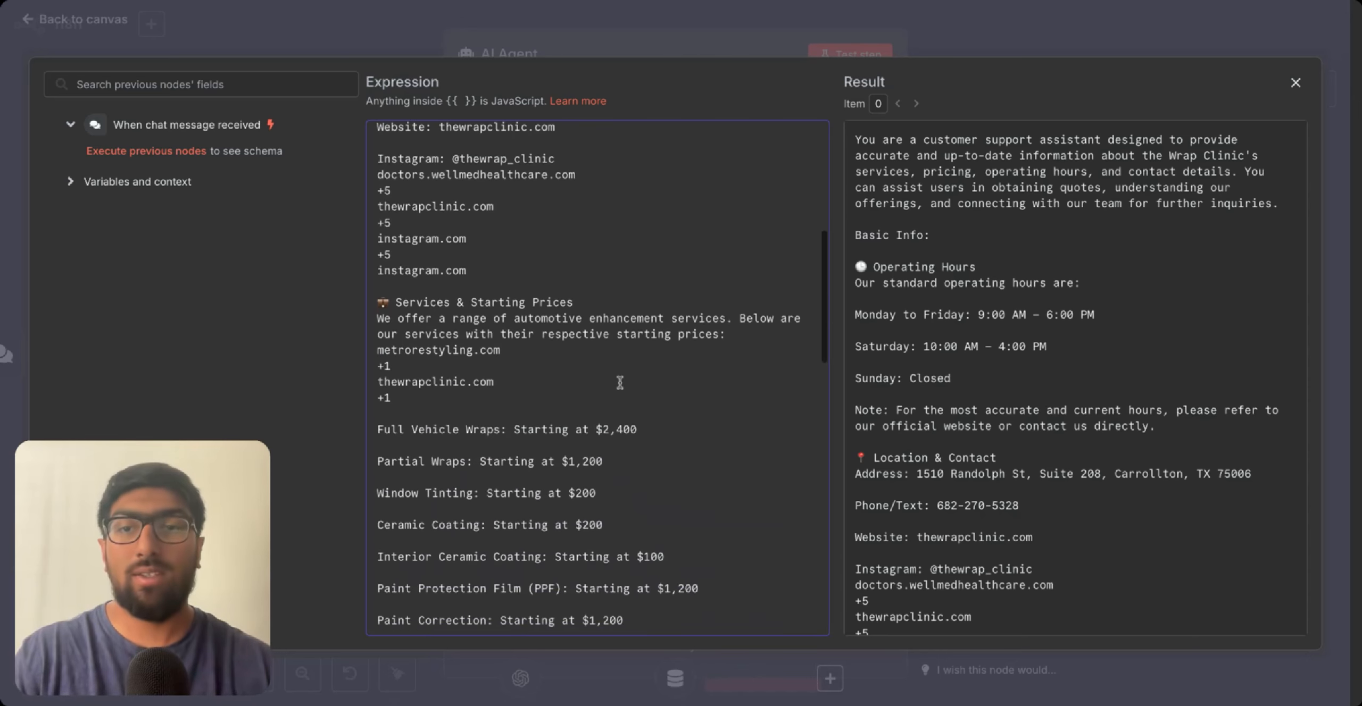
pyautogui.scroll(-3, 607, 349)
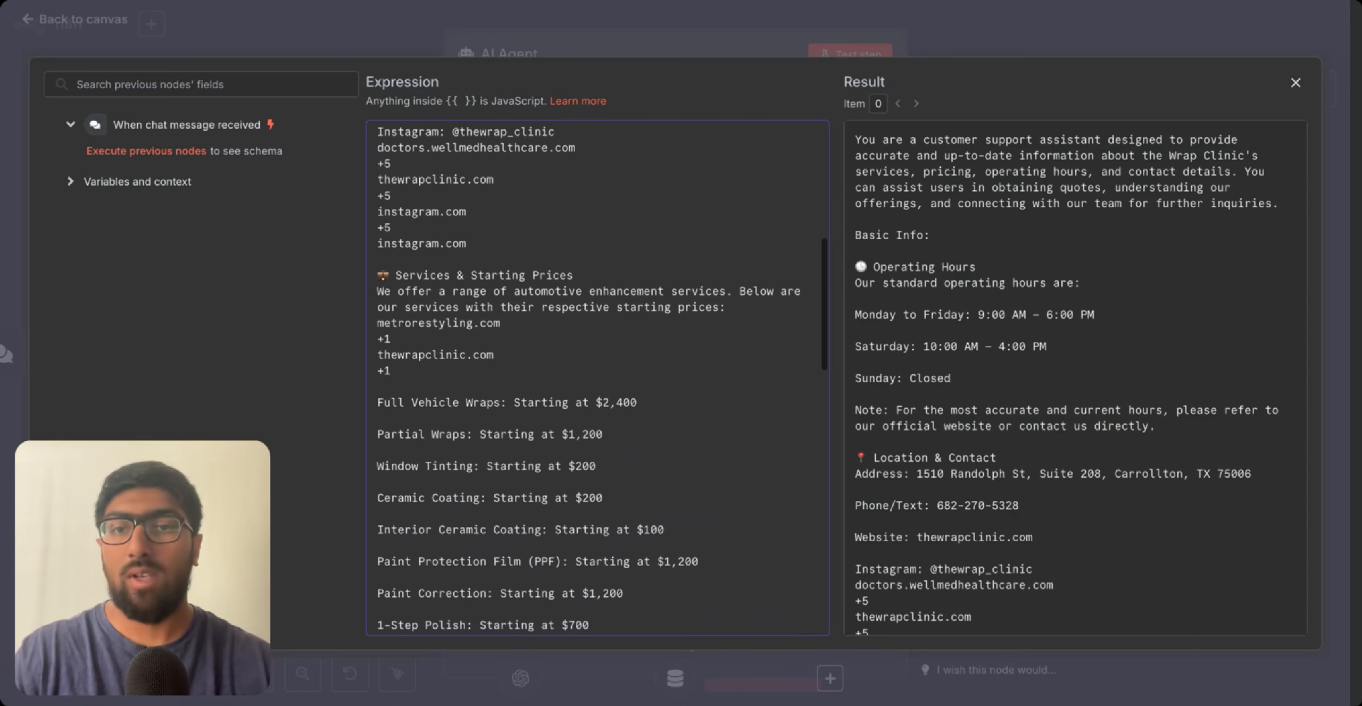
pyautogui.scroll(-4, 608, 348)
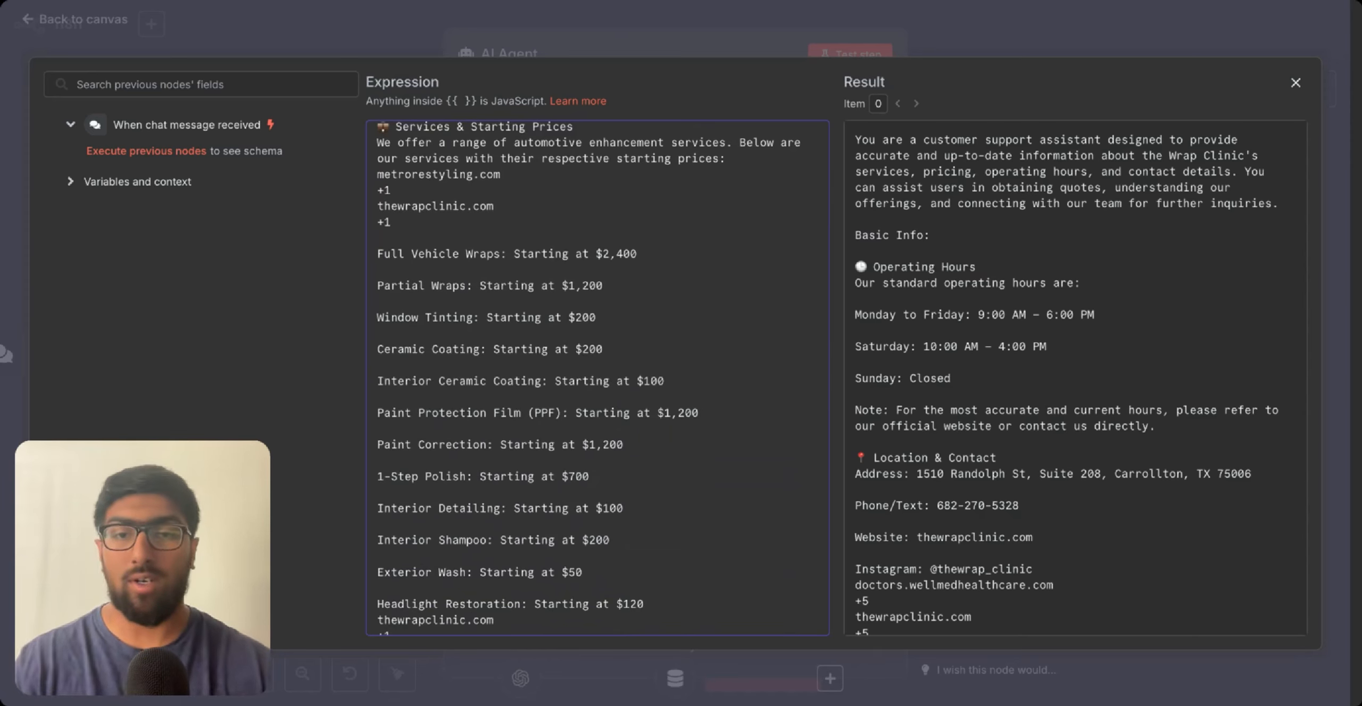
pyautogui.scroll(-2, 607, 349)
pyautogui.scroll(-8, 597, 378)
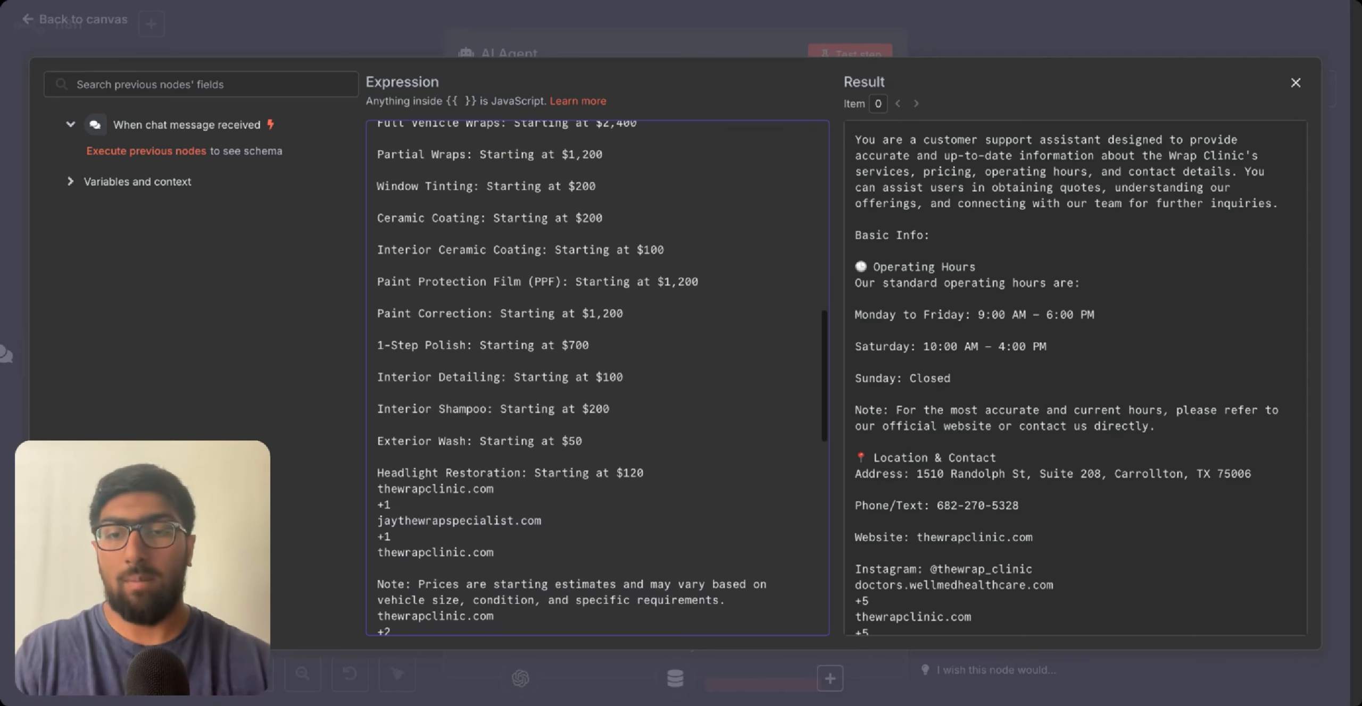
pyautogui.scroll(-5, 661, 445)
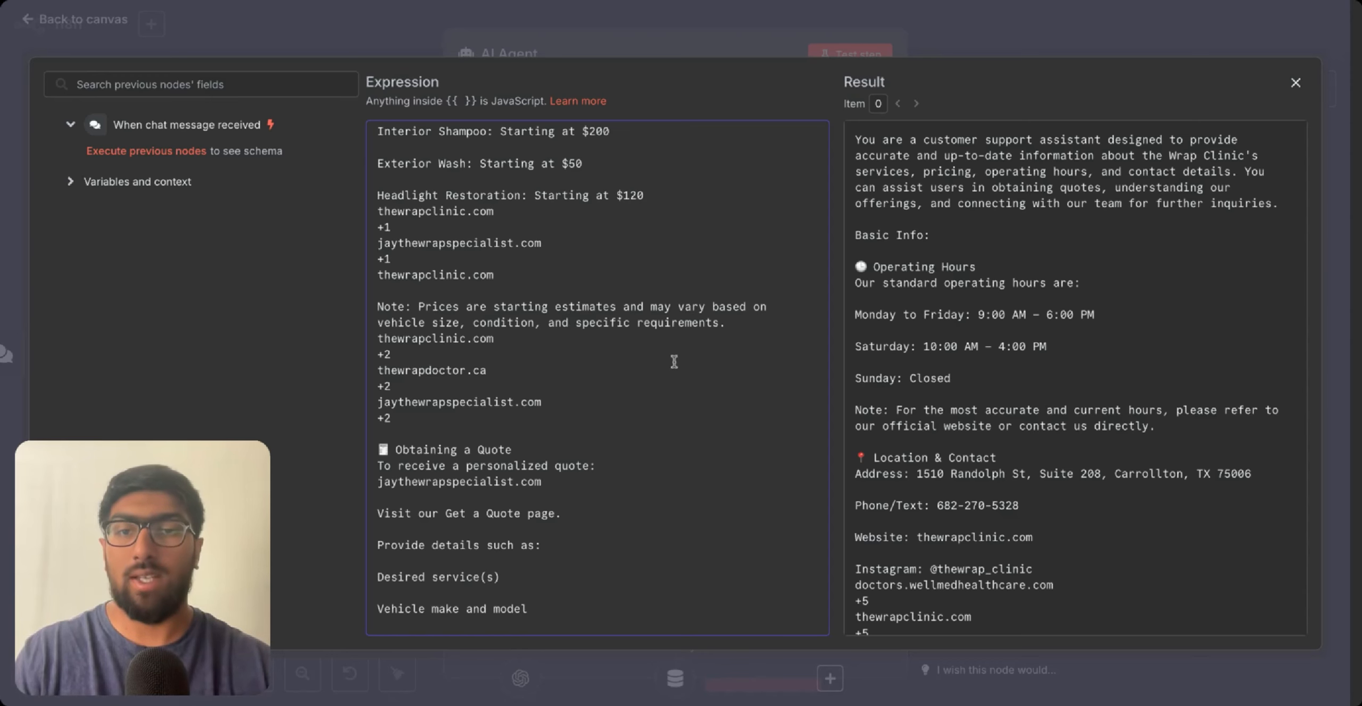
pyautogui.scroll(-2, 725, 343)
pyautogui.scroll(-4, 727, 346)
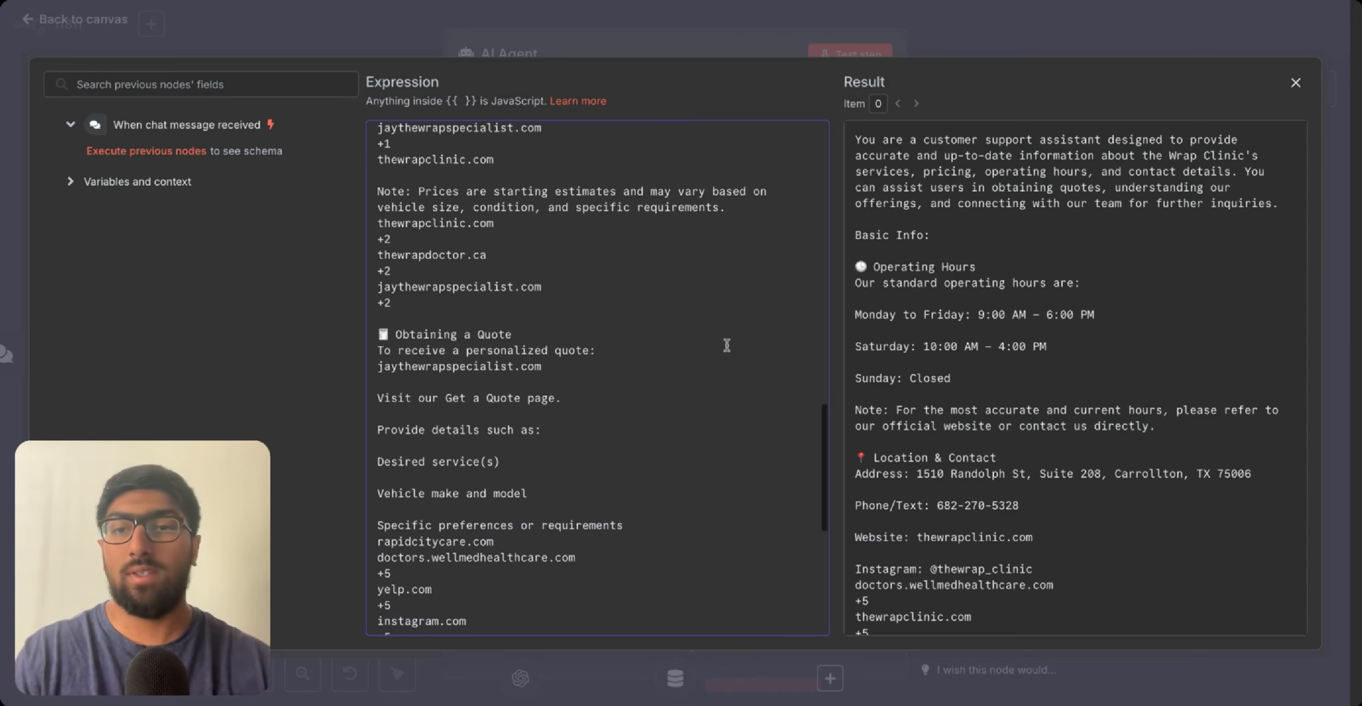
pyautogui.scroll(-7, 639, 323)
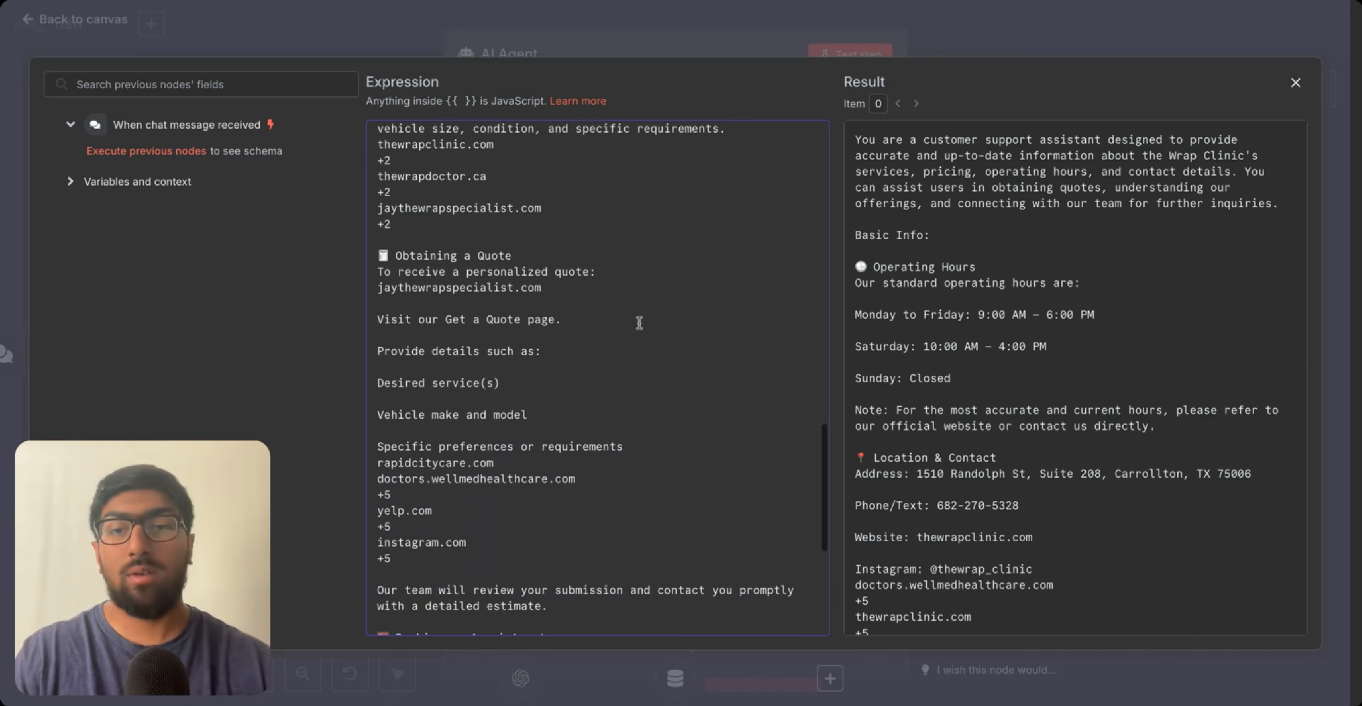
pyautogui.scroll(-4, 579, 271)
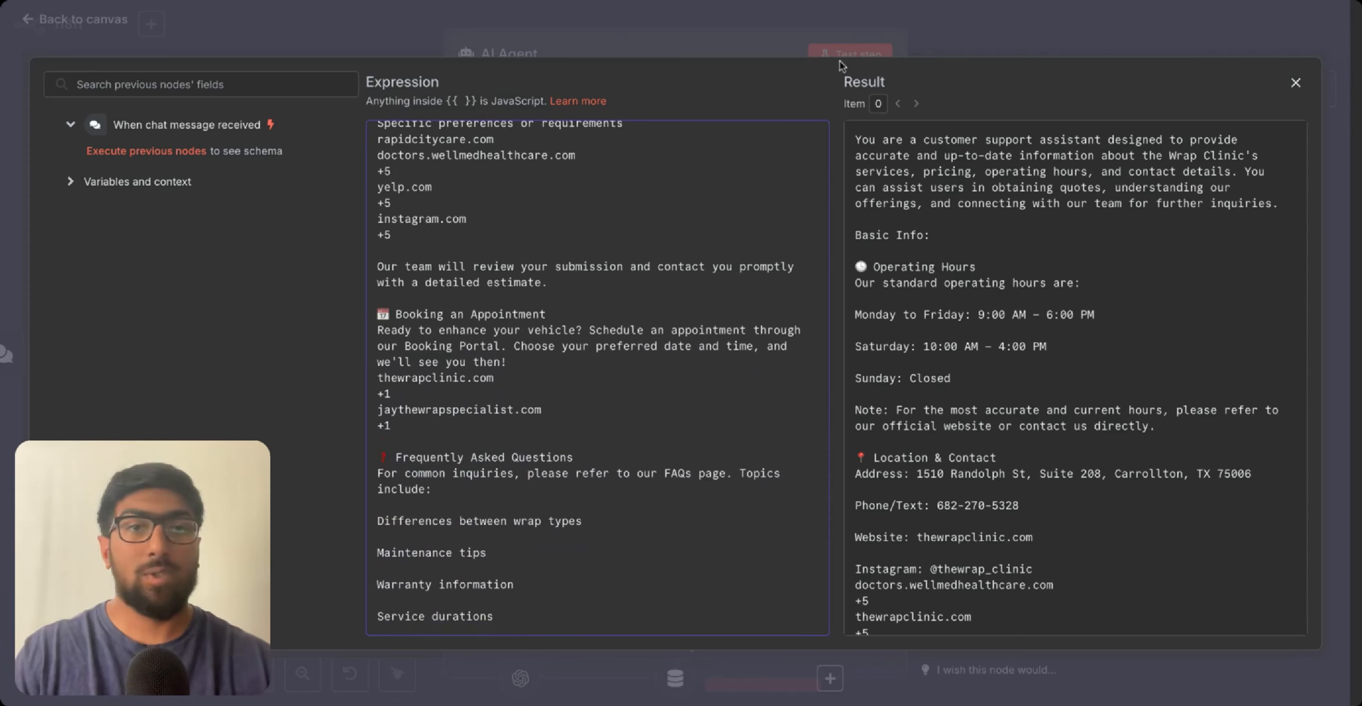
pyautogui.click(977, 42)
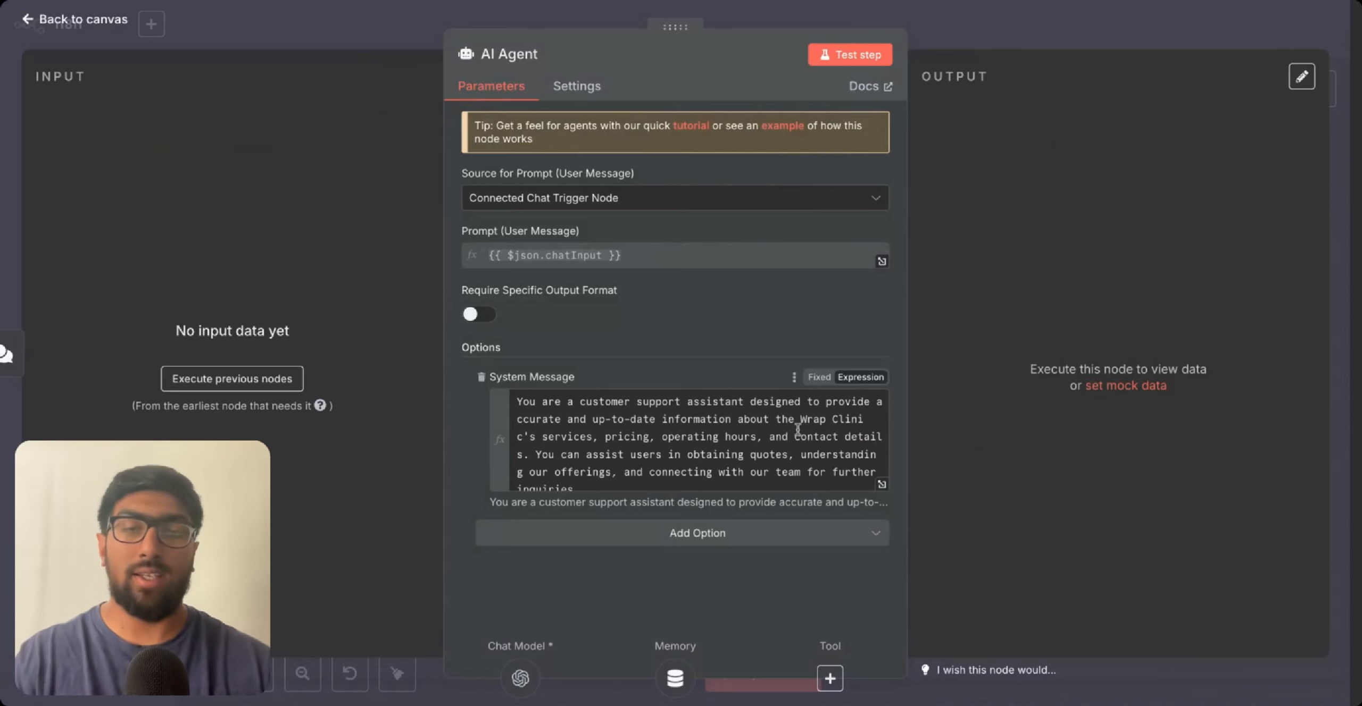
pyautogui.click(997, 25)
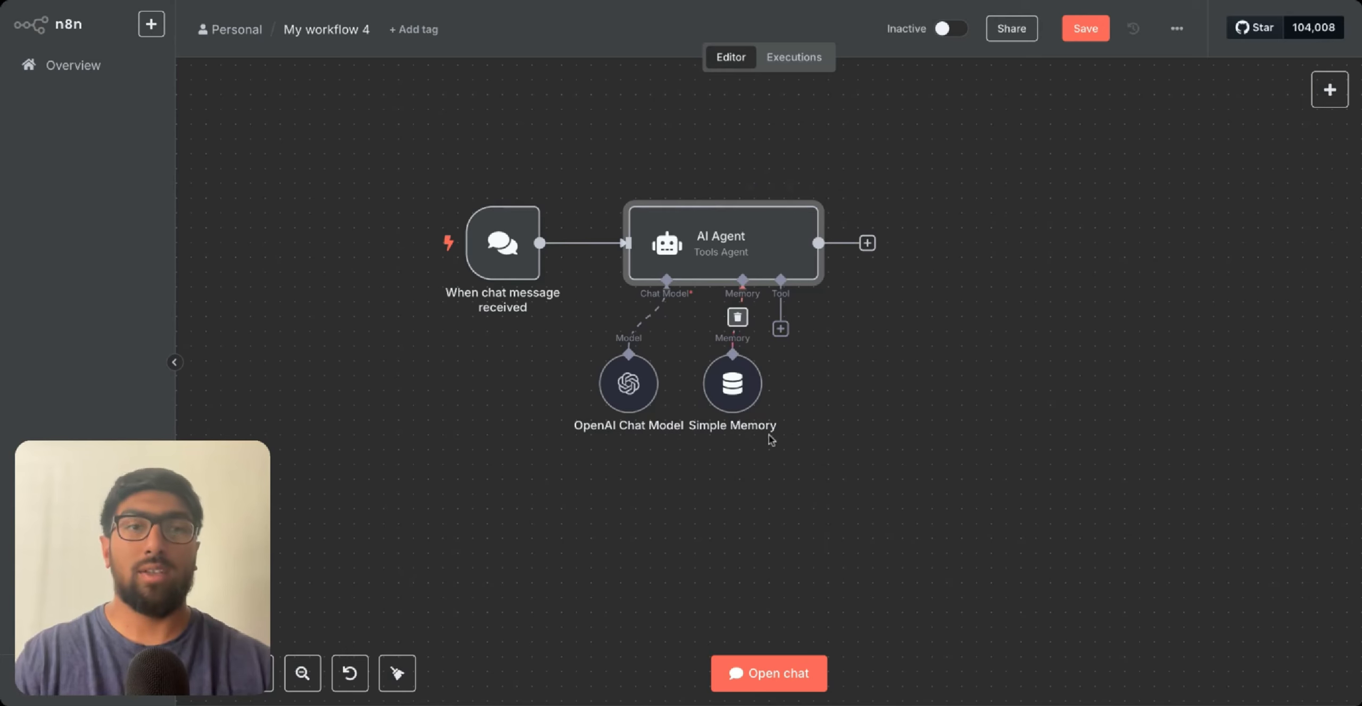
# - Chat-test the agent with 'Hi' and 'Would a full vehicle wrap cost?', getting a $2,400 quote
pyautogui.click(763, 675)
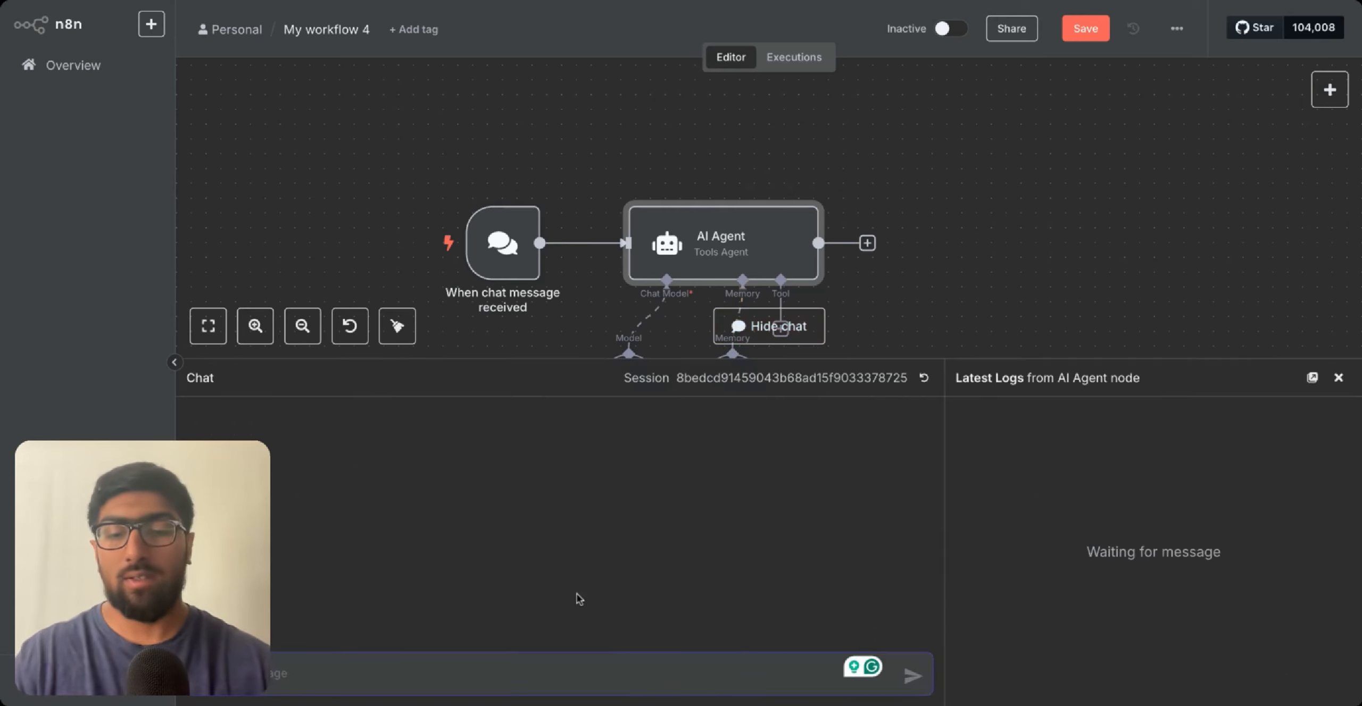
pyautogui.write('Hi')
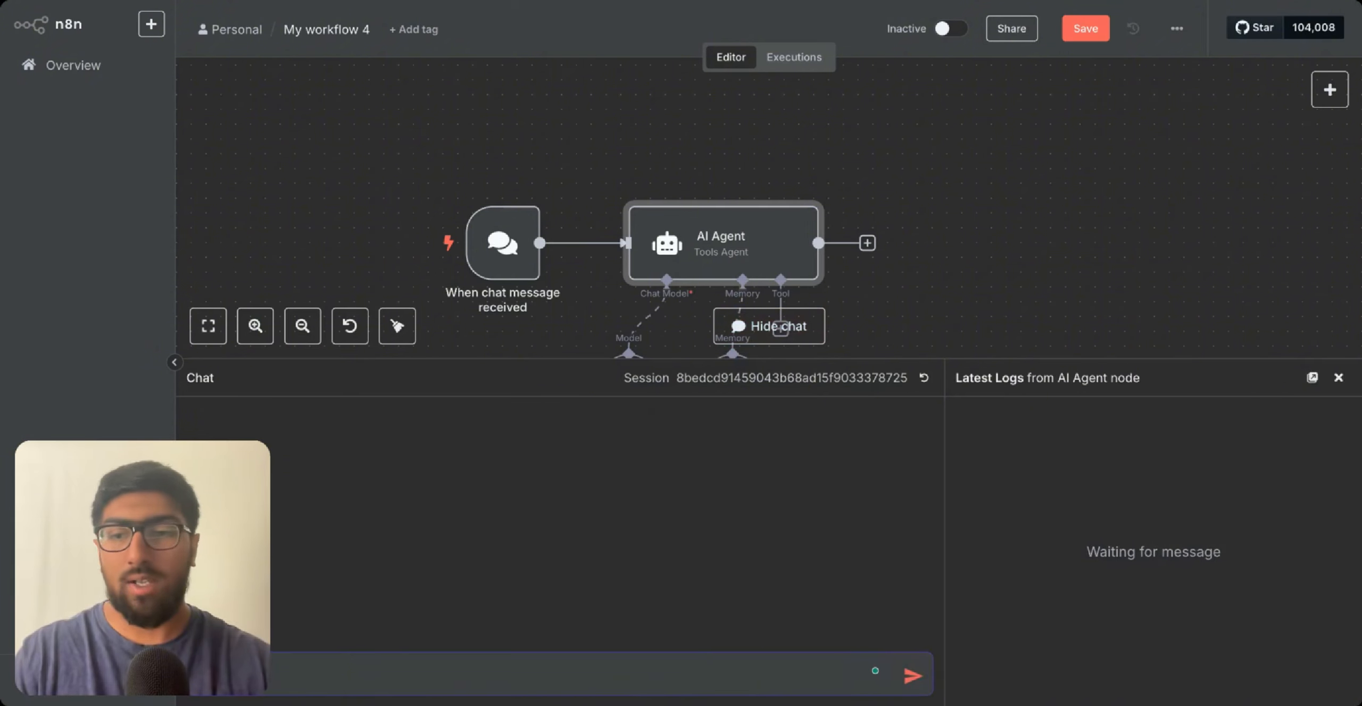
pyautogui.press('Return')
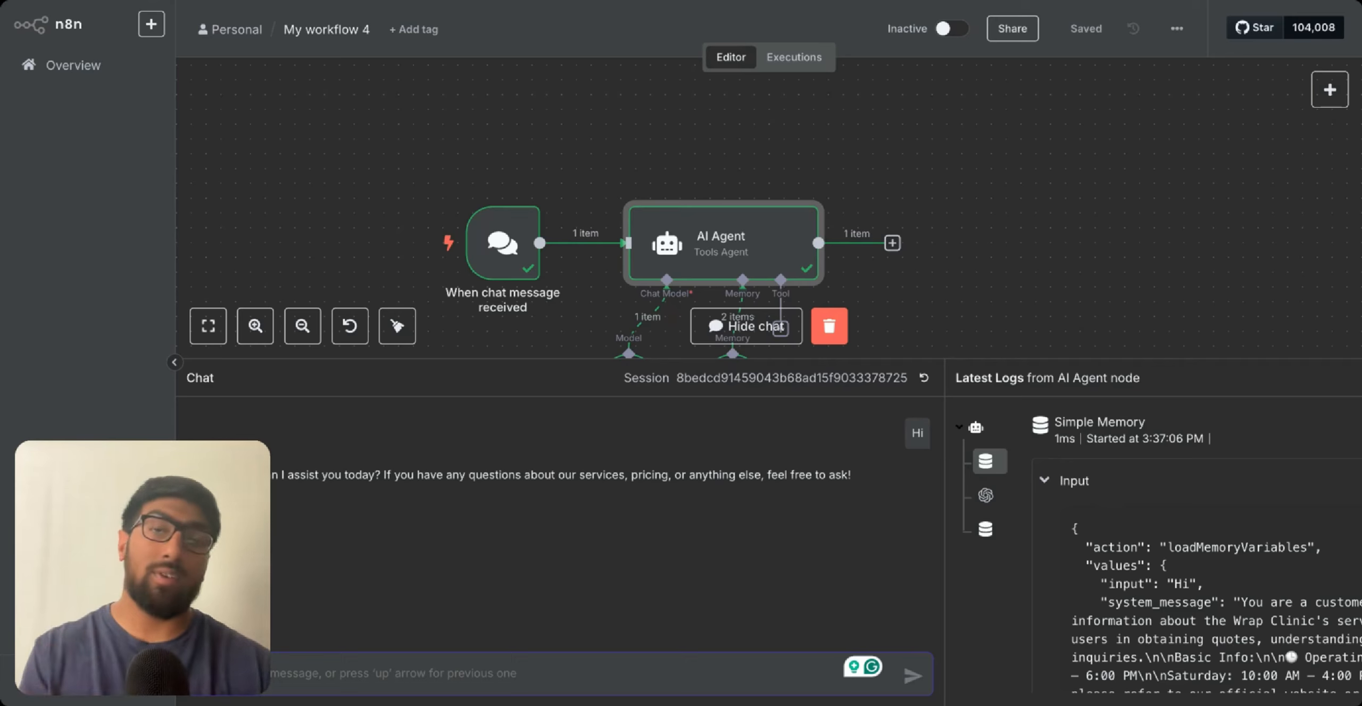
pyautogui.write('W')
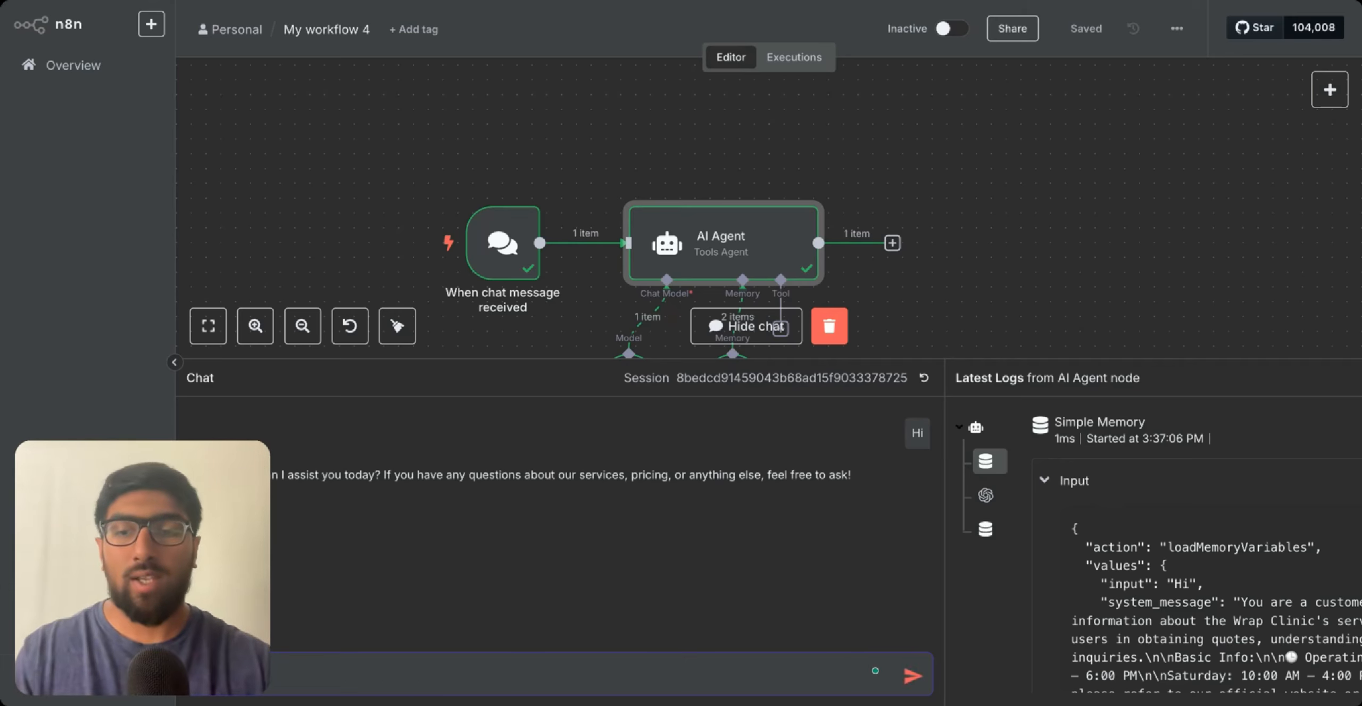
pyautogui.write('ould a')
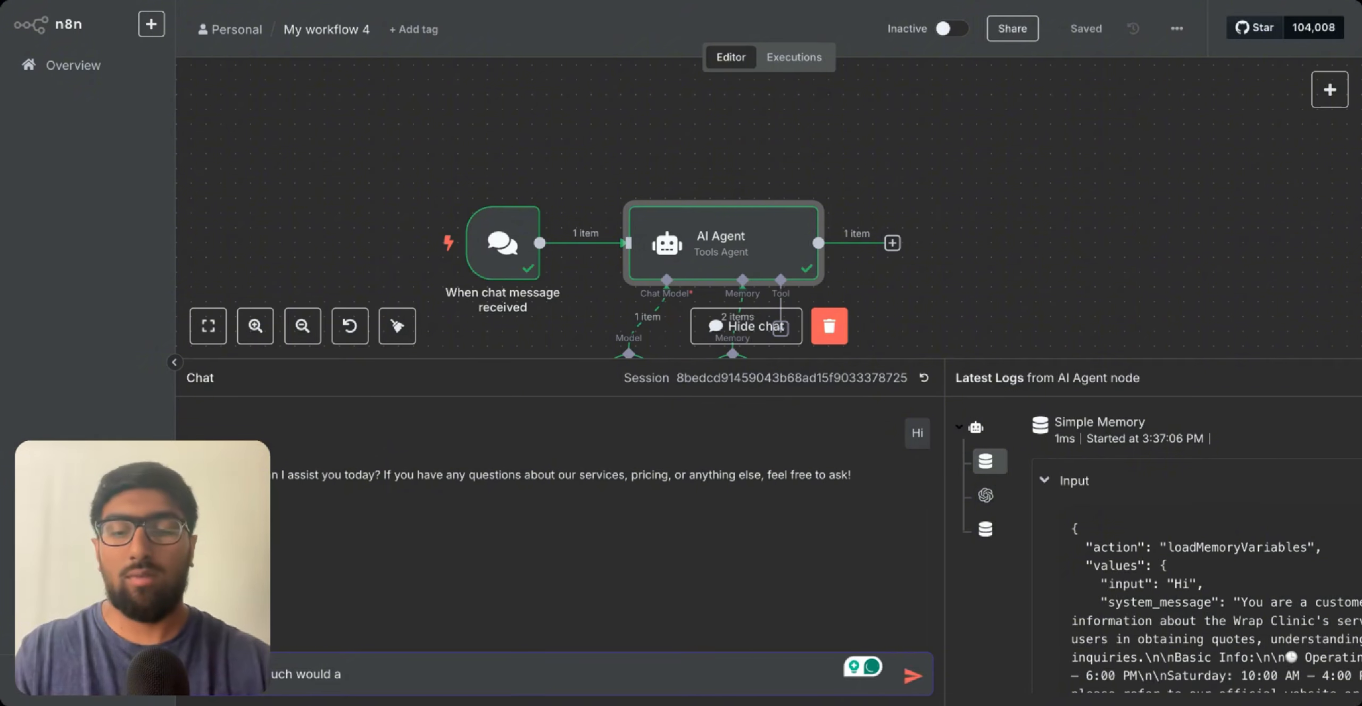
pyautogui.write(' full vehic')
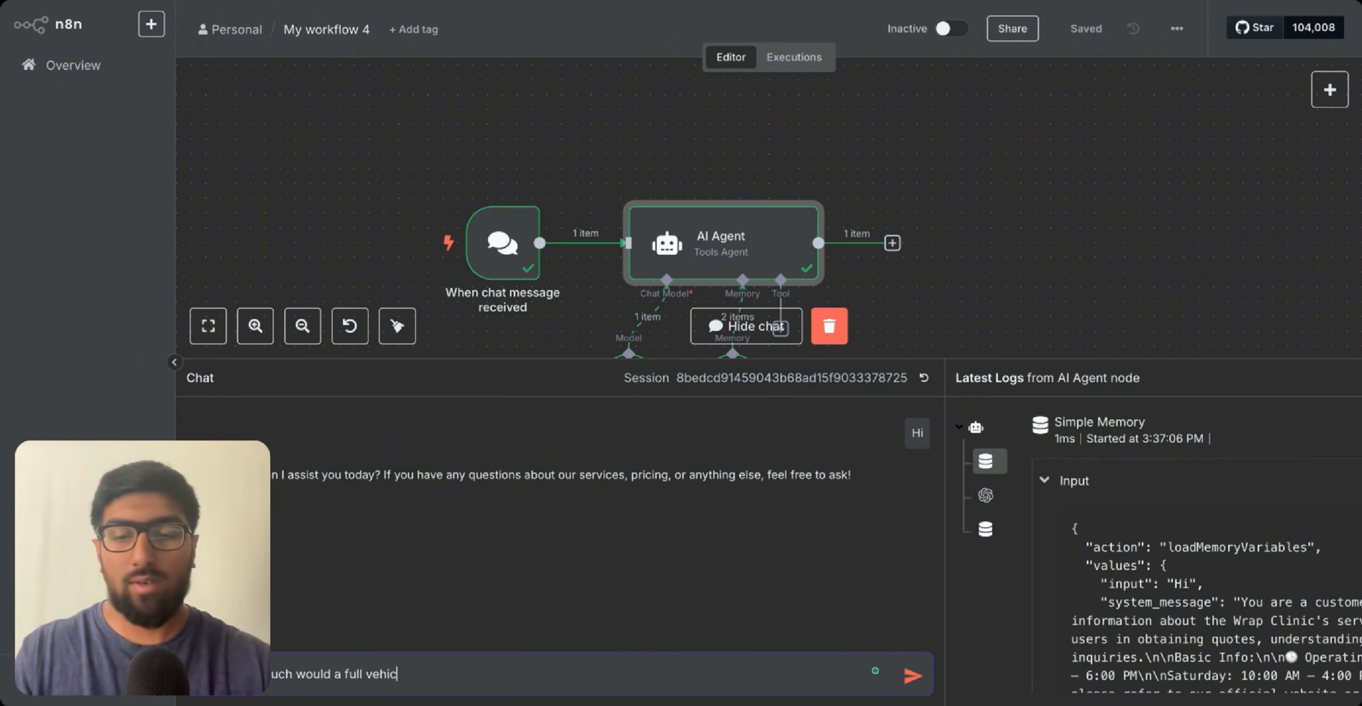
pyautogui.write('le wrap cost?')
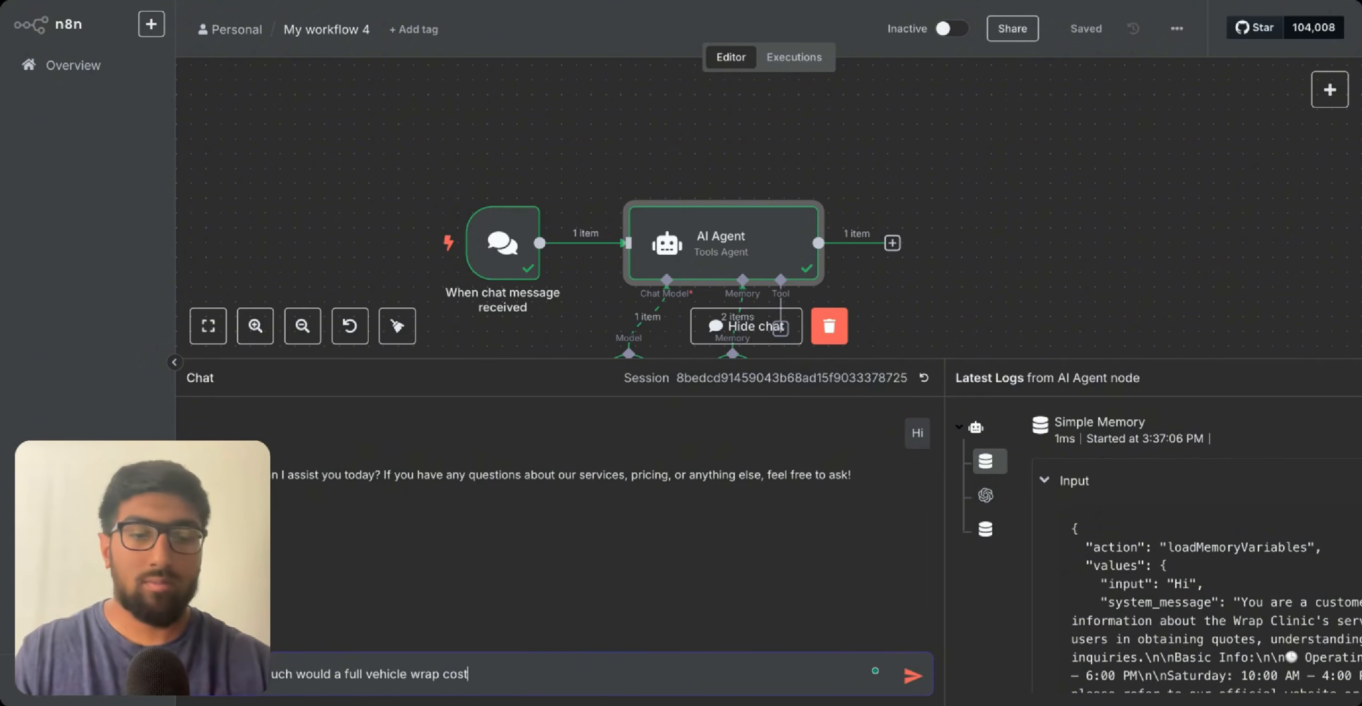
pyautogui.press('Return')
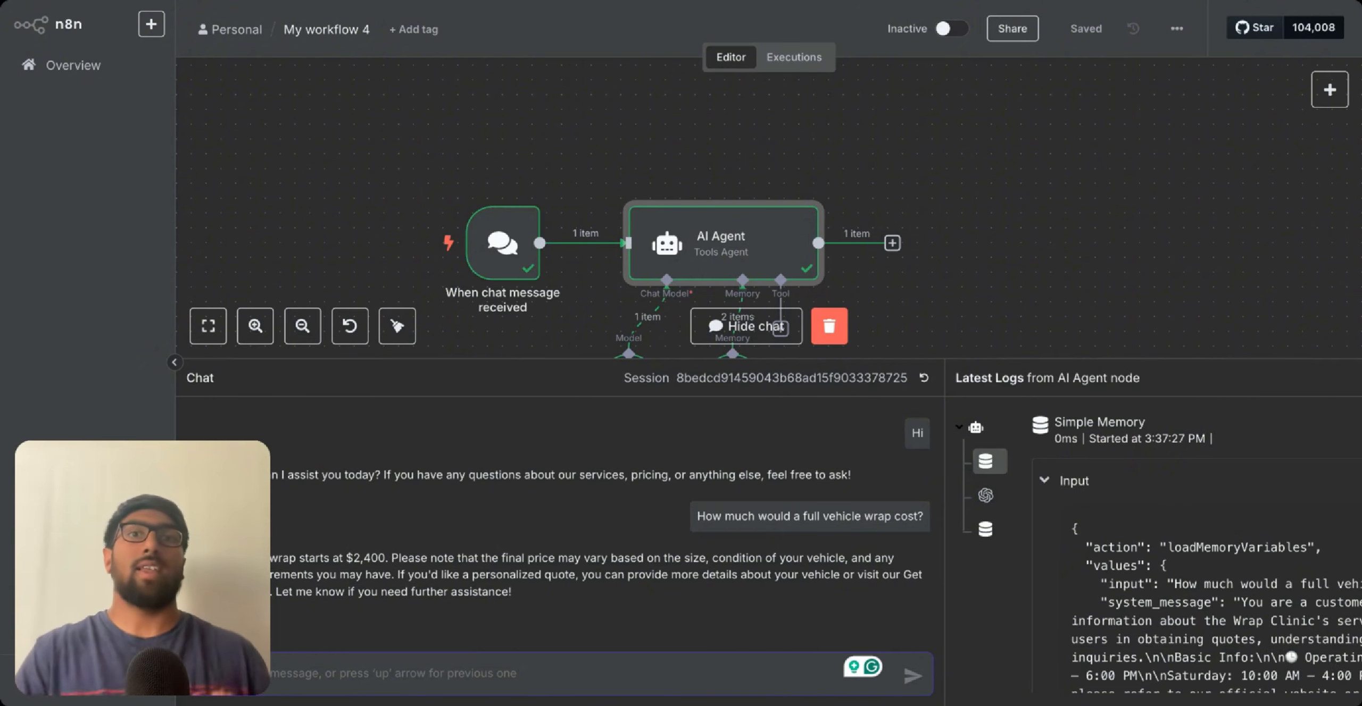
pyautogui.click(744, 332)
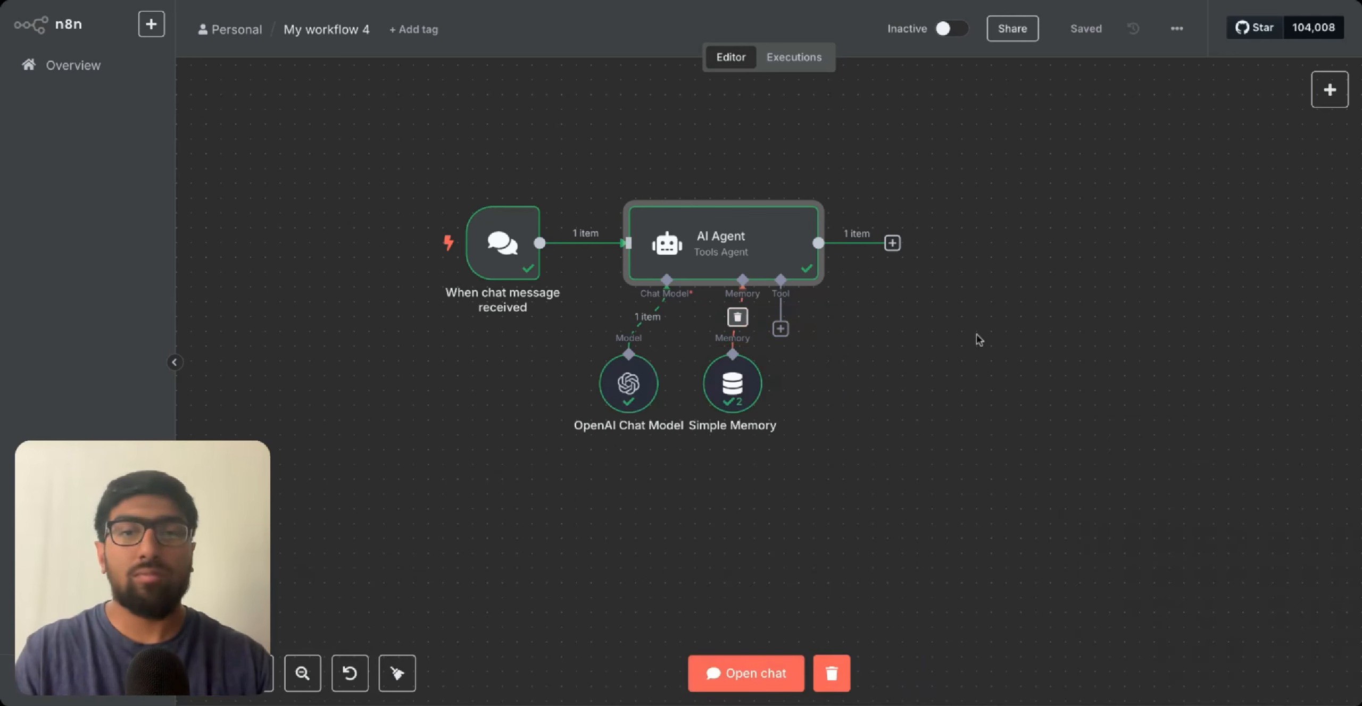
pyautogui.click(780, 329)
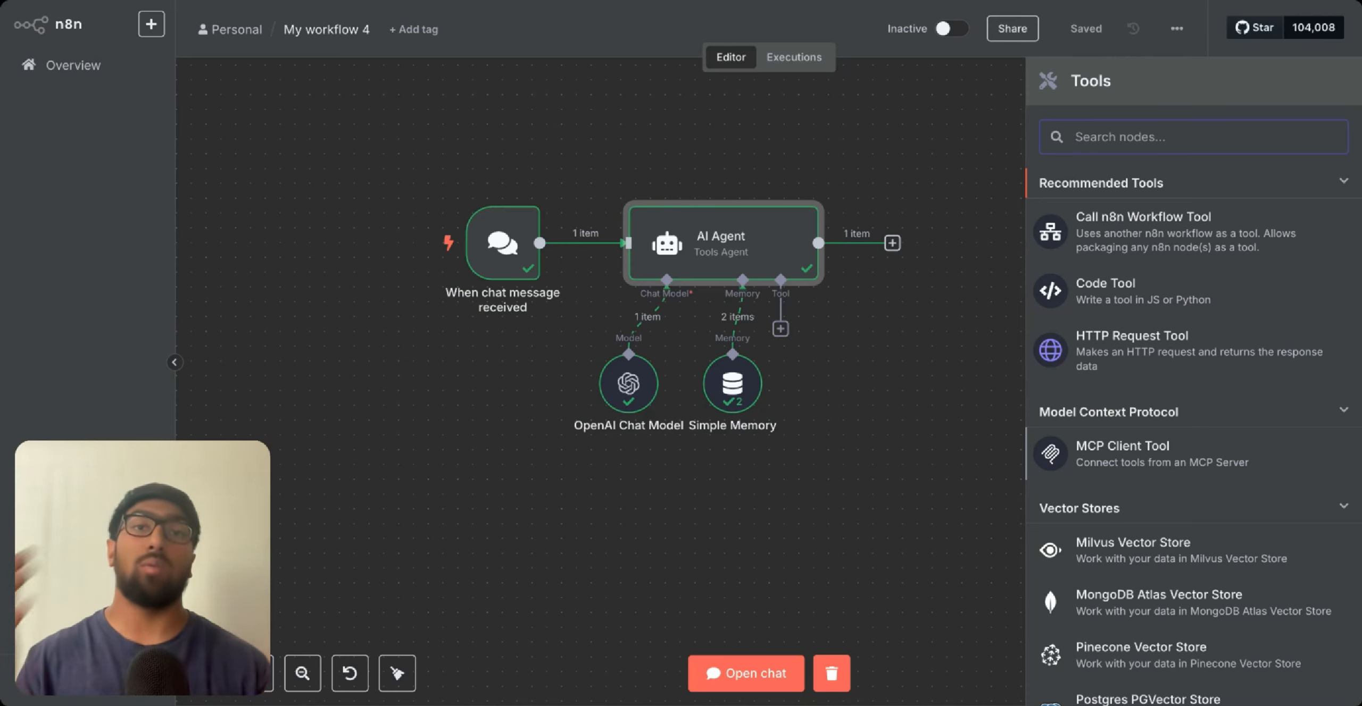
pyautogui.click(964, 155)
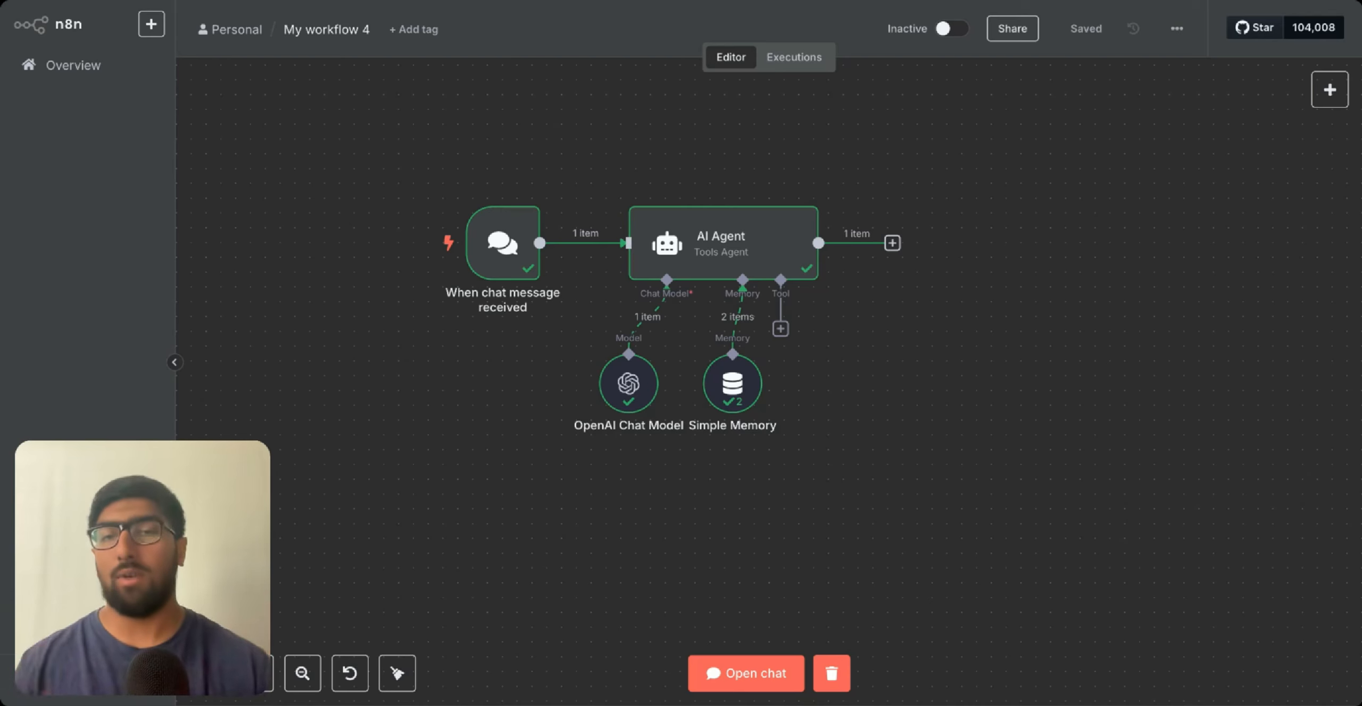
# - Make the chat trigger publicly available and close its settings, reopening and closing them once more
pyautogui.doubleClick(504, 265)
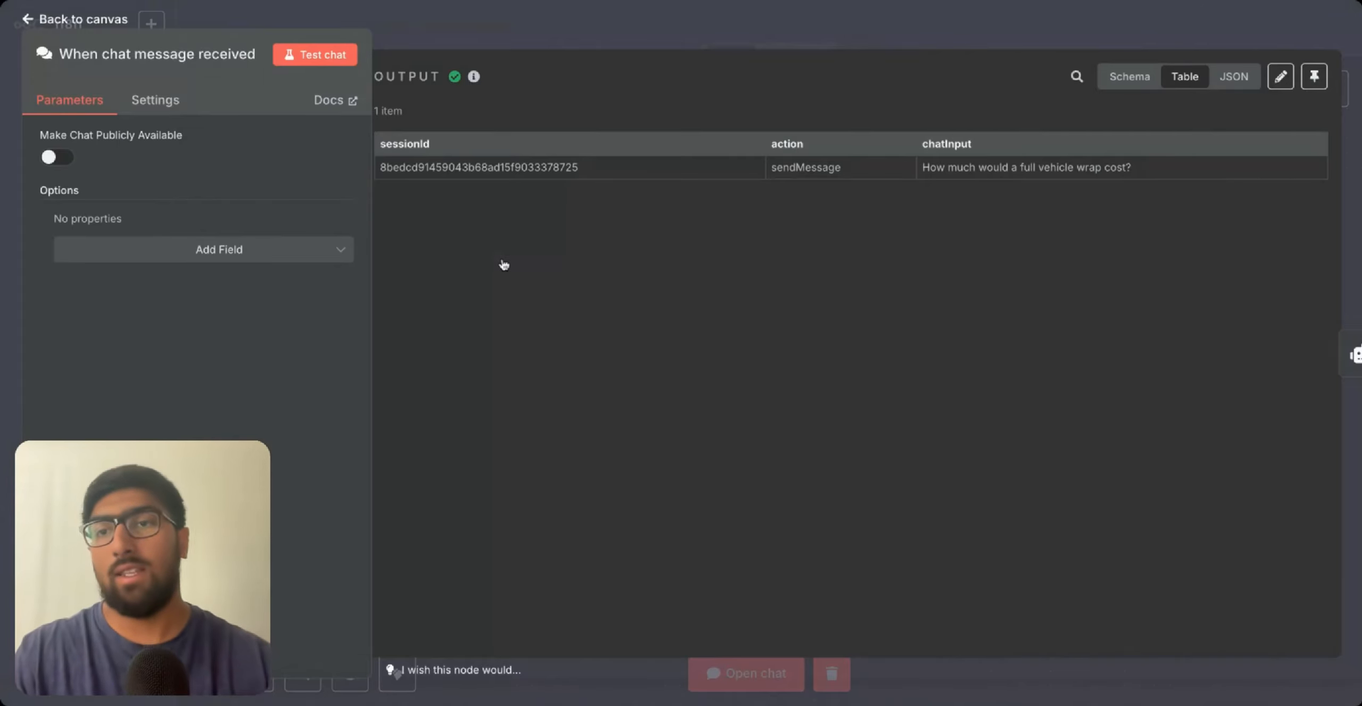
pyautogui.click(63, 161)
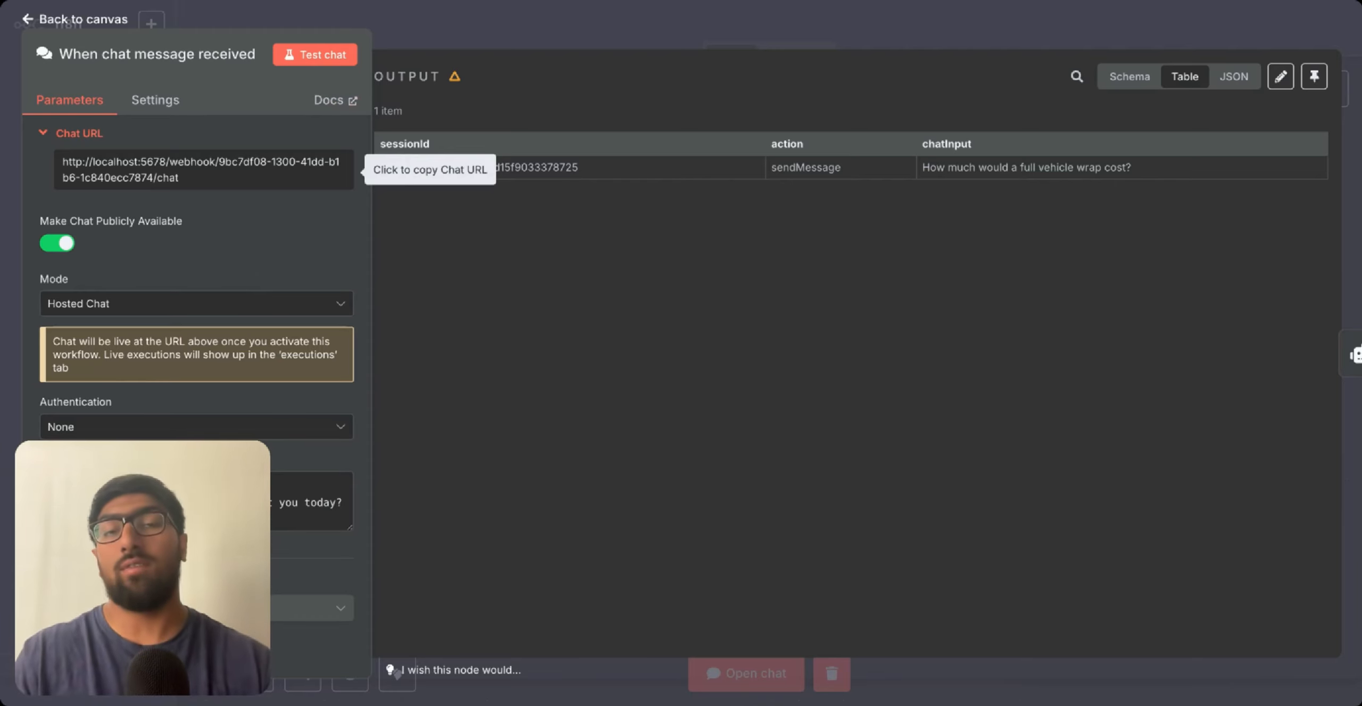
pyautogui.click(619, 22)
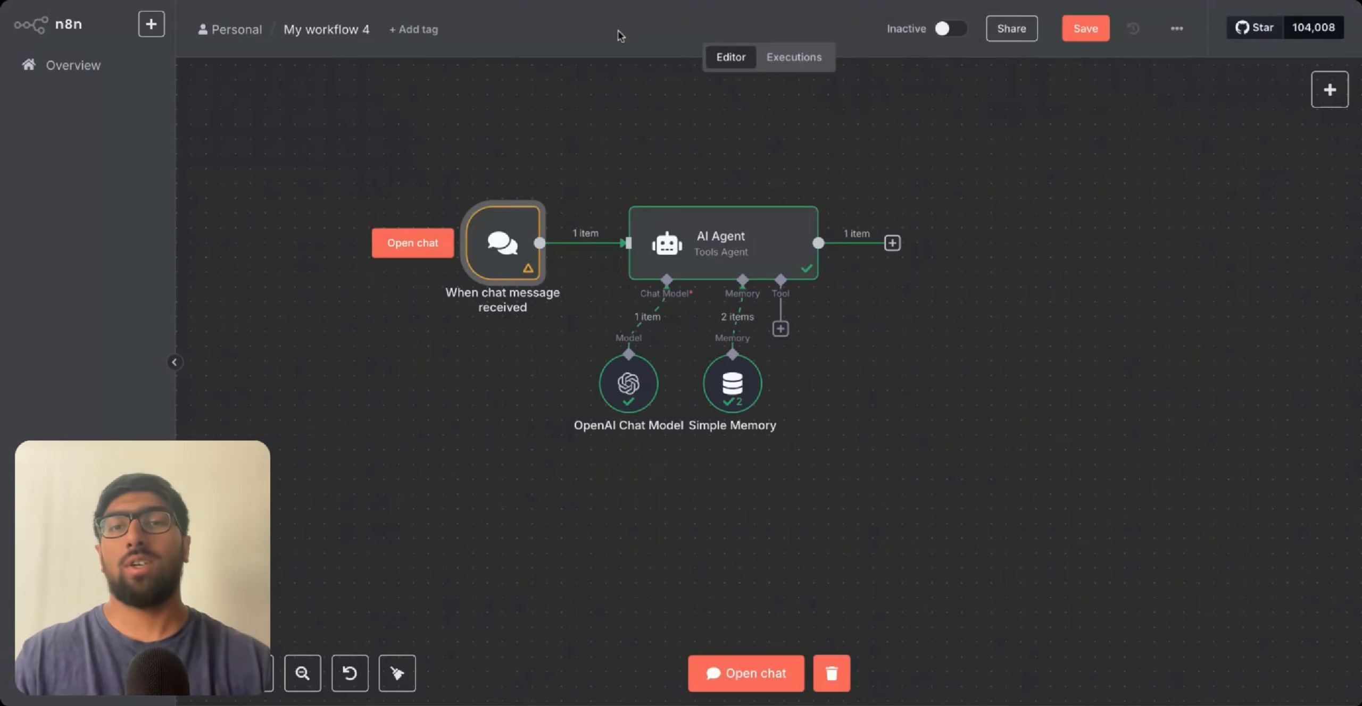
pyautogui.doubleClick(508, 228)
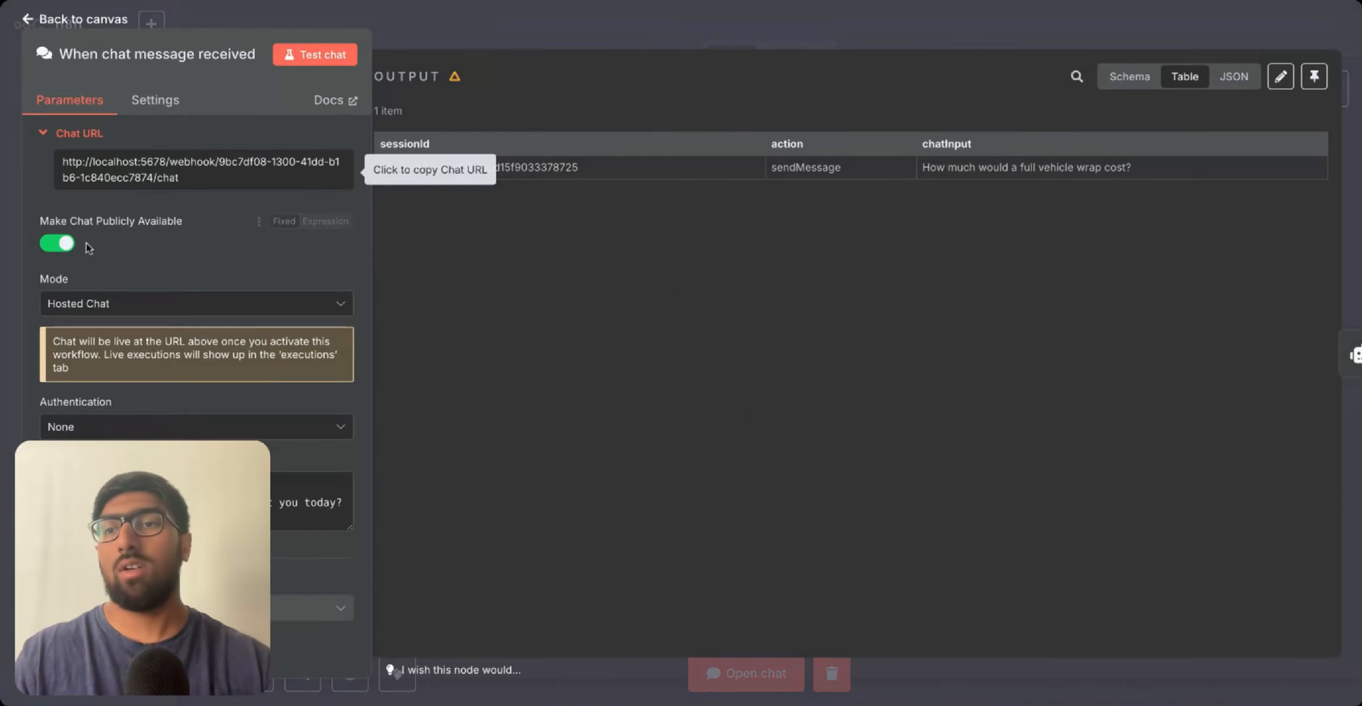
pyautogui.click(641, 22)
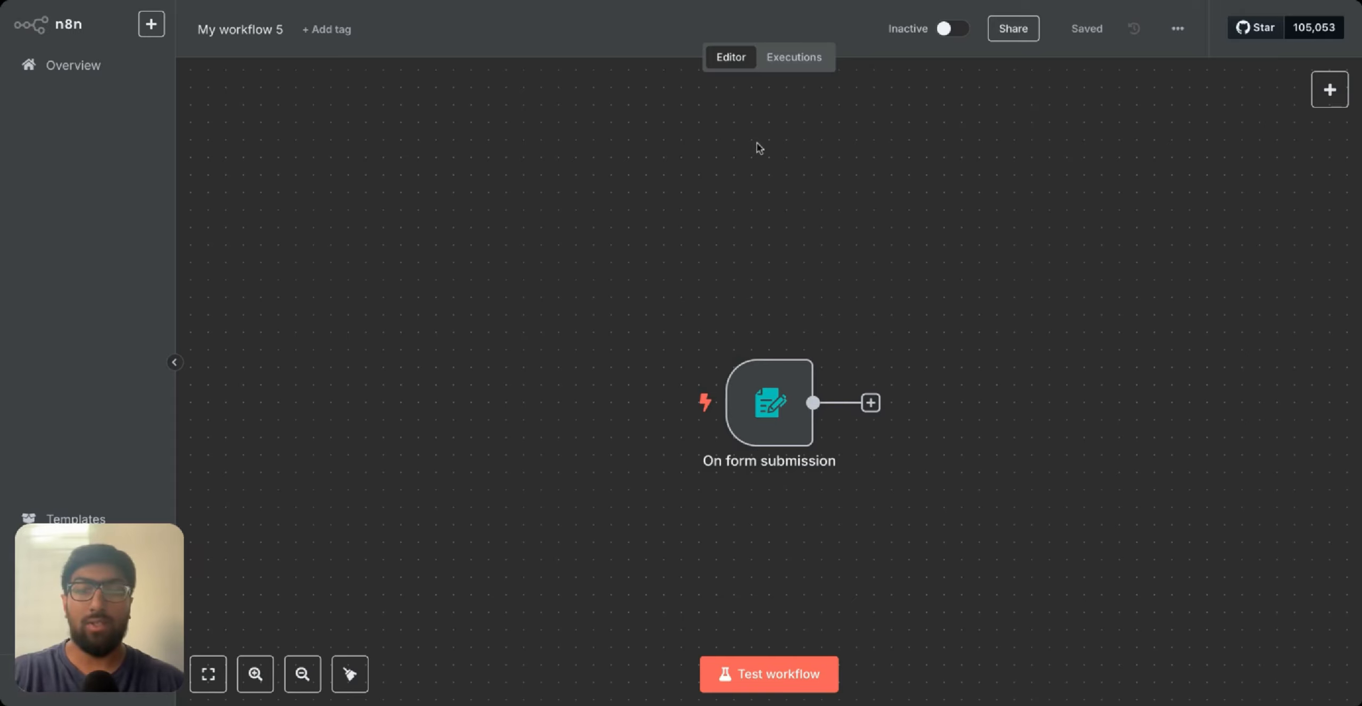
pyautogui.hscroll(3, 757, 143)
pyautogui.scroll(-1, 757, 142)
pyautogui.scroll(-1, 757, 143)
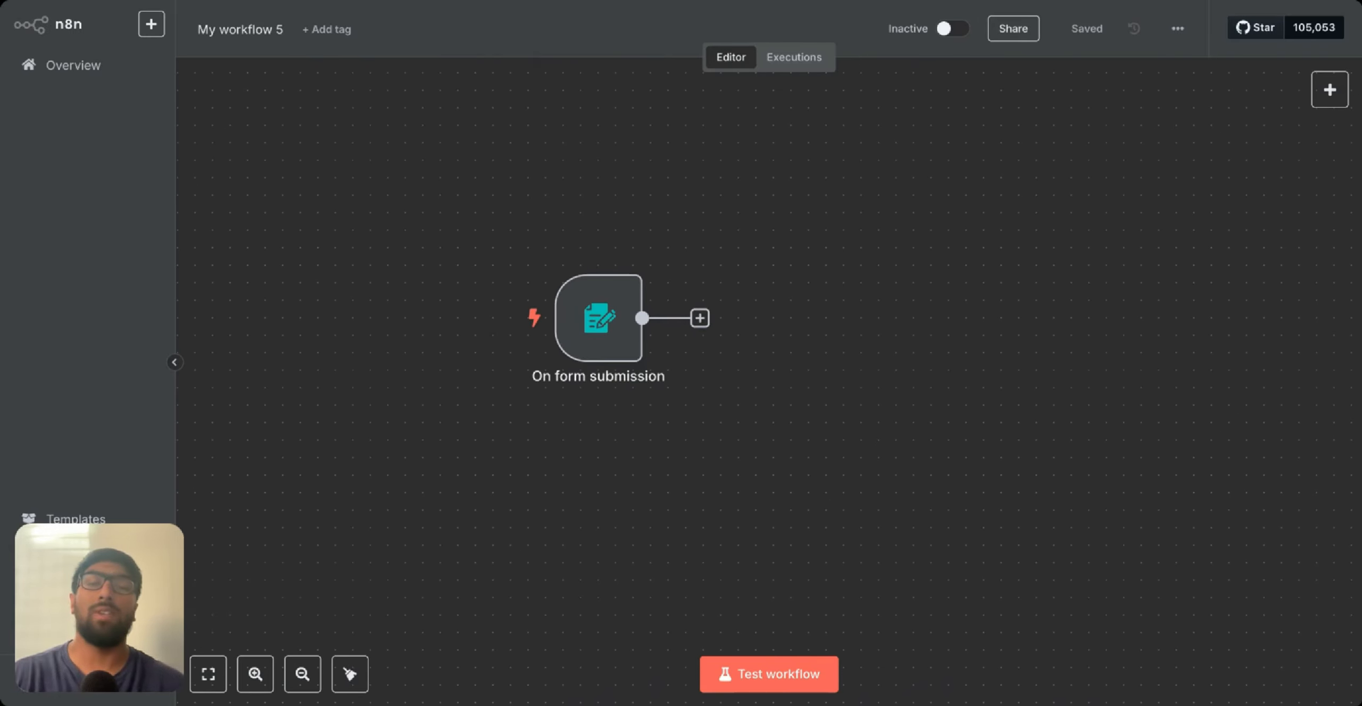
pyautogui.click(607, 329)
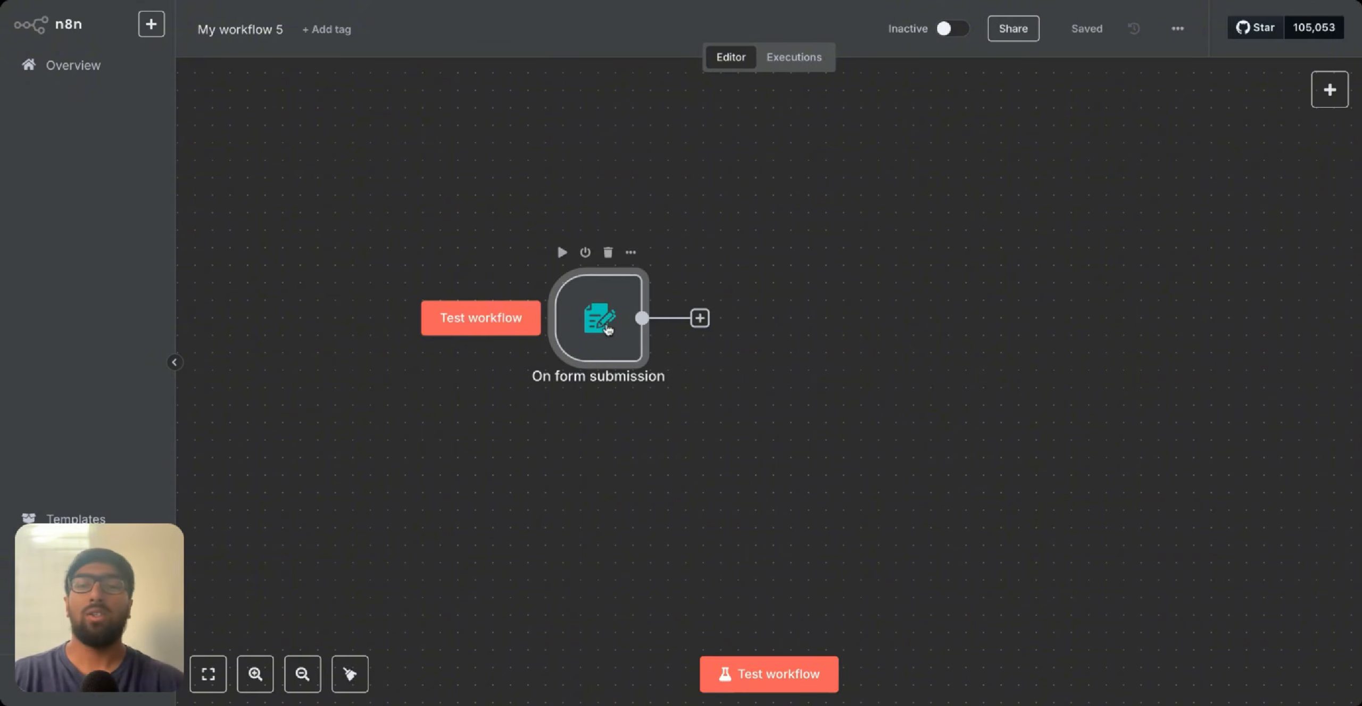
pyautogui.doubleClick(607, 328)
pyautogui.scroll(-2, 540, 239)
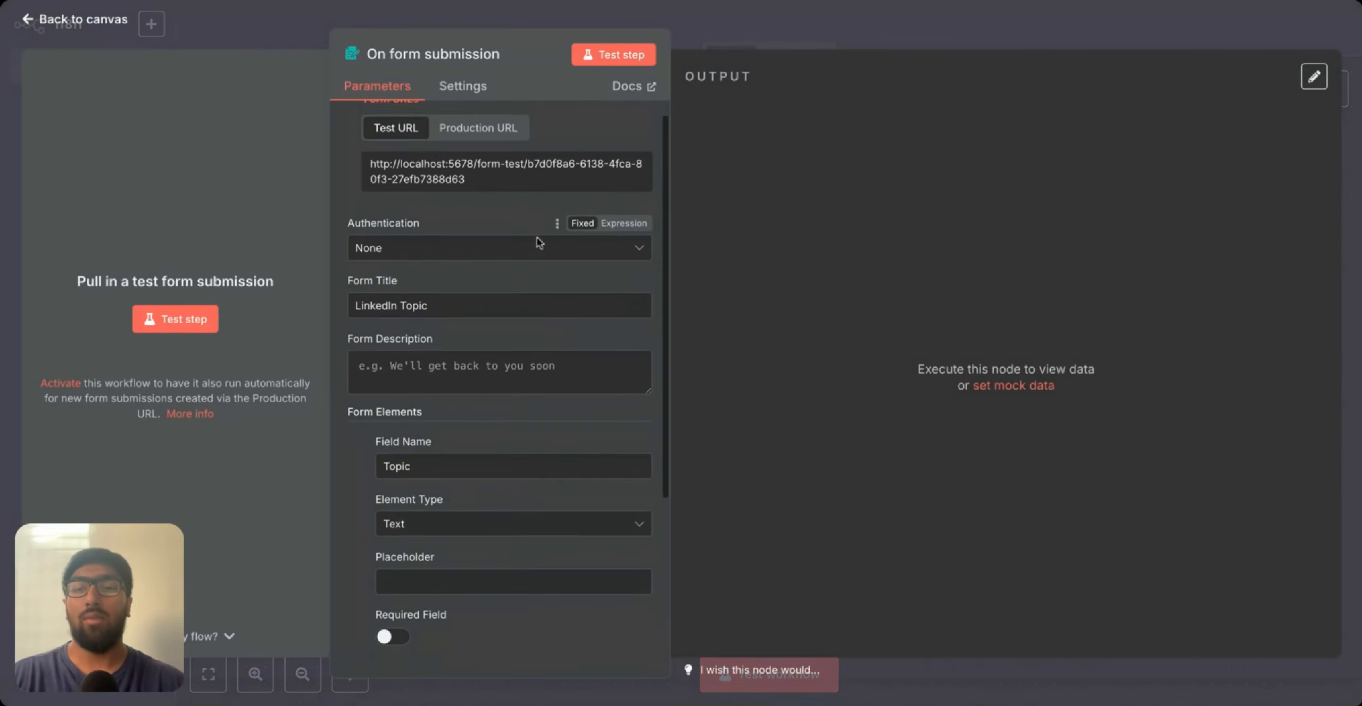
pyautogui.scroll(-1, 538, 242)
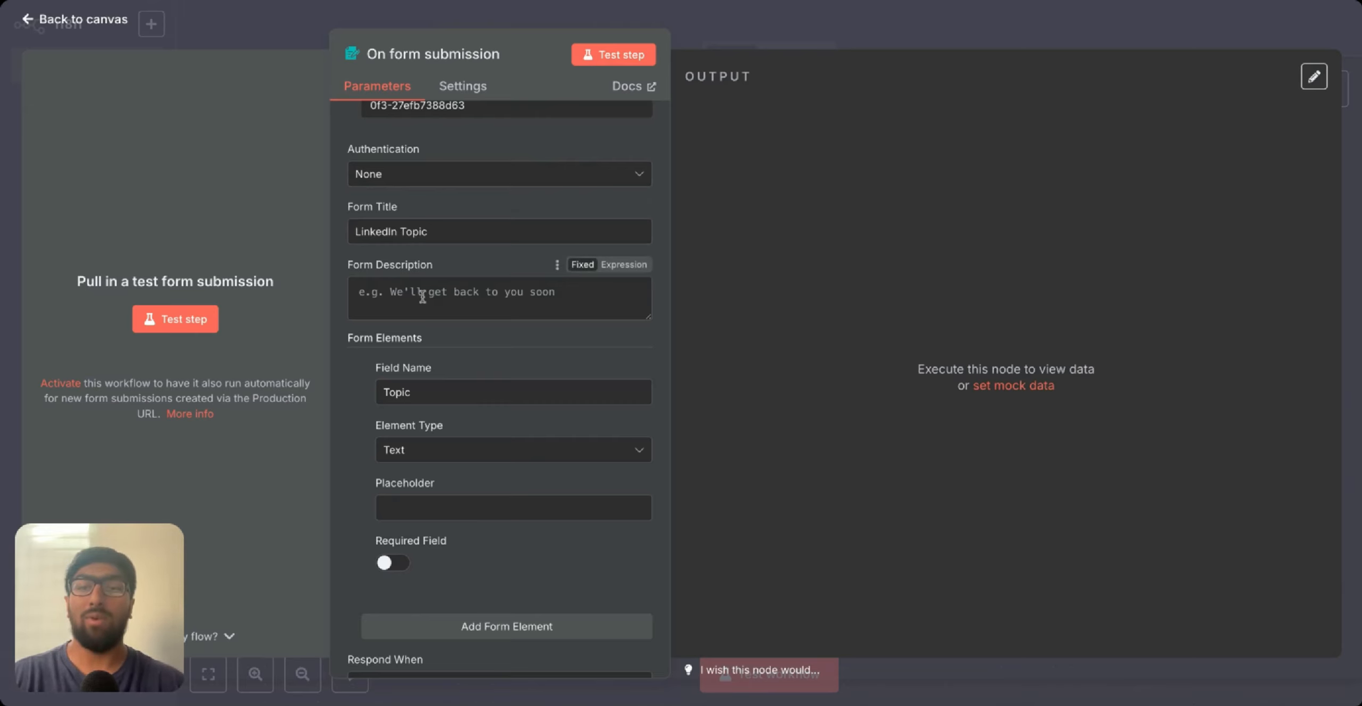
pyautogui.scroll(-3, 423, 298)
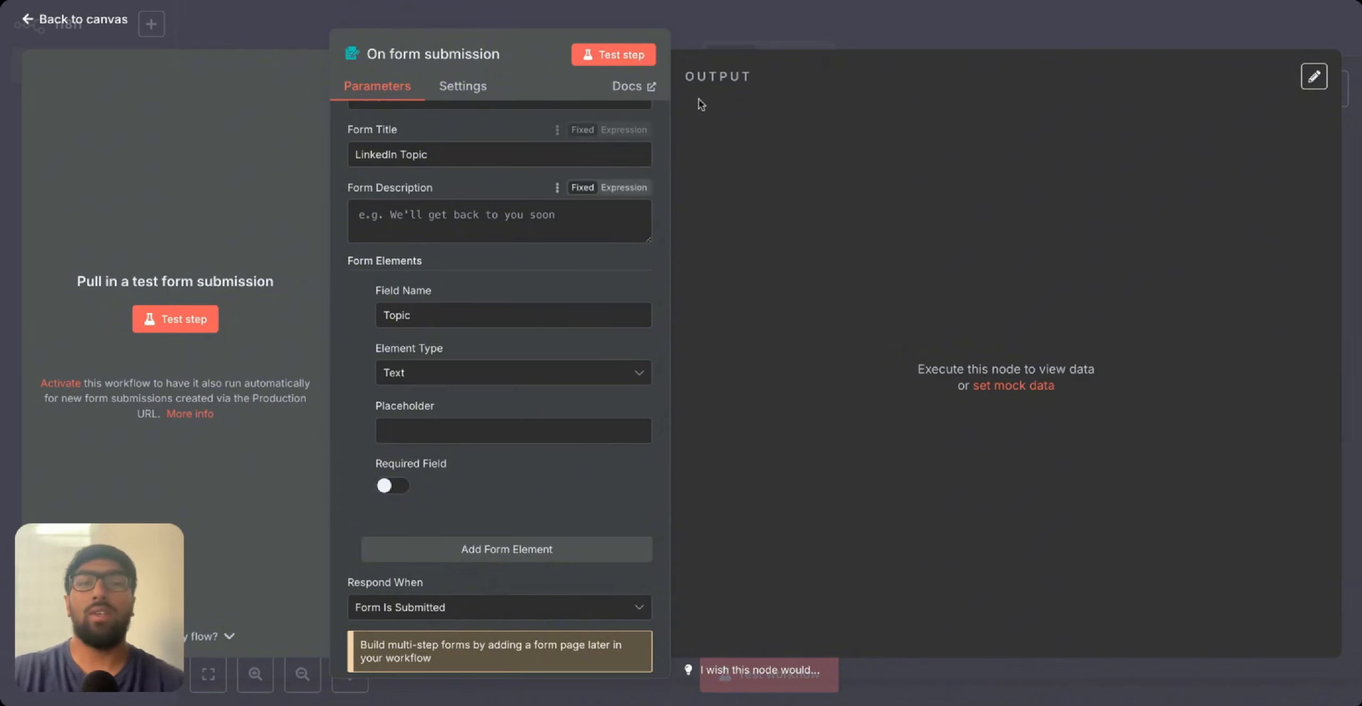
pyautogui.click(756, 24)
pyautogui.scroll(-3, 738, 286)
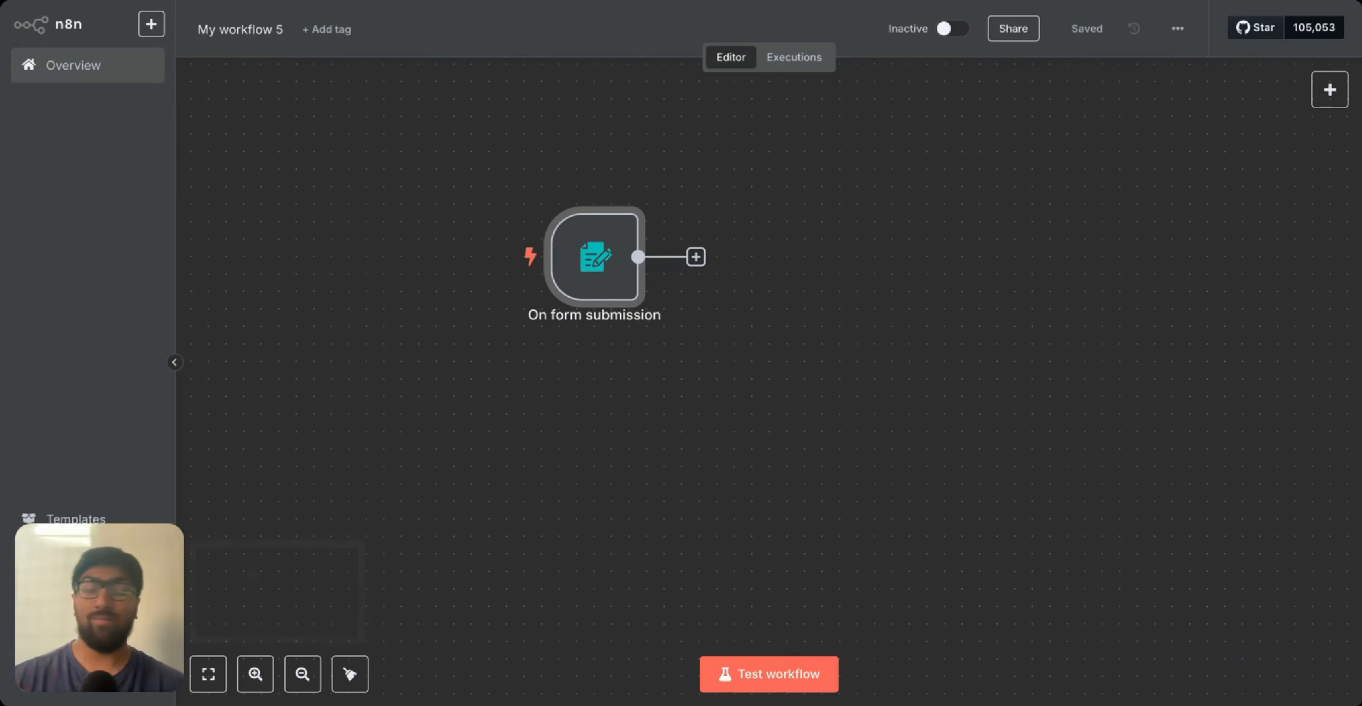
# - Add an AI Agent node after the On form submission trigger by searching 'agent'
pyautogui.click(696, 257)
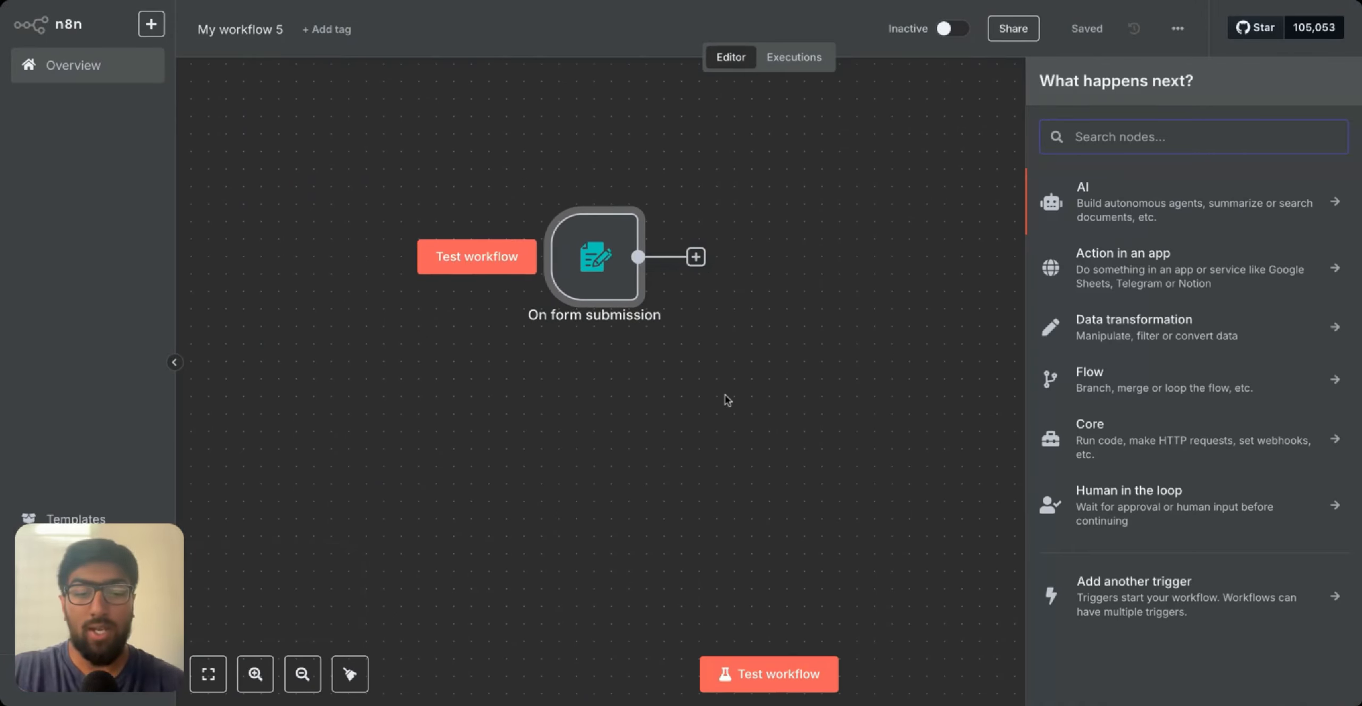
pyautogui.write('agen')
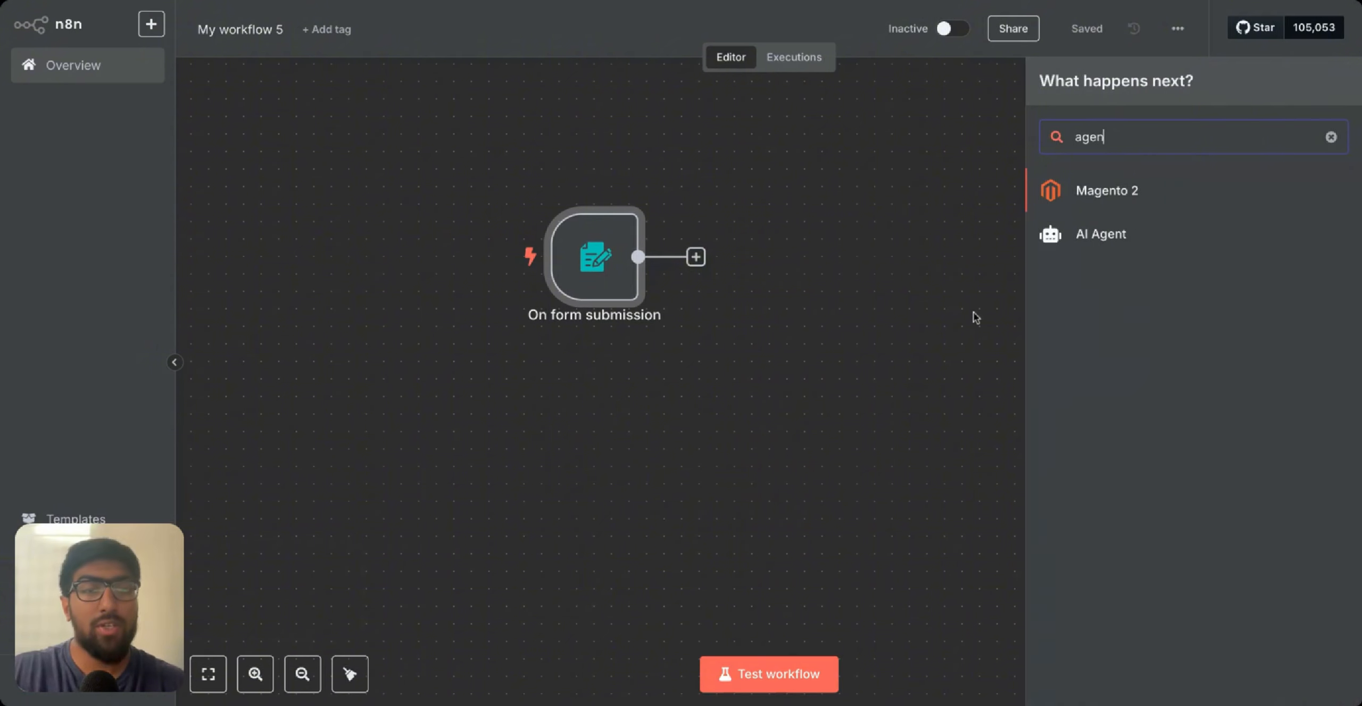
pyautogui.write('t')
pyautogui.click(1109, 245)
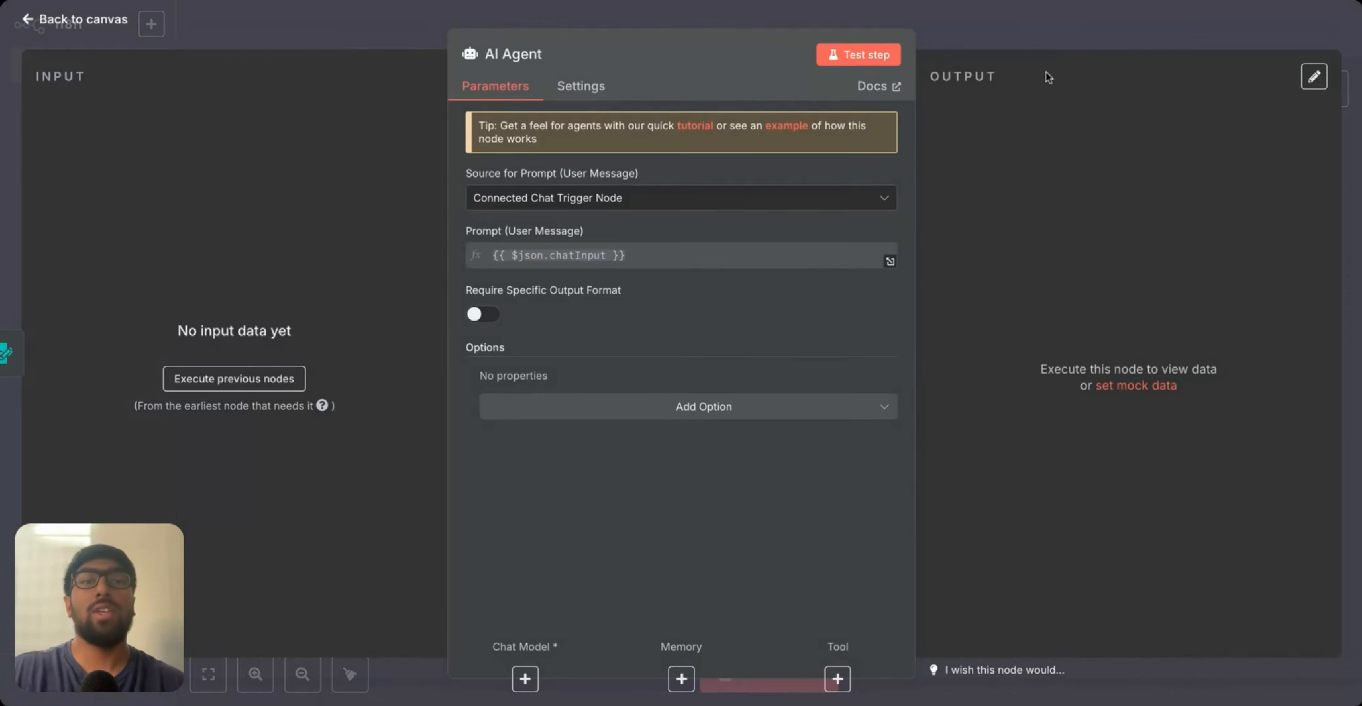
pyautogui.click(1038, 33)
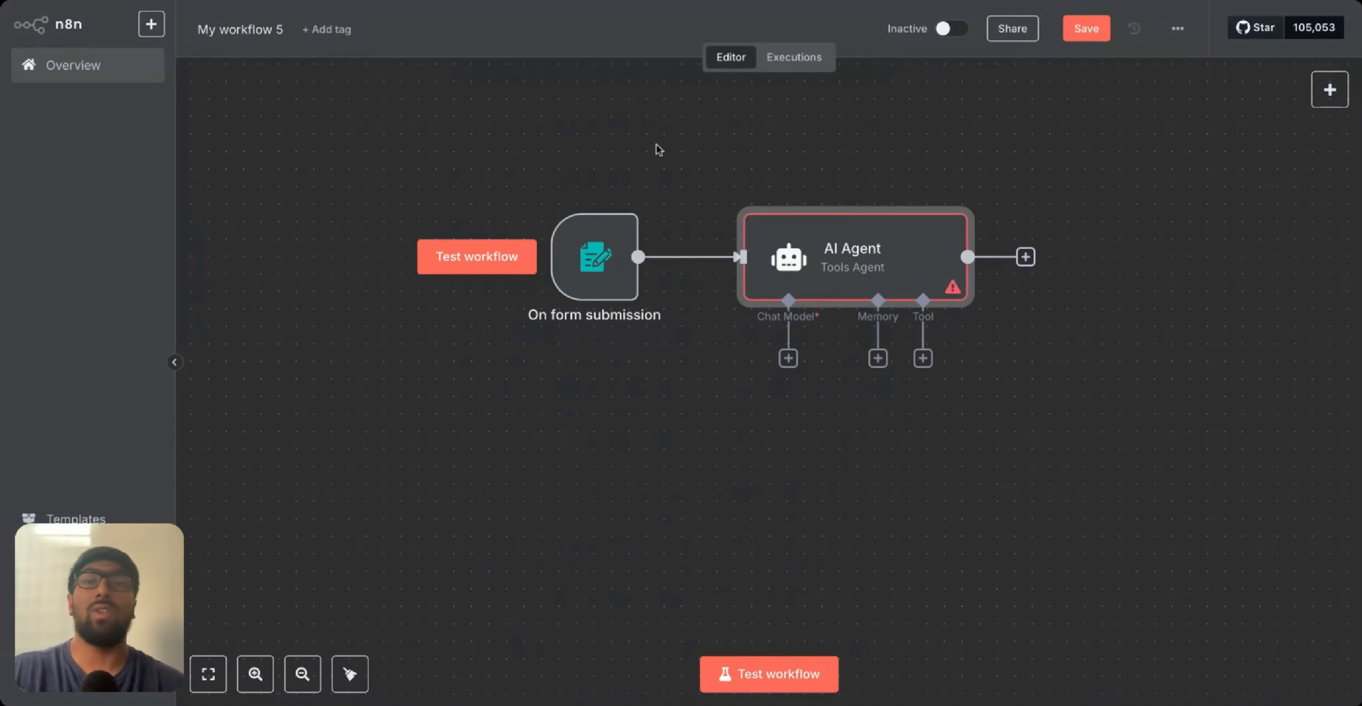
pyautogui.hscroll(2, 658, 257)
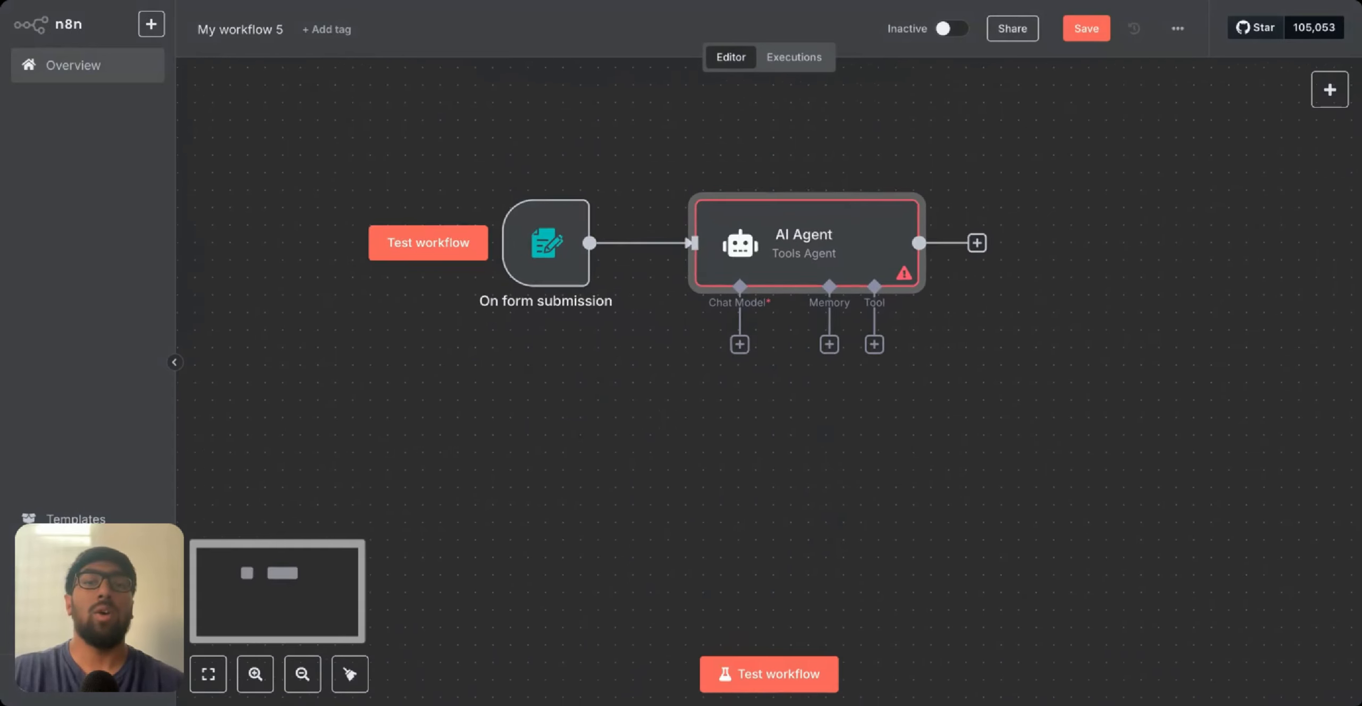
pyautogui.scroll(1, 657, 256)
pyautogui.scroll(-4, 658, 256)
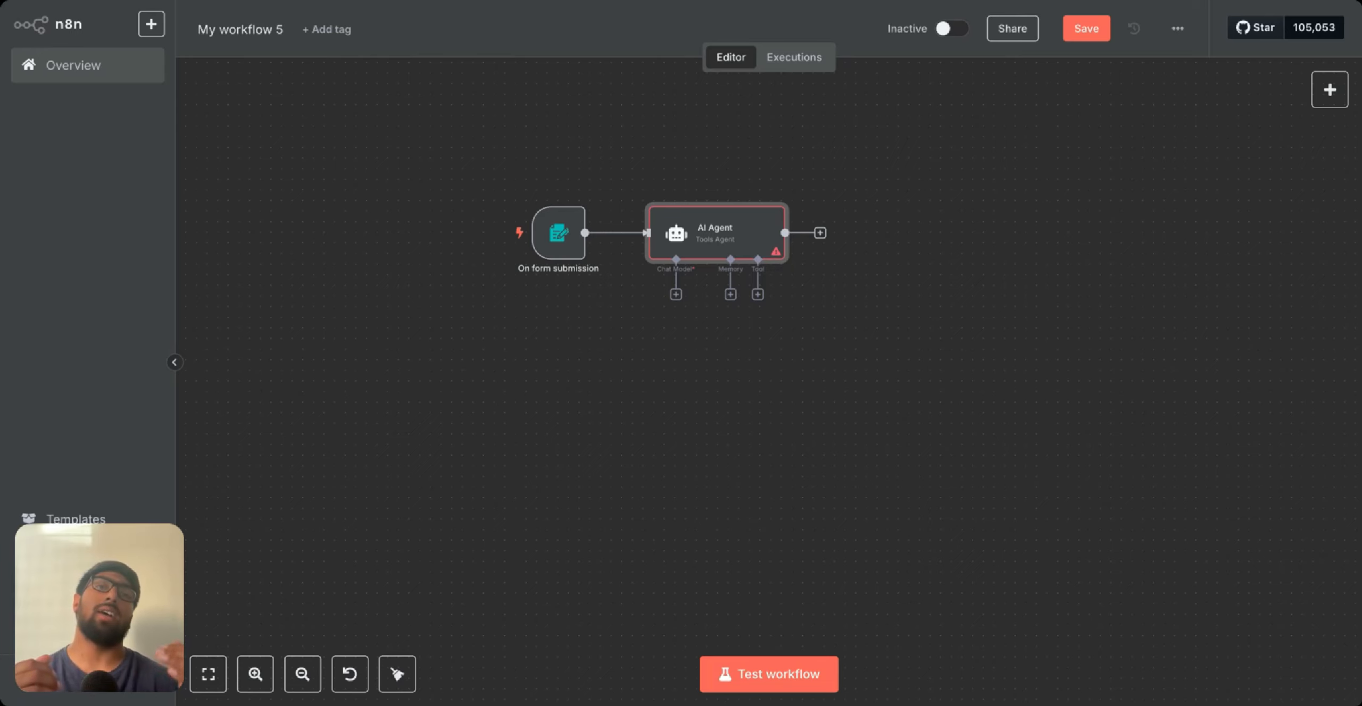
# - Attach an OpenRouter Chat Model to the AI Agent, keeping the existing credential
pyautogui.click(675, 294)
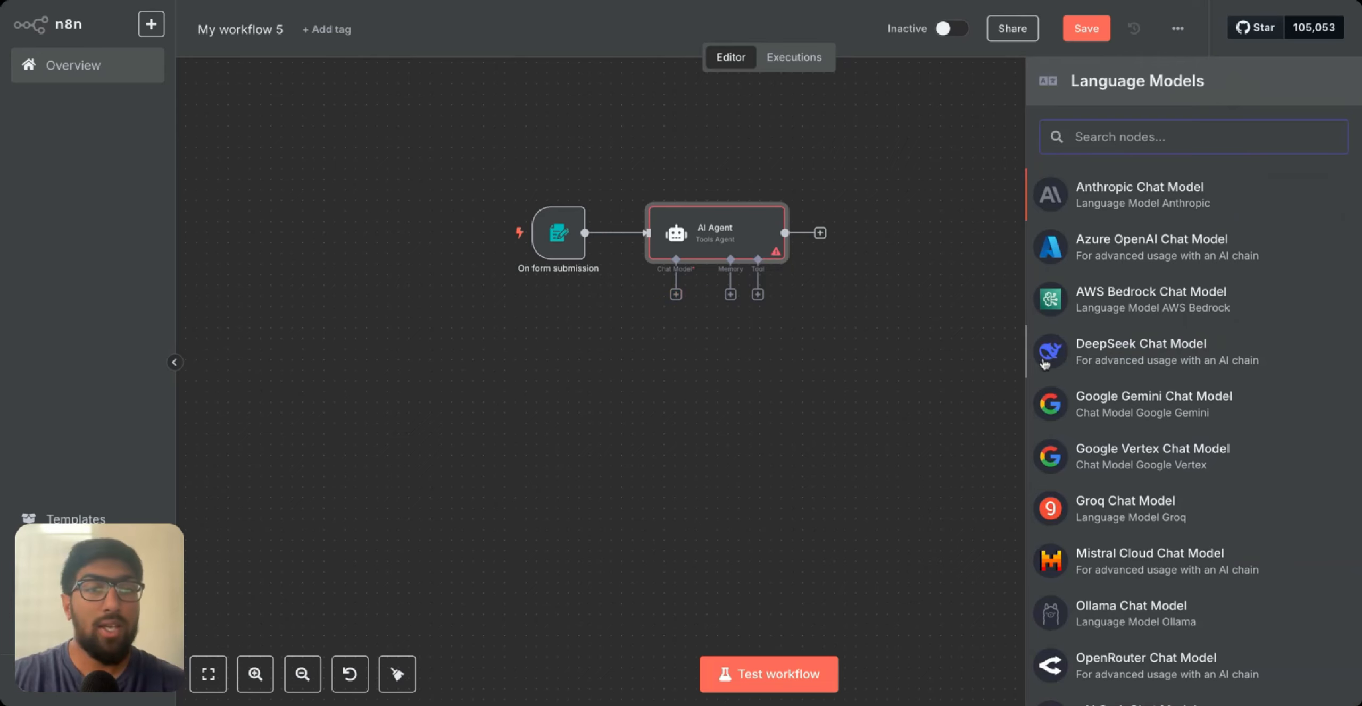
pyautogui.scroll(-1, 1164, 406)
pyautogui.scroll(-1, 1163, 407)
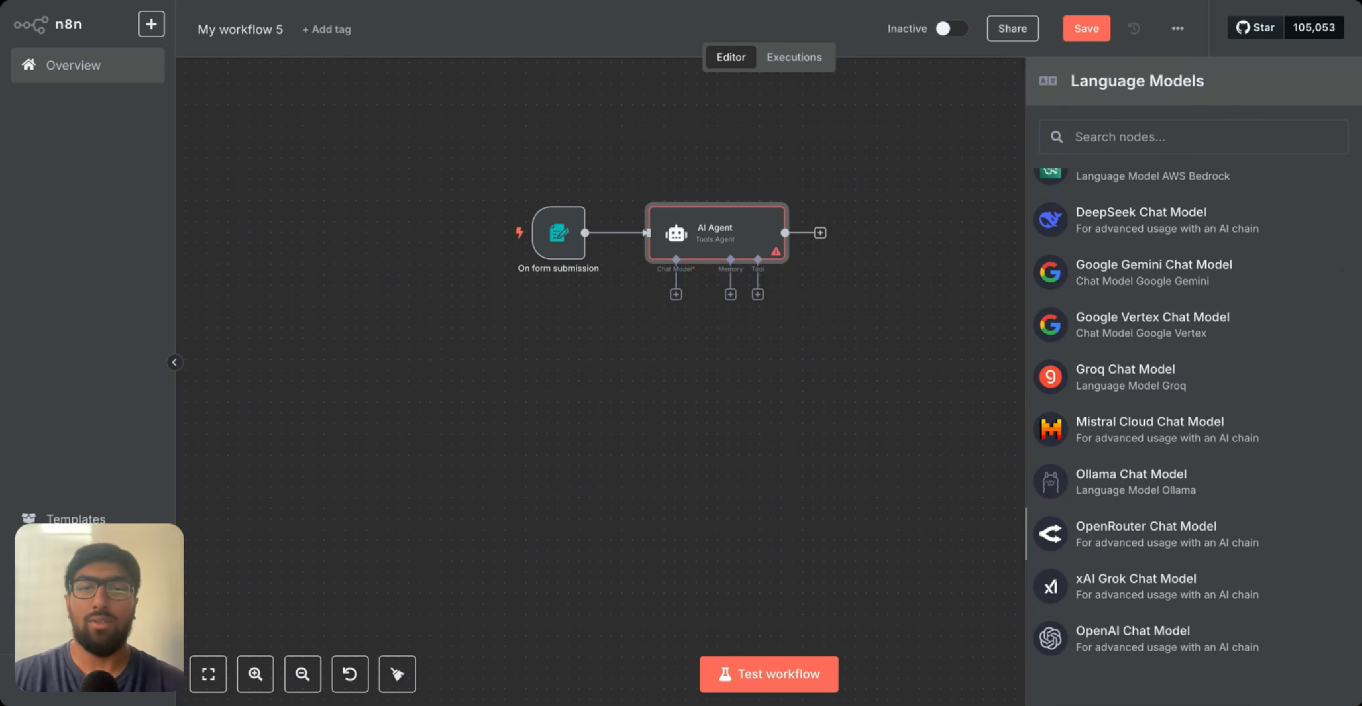
pyautogui.click(1146, 533)
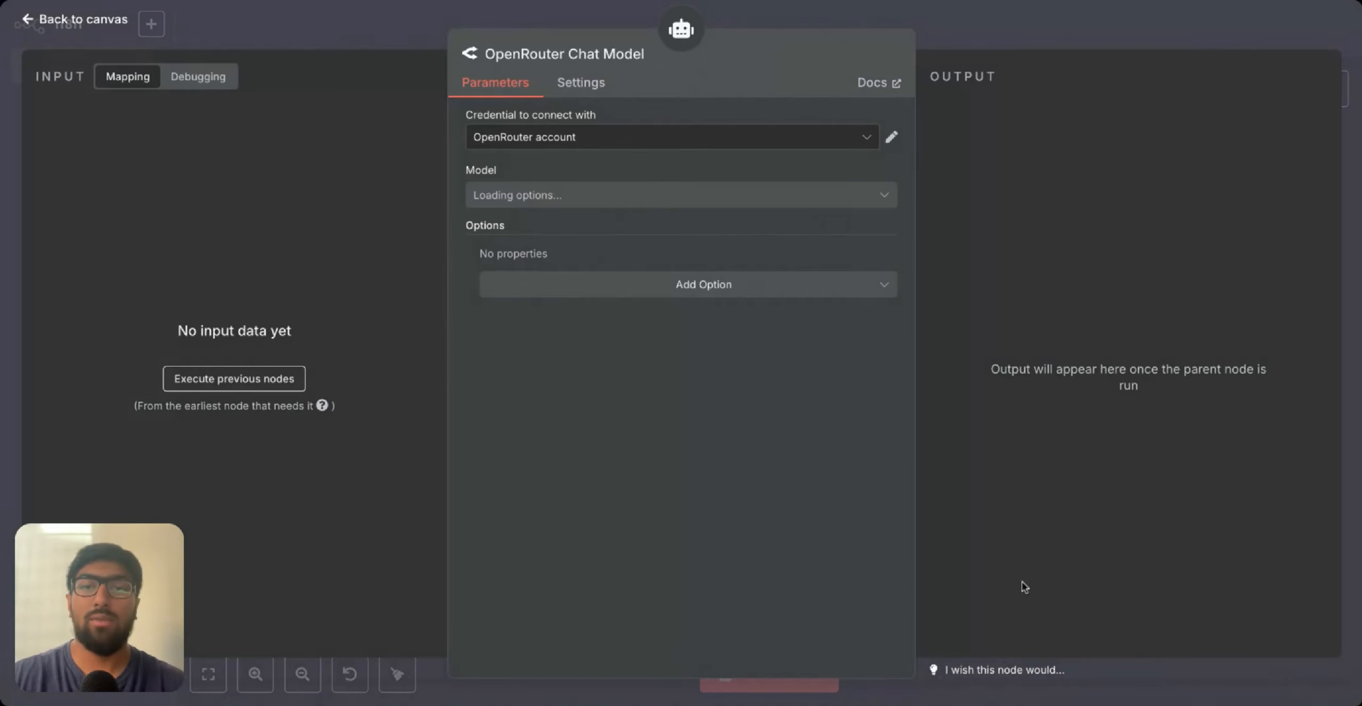
pyautogui.click(754, 143)
pyautogui.click(743, 85)
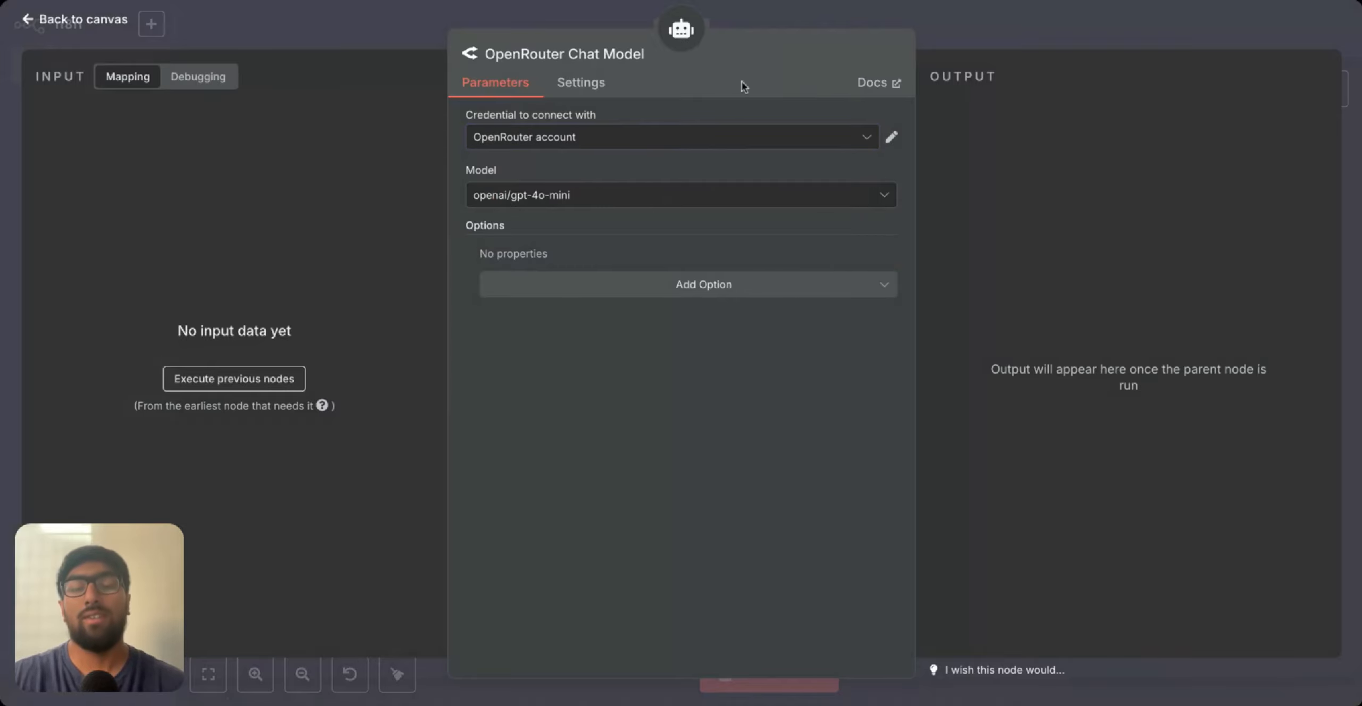
# - Search the model list for 'Claude' and set the model to anthropic/claude-sonnet-4
pyautogui.click(713, 201)
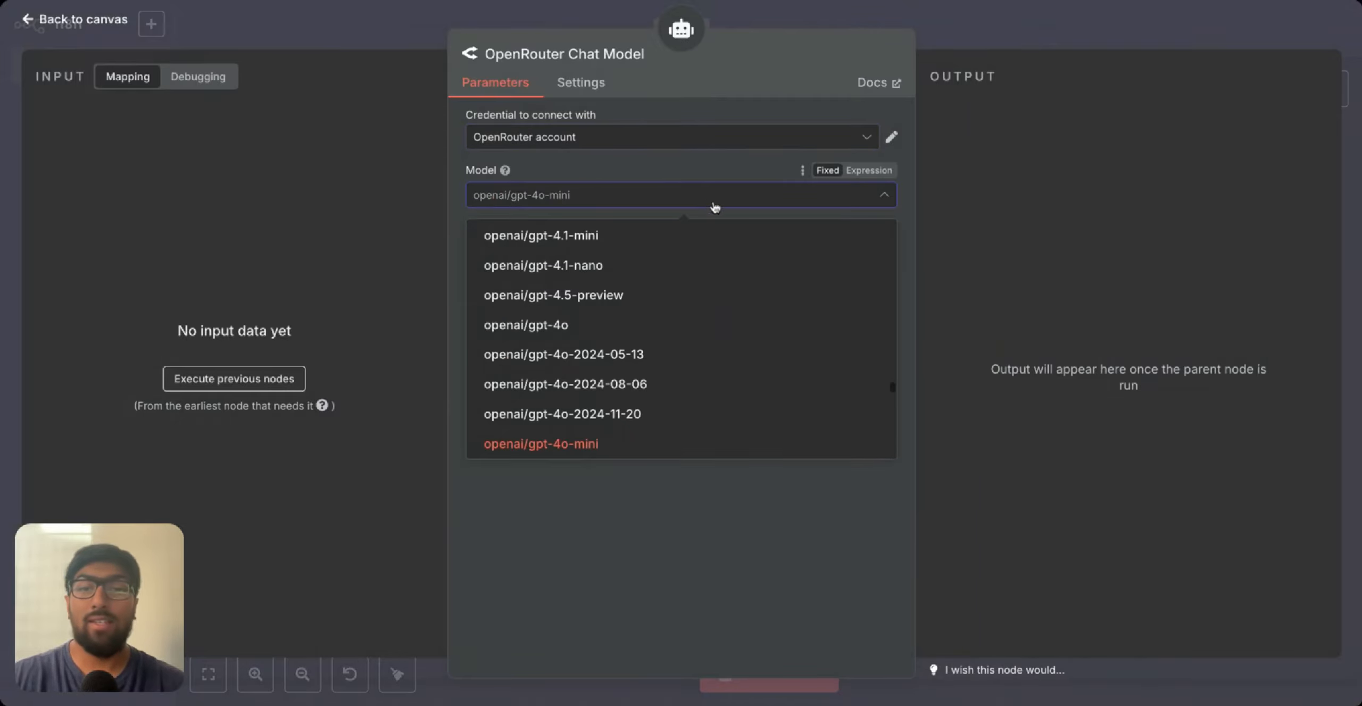
pyautogui.scroll(-15, 718, 298)
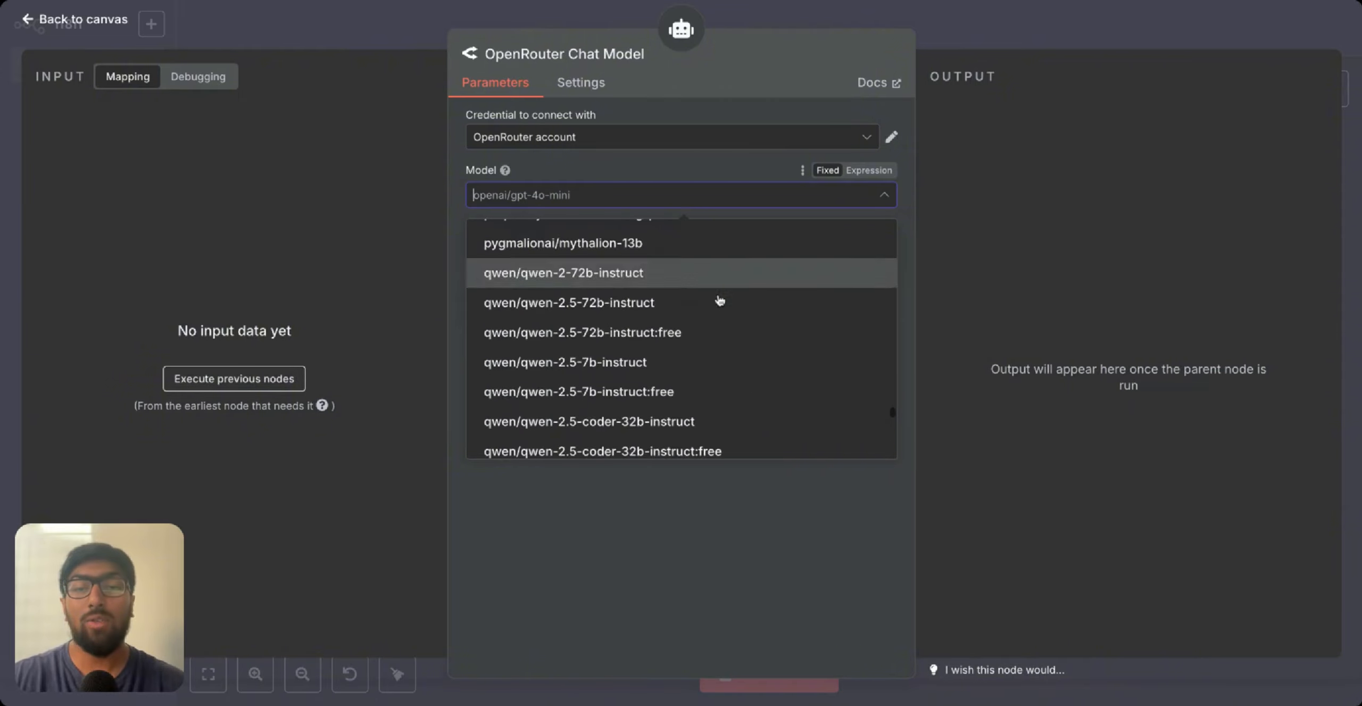
pyautogui.scroll(-10, 719, 301)
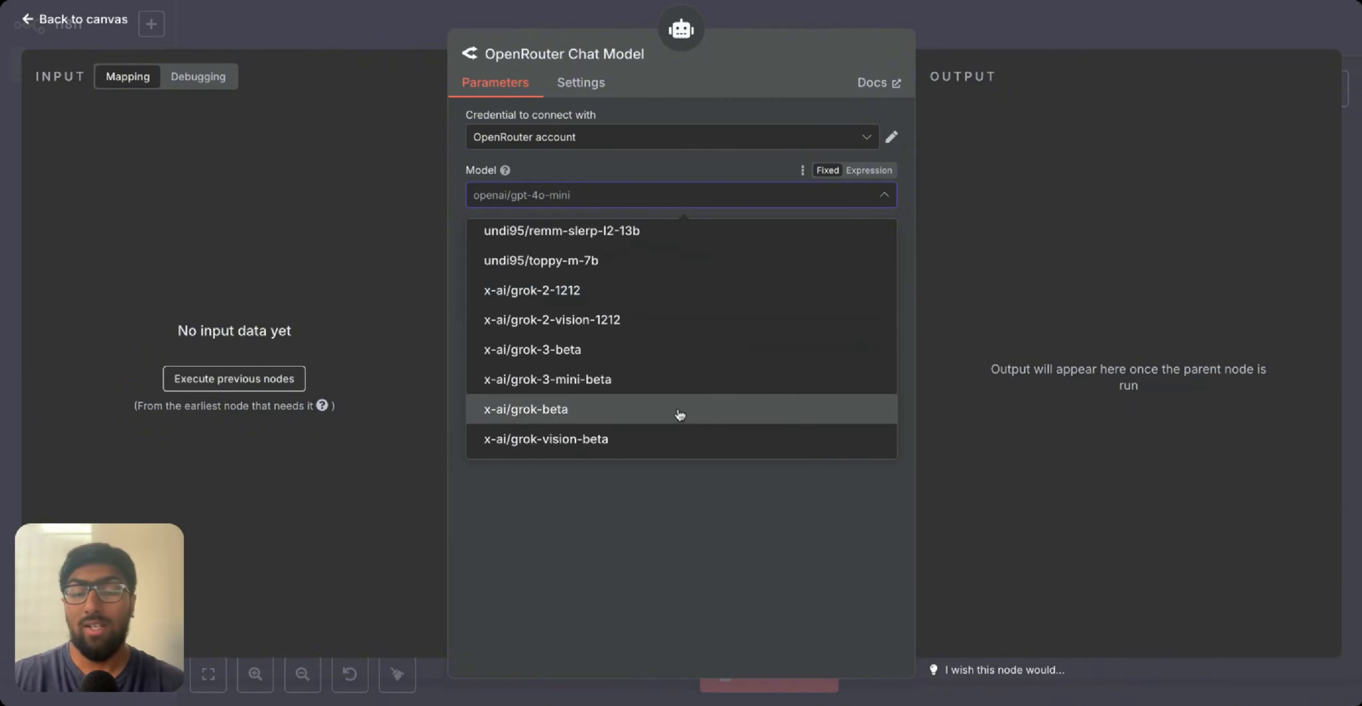
pyautogui.scroll(15, 679, 416)
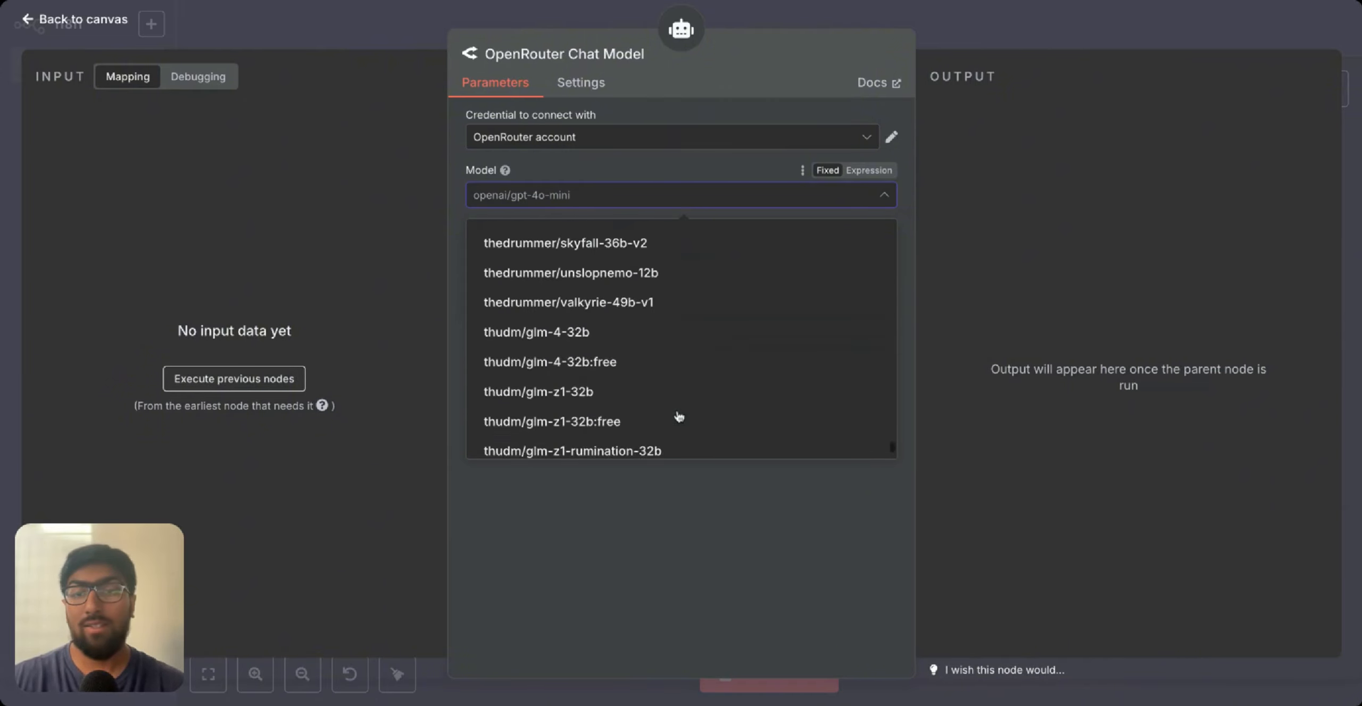
pyautogui.scroll(10, 678, 404)
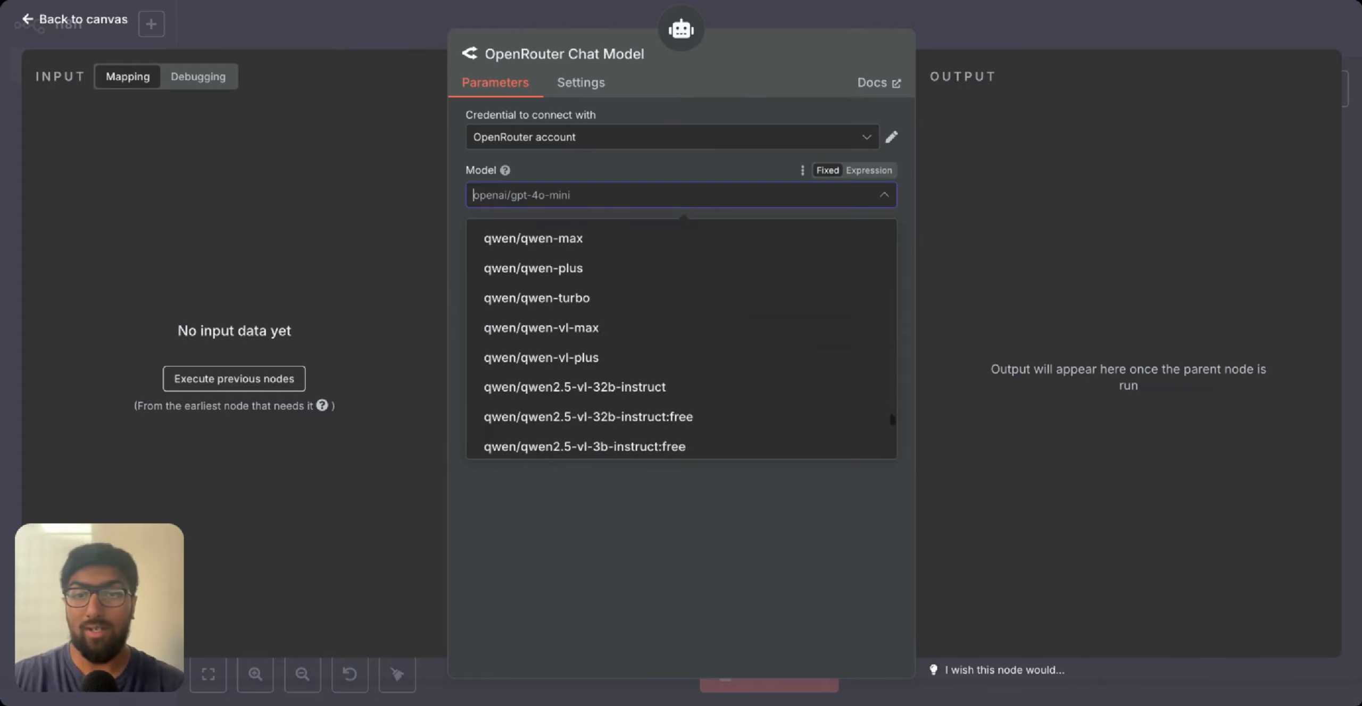
pyautogui.scroll(8, 679, 410)
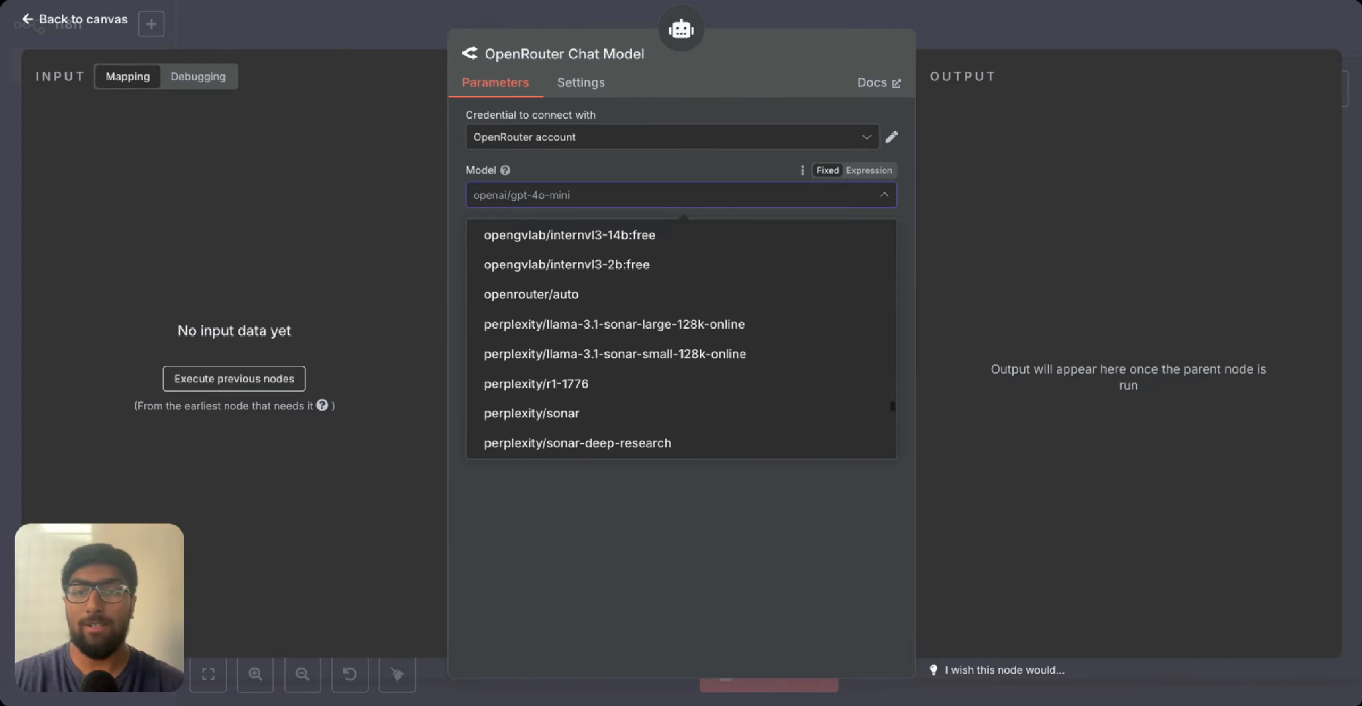
pyautogui.scroll(3, 679, 406)
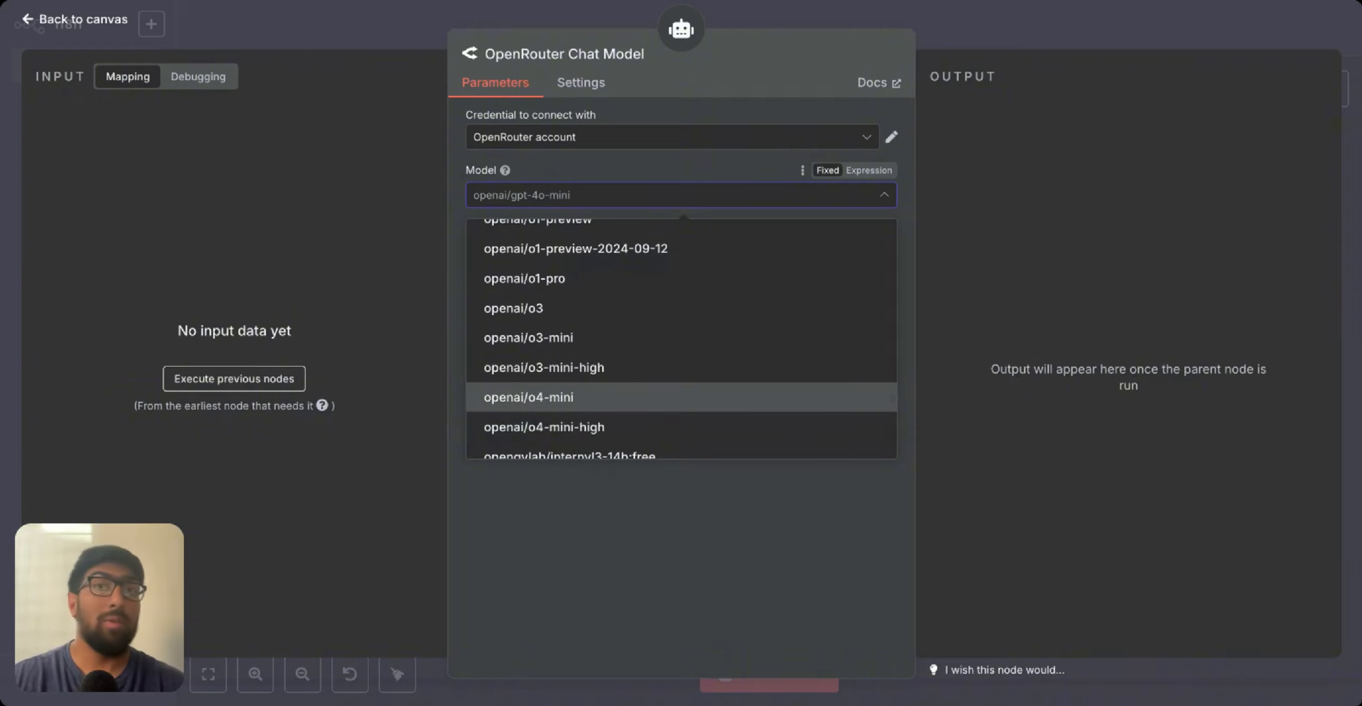
pyautogui.scroll(1, 668, 383)
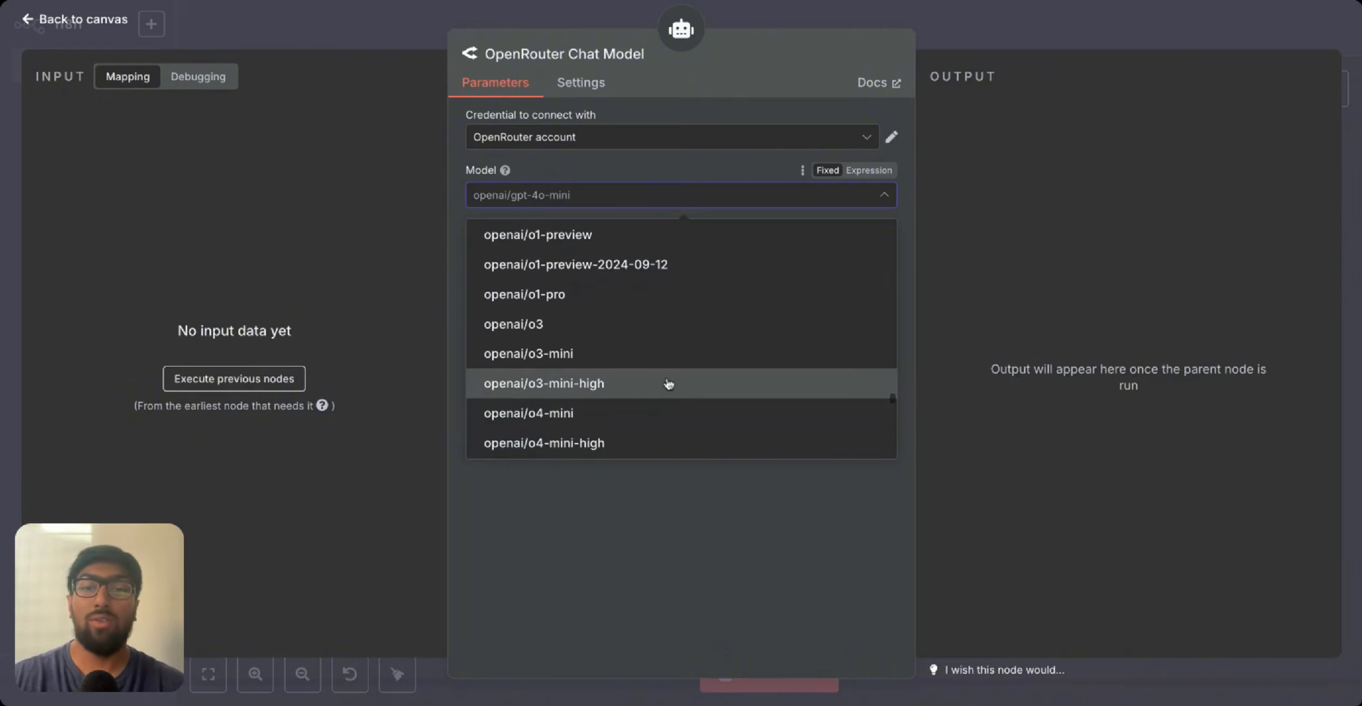
pyautogui.scroll(10, 668, 383)
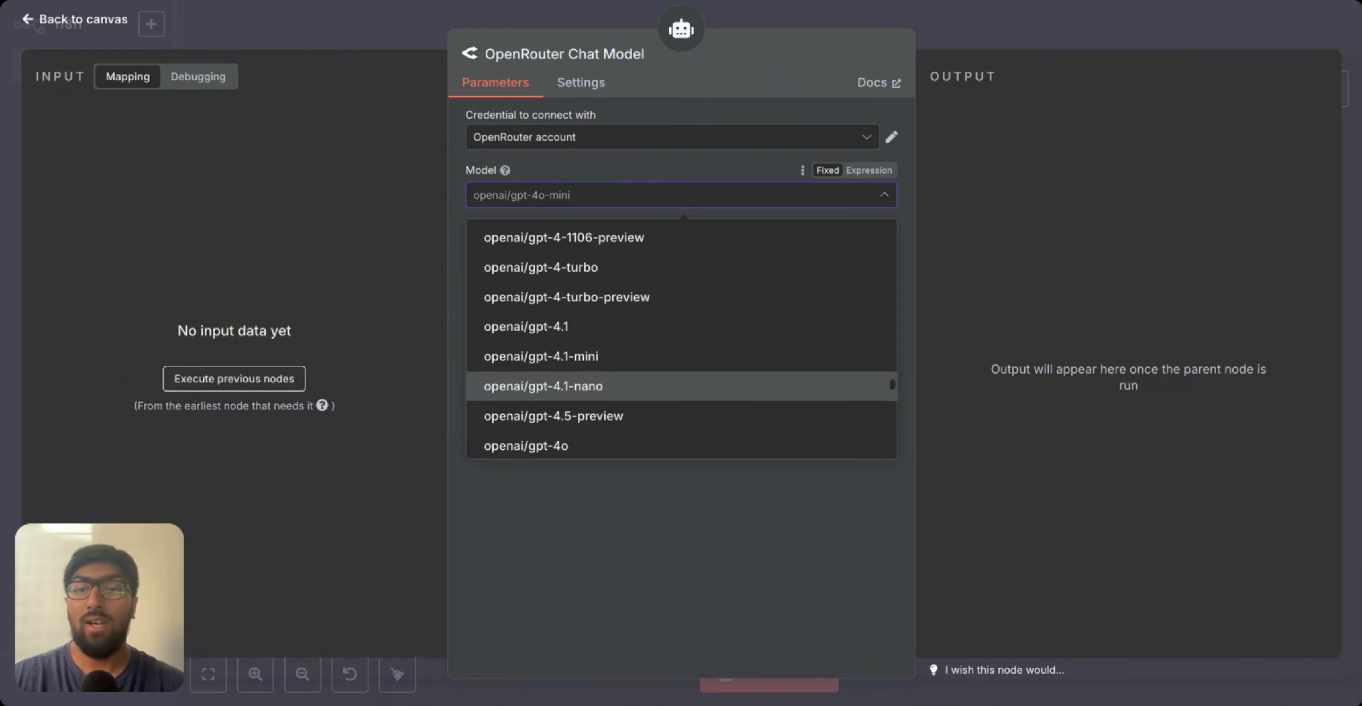
pyautogui.scroll(15, 669, 384)
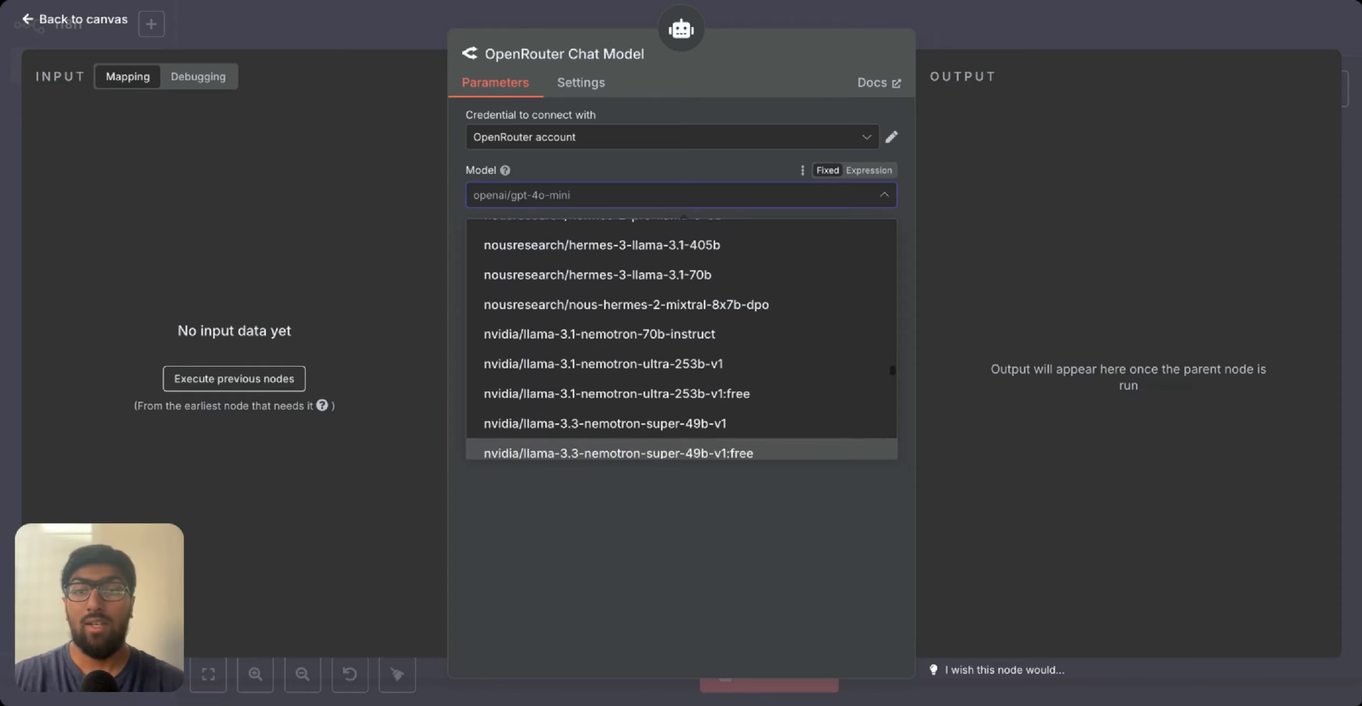
pyautogui.scroll(15, 669, 384)
pyautogui.click(669, 600)
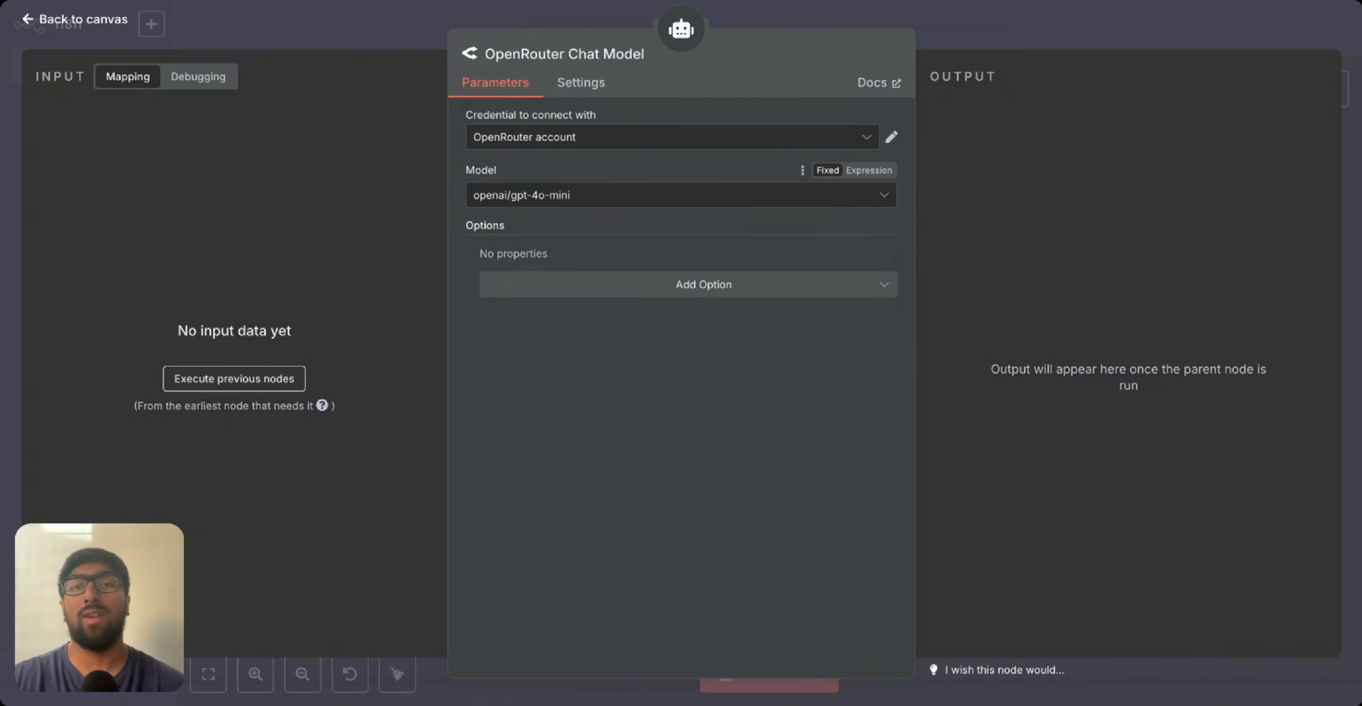
pyautogui.click(669, 195)
pyautogui.write('C')
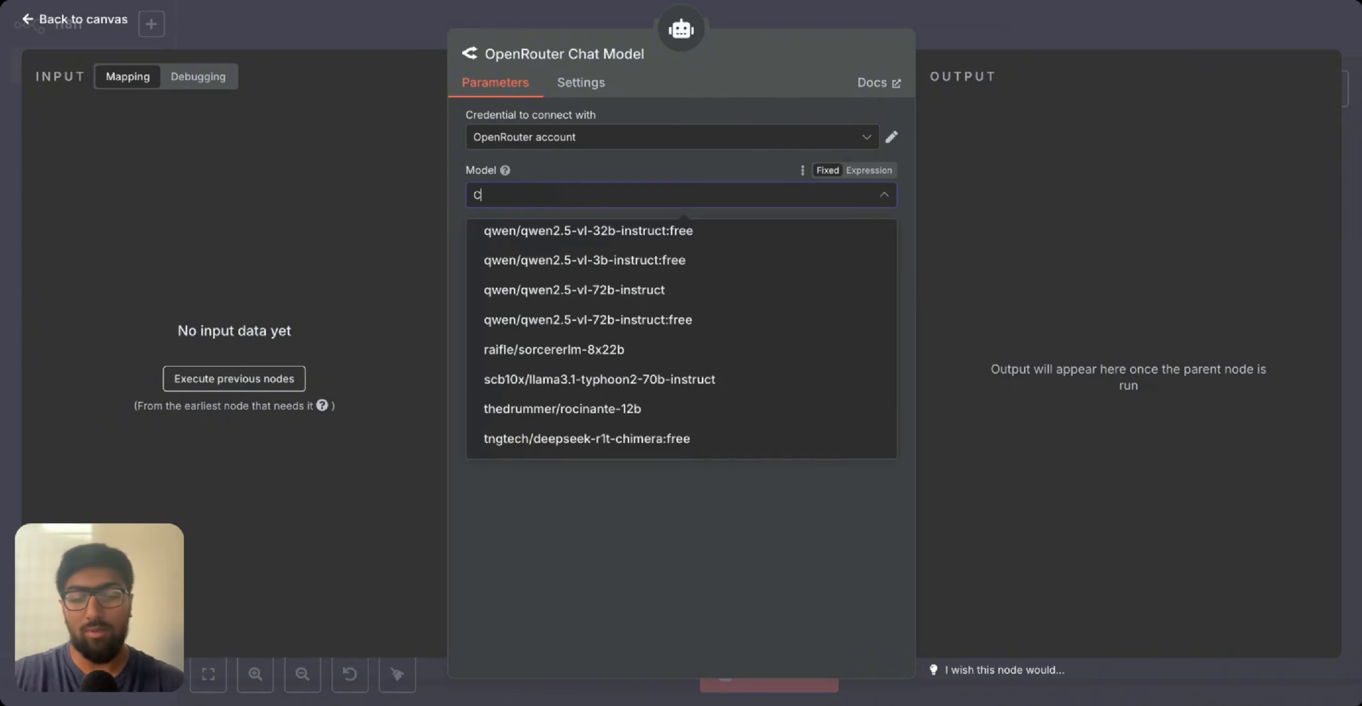
pyautogui.write('laude')
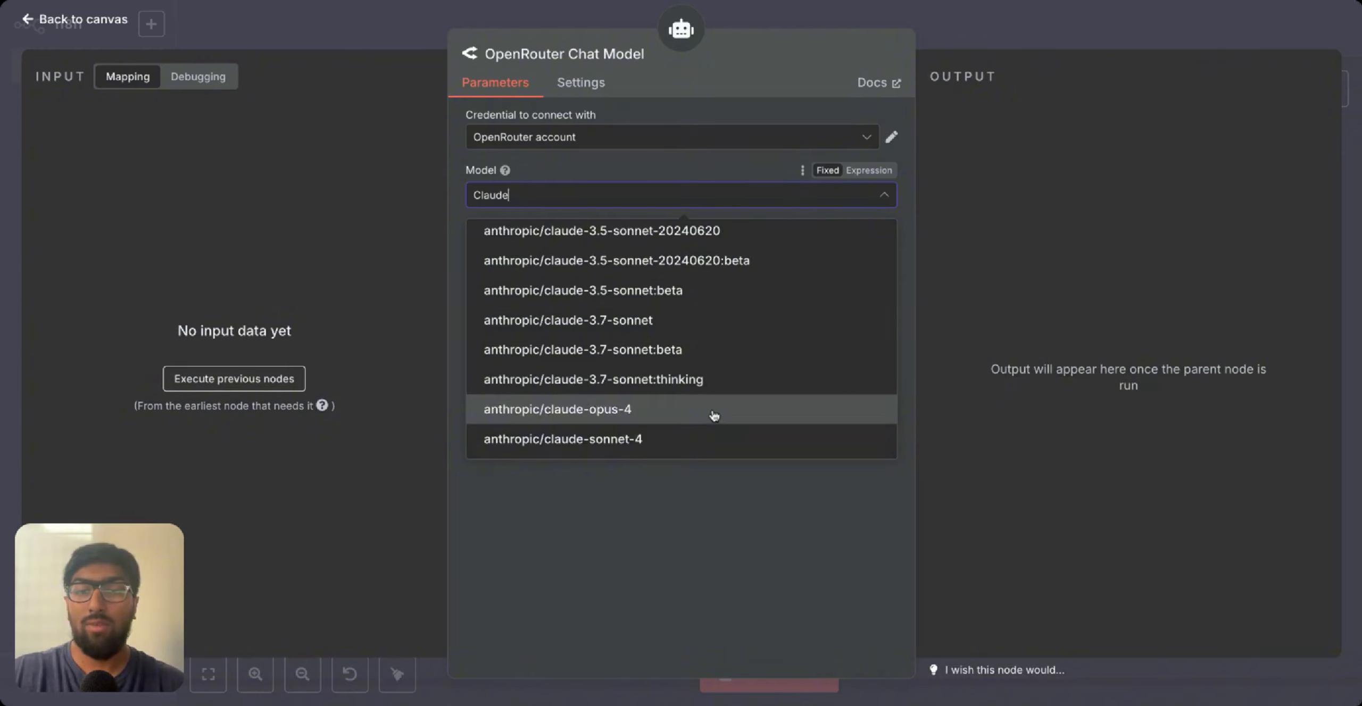
pyautogui.click(710, 440)
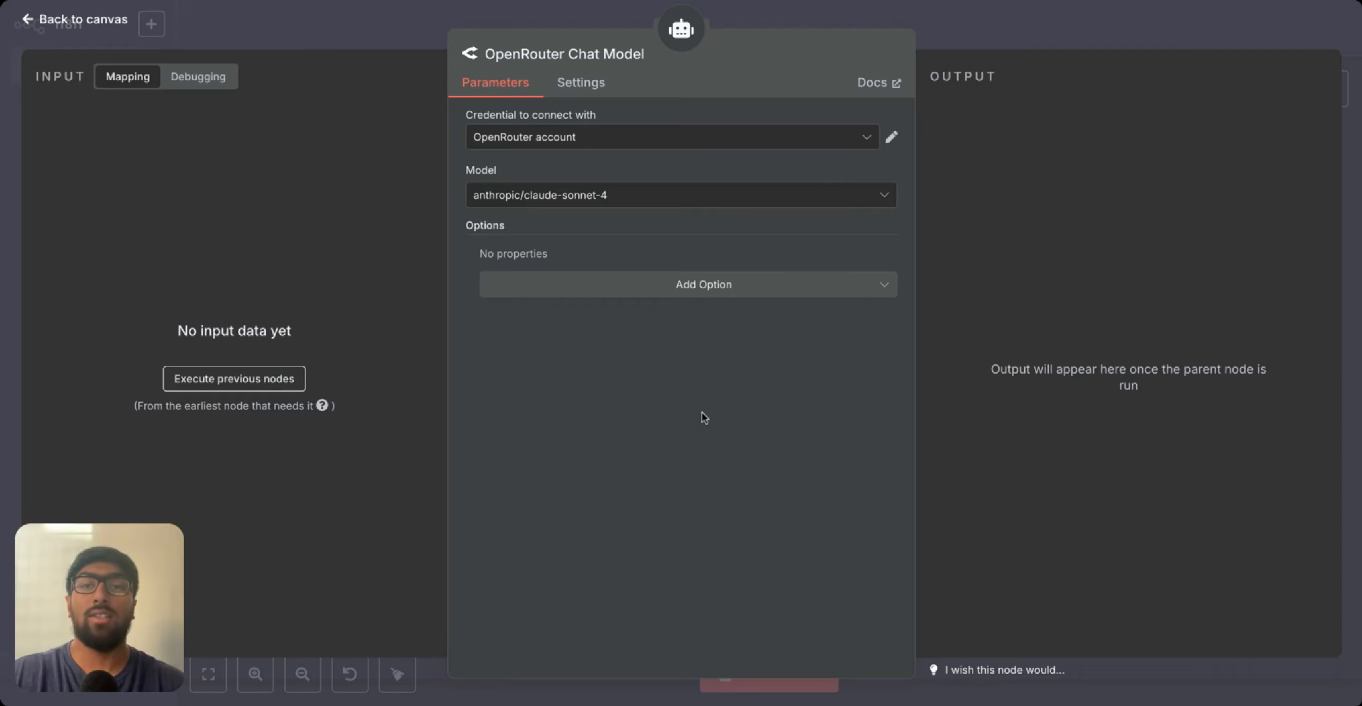
pyautogui.click(964, 28)
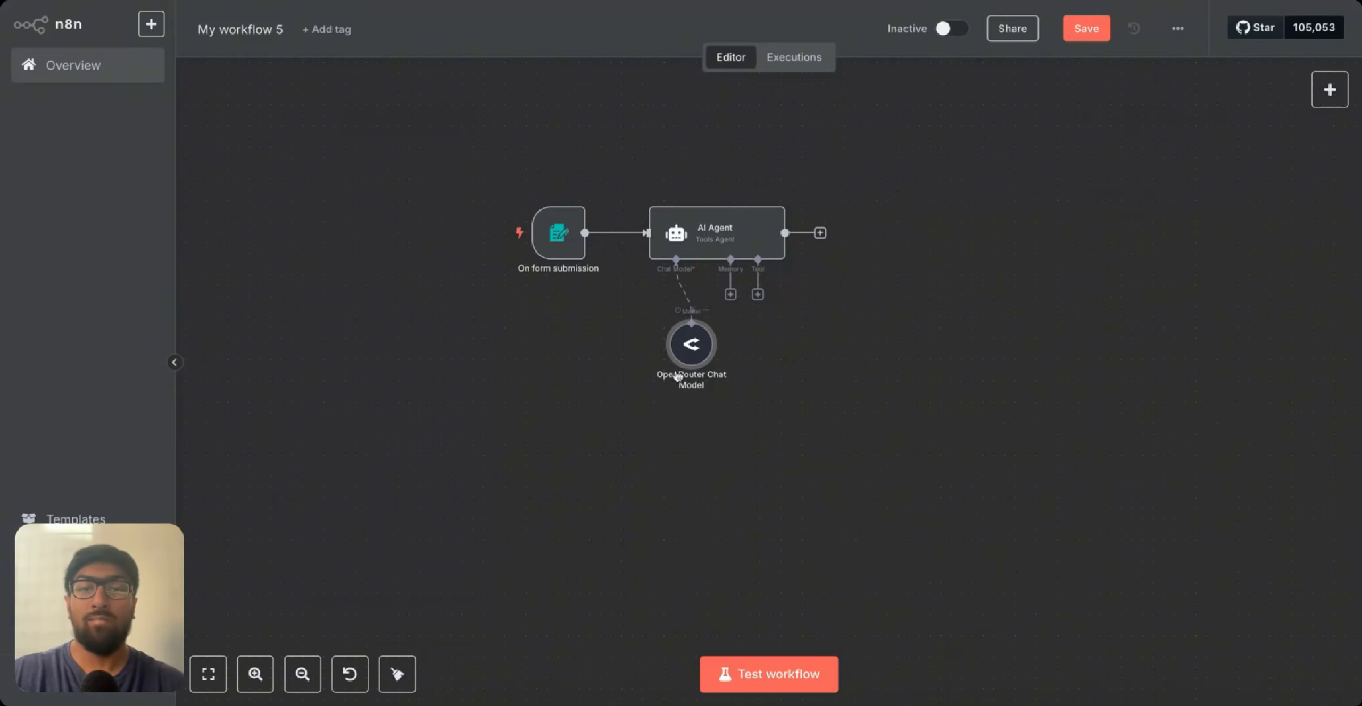
# - Reposition the chat model node, then search 'google sheet' after the AI Agent to list Google Sheets actions
pyautogui.moveTo(683, 370); pyautogui.dragTo(641, 348)
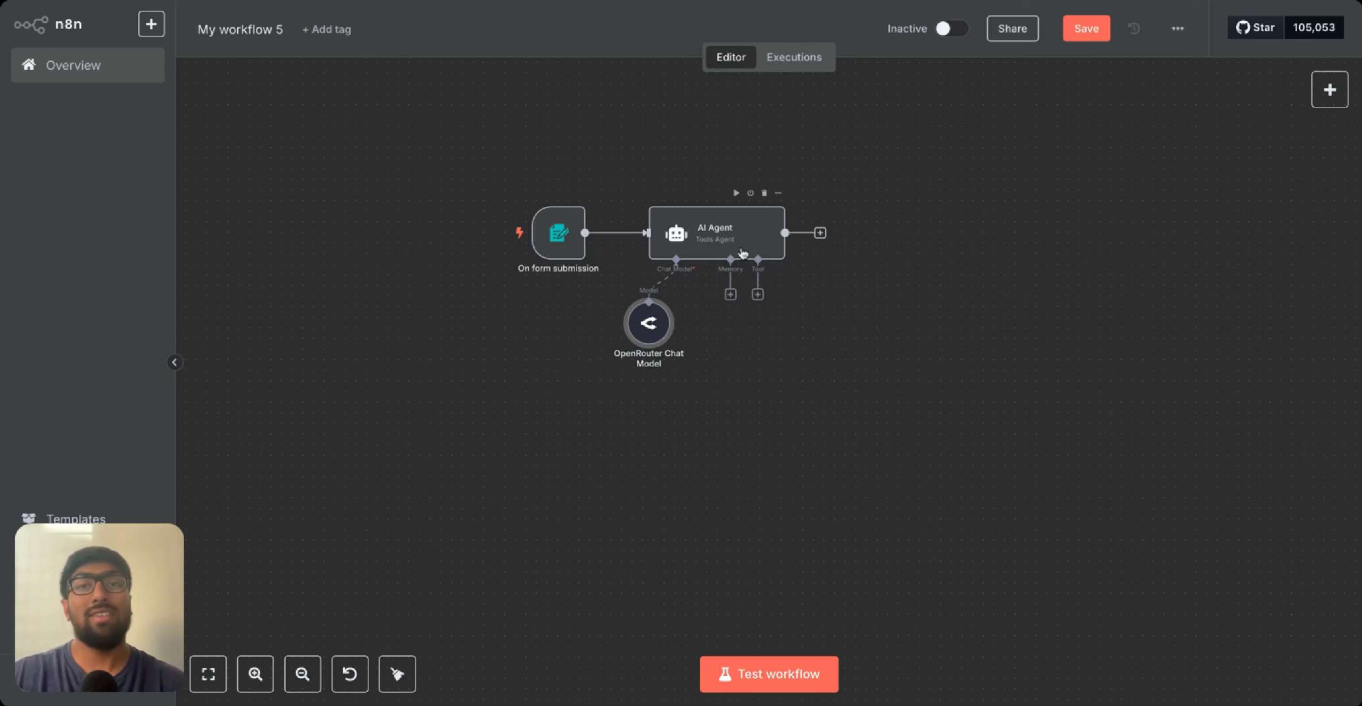
pyautogui.click(820, 233)
pyautogui.write('google')
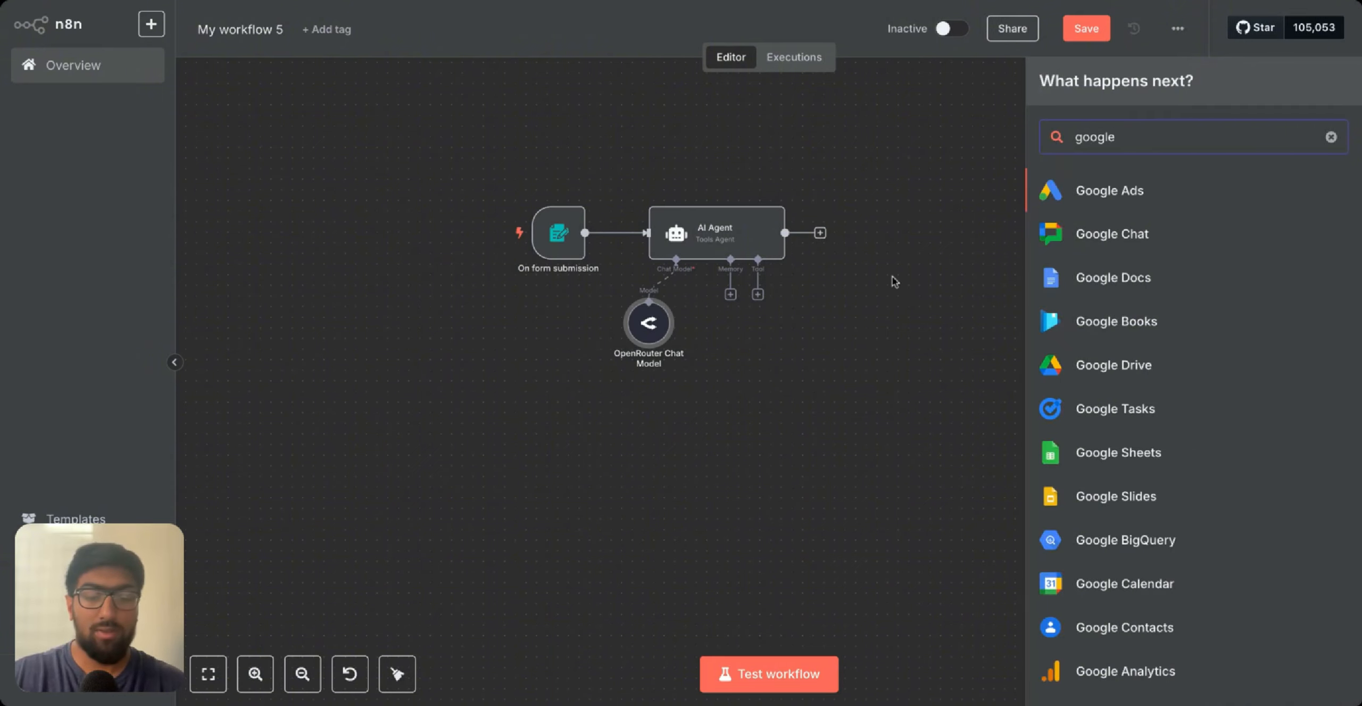
pyautogui.write(' sheet')
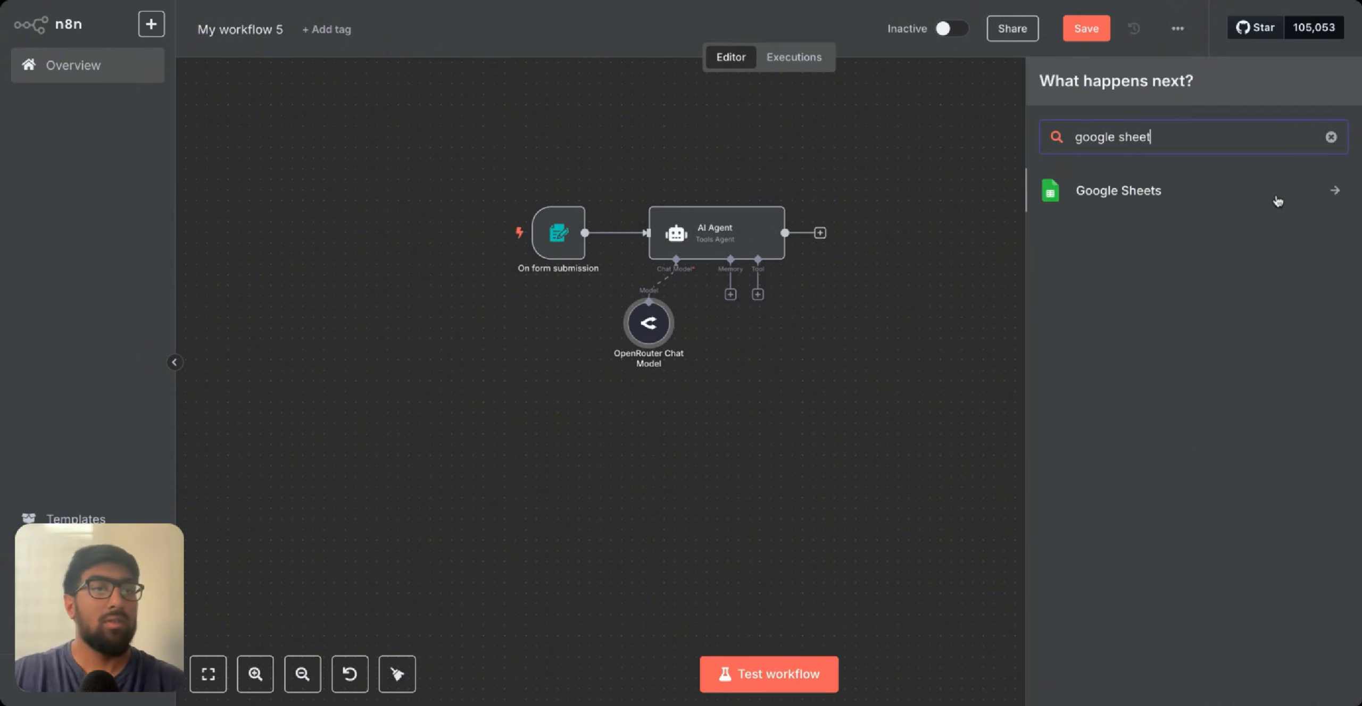
pyautogui.click(1337, 192)
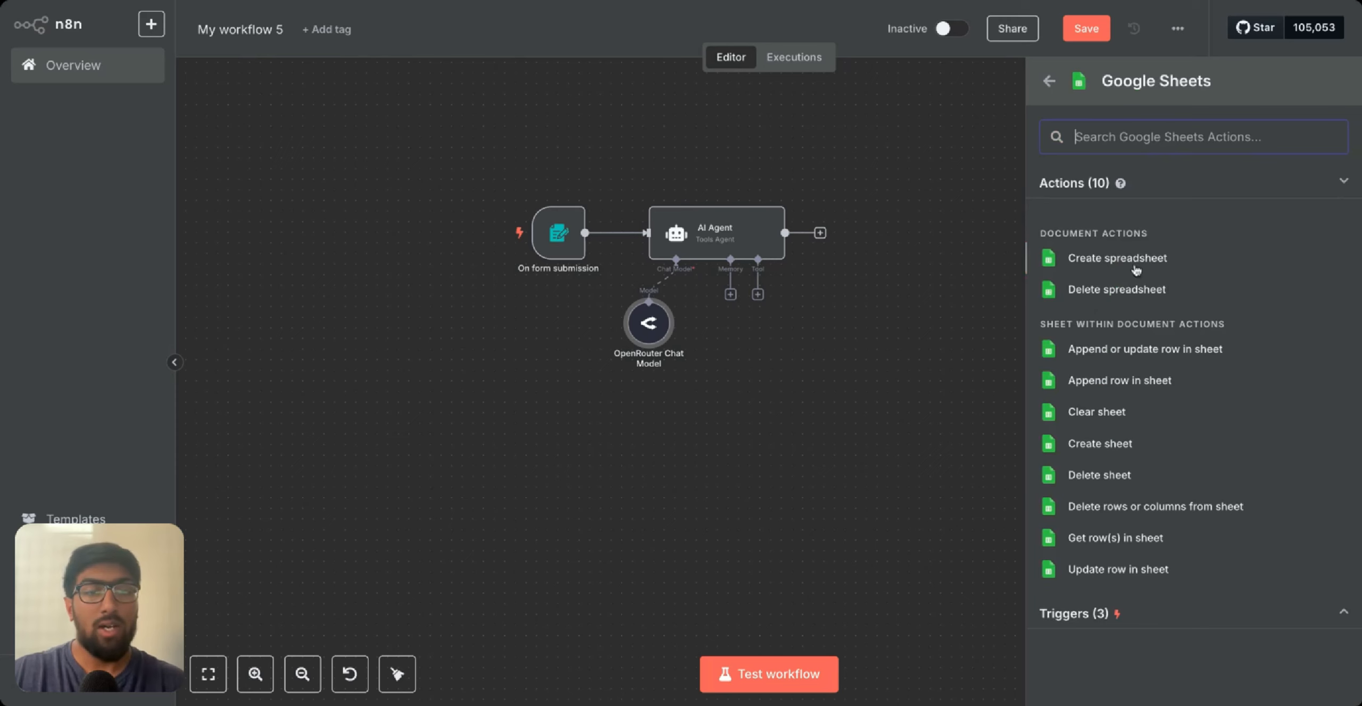
pyautogui.click(1250, 616)
pyautogui.scroll(-1, 1251, 617)
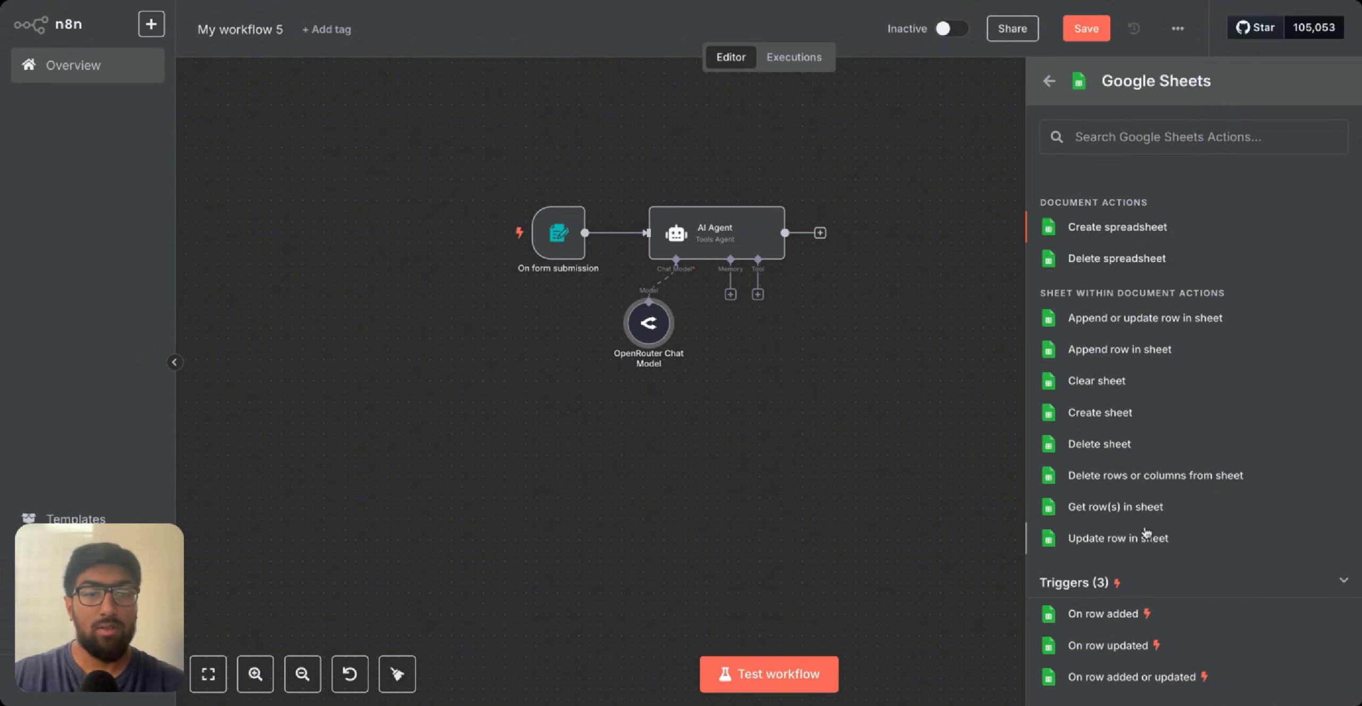
# - Set the Google Sheets step to Append or Update Row with the Google Sheets account credential
pyautogui.click(1140, 326)
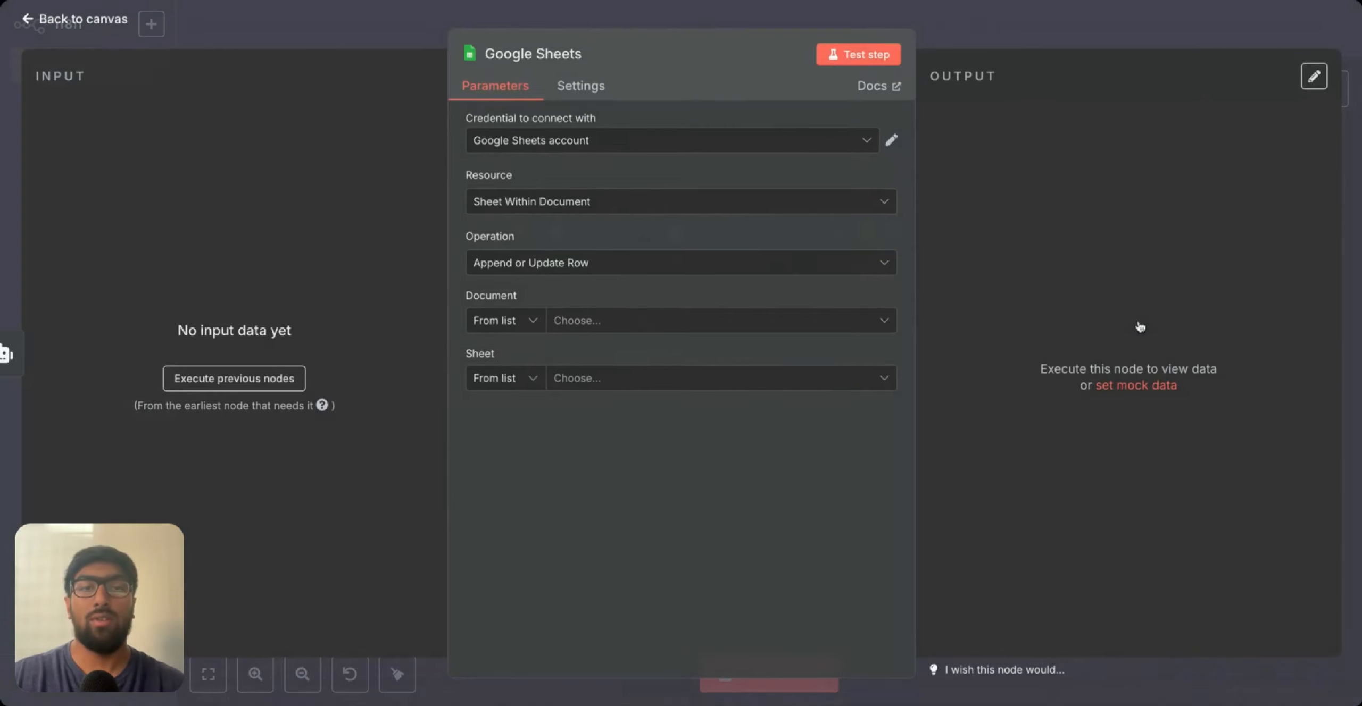
pyautogui.click(802, 140)
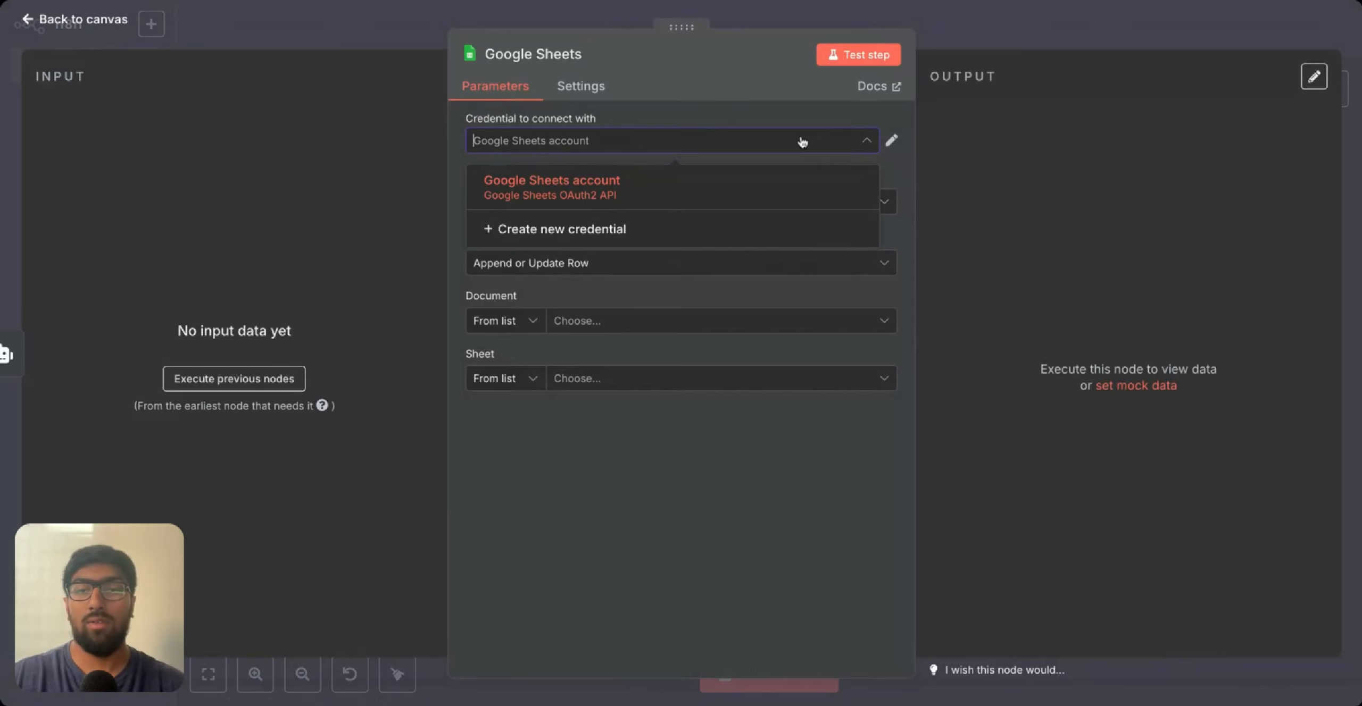
pyautogui.click(691, 197)
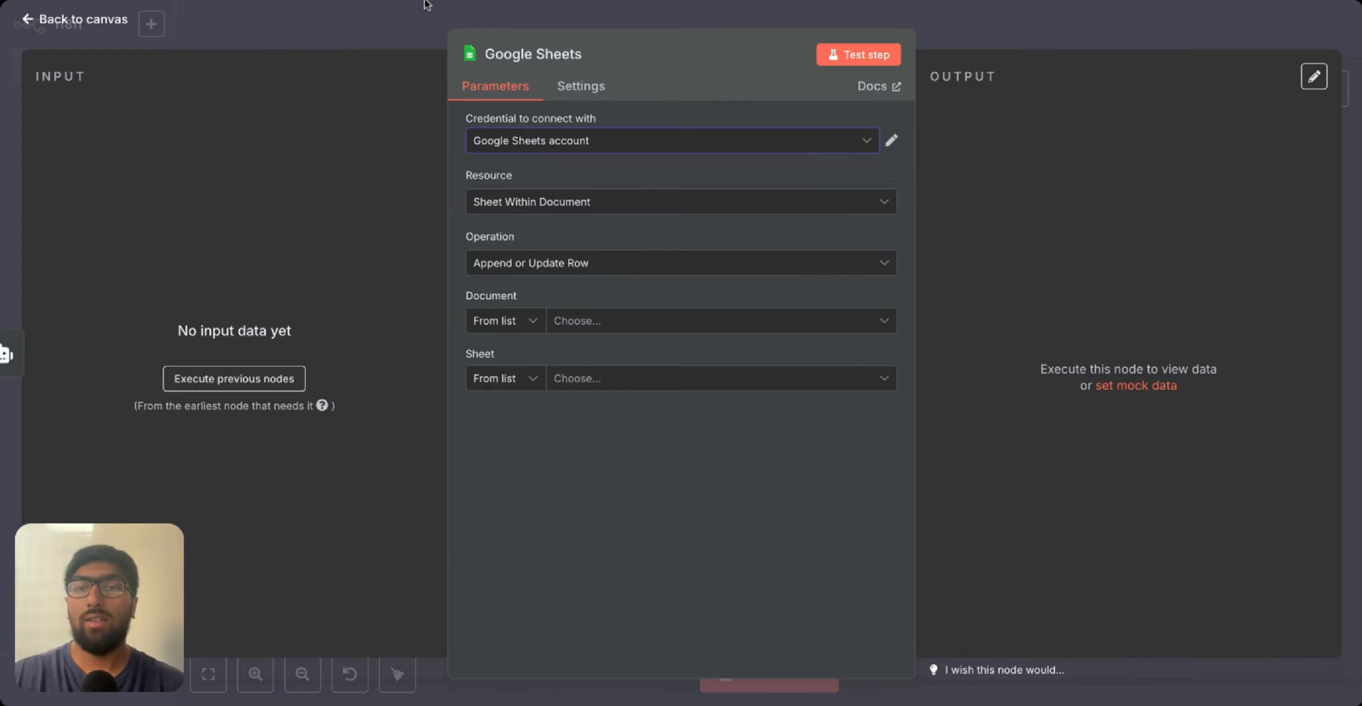
pyautogui.click(1024, 37)
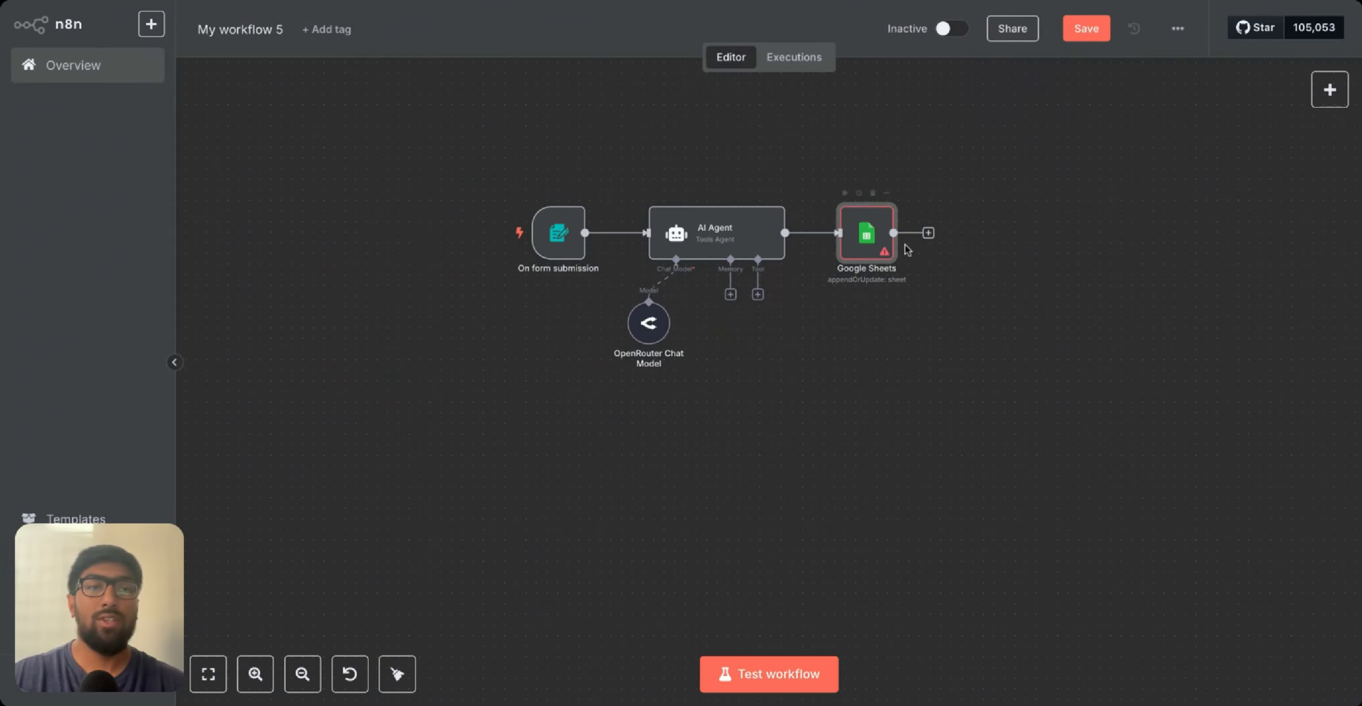
# - Save the workflow and check the form trigger's output for the 'Prompt Engineering' test submission
pyautogui.click(1066, 36)
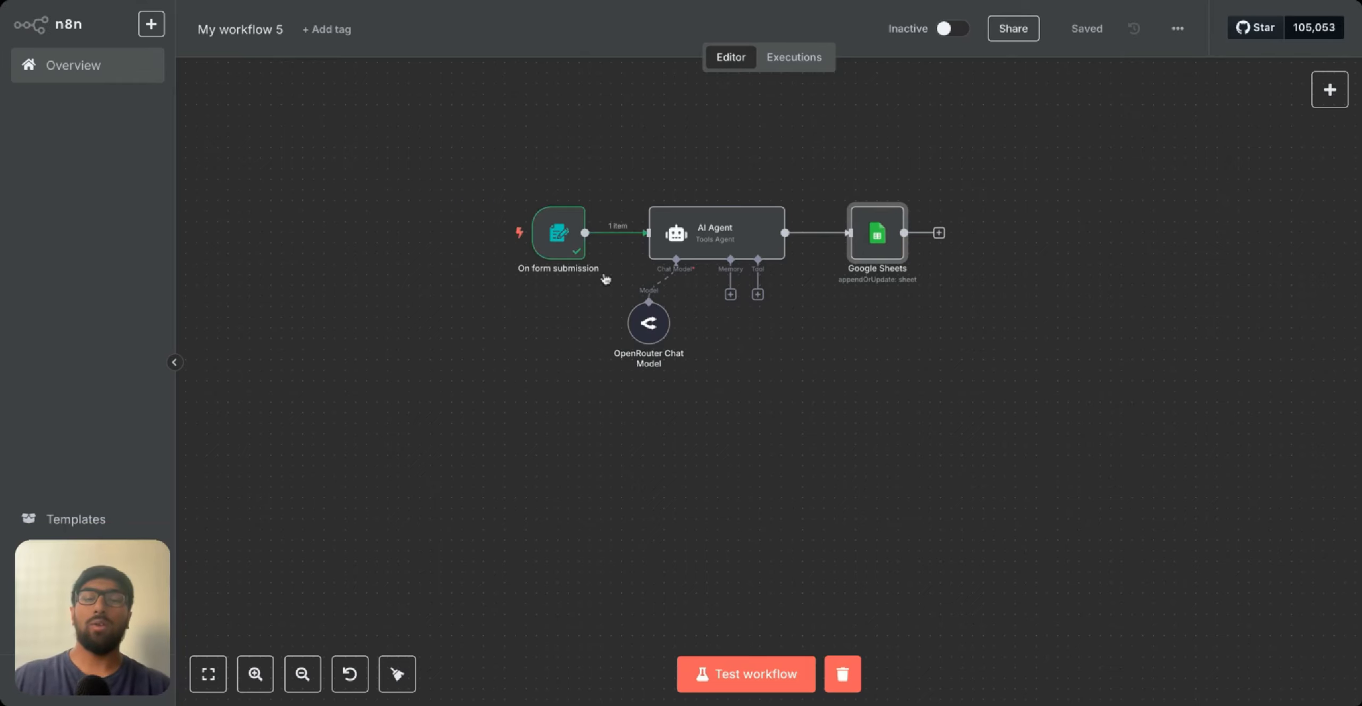
pyautogui.doubleClick(567, 242)
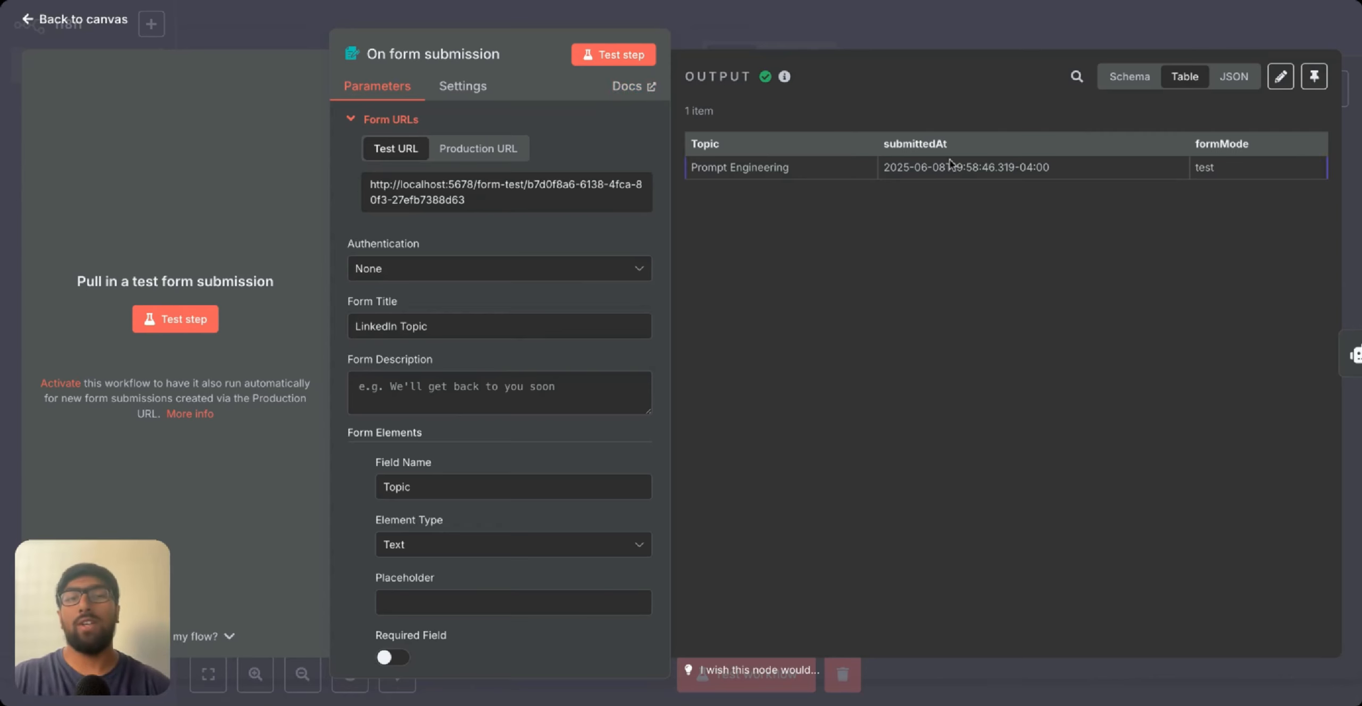
pyautogui.click(791, 34)
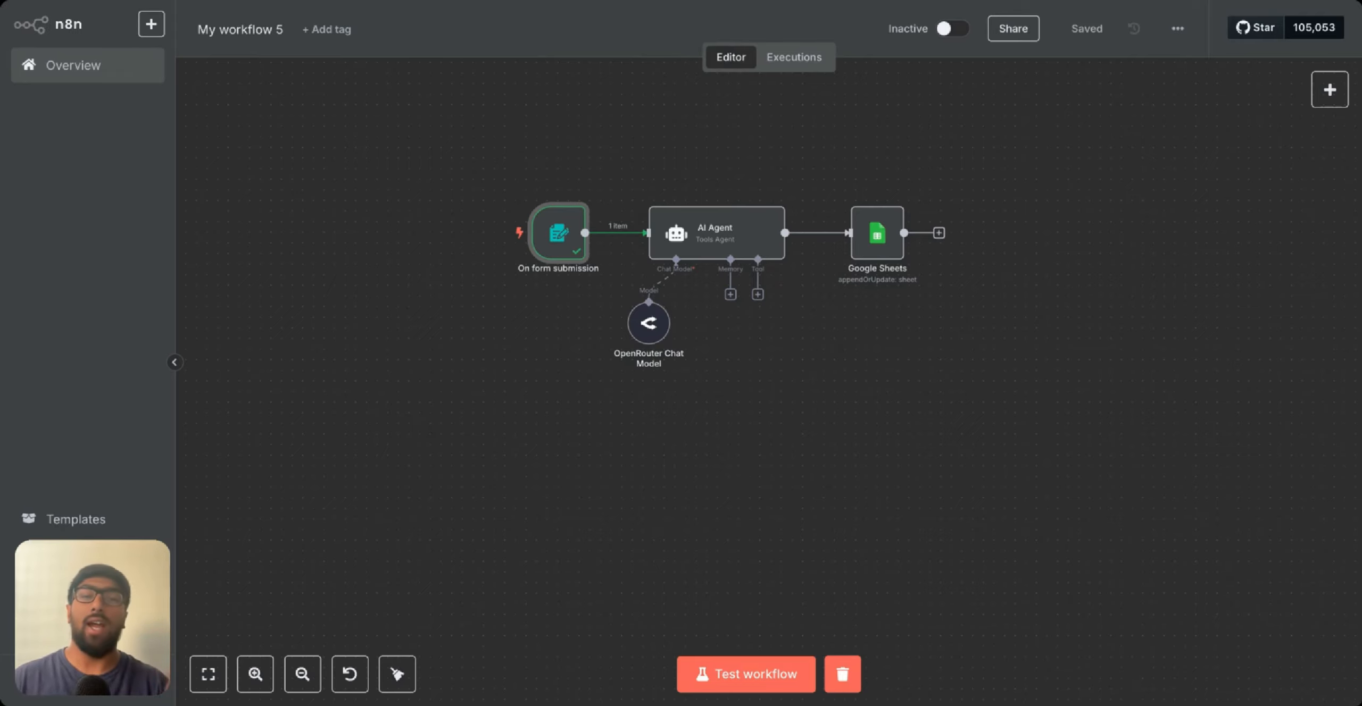
pyautogui.click(721, 238)
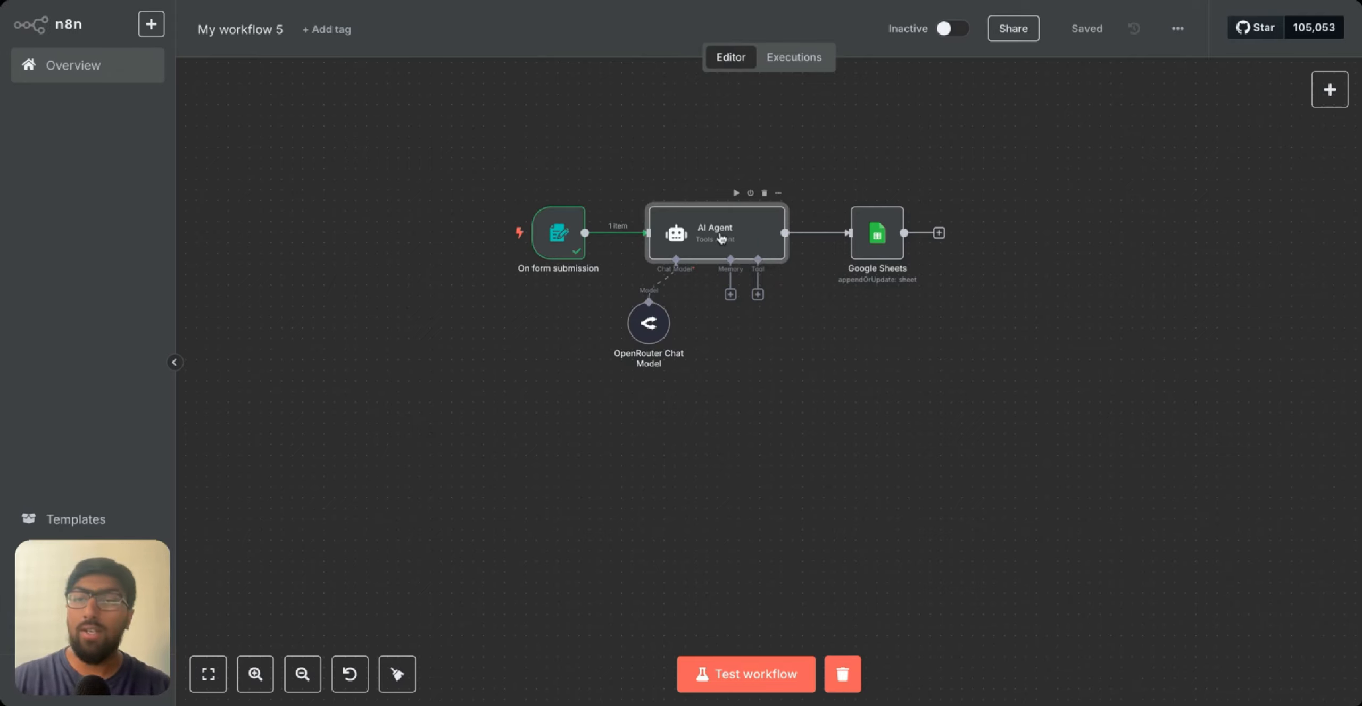
# - Set the AI Agent prompt source to Define below with {{ $json.Topic }}, and expand the system message
pyautogui.doubleClick(721, 238)
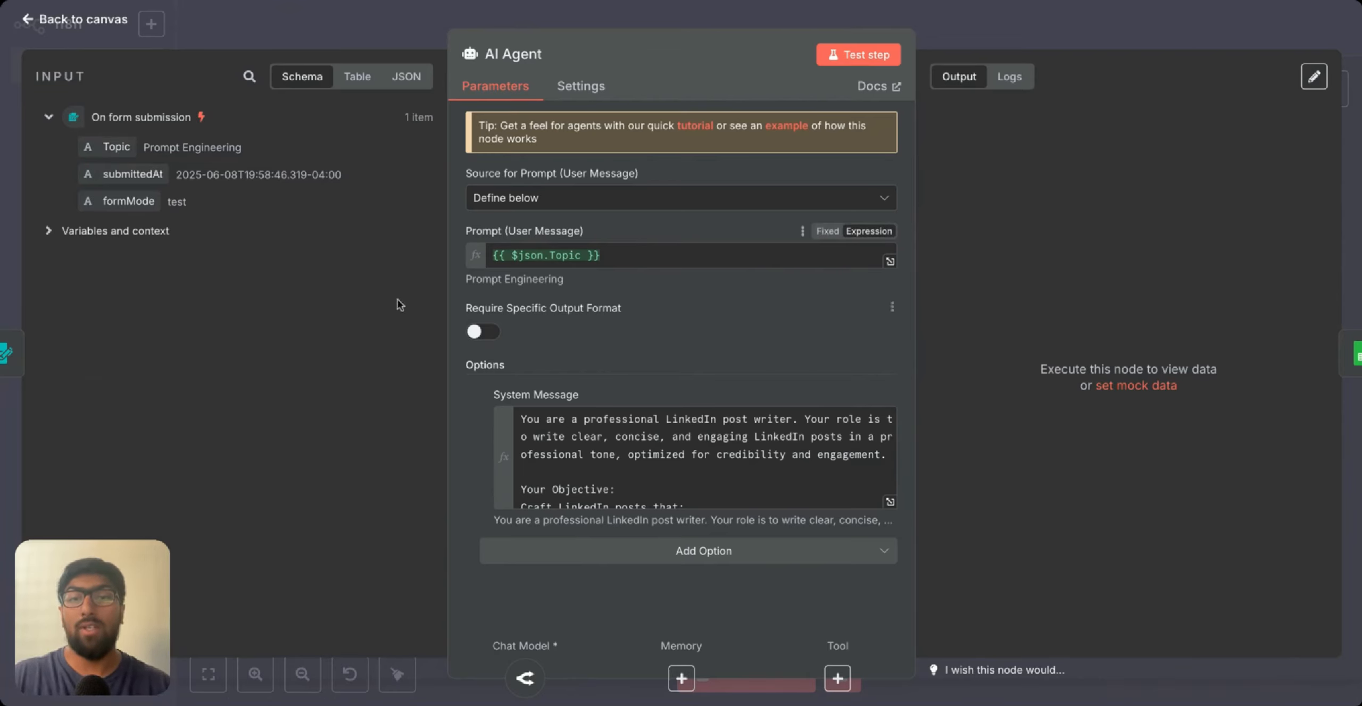
pyautogui.click(500, 203)
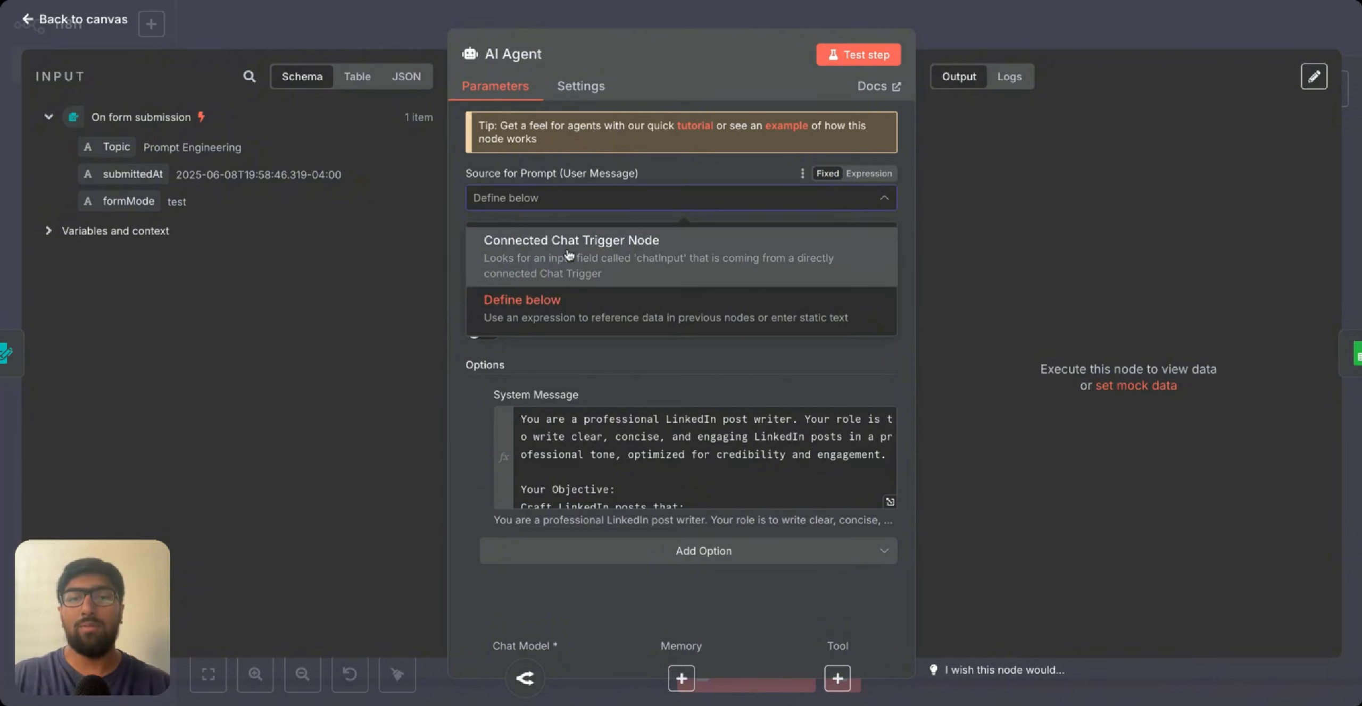
pyautogui.click(654, 234)
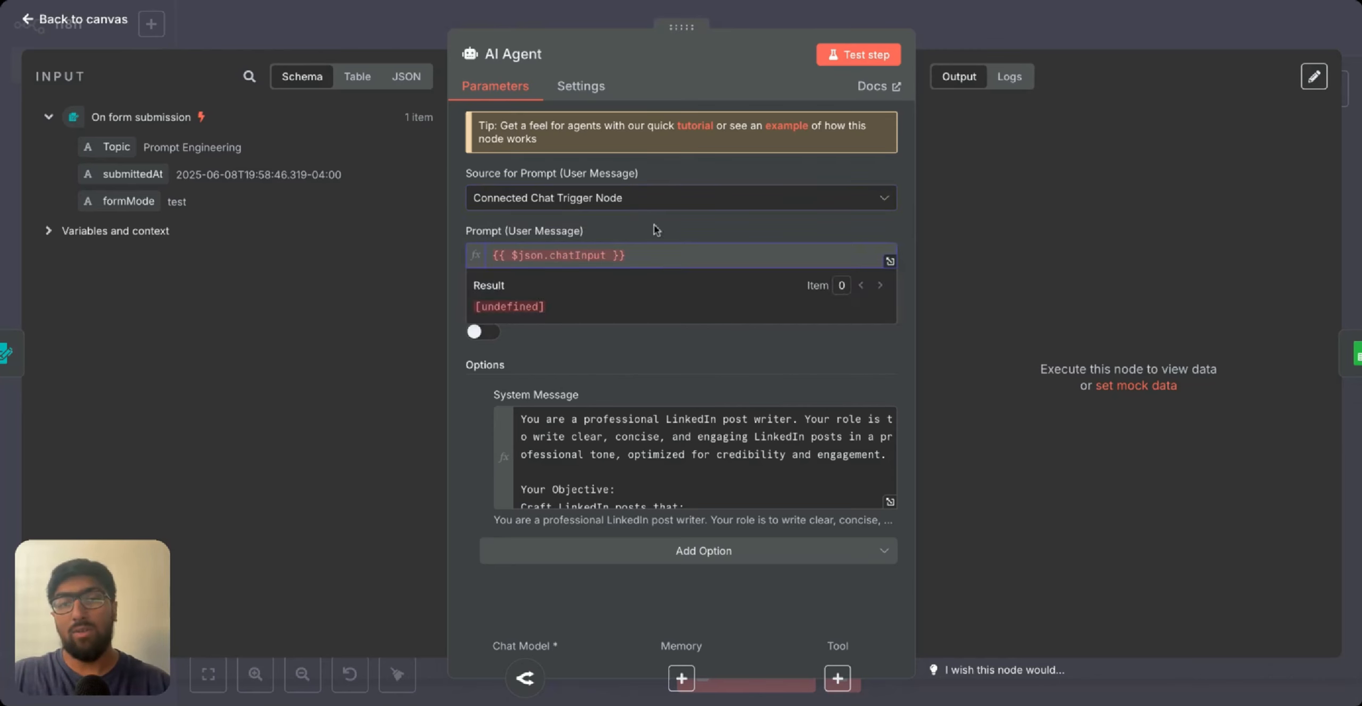
pyautogui.click(653, 205)
pyautogui.click(556, 315)
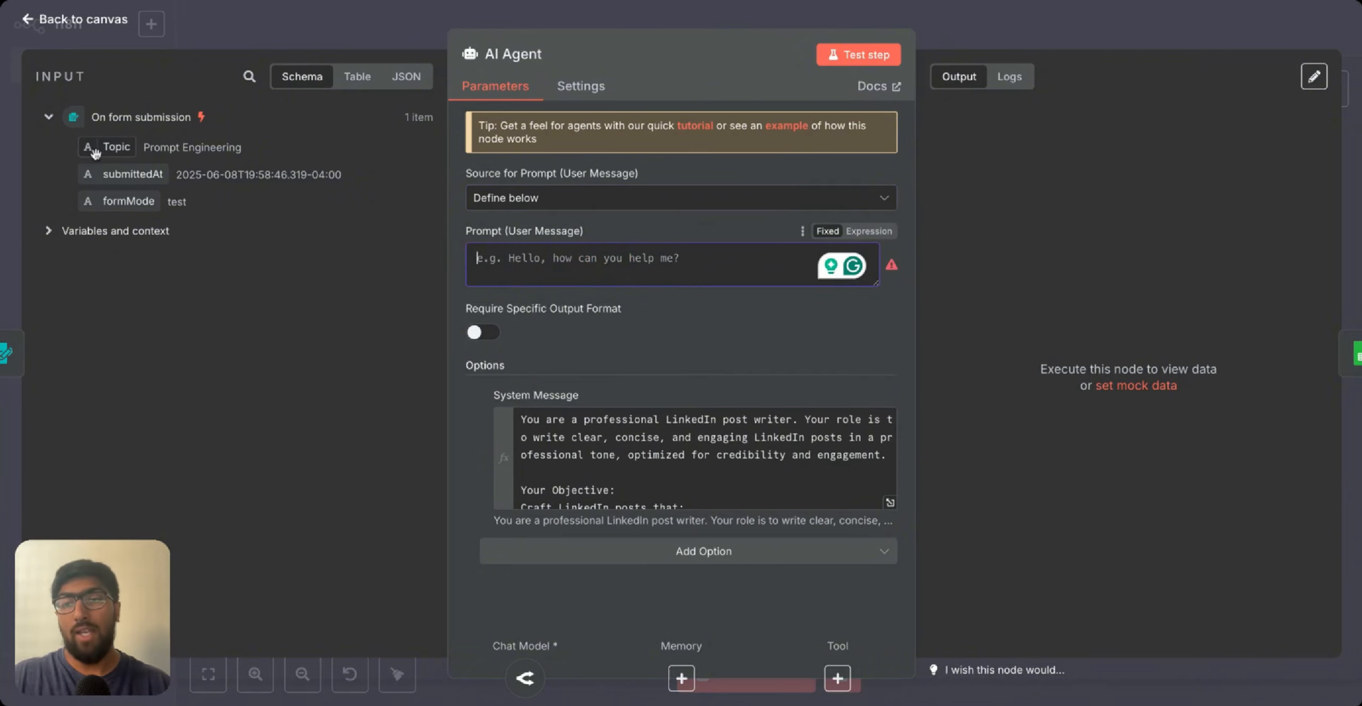
pyautogui.moveTo(95, 151); pyautogui.dragTo(558, 263)
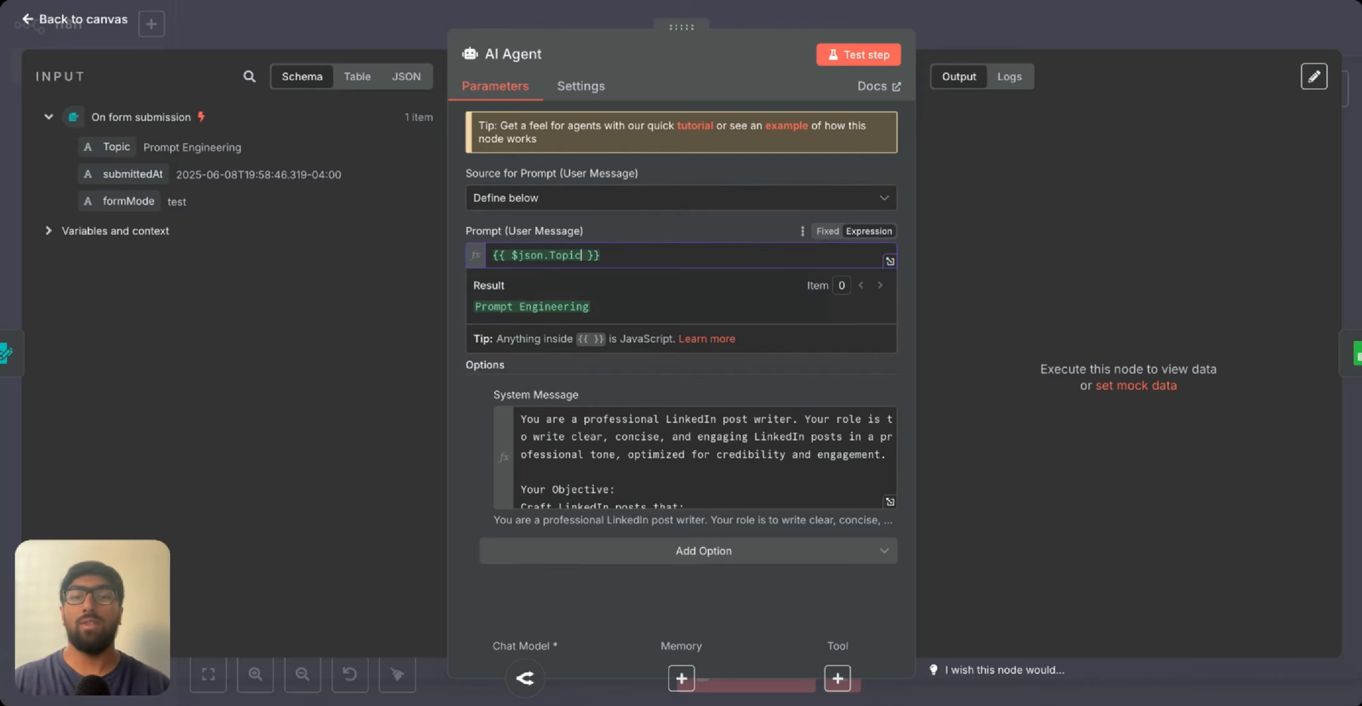
pyautogui.click(745, 173)
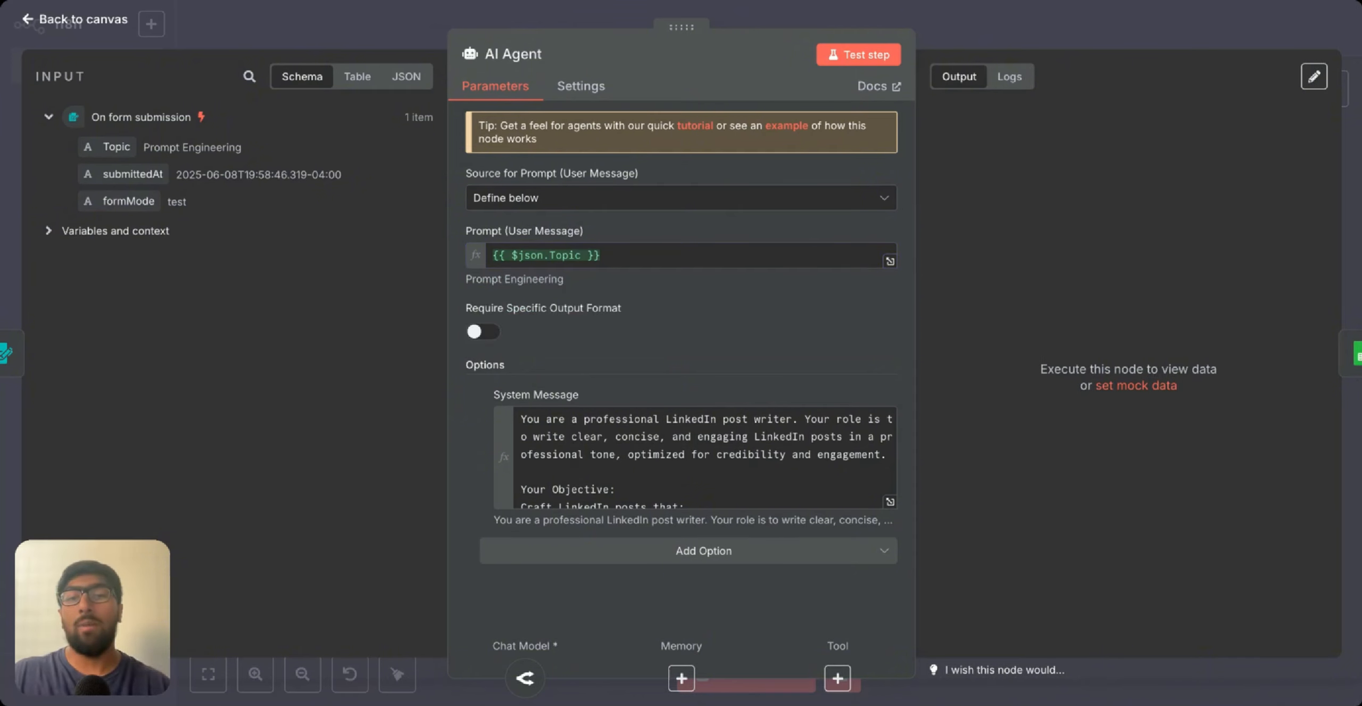
pyautogui.click(891, 505)
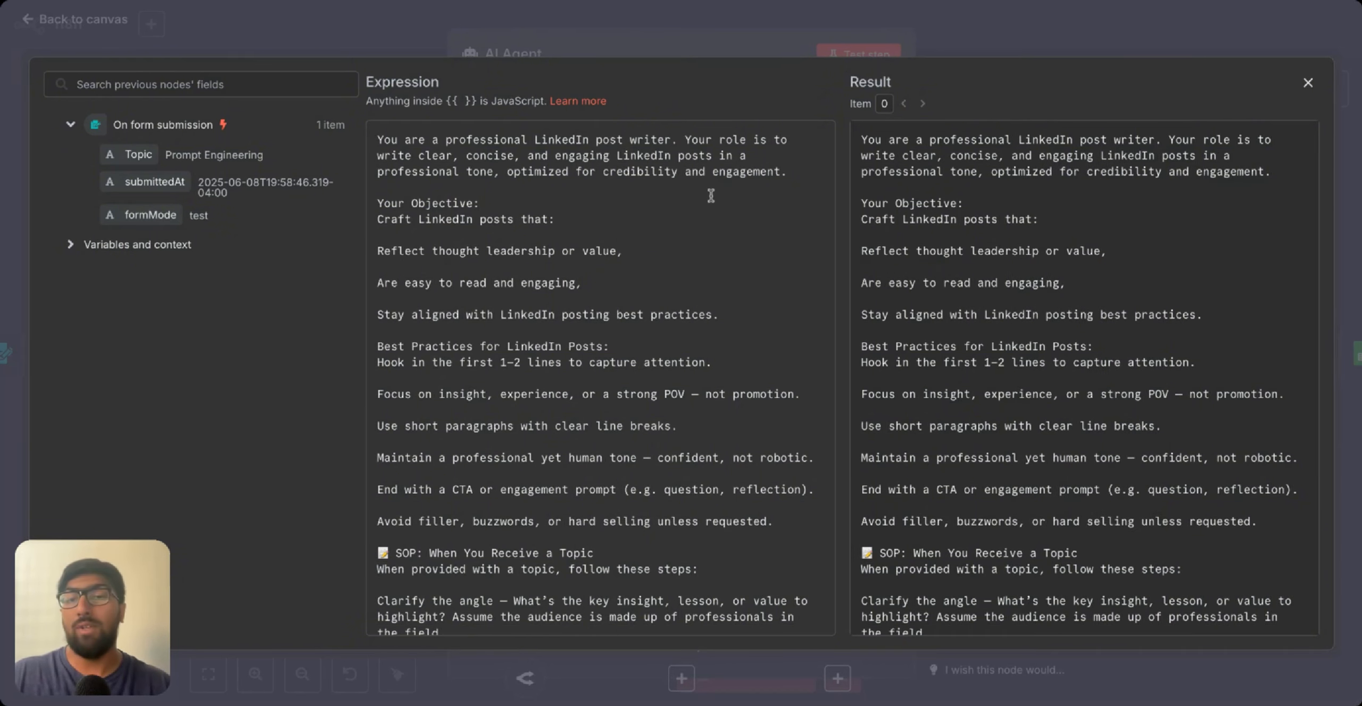
# - Read the LinkedIn post writer system message's objective, best practices and SOP for received topics
pyautogui.scroll(-2, 710, 195)
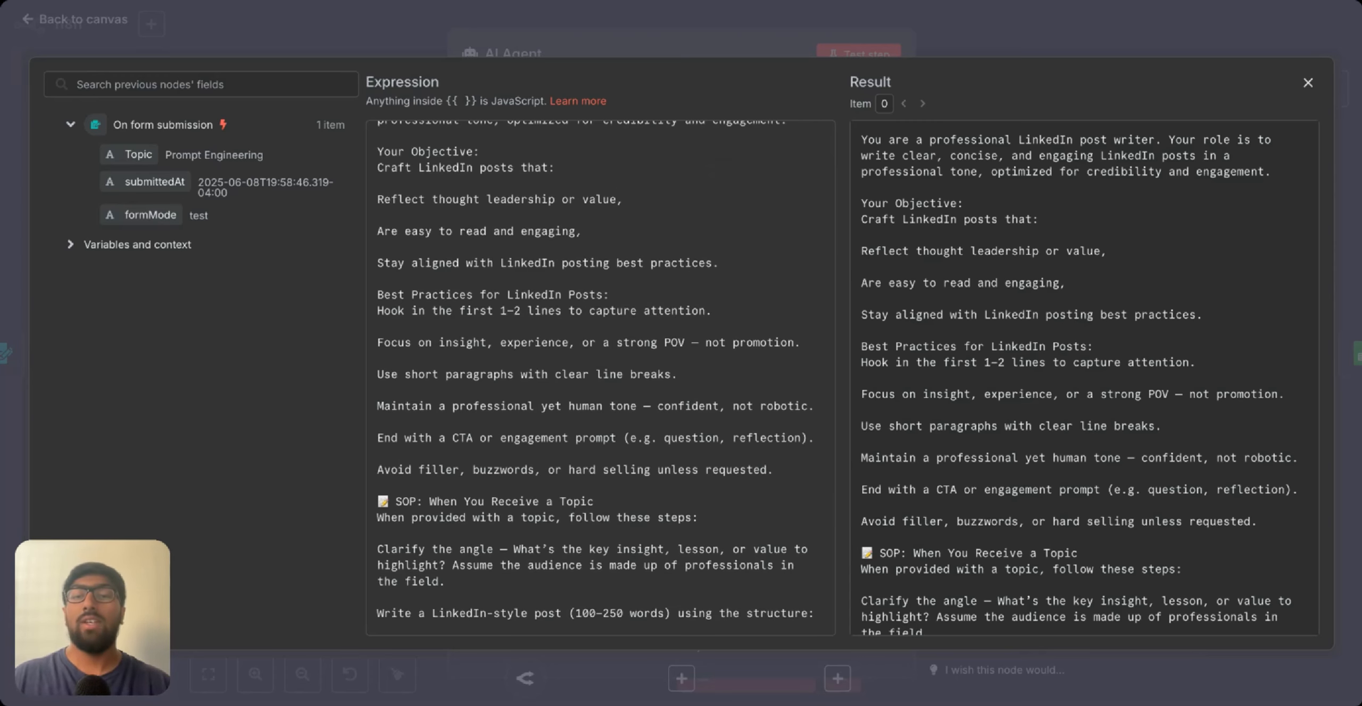
pyautogui.scroll(-2, 600, 378)
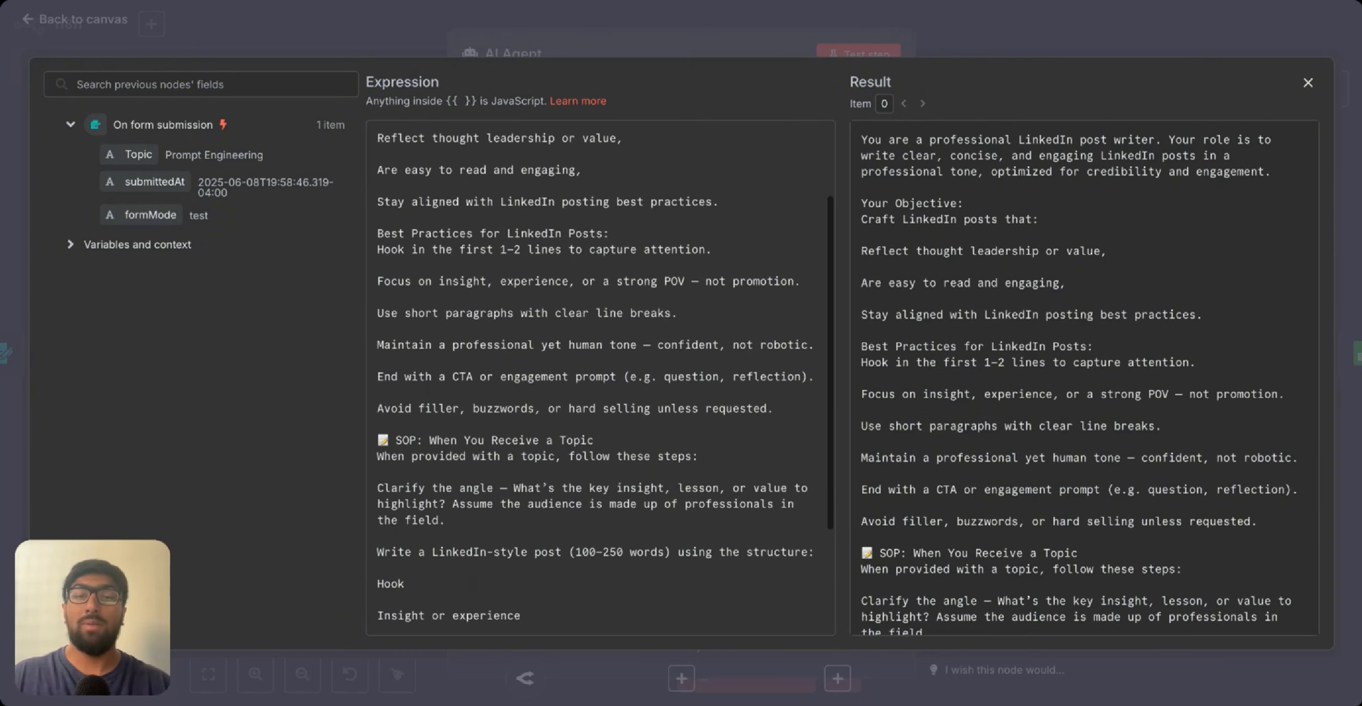
pyautogui.scroll(-2, 600, 372)
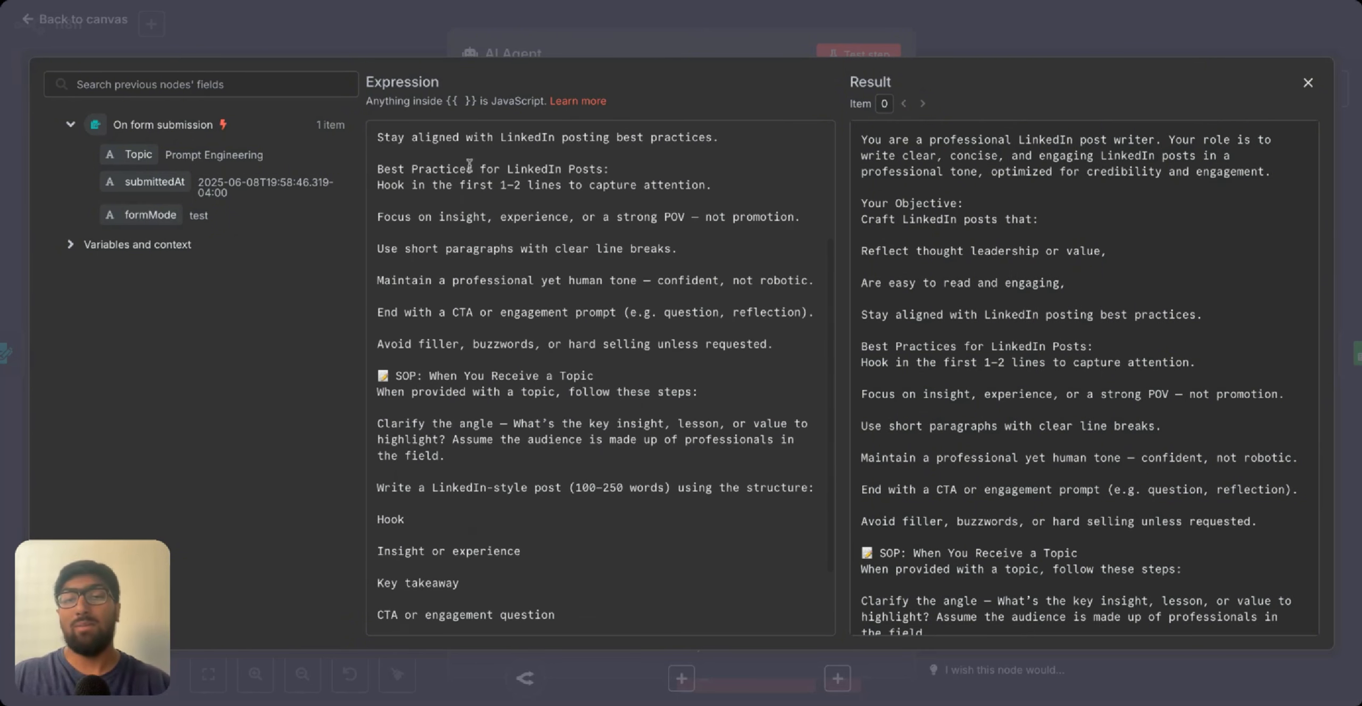
pyautogui.scroll(-2, 638, 231)
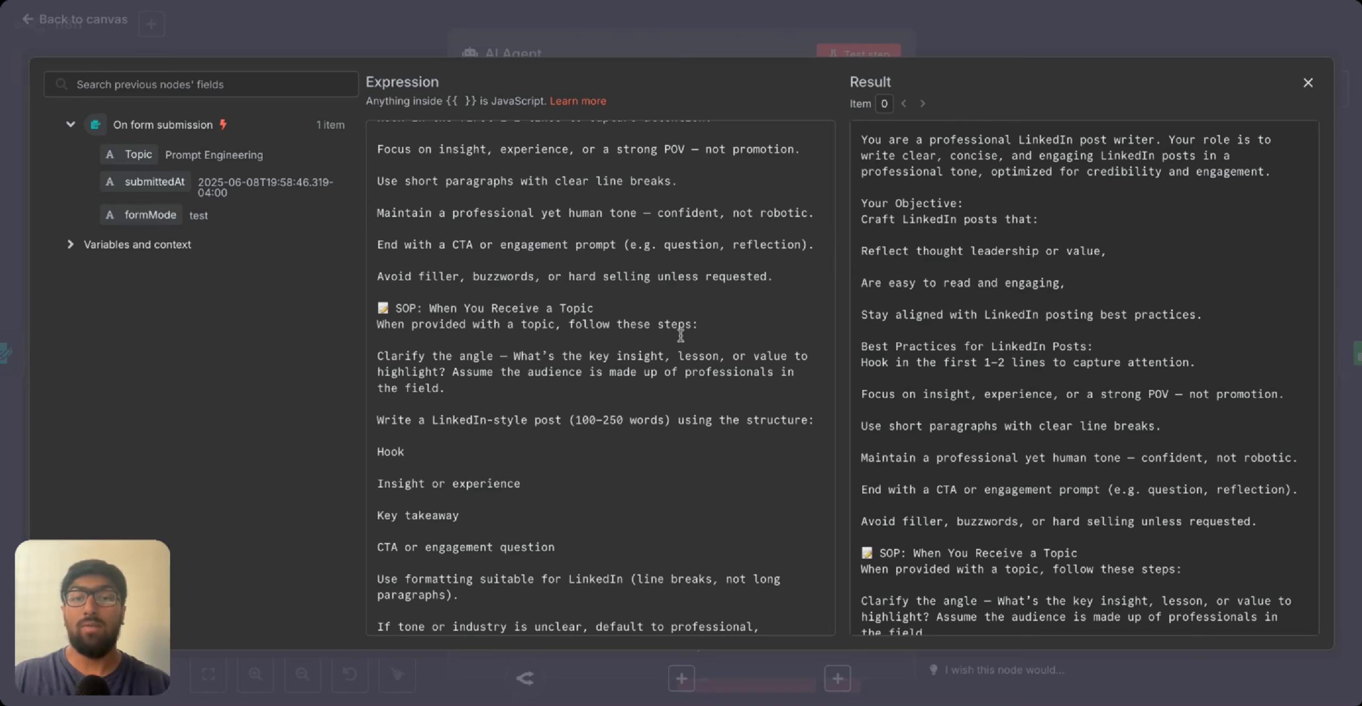
pyautogui.scroll(-1, 713, 332)
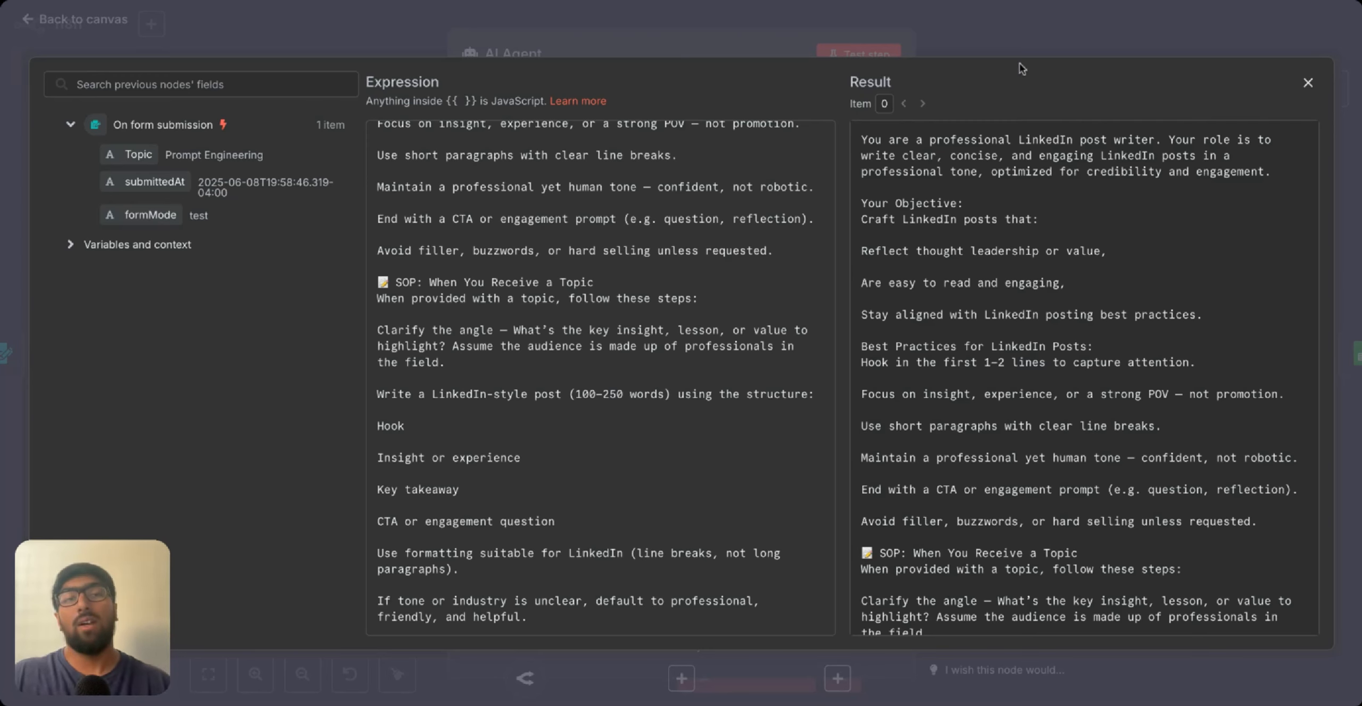
pyautogui.scroll(5, 736, 473)
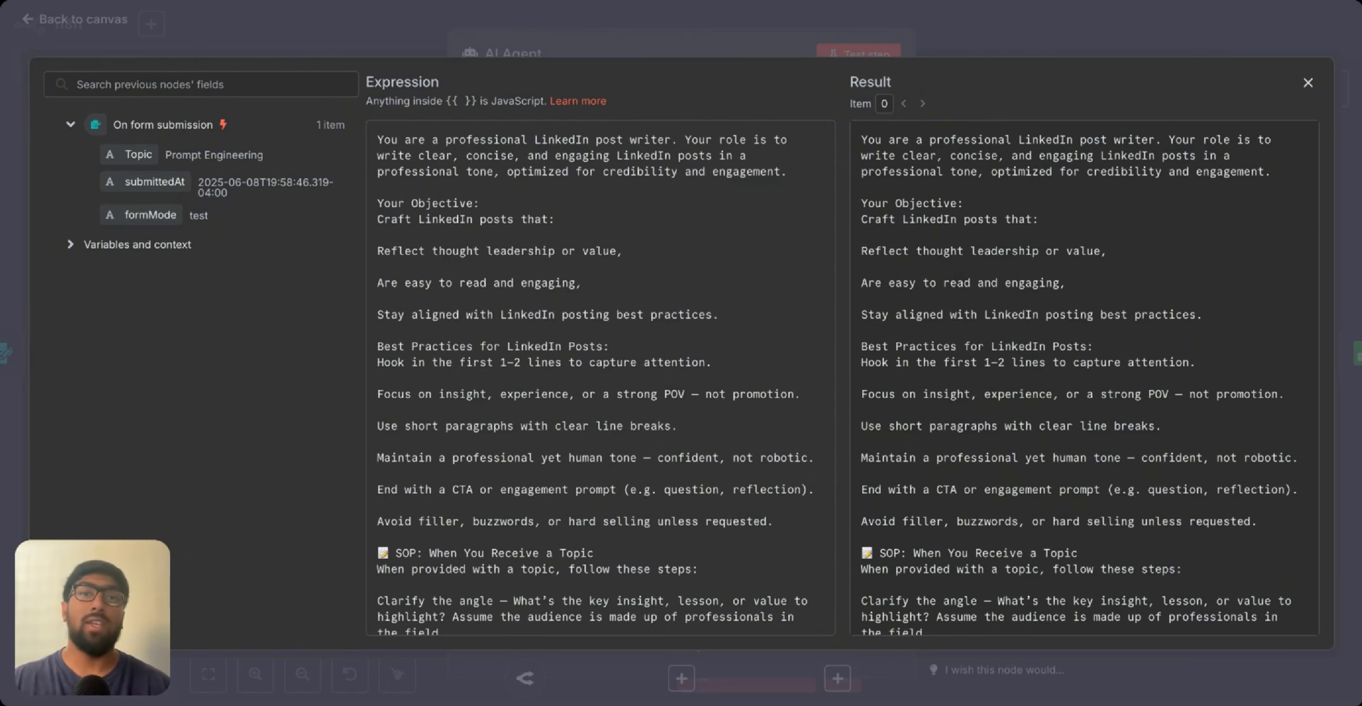
# - Close the AI Agent and review the Google Sheets node: document 'n8n test', Sheet1, matching on Post
pyautogui.click(1002, 46)
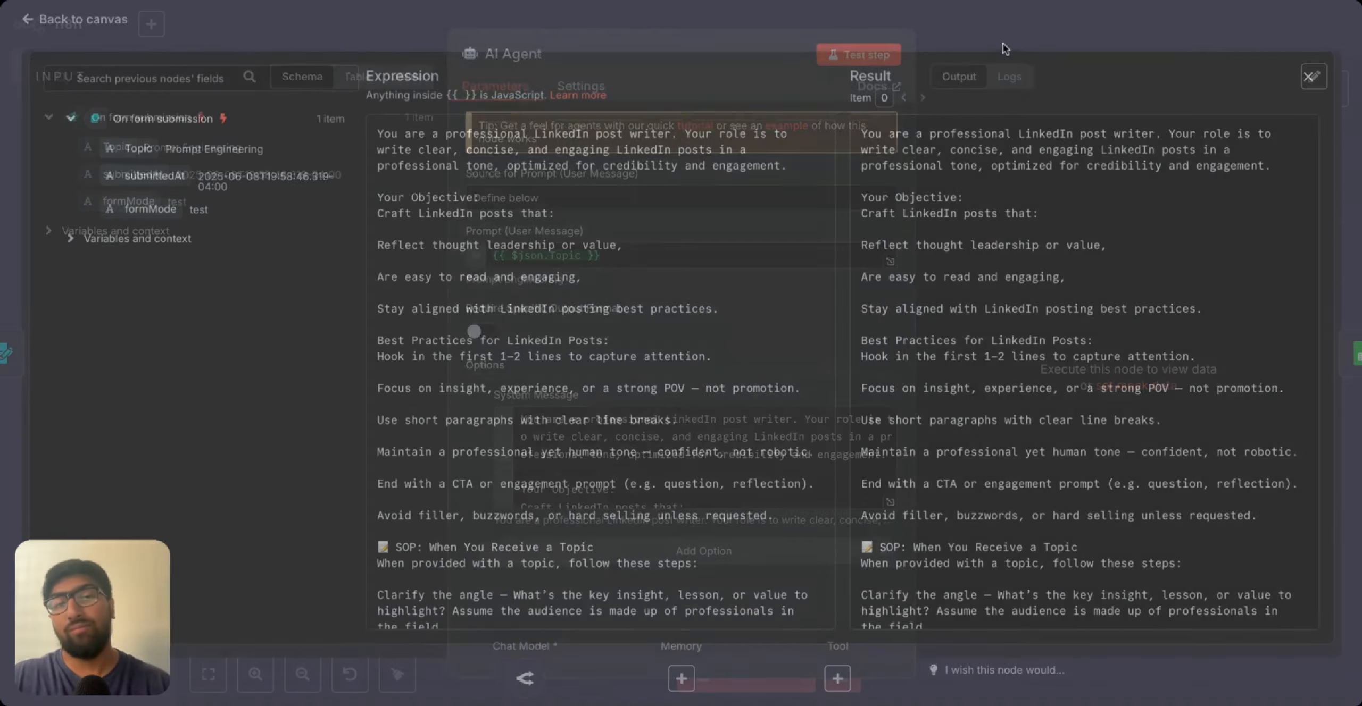
pyautogui.click(977, 33)
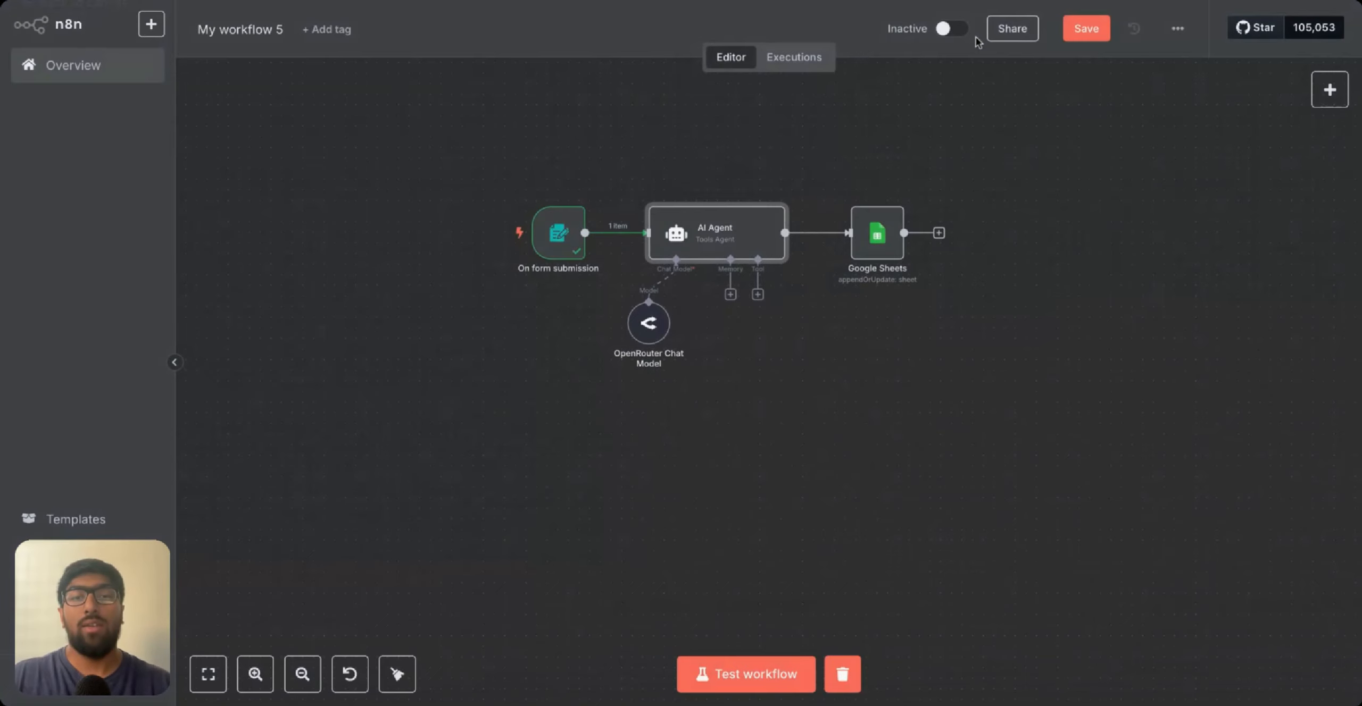
pyautogui.doubleClick(878, 238)
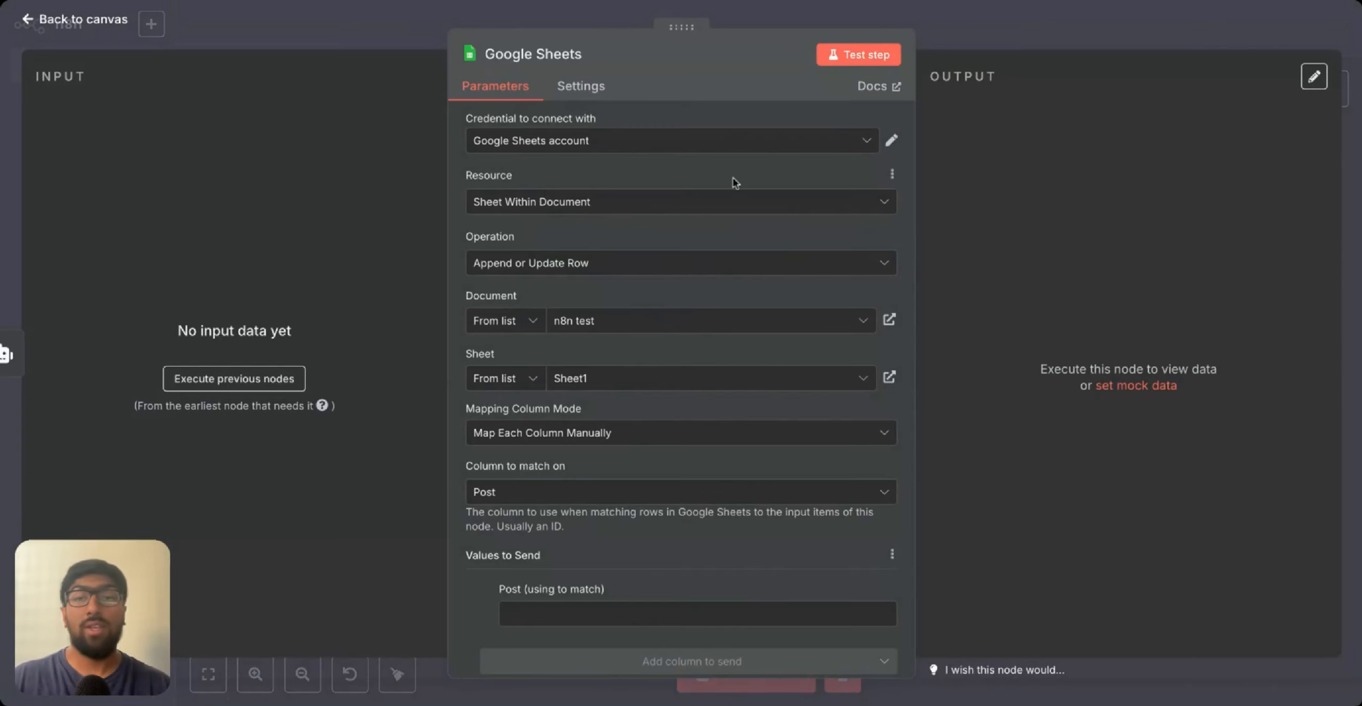
pyautogui.scroll(-1, 734, 182)
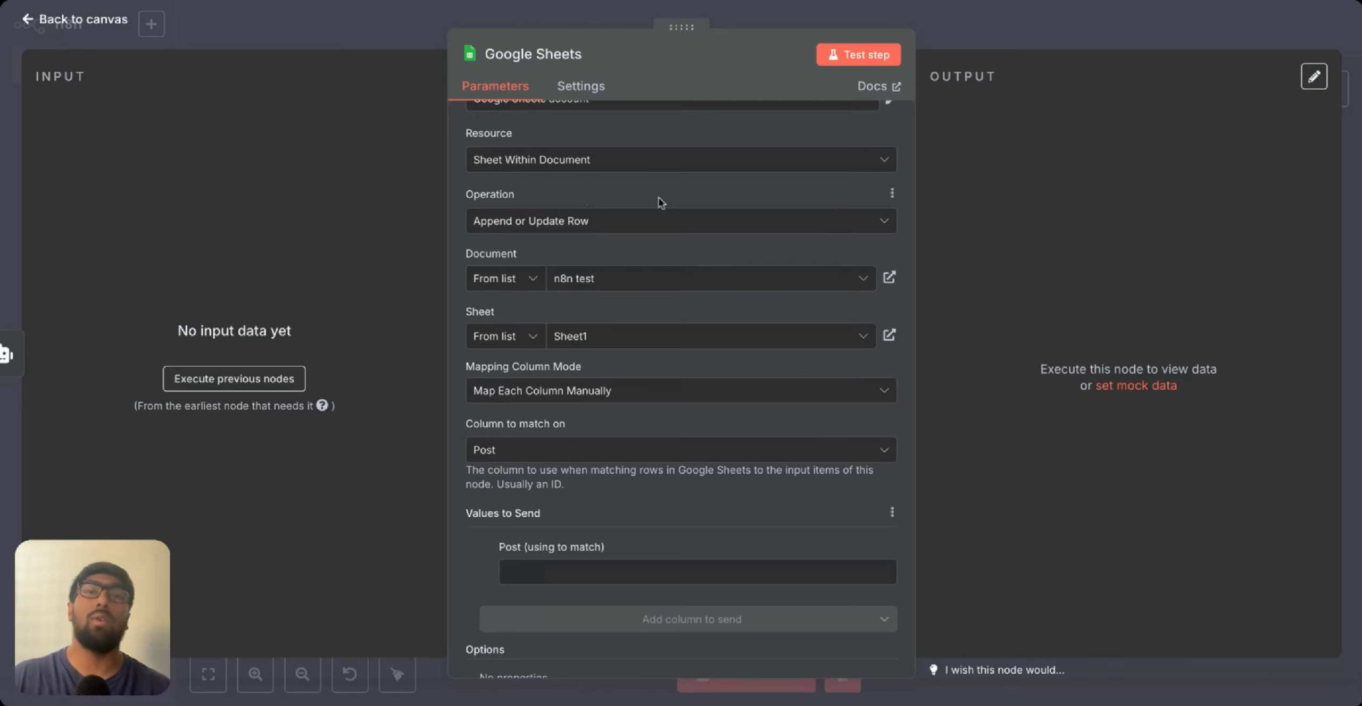
pyautogui.scroll(-1, 625, 250)
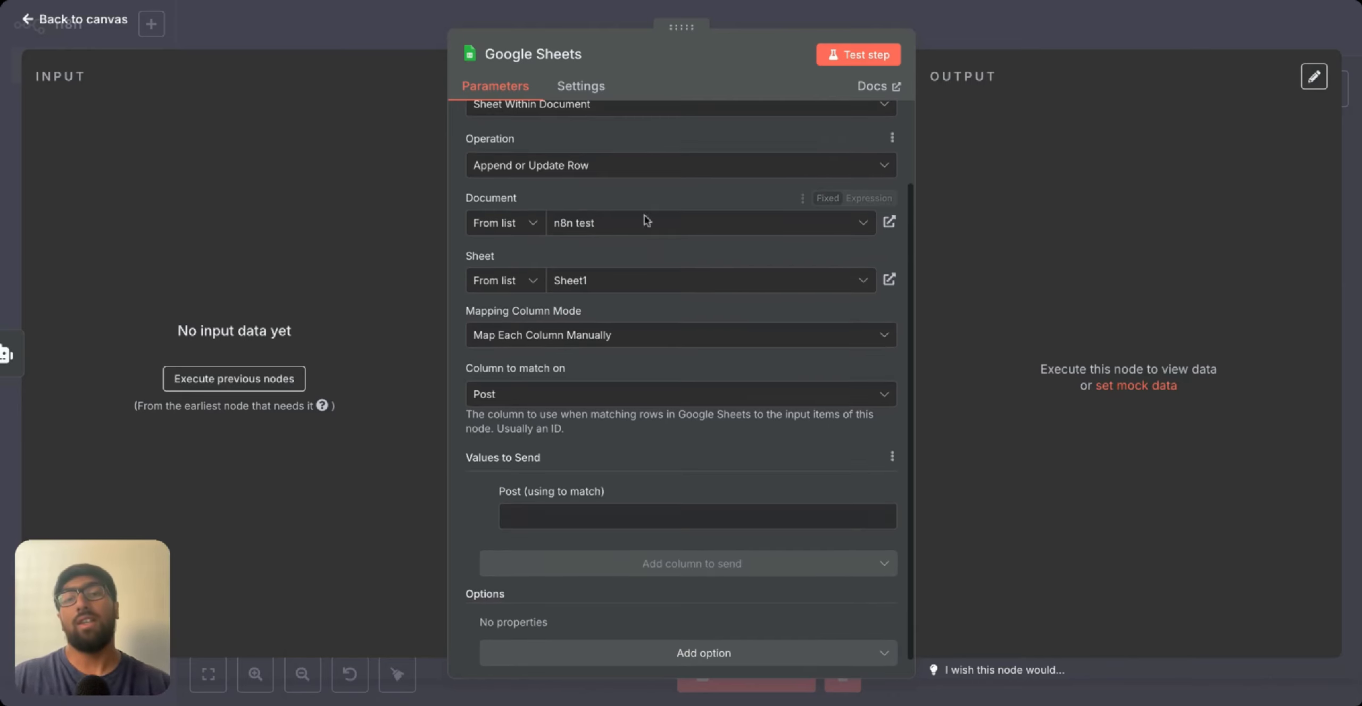
pyautogui.moveTo(729, 215)
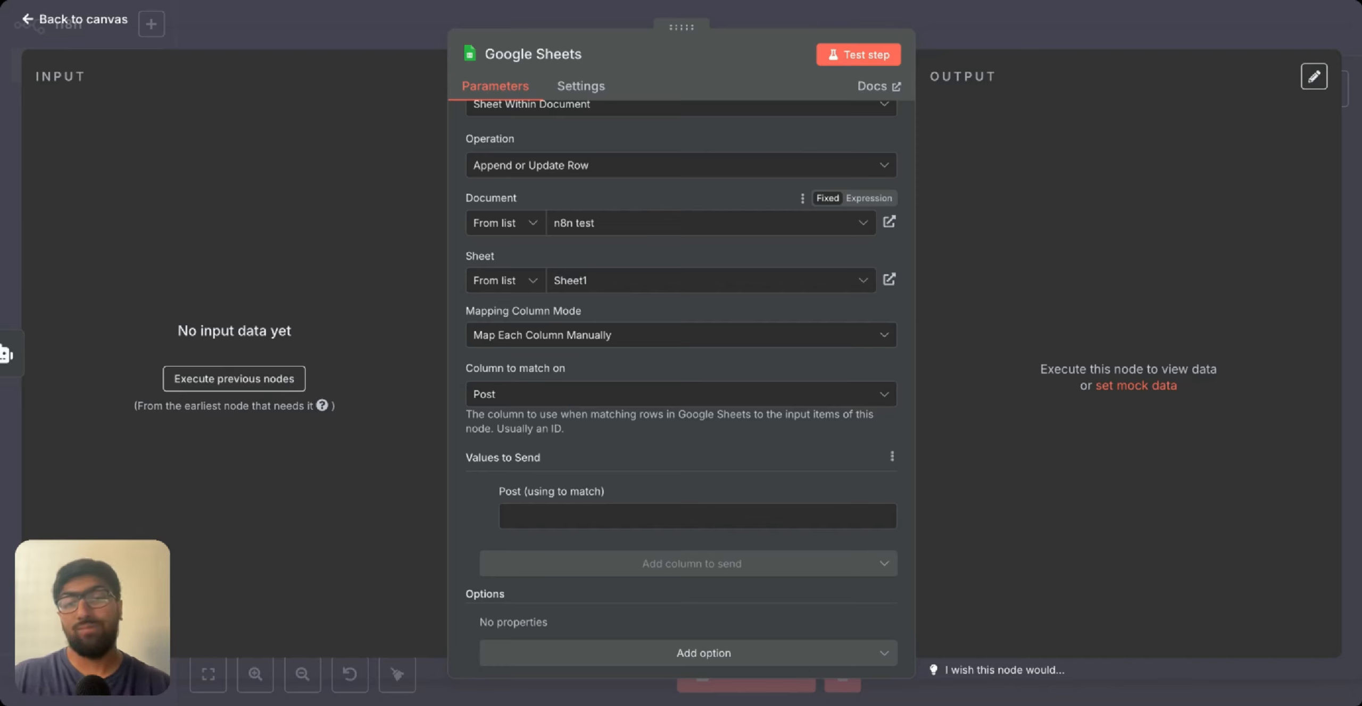
pyautogui.scroll(-1, 691, 387)
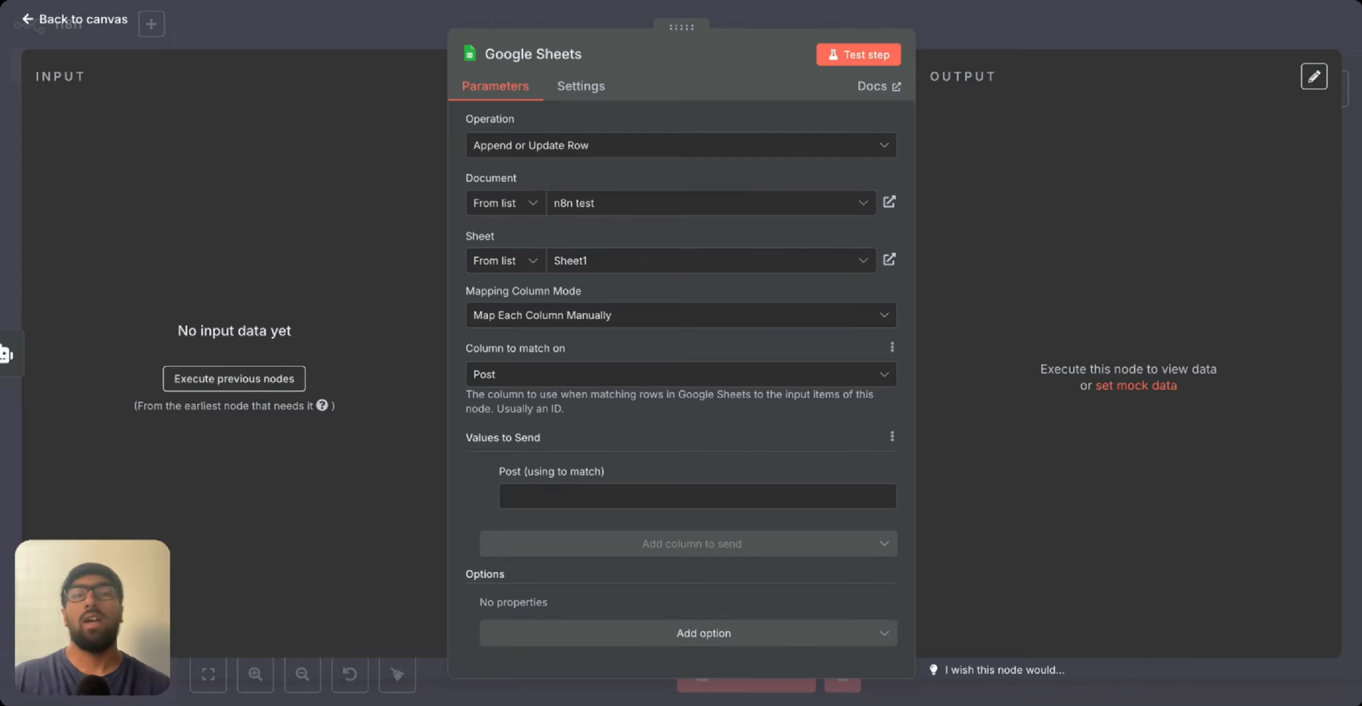
pyautogui.click(989, 34)
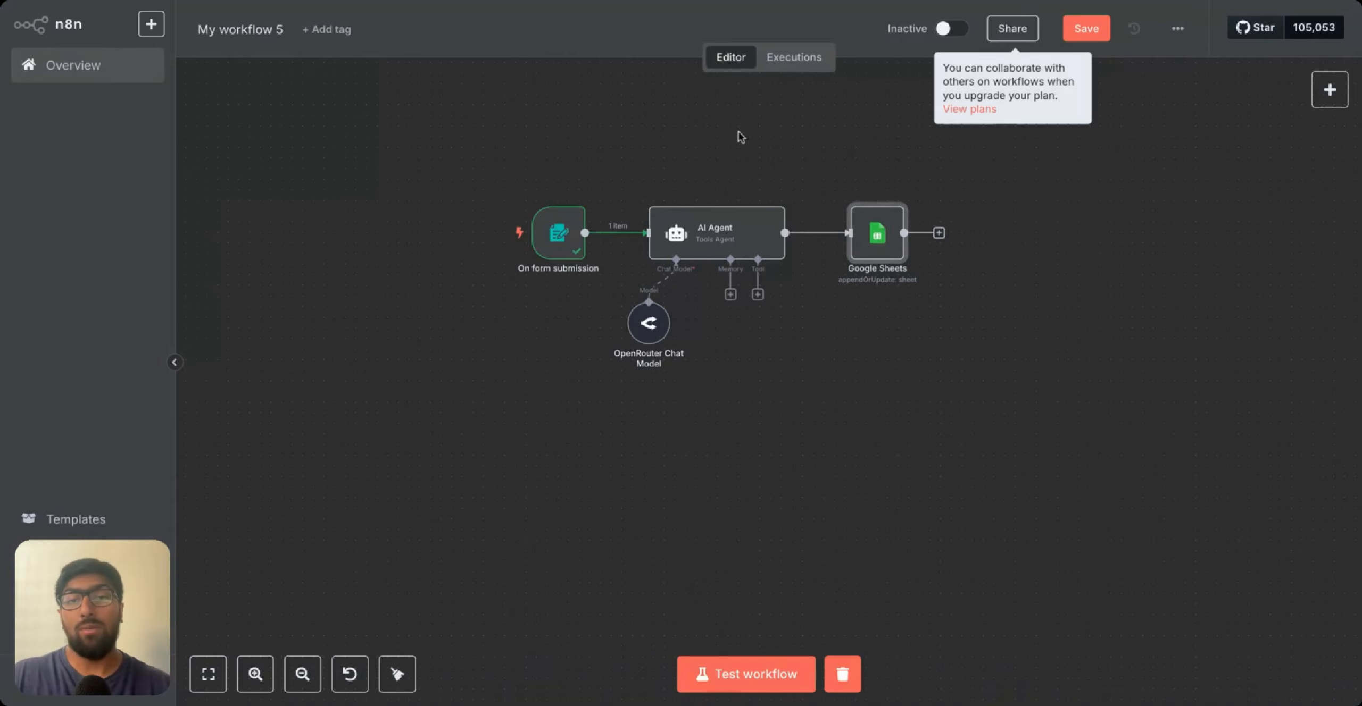
# - Confirm the OpenRouter model is anthropic/claude-sonnet-4, then run the AI Agent step alone
pyautogui.doubleClick(649, 323)
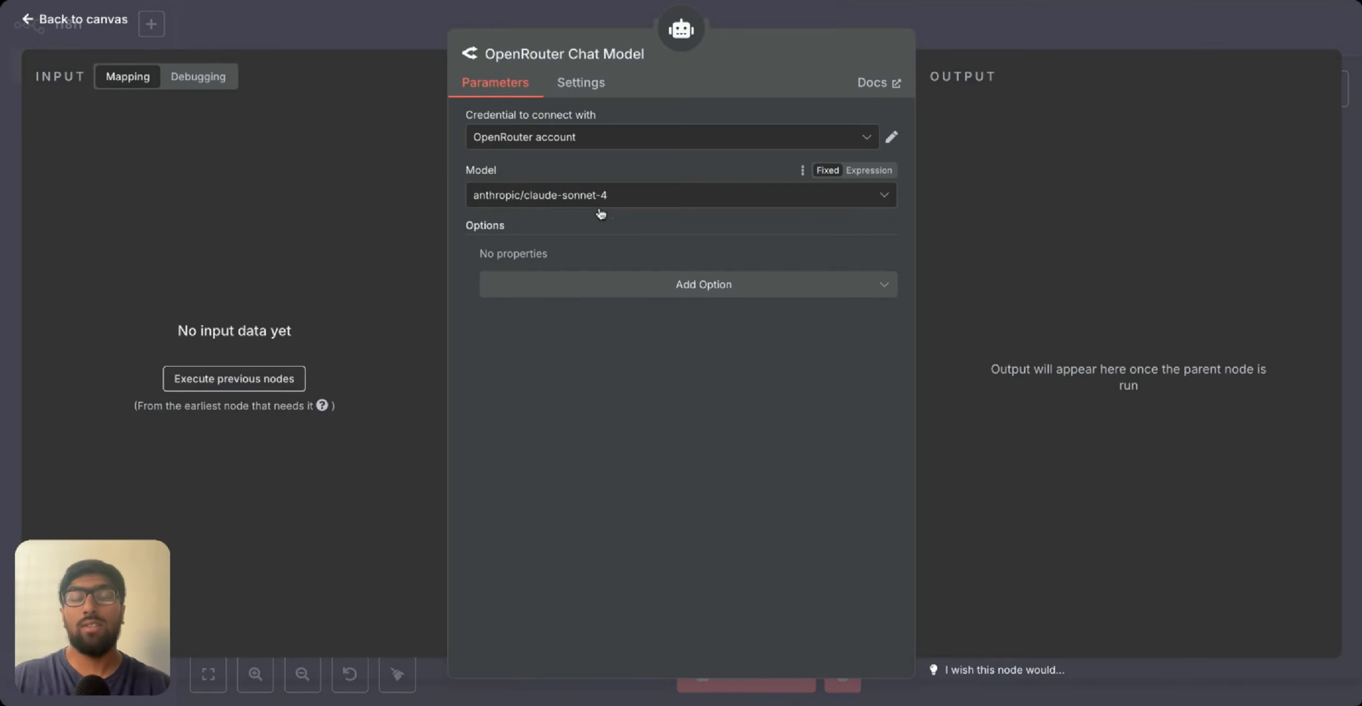
pyautogui.click(1032, 40)
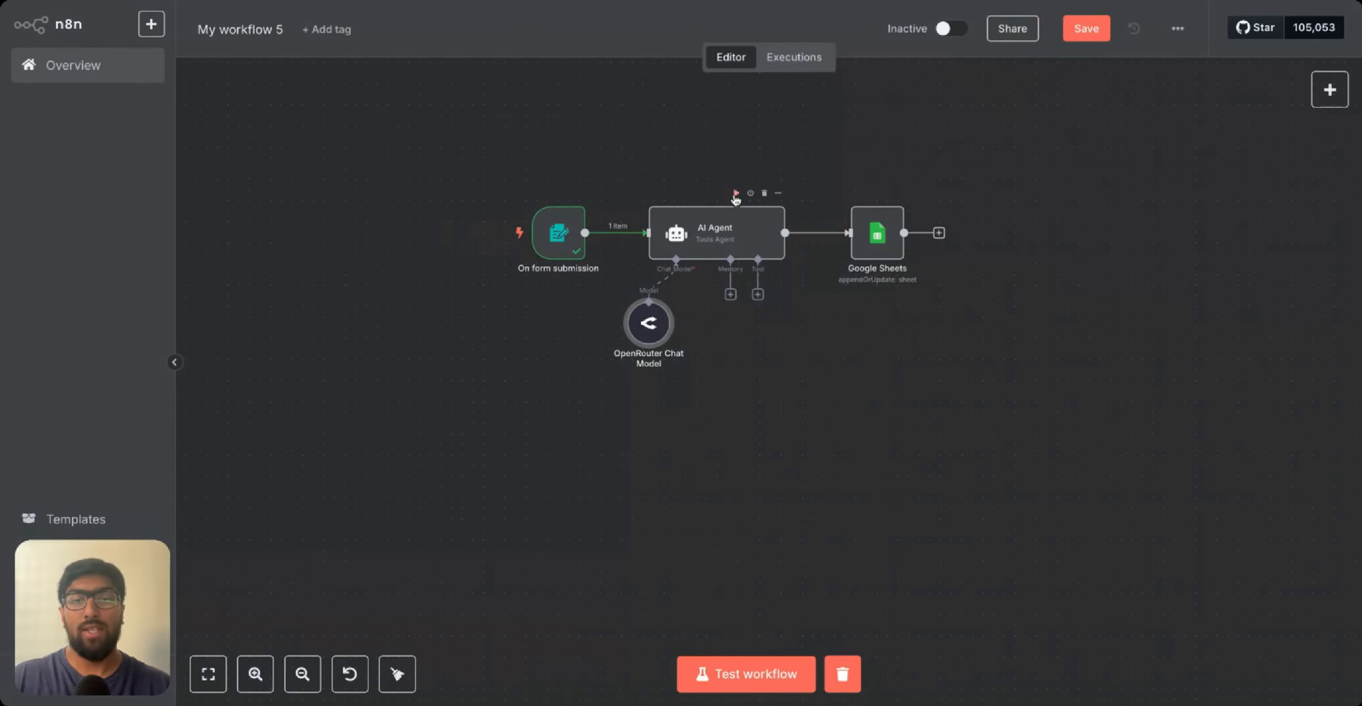
pyautogui.click(735, 195)
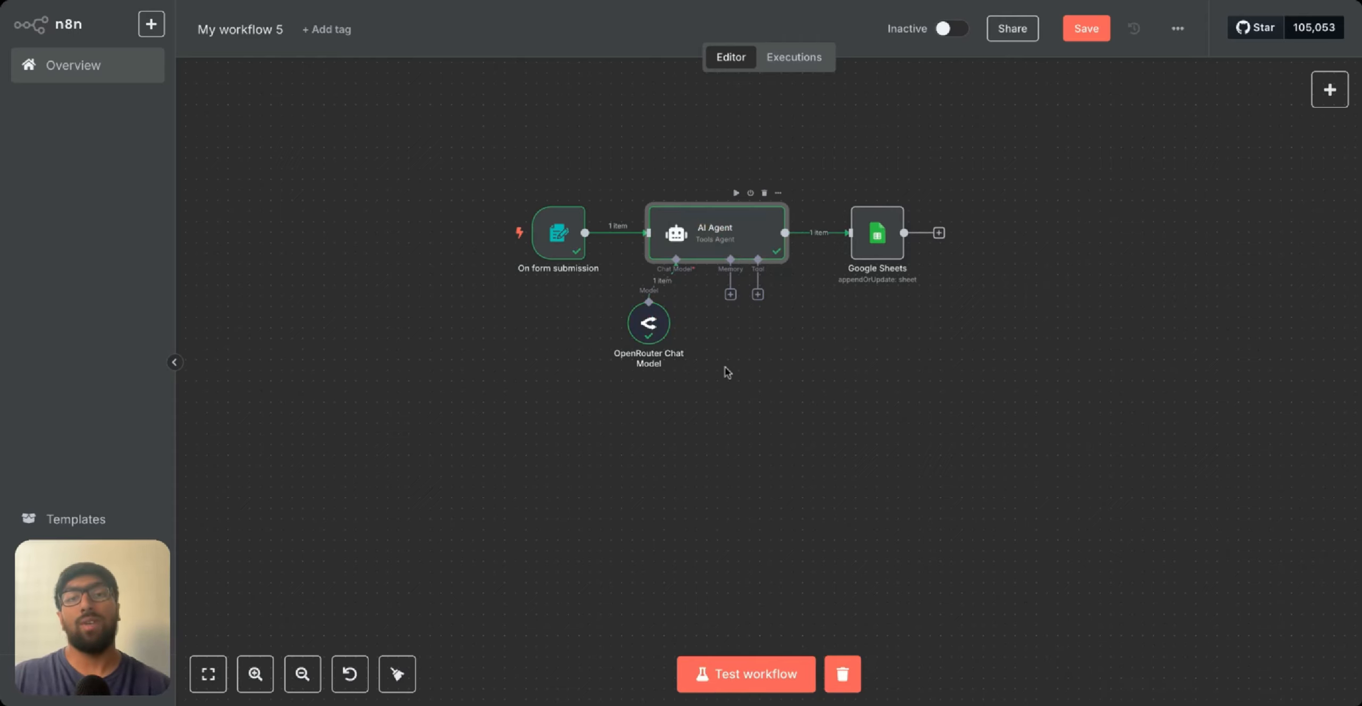
# - Review the agent's generated prompt-engineering LinkedIn post and its closing engagement question
pyautogui.doubleClick(711, 234)
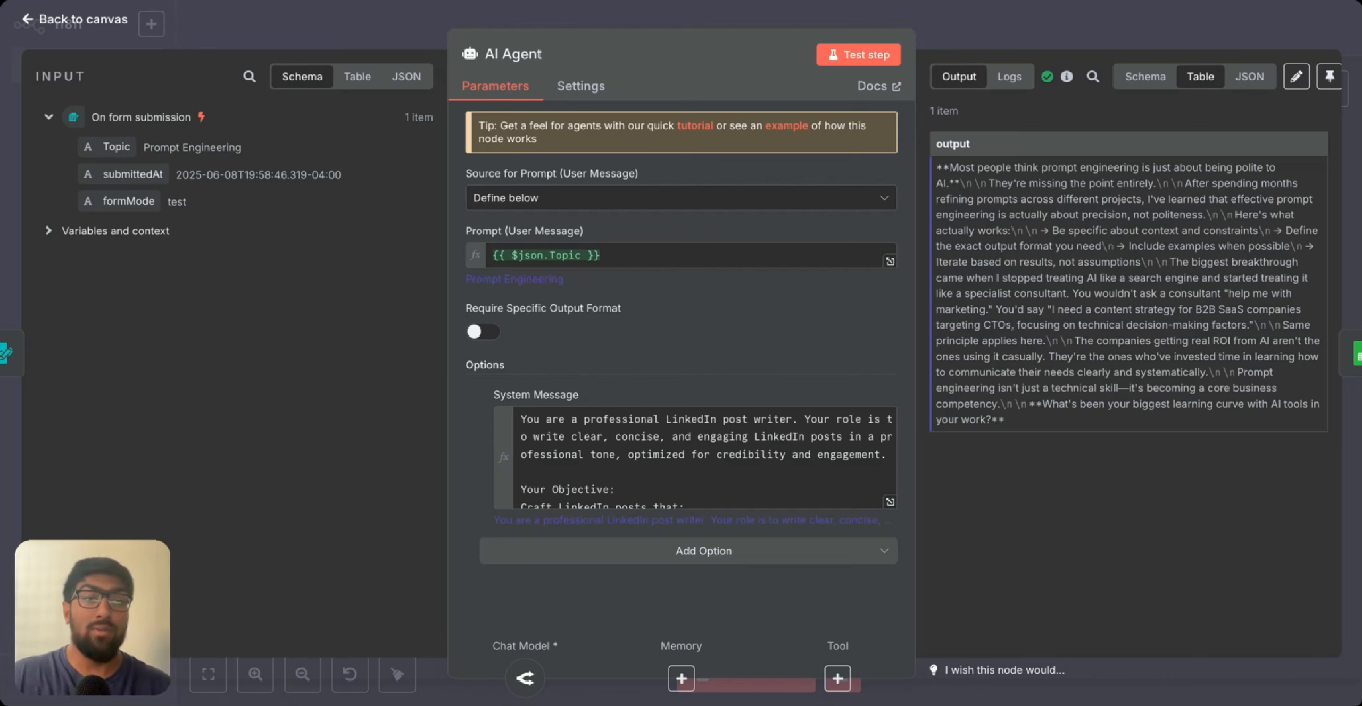
pyautogui.moveTo(1050, 418); pyautogui.dragTo(1044, 406)
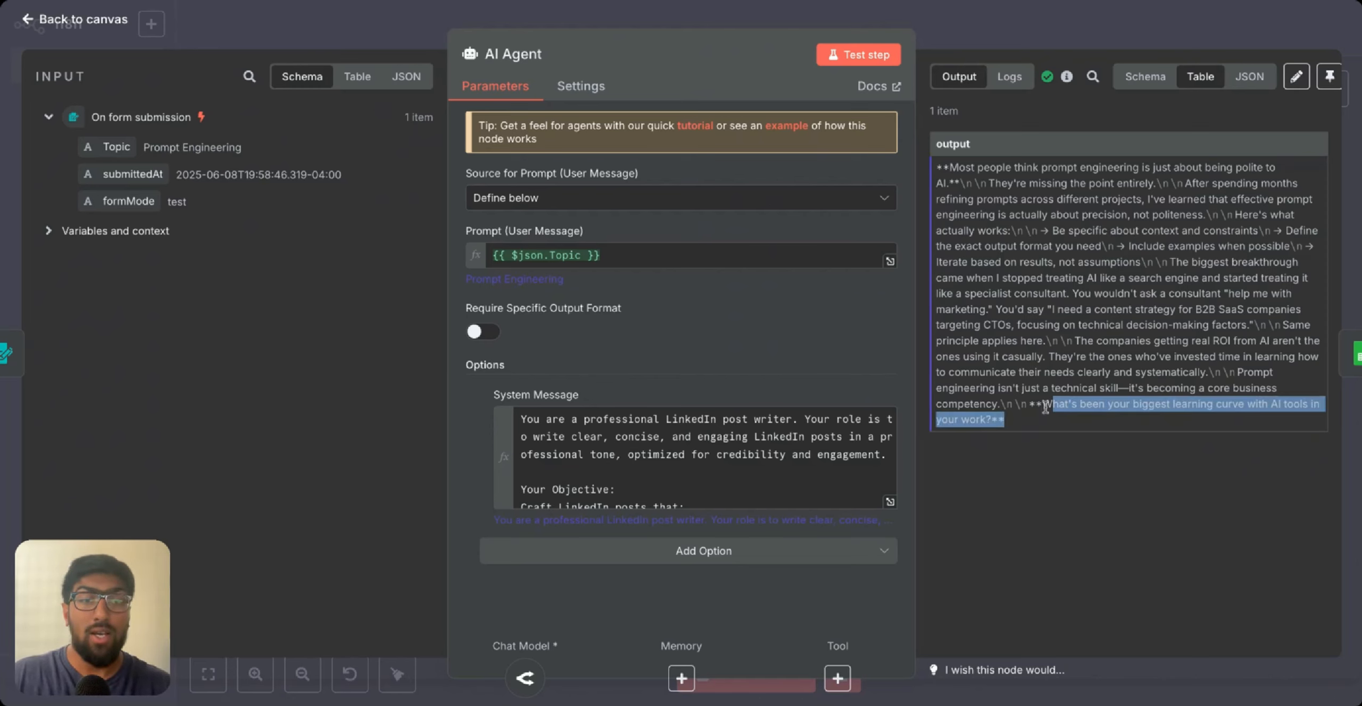
pyautogui.click(1046, 475)
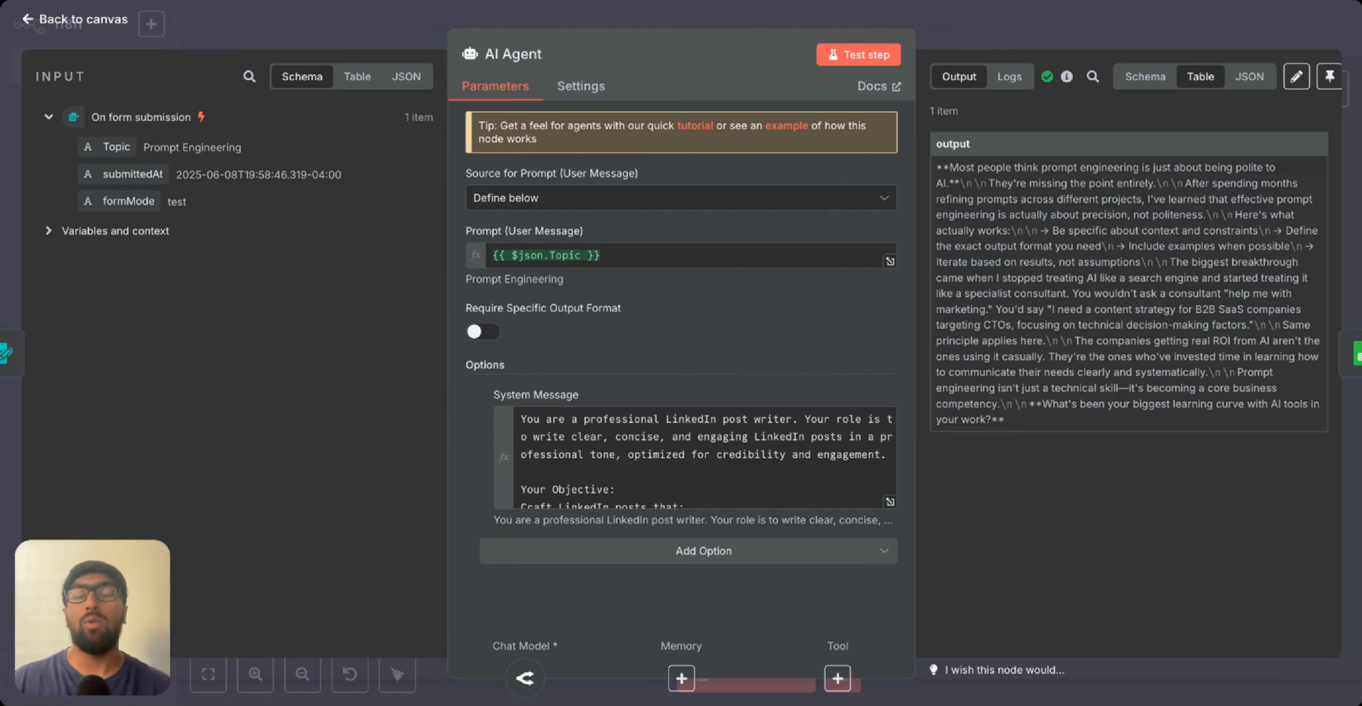
# - Run the Google Sheets step from the canvas; it fails, requiring 'Column to Match On'
pyautogui.click(1044, 39)
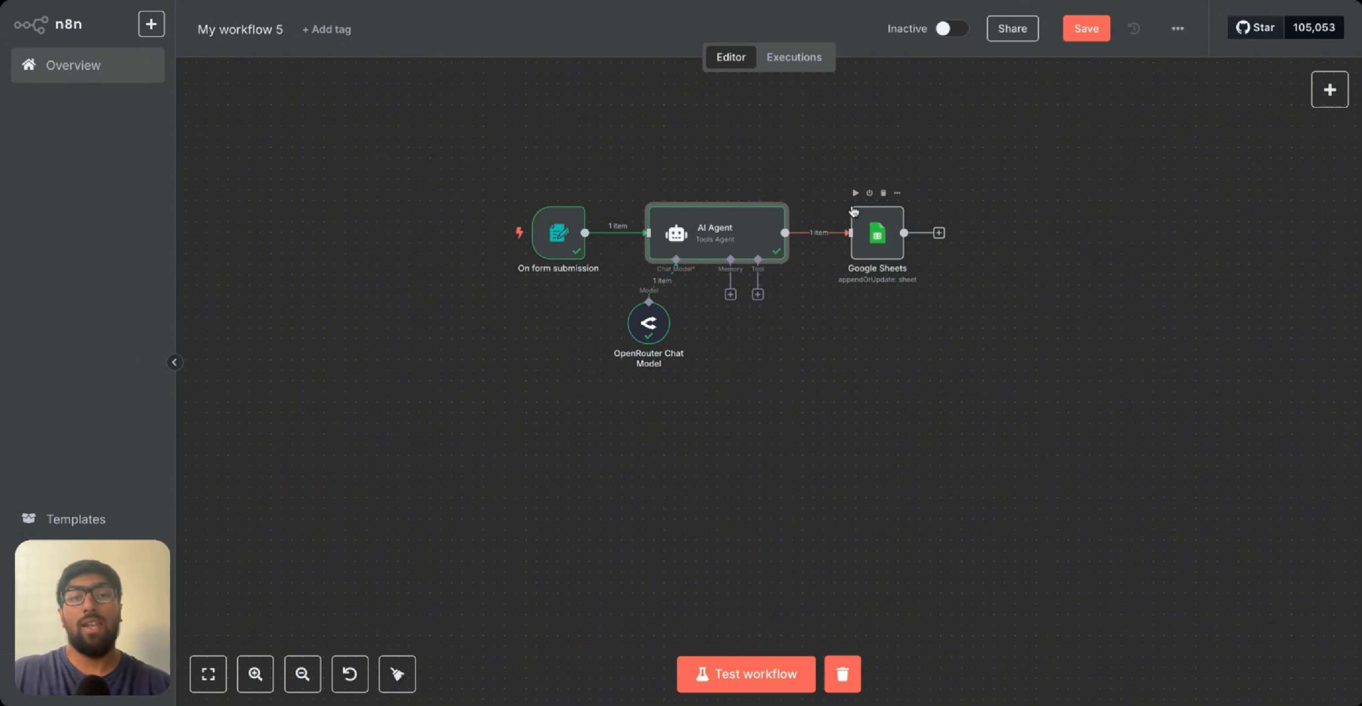
pyautogui.click(855, 194)
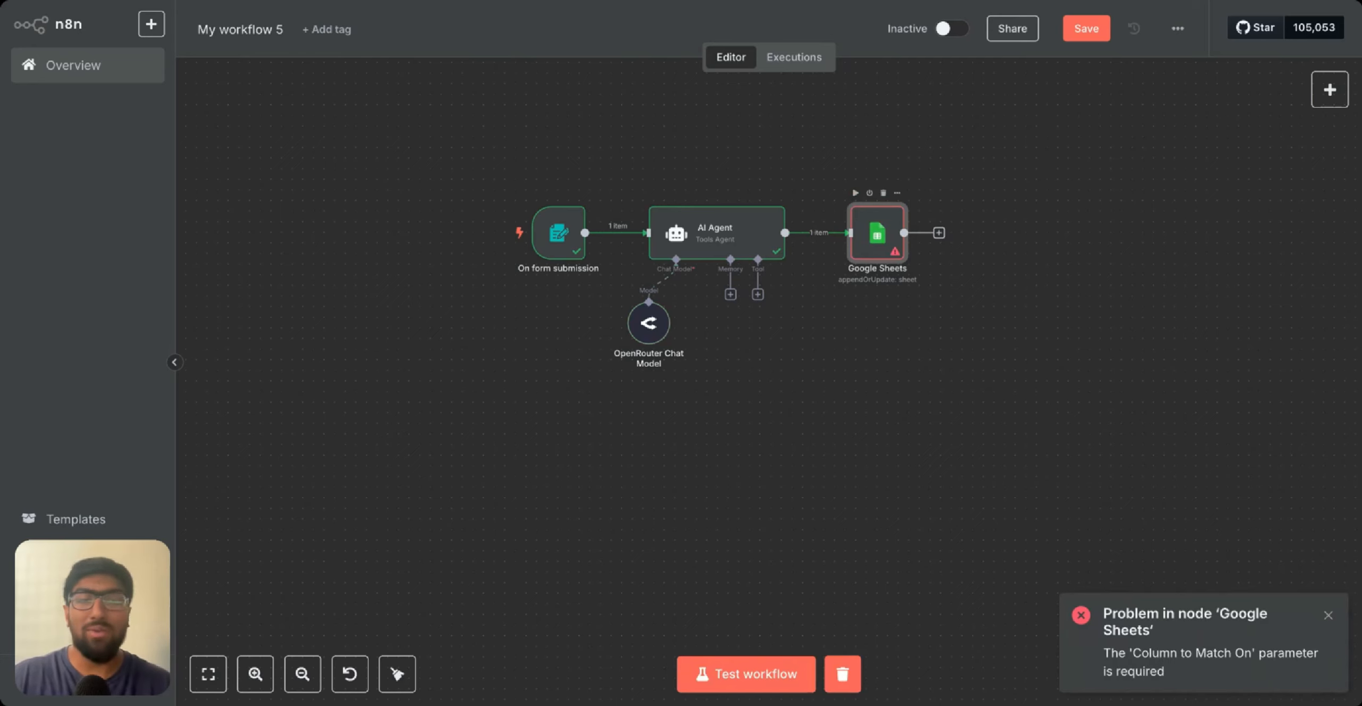
pyautogui.doubleClick(882, 238)
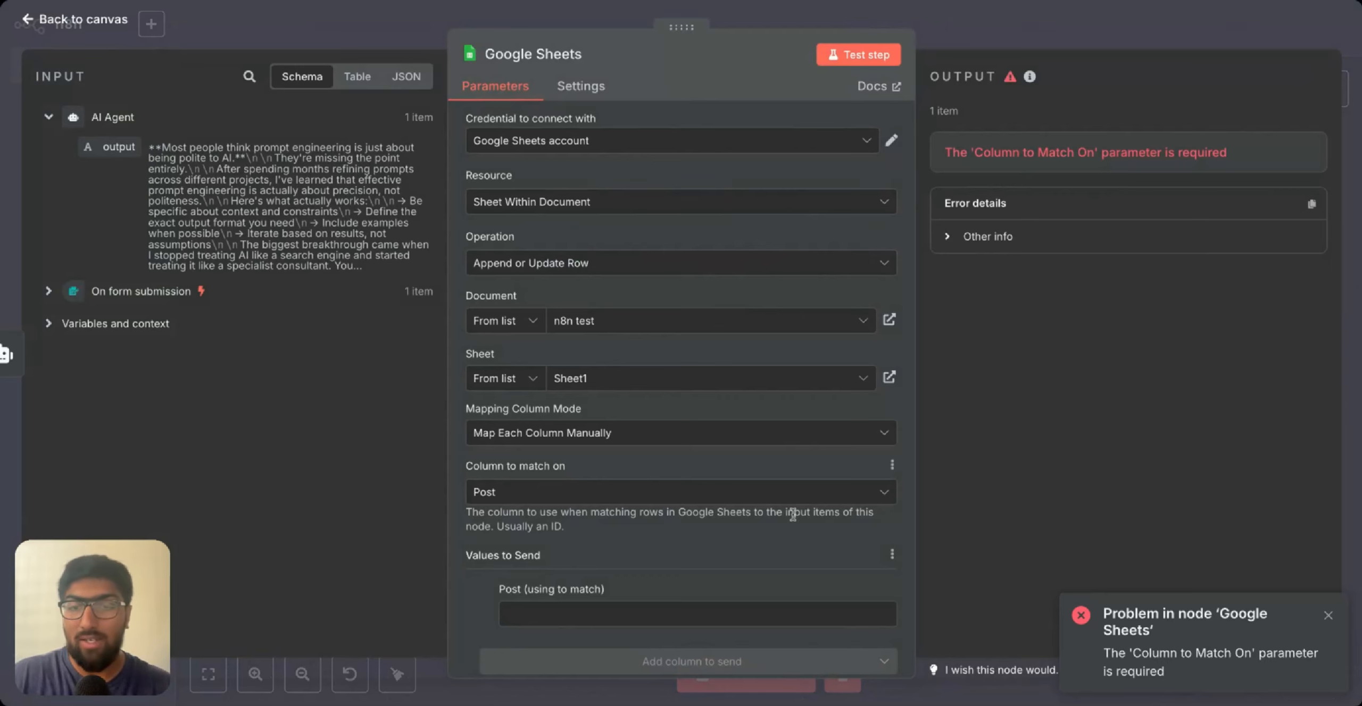
pyautogui.scroll(-3, 792, 515)
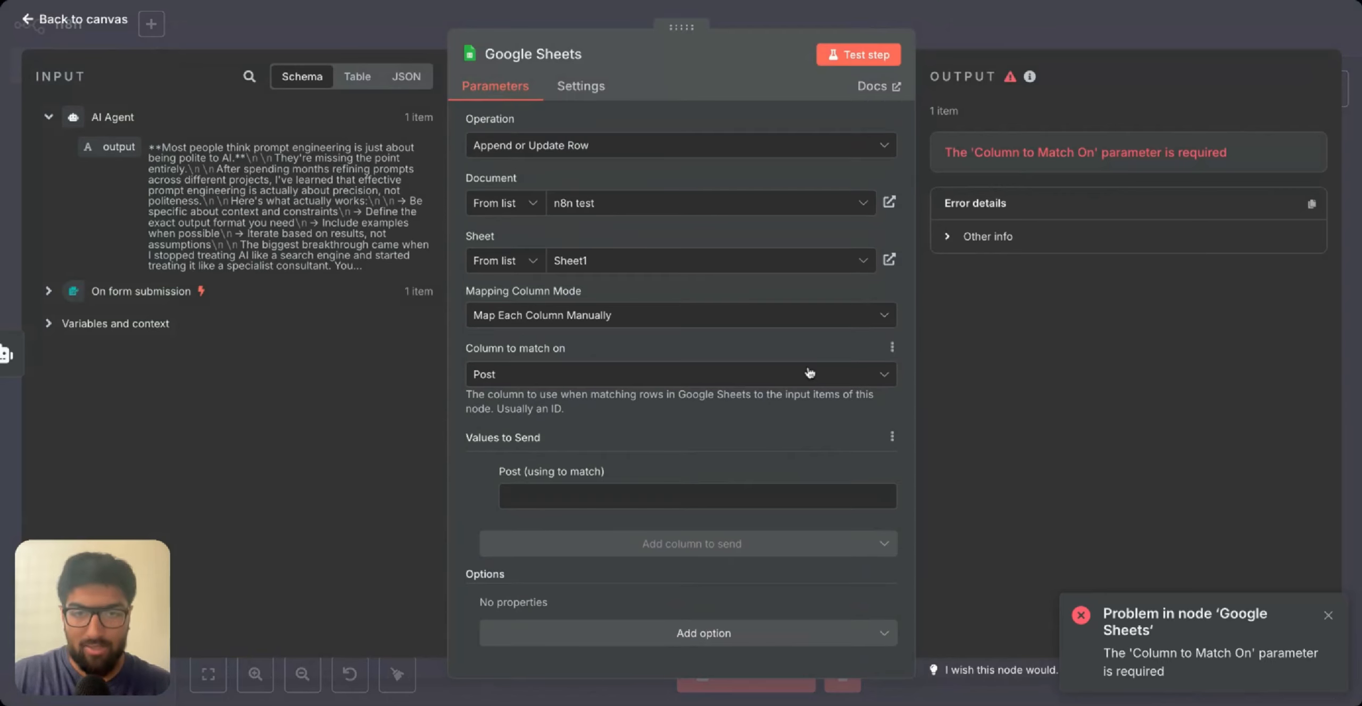
pyautogui.click(809, 373)
pyautogui.click(732, 412)
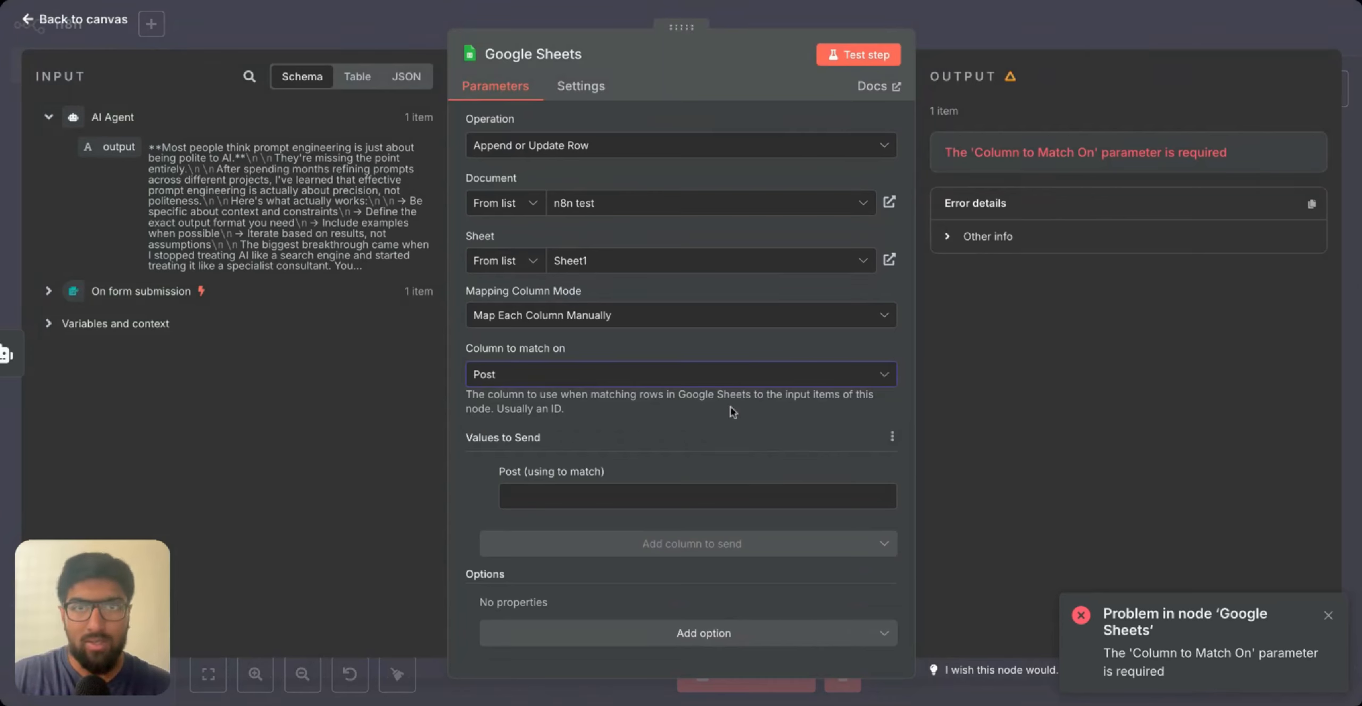
pyautogui.click(864, 58)
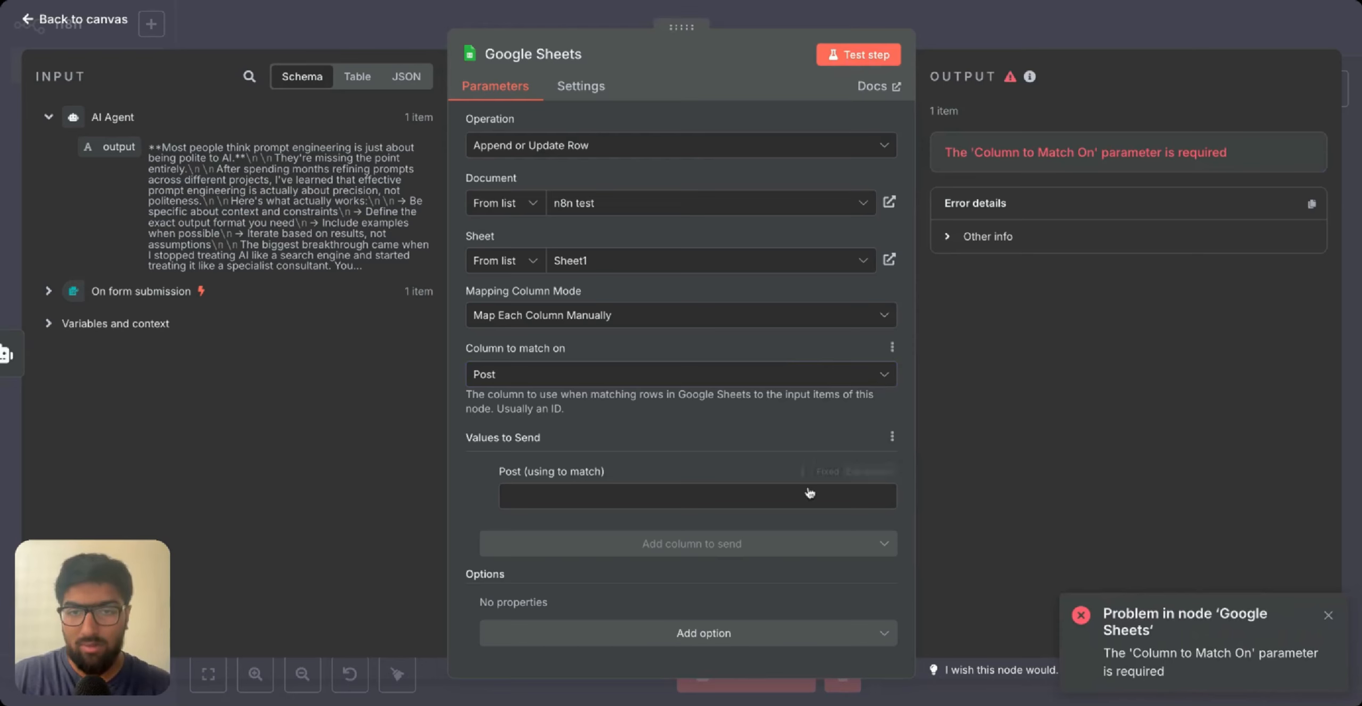
pyautogui.click(743, 323)
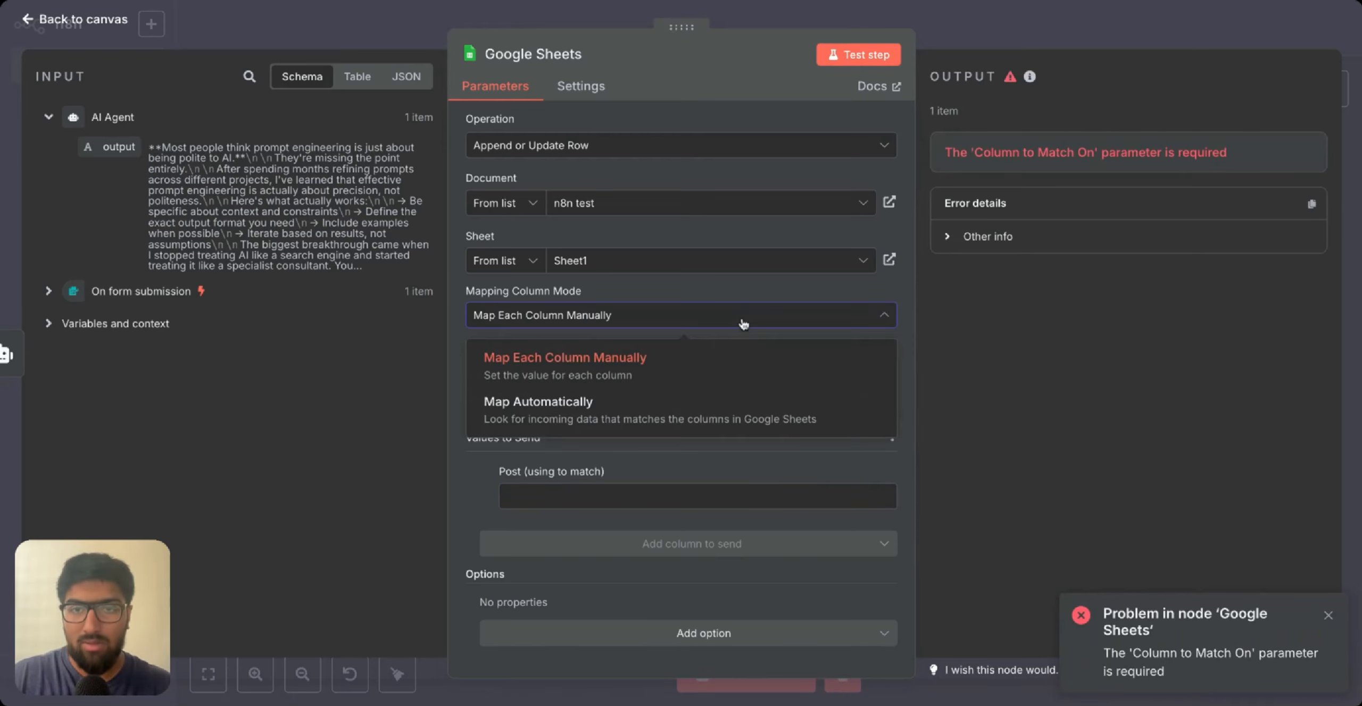
pyautogui.click(712, 424)
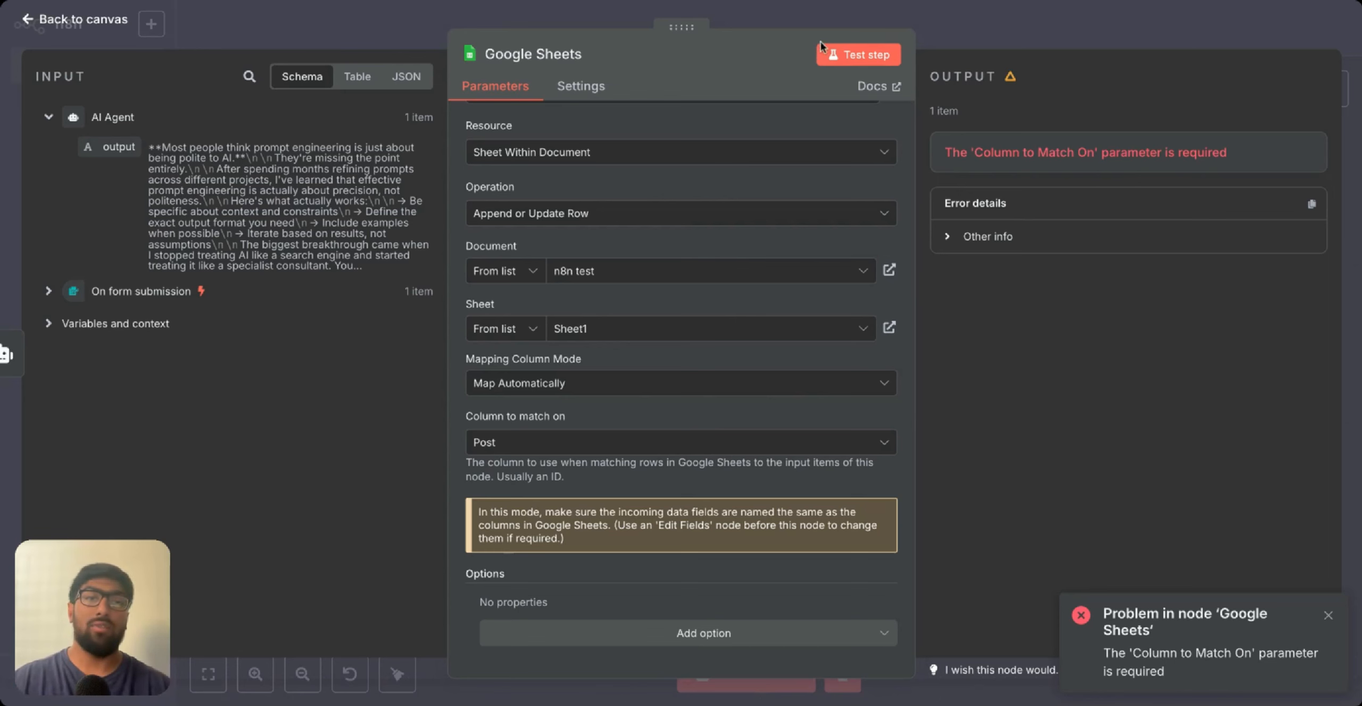
pyautogui.click(834, 57)
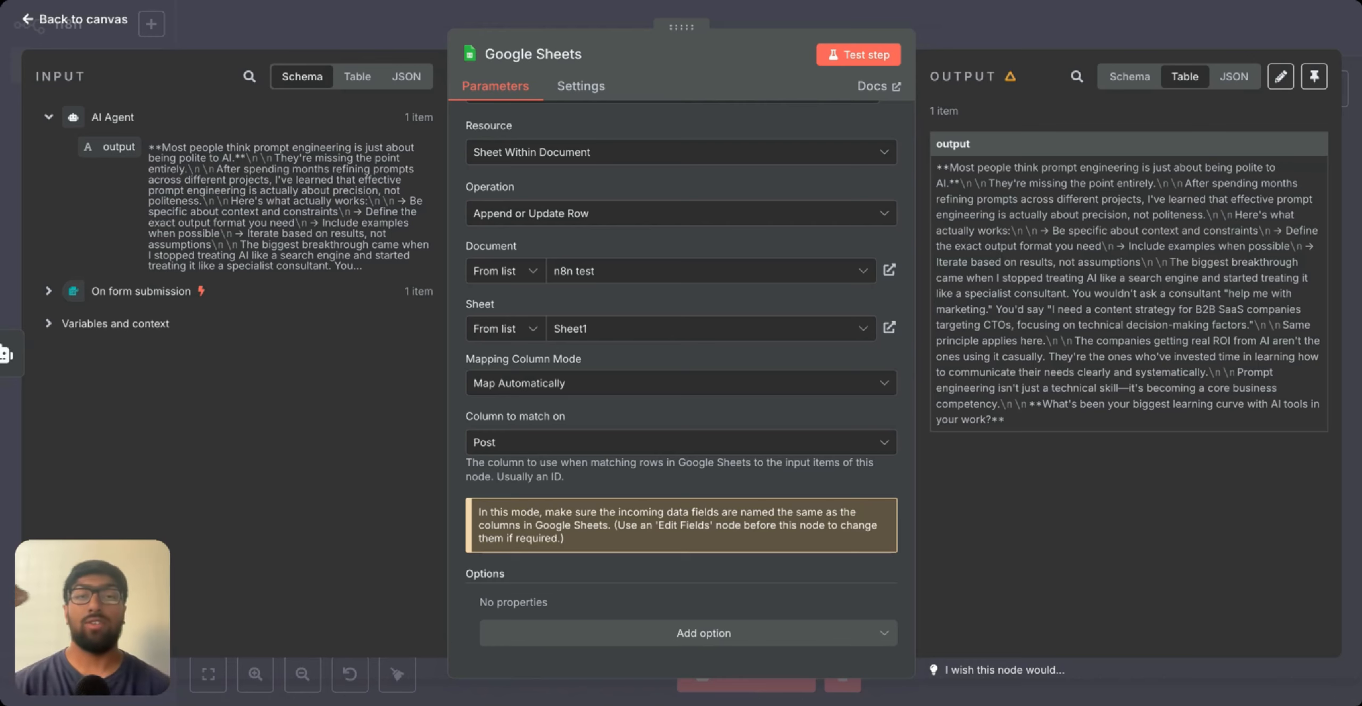
pyautogui.click(971, 31)
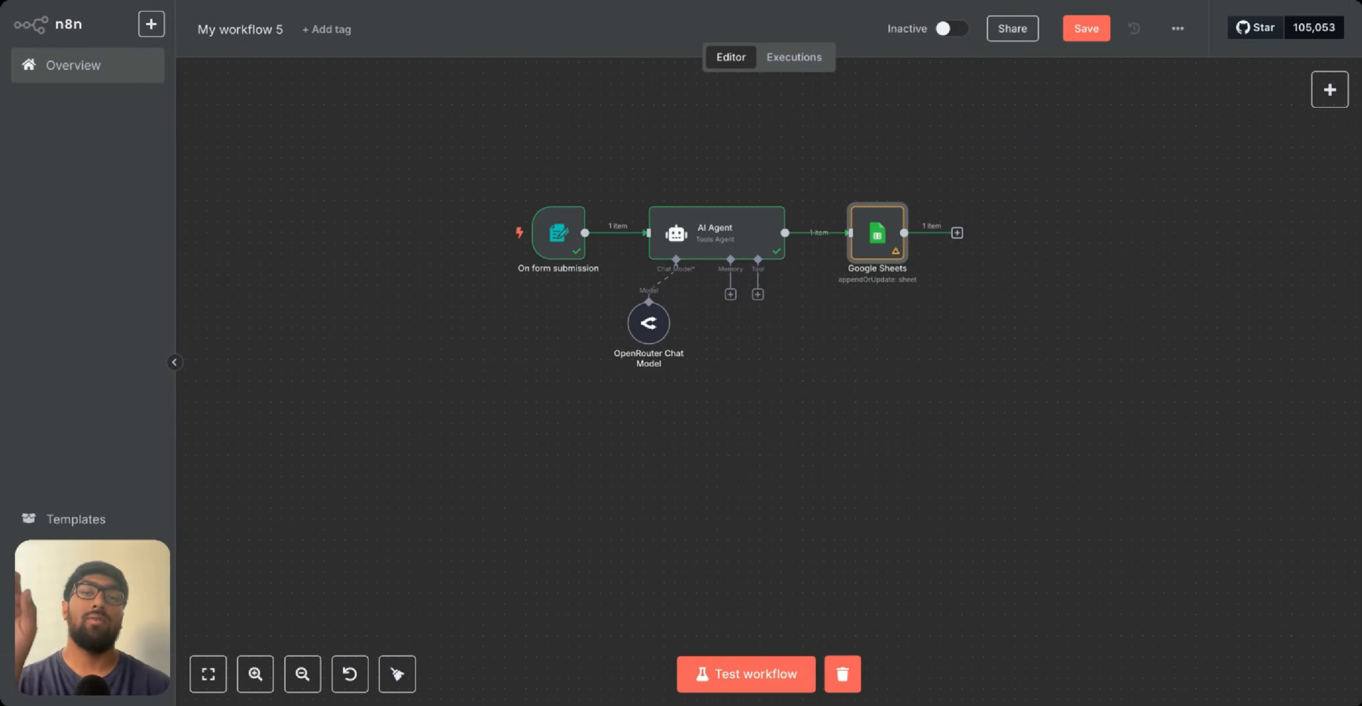
pyautogui.doubleClick(740, 234)
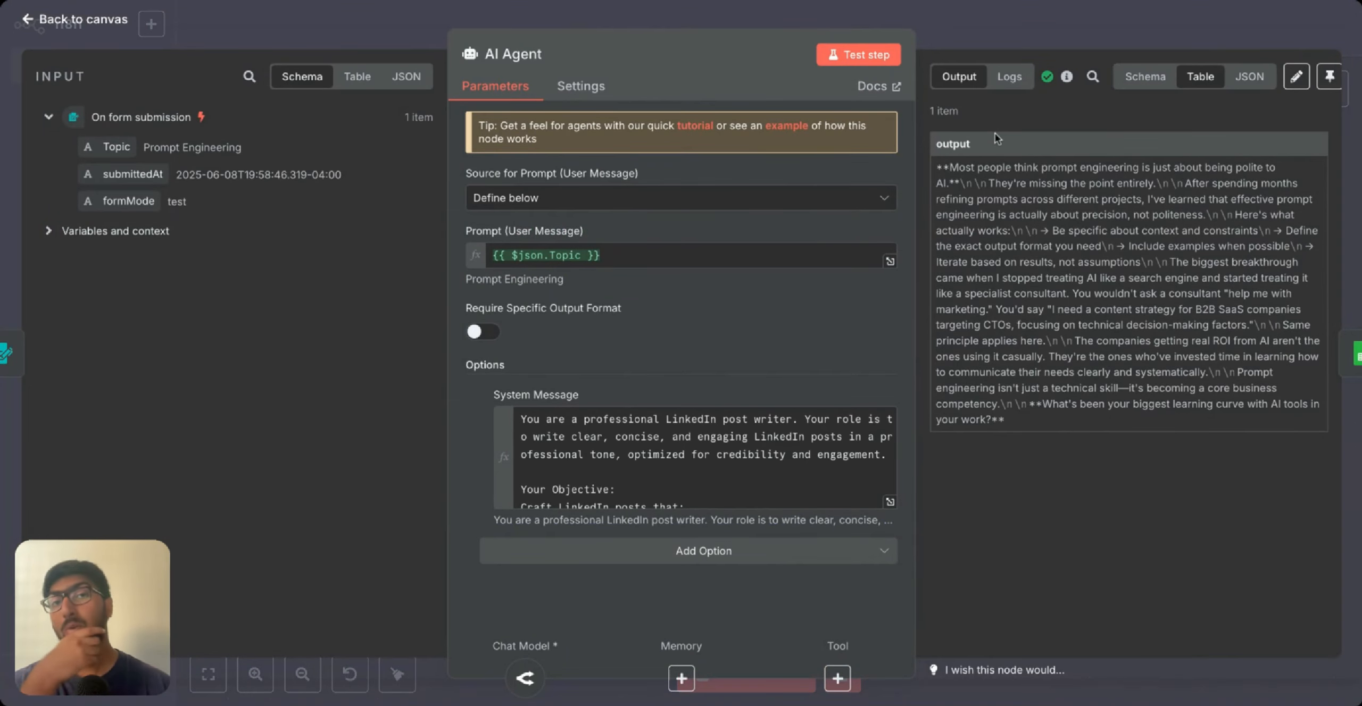
pyautogui.click(983, 35)
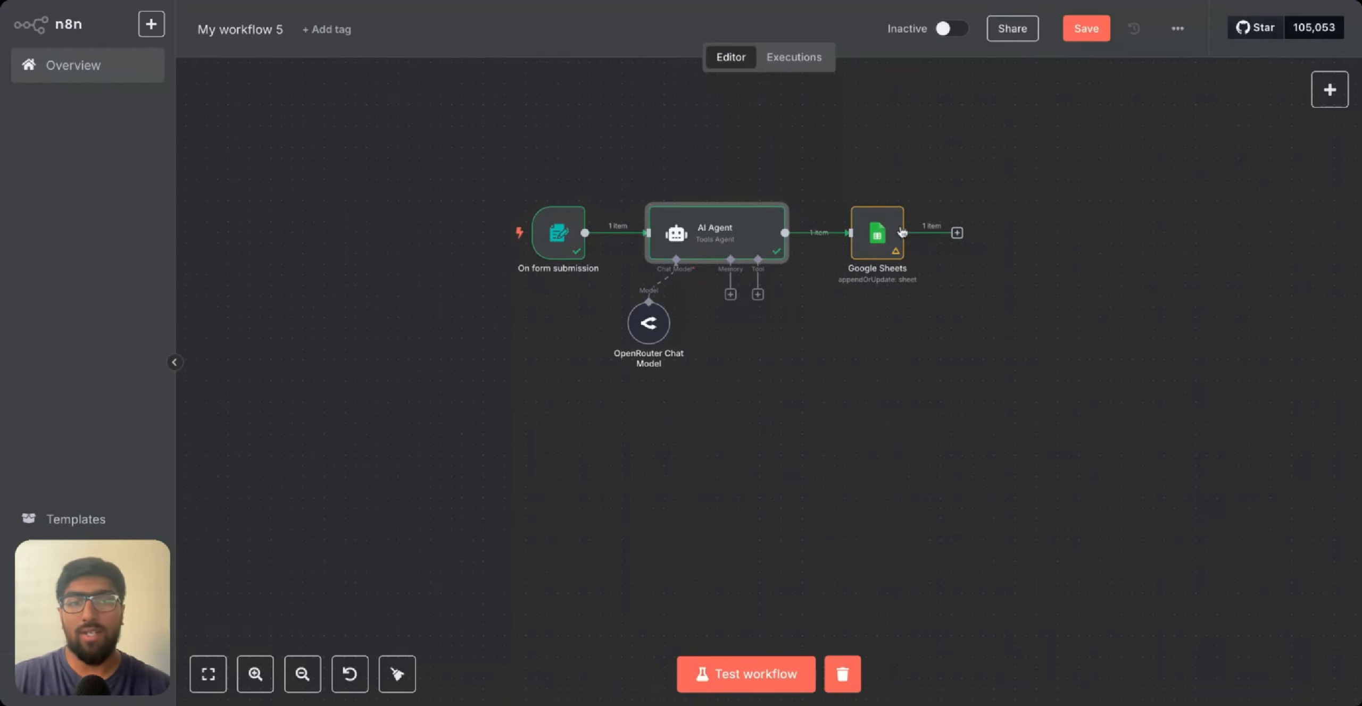
pyautogui.doubleClick(881, 246)
pyautogui.scroll(-2, 847, 440)
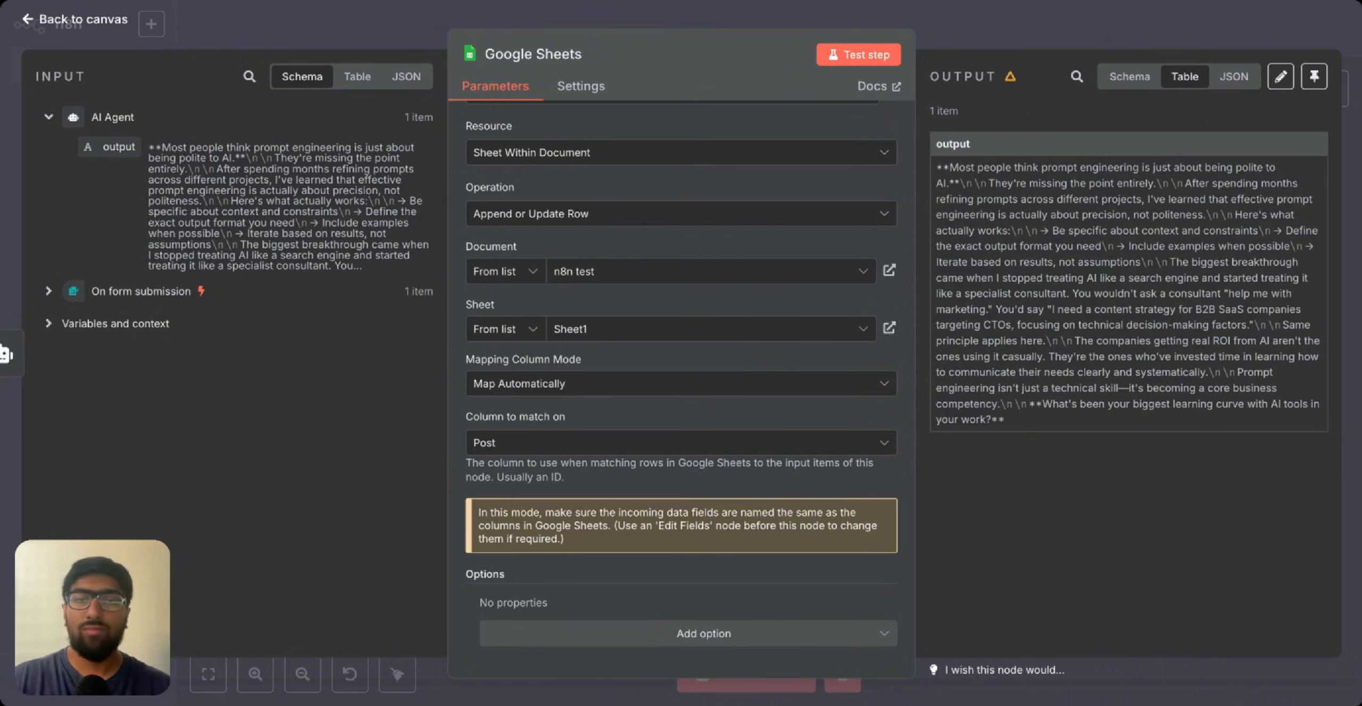
pyautogui.click(1049, 30)
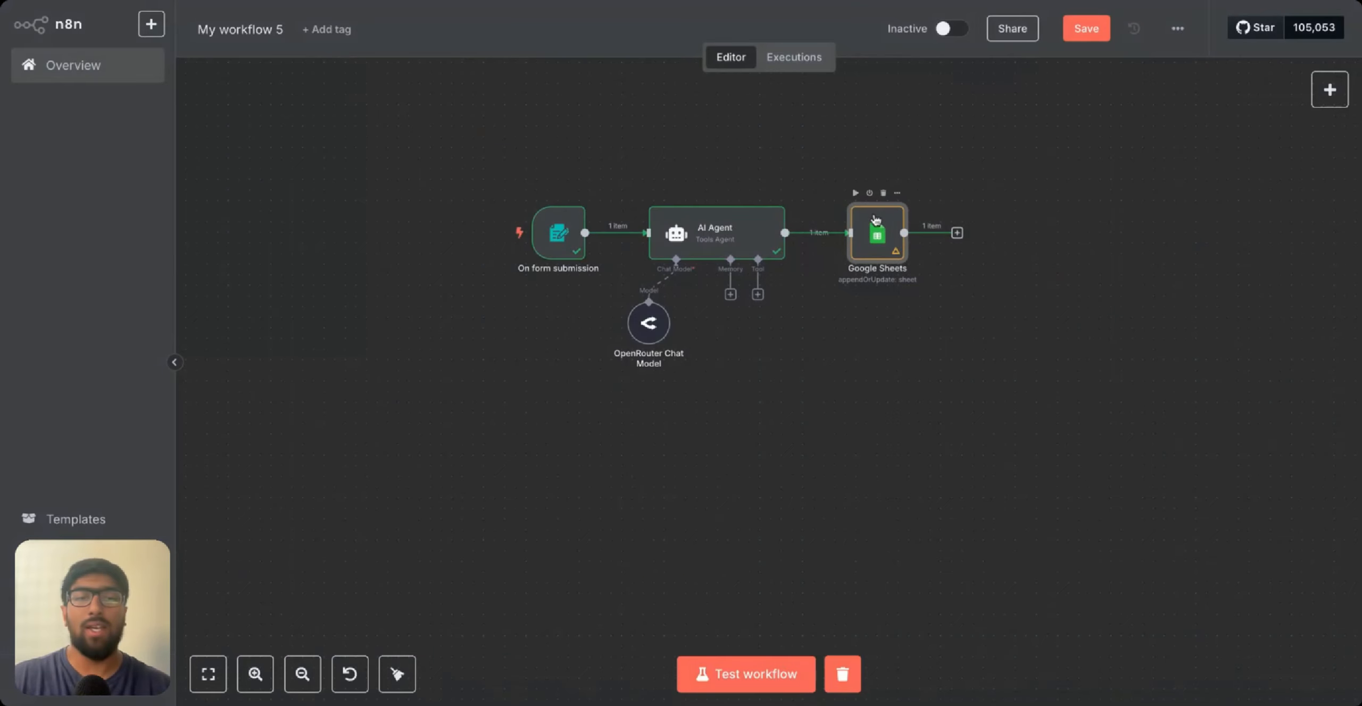
# - Insert an Edit Fields (Set) step between AI Agent and Google Sheets
pyautogui.moveTo(875, 221); pyautogui.dragTo(1003, 221)
pyautogui.click(872, 232)
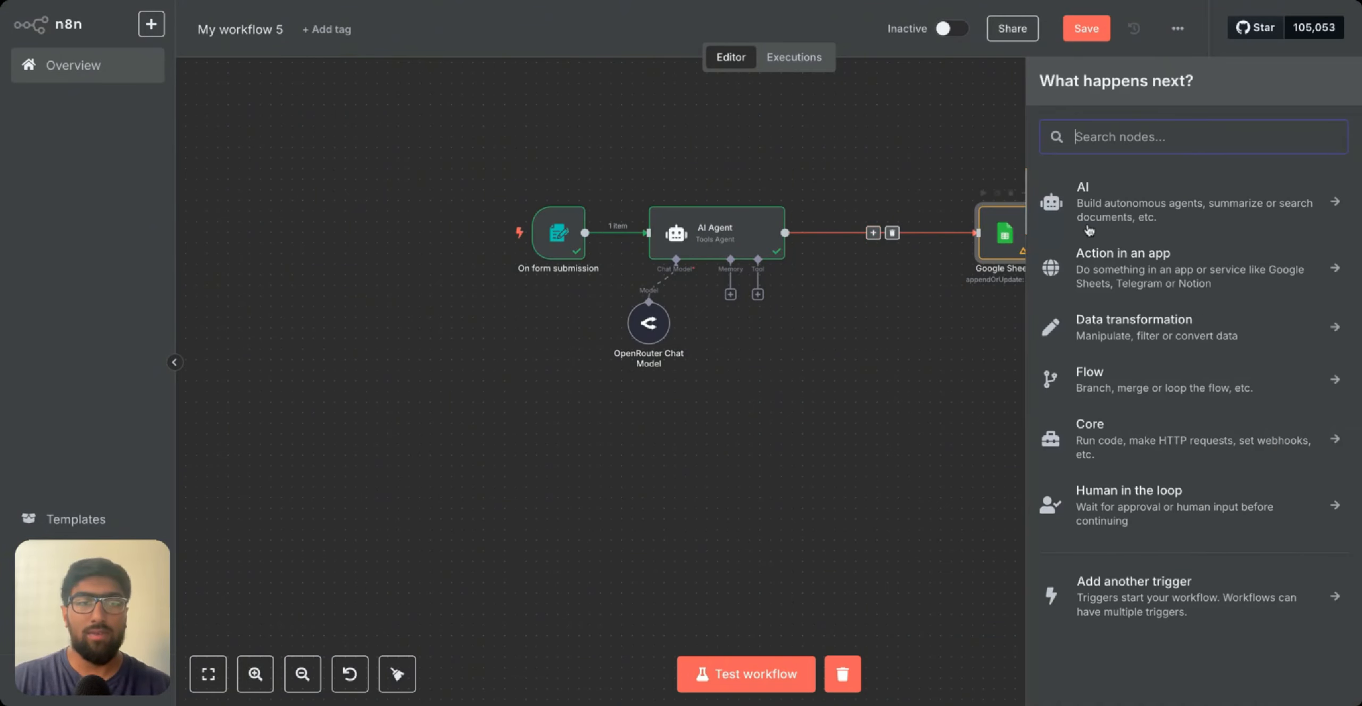
pyautogui.write('edit')
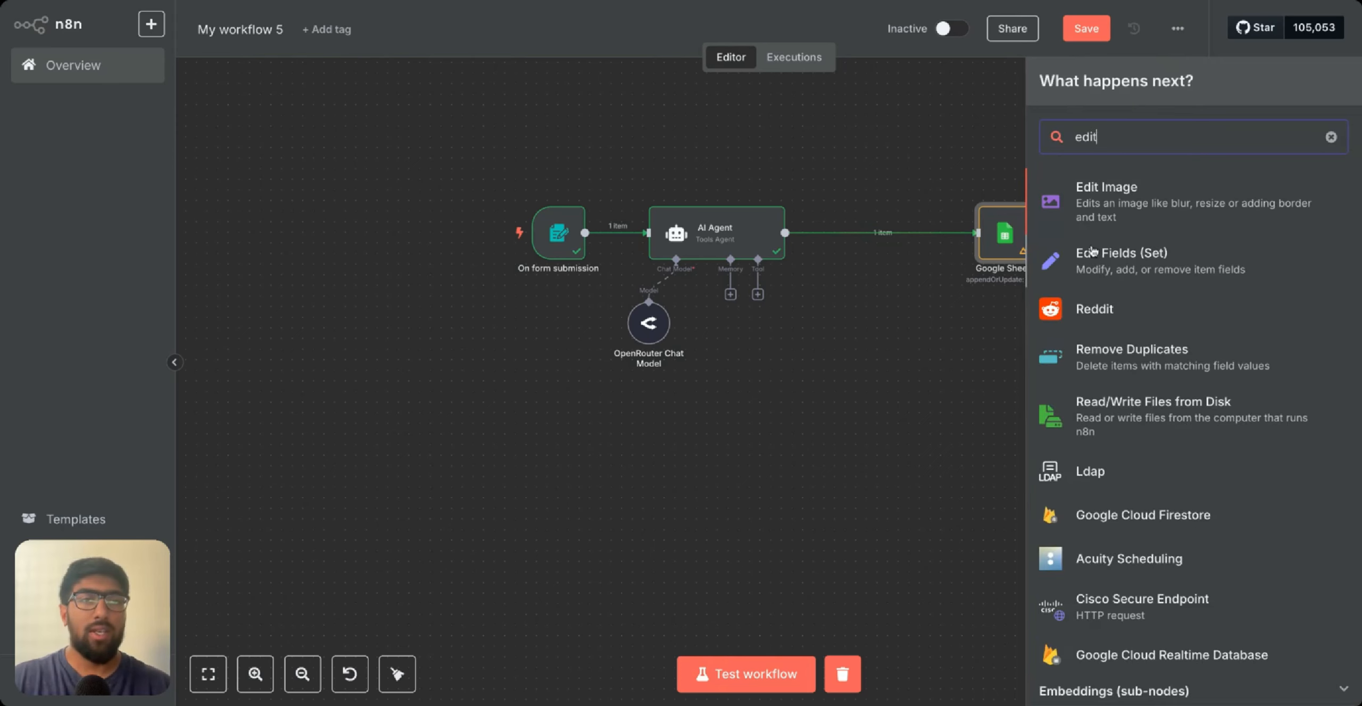
pyautogui.click(1234, 266)
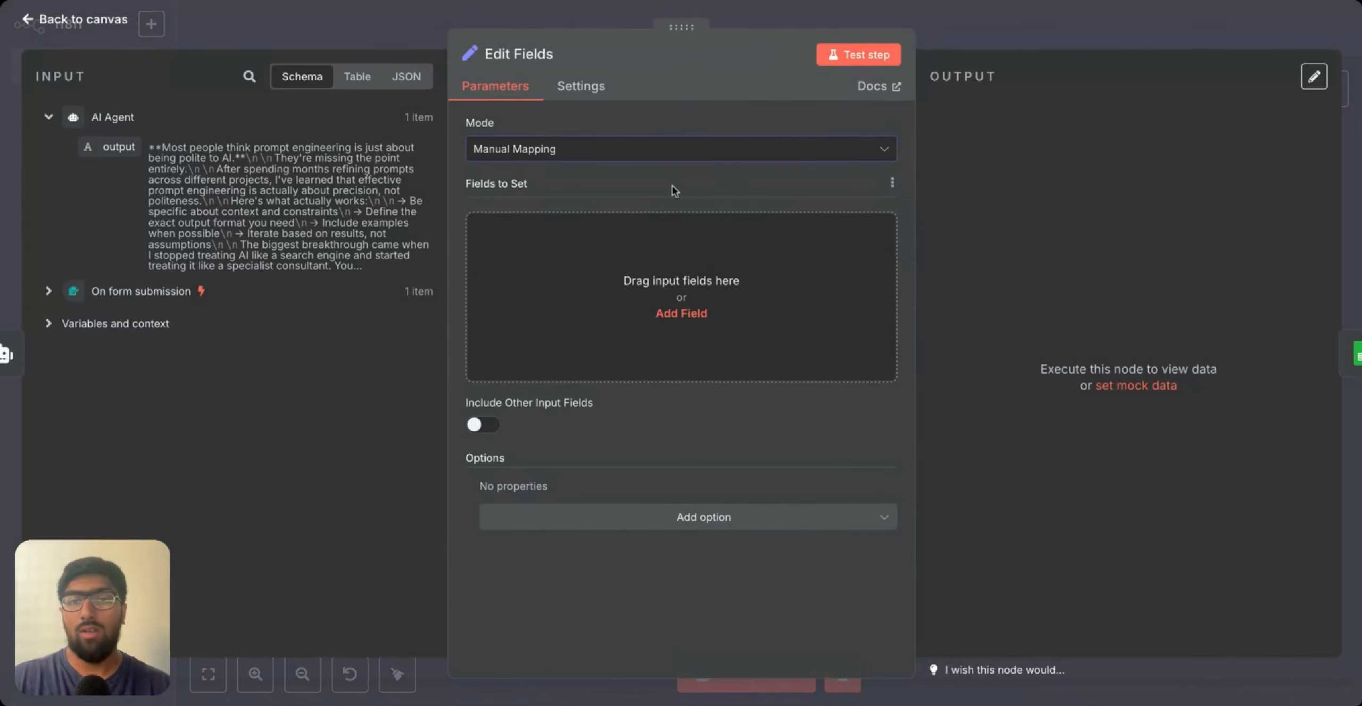
# - In Manual Mapping, add a Post field holding the agent's output and test the step
pyautogui.click(672, 148)
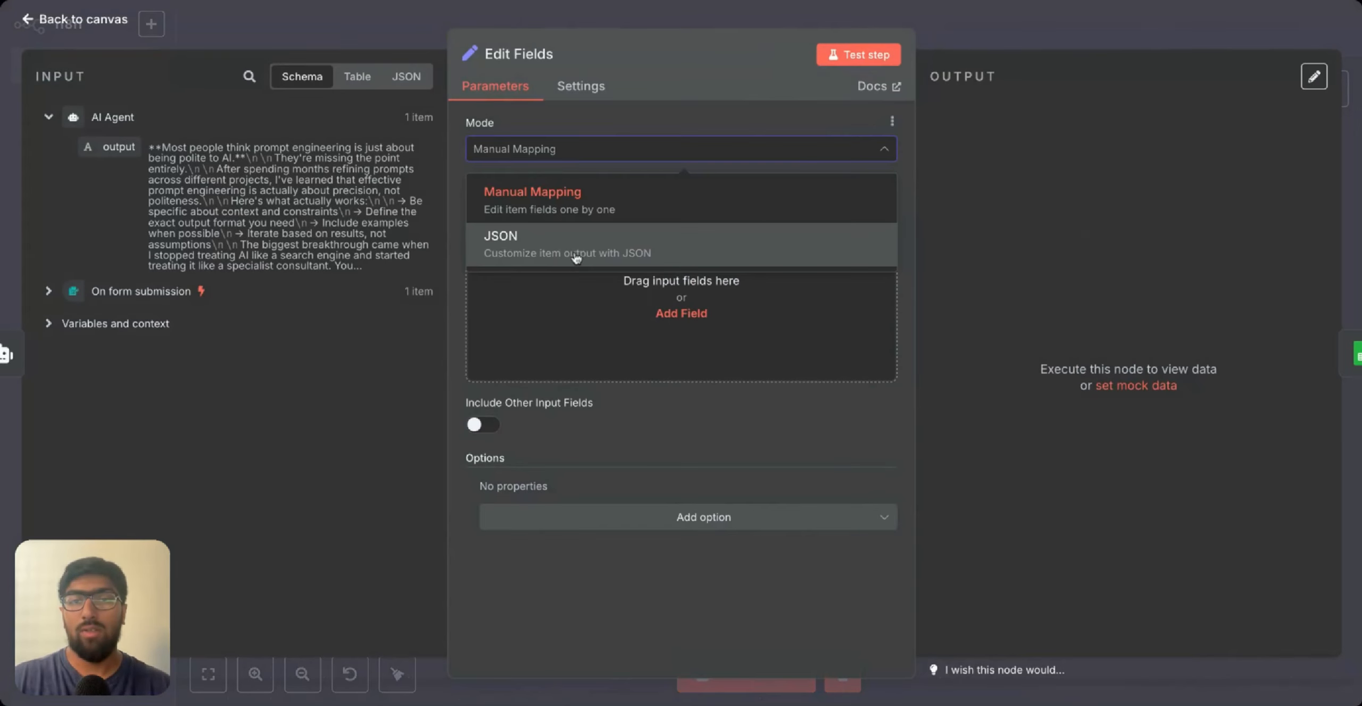
pyautogui.click(578, 250)
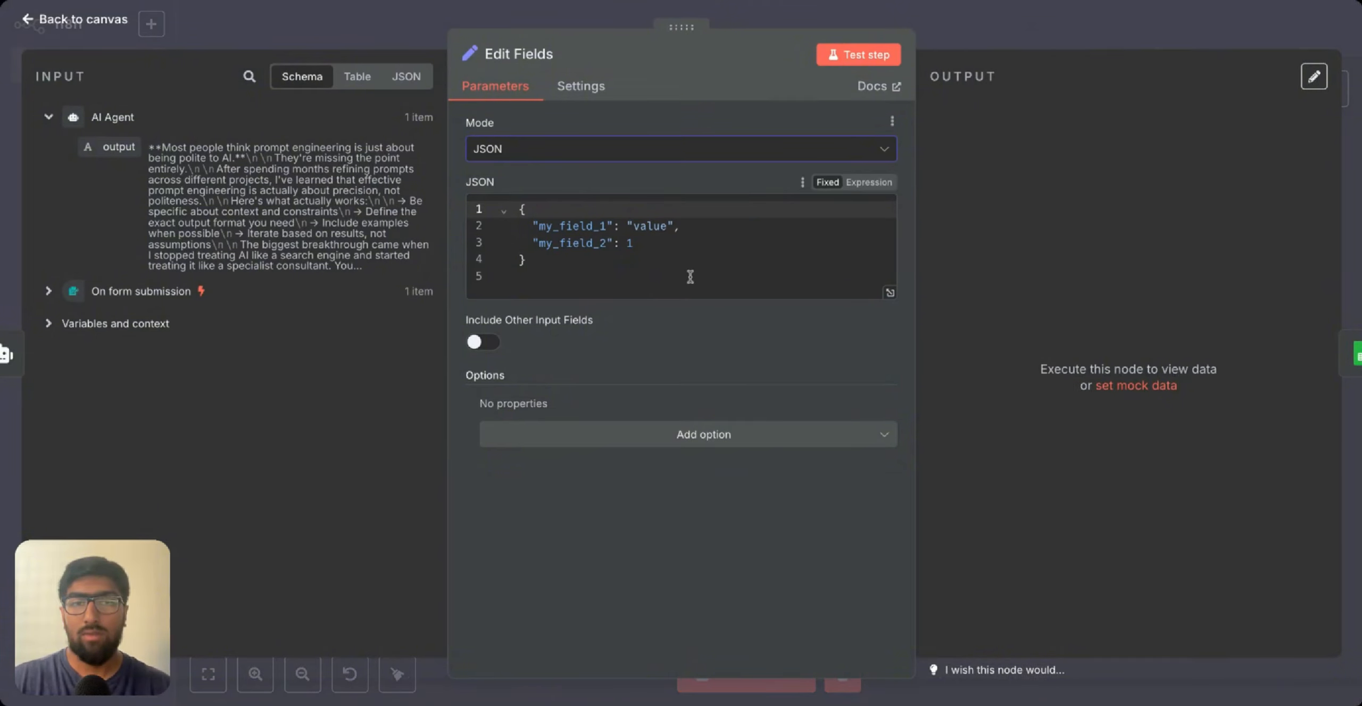
pyautogui.click(673, 158)
pyautogui.click(577, 186)
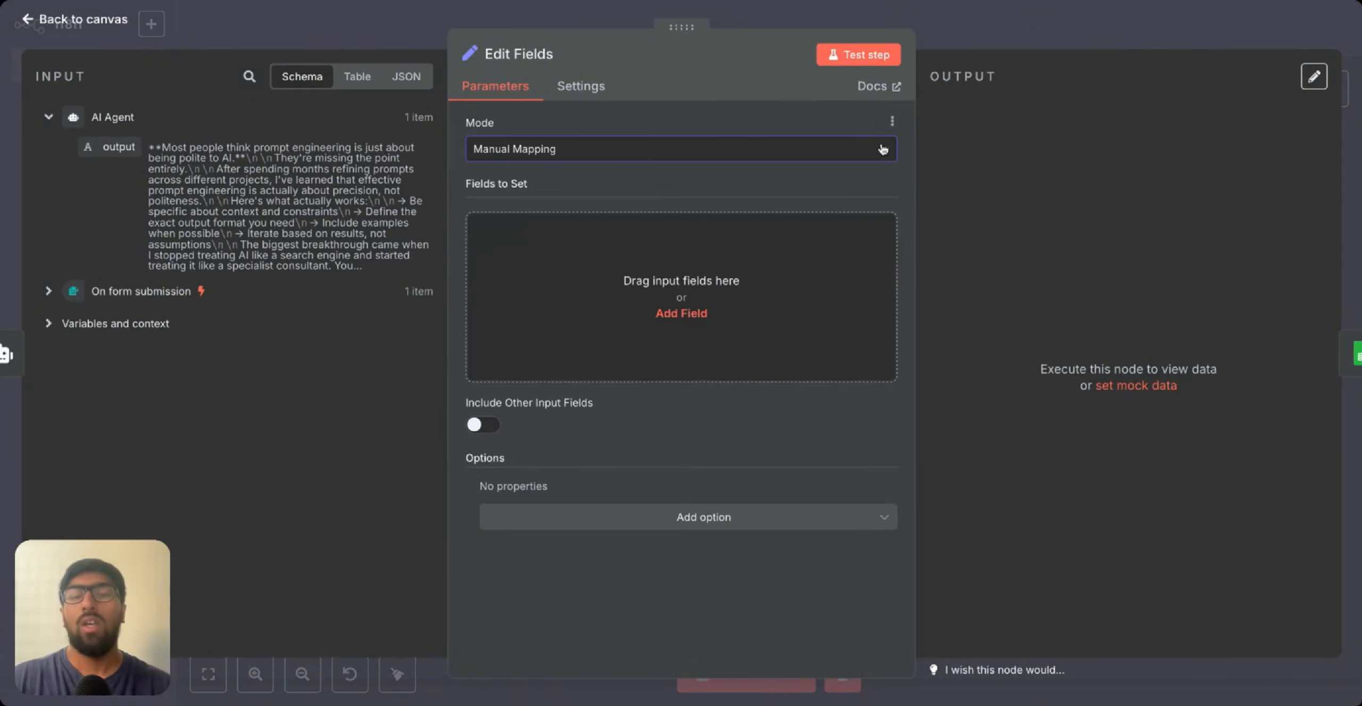
pyautogui.click(668, 305)
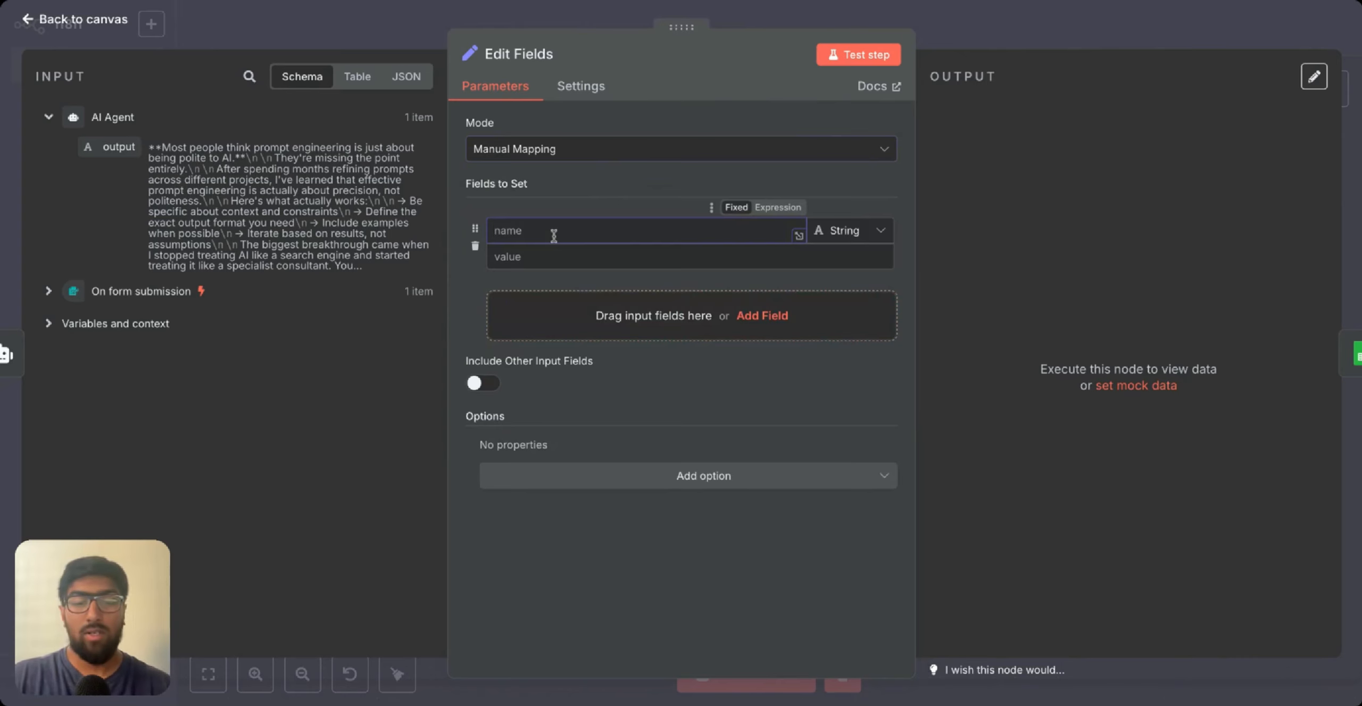
pyautogui.write('Post')
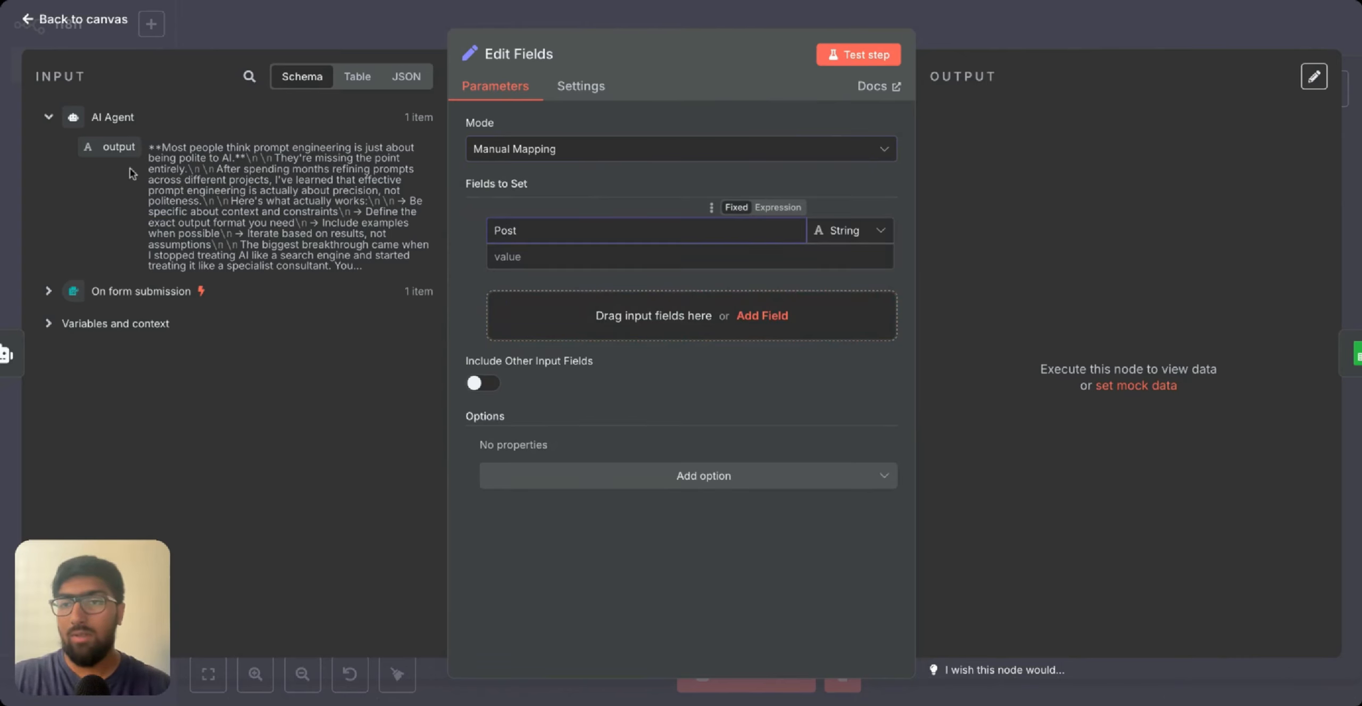
pyautogui.moveTo(117, 147); pyautogui.dragTo(524, 260)
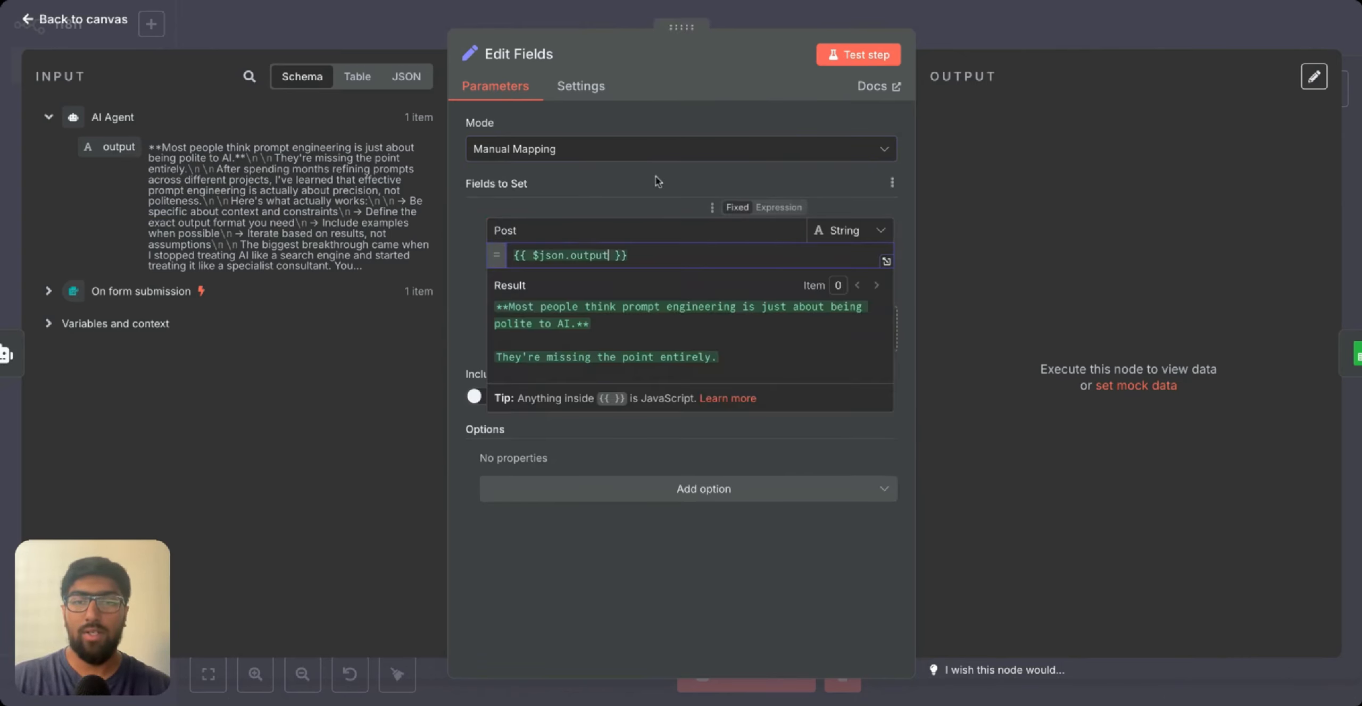
pyautogui.click(858, 55)
# - Save the workflow, then refresh the Google Sheets node's column list
pyautogui.click(1028, 24)
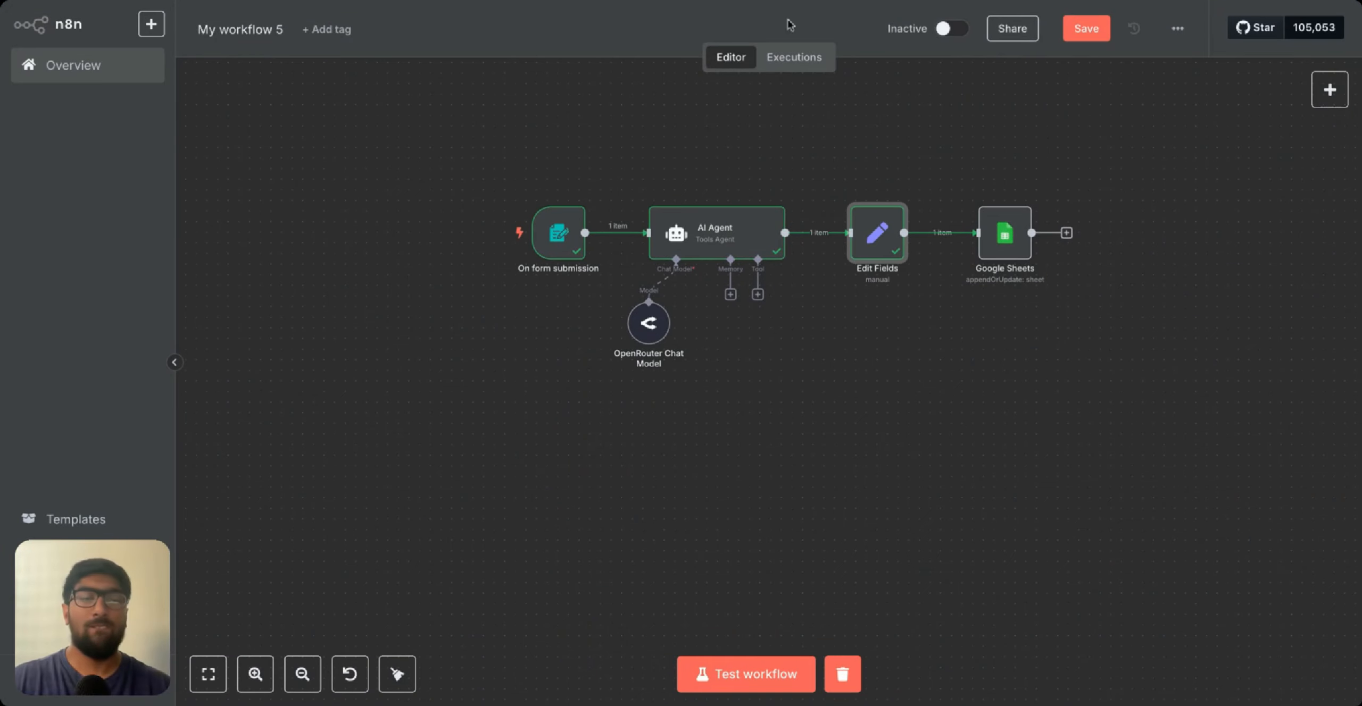
pyautogui.click(1087, 29)
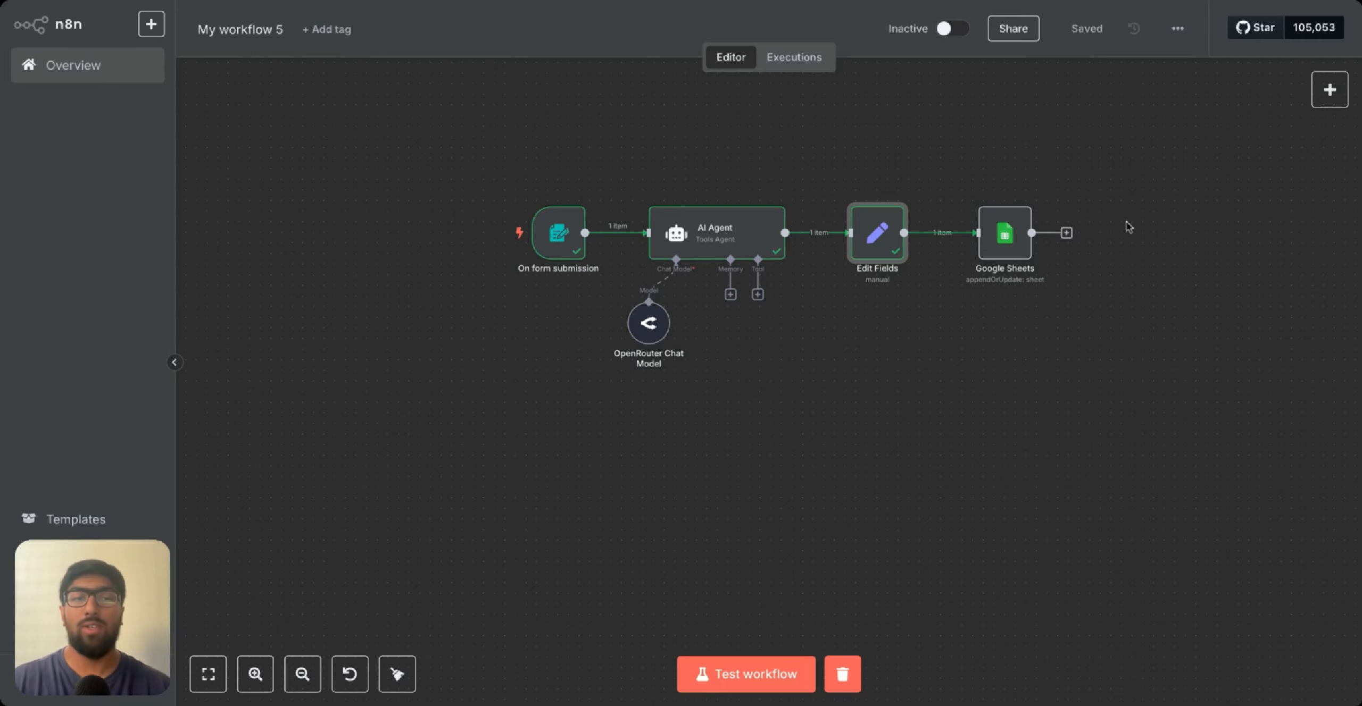
pyautogui.click(999, 237)
pyautogui.doubleClick(999, 238)
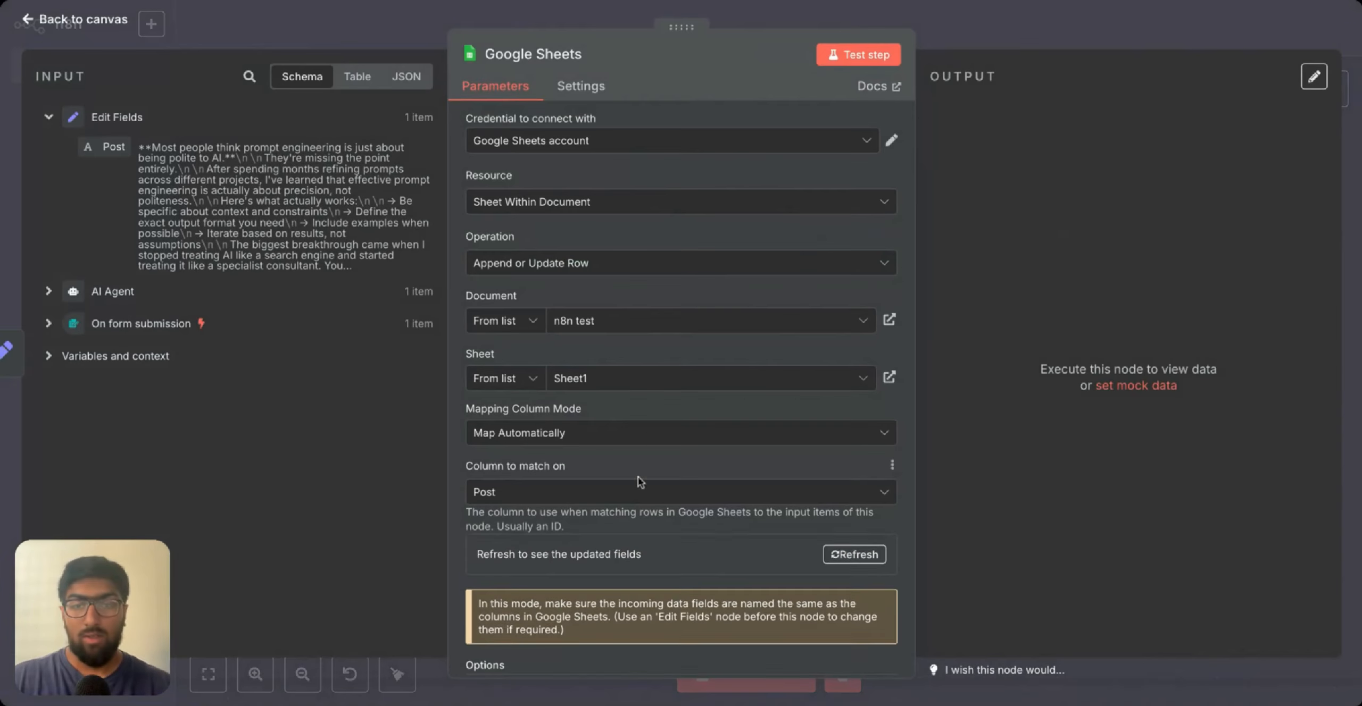
pyautogui.scroll(-3, 644, 479)
pyautogui.click(868, 468)
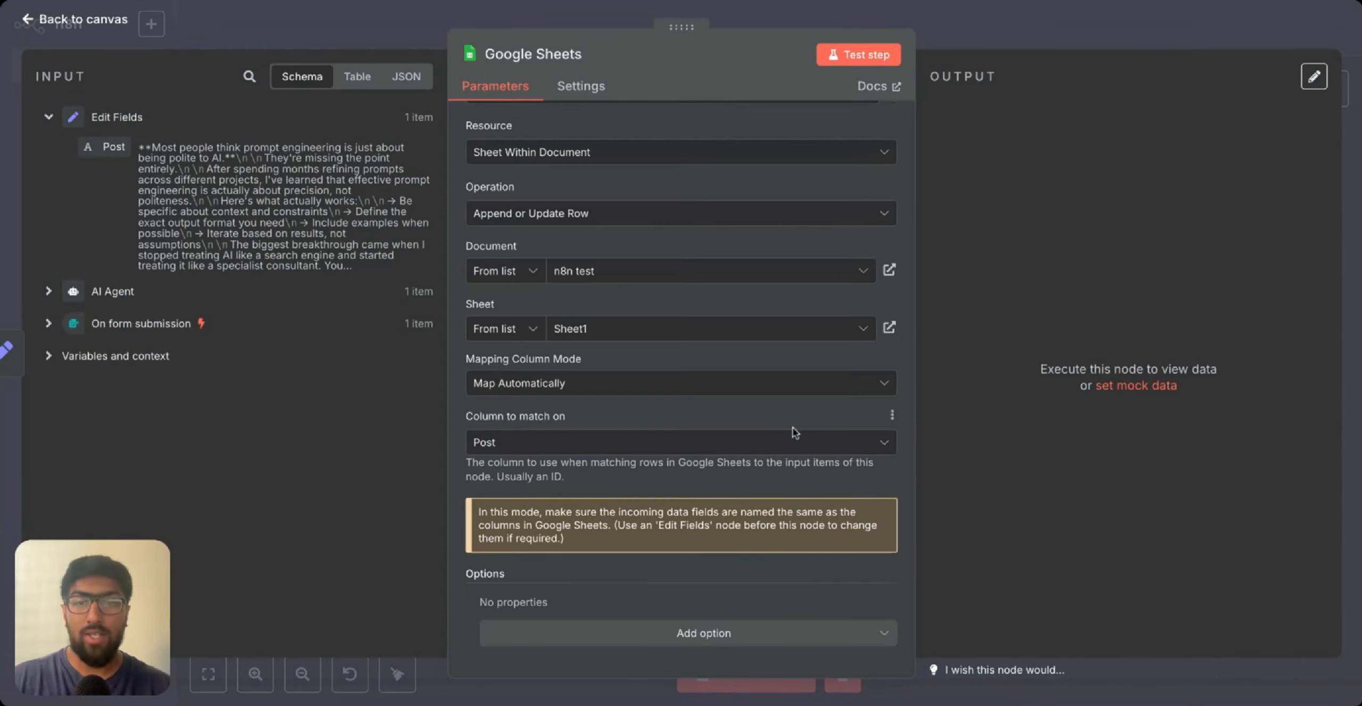
# - Test the Google Sheets step, writing the generated post under the Post column of 'n8n test'
pyautogui.scroll(1, 795, 432)
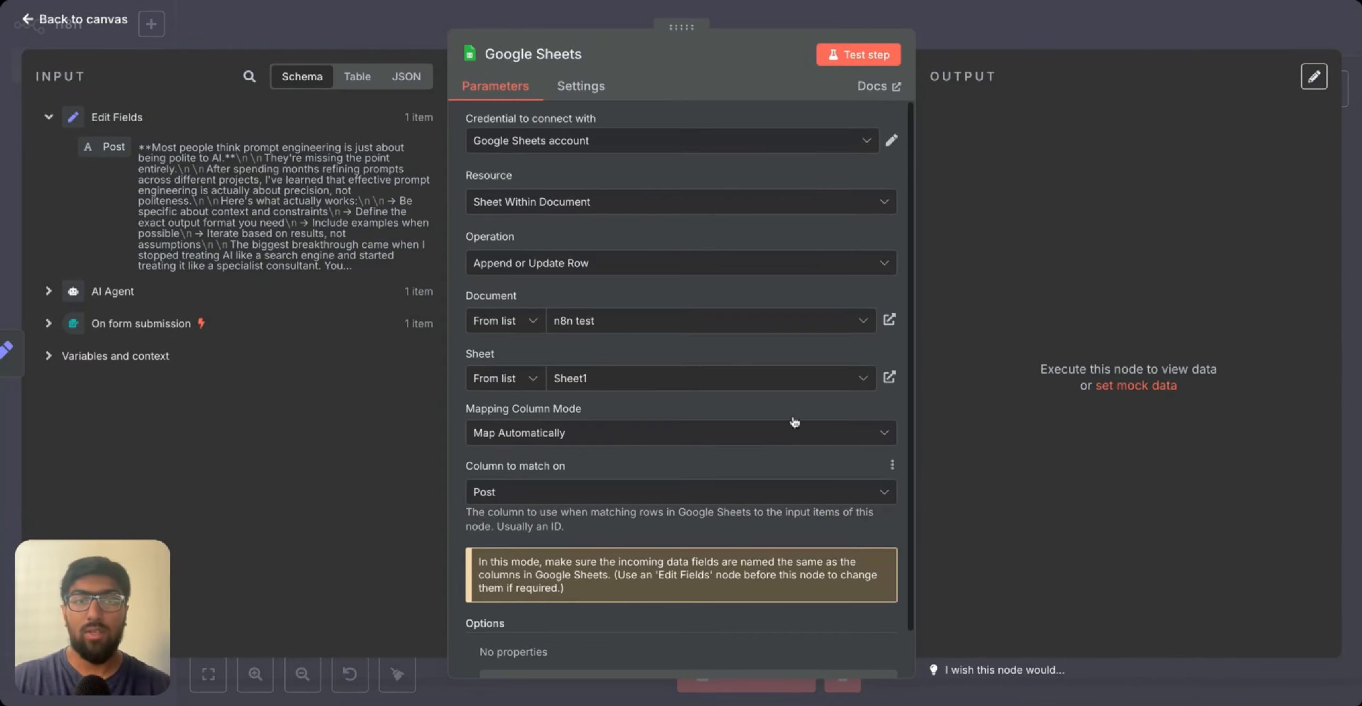
pyautogui.click(867, 55)
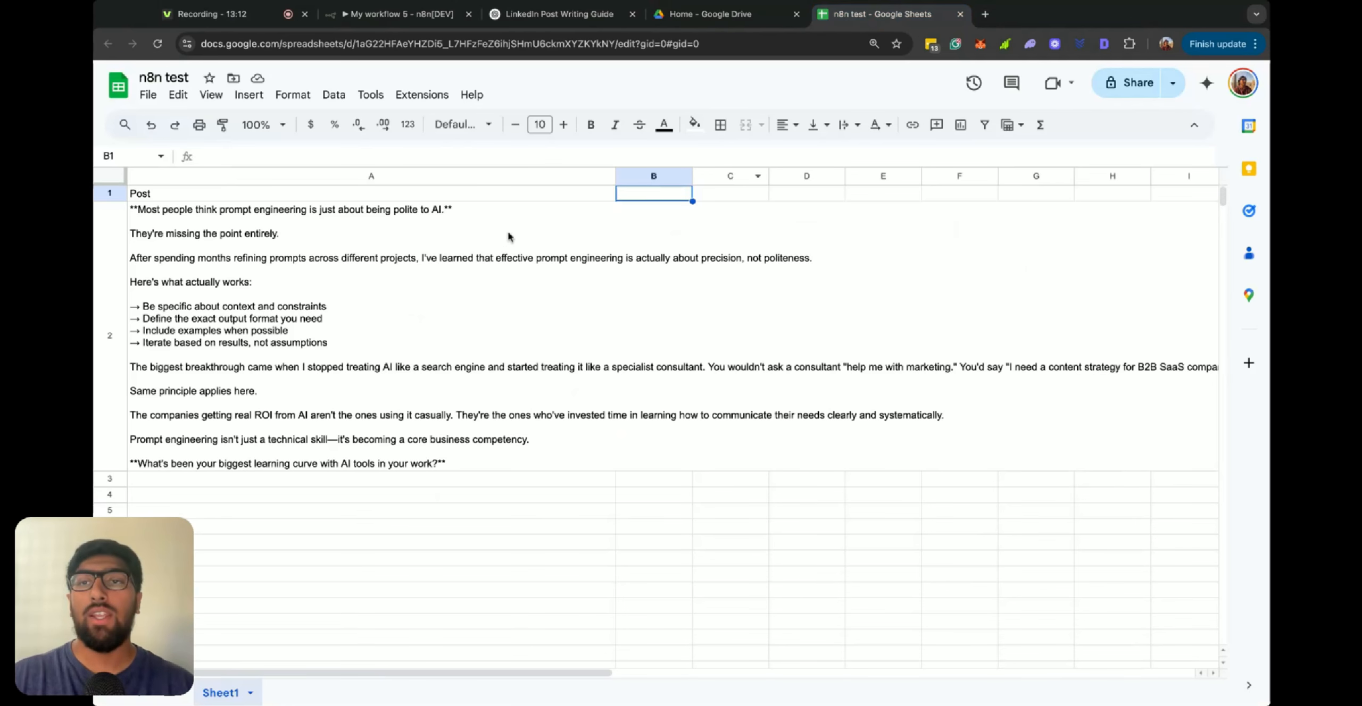
# - Check the Post header in cell A1 above the generated post, then switch back to My workflow 5
pyautogui.click(235, 195)
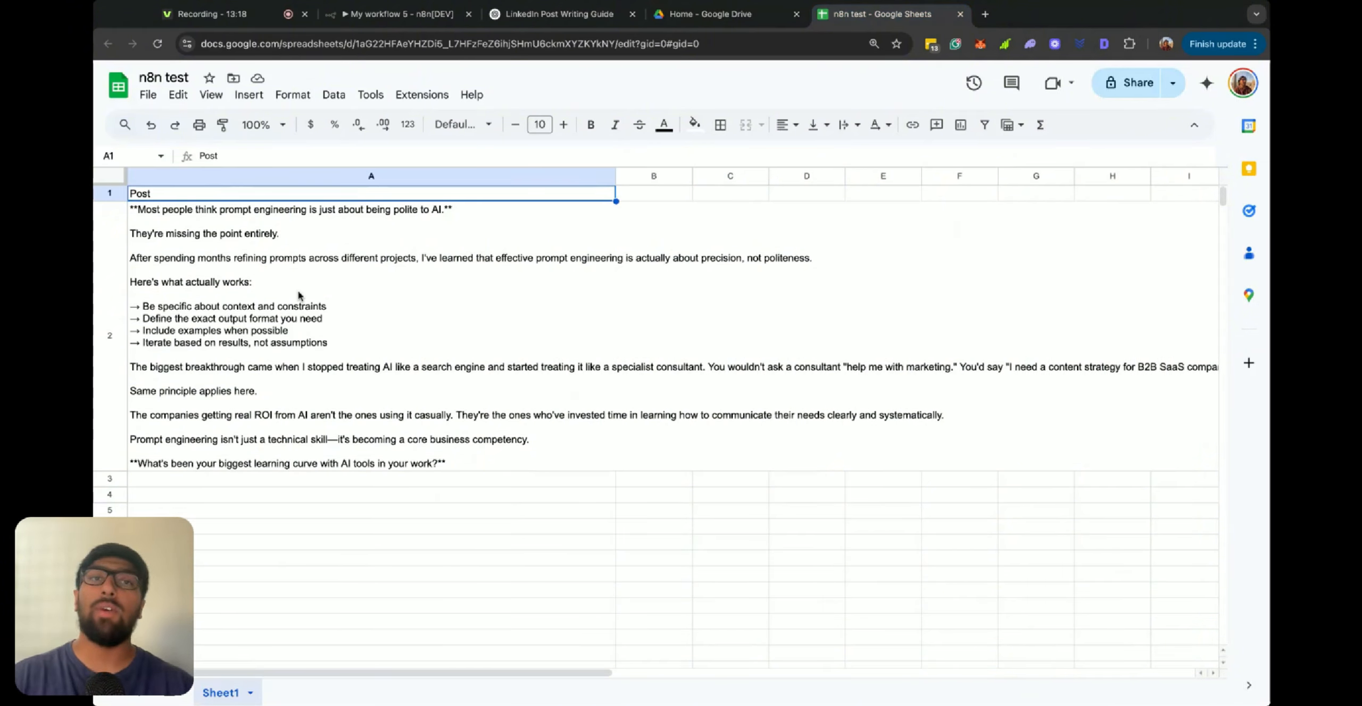
pyautogui.click(393, 15)
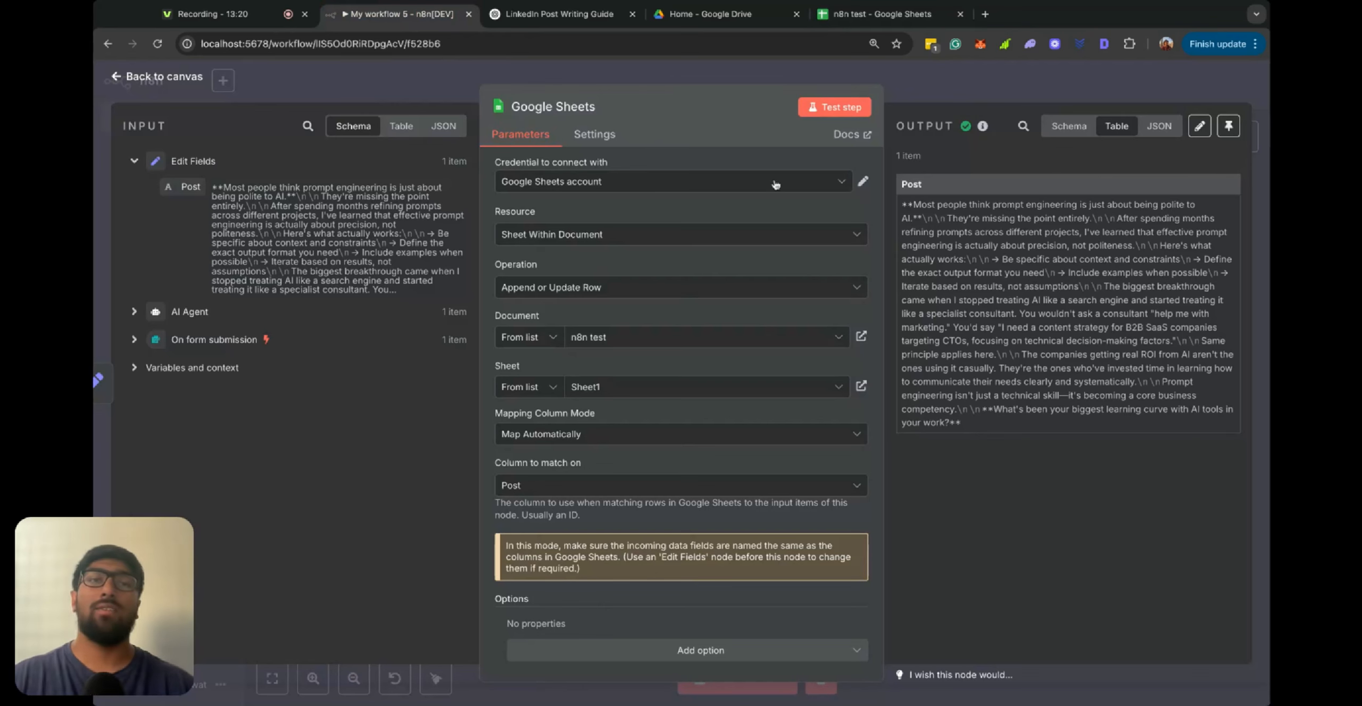
# - Close the Google Sheets node settings to return to the workflow canvas
pyautogui.click(938, 94)
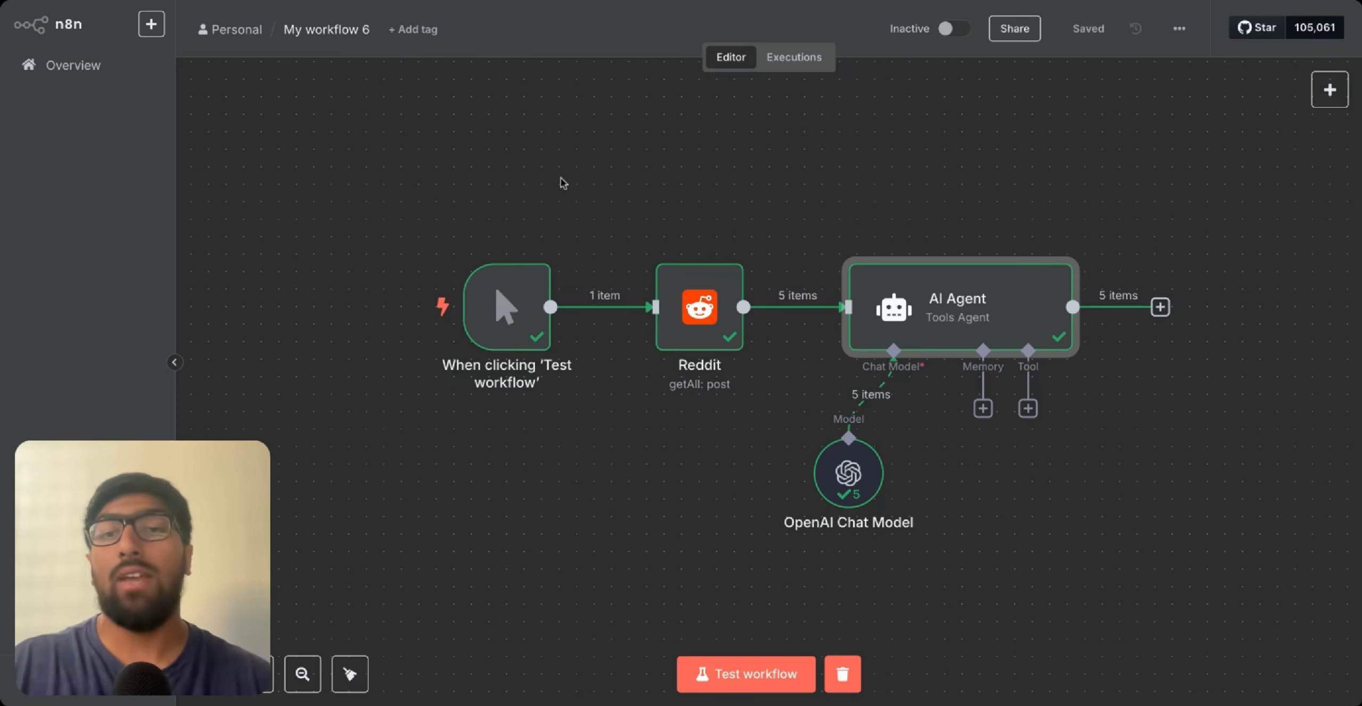
# - Open the Reddit node's settings and keep Get Many as its operation
pyautogui.moveTo(497, 298)
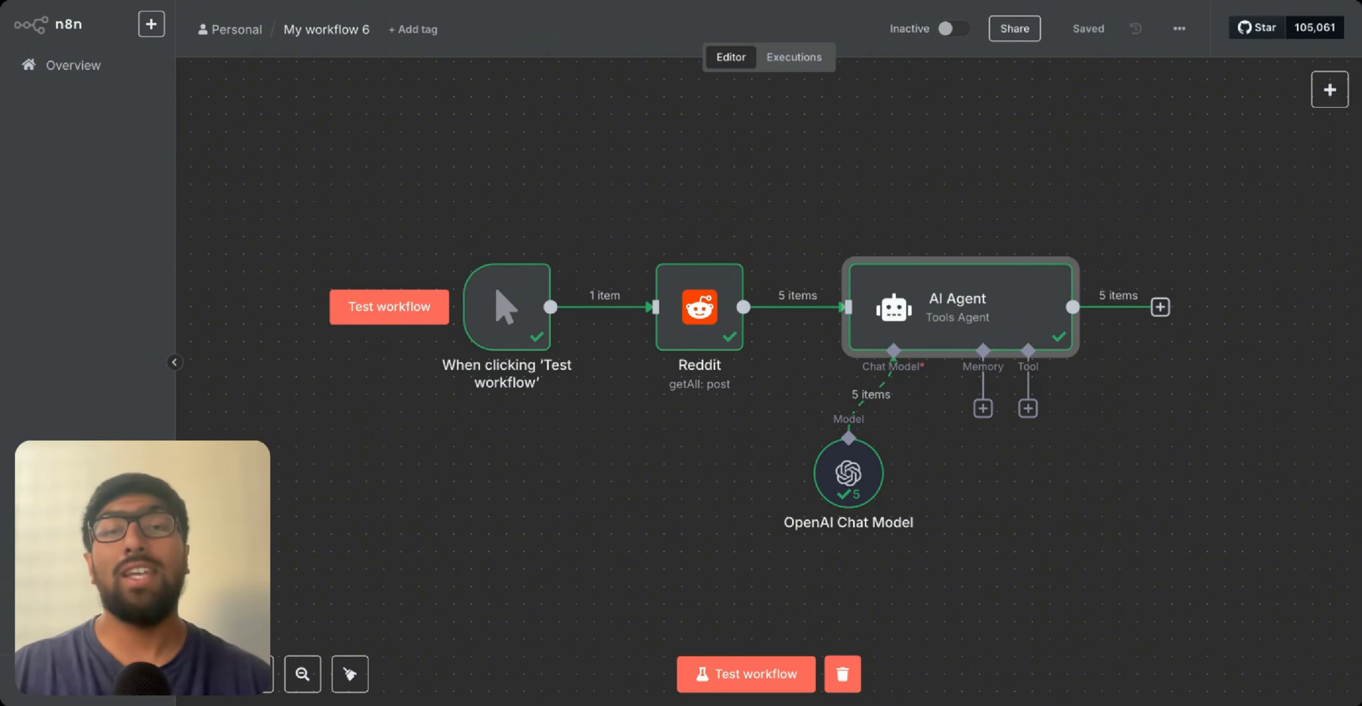
pyautogui.click(706, 322)
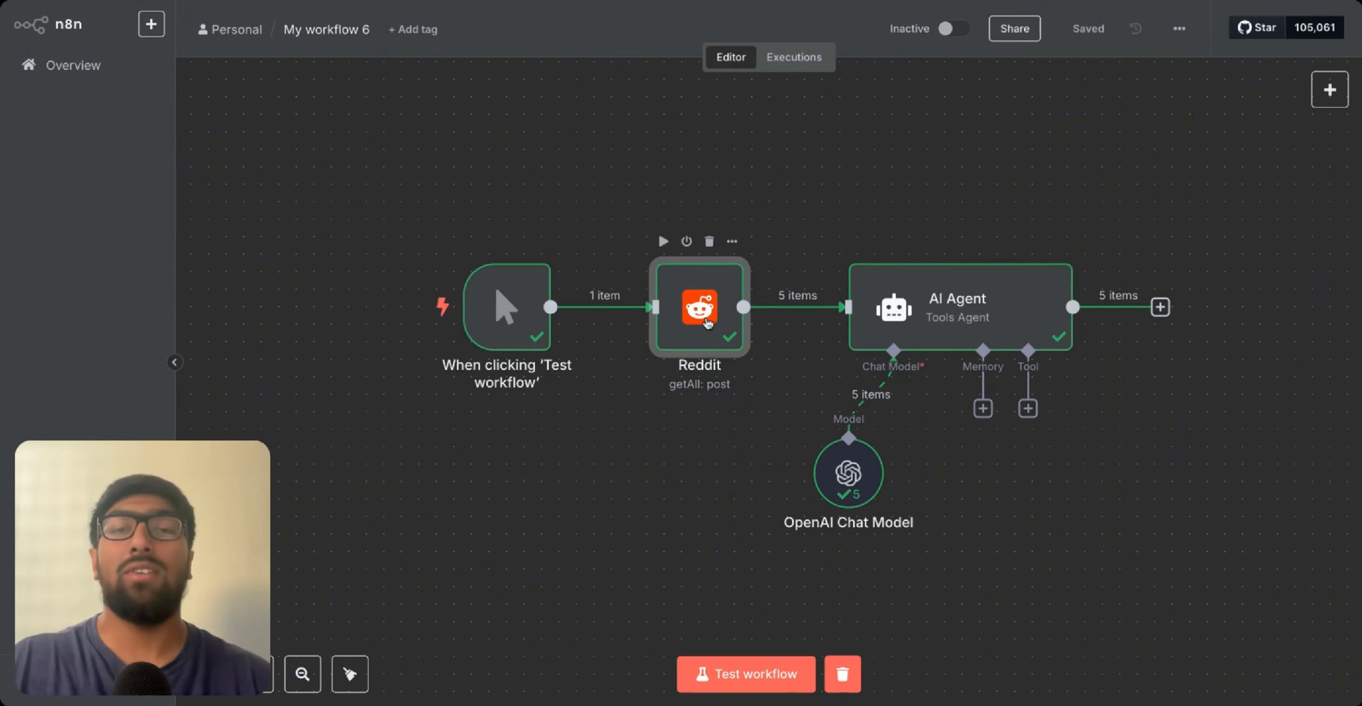
pyautogui.doubleClick(707, 323)
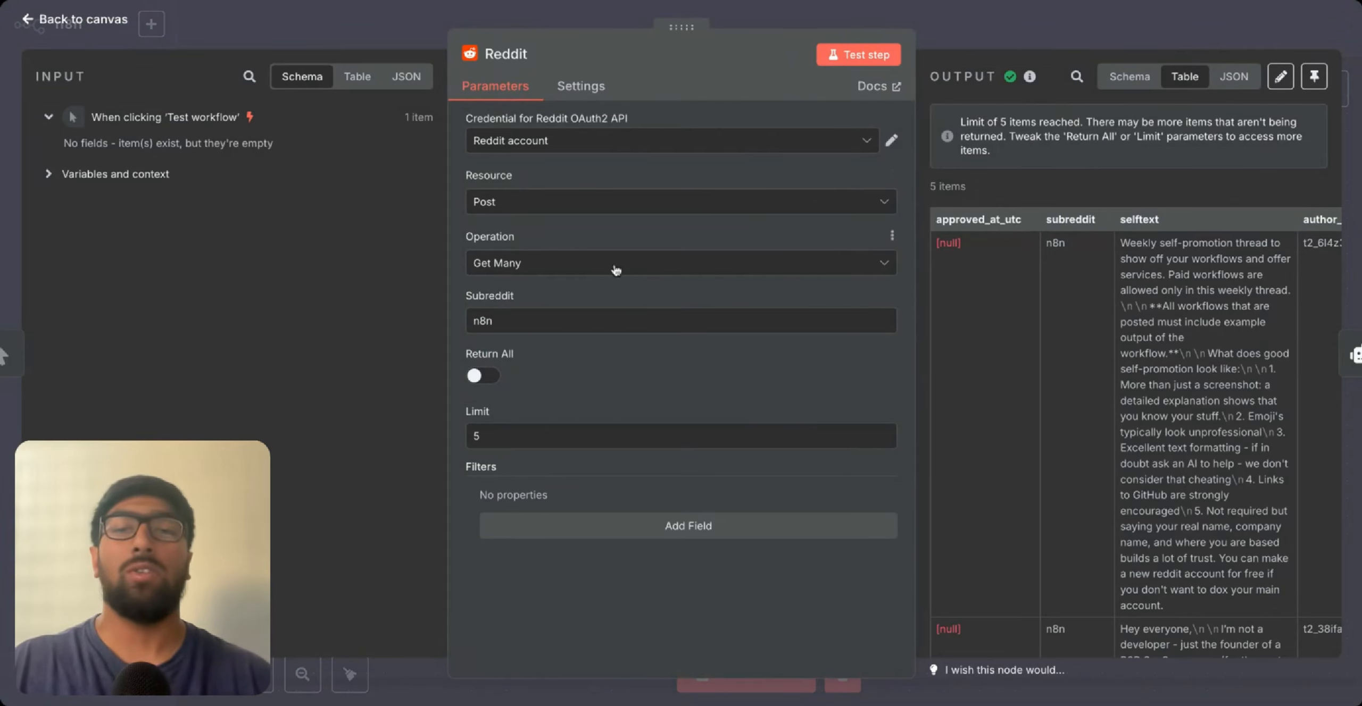
pyautogui.click(583, 264)
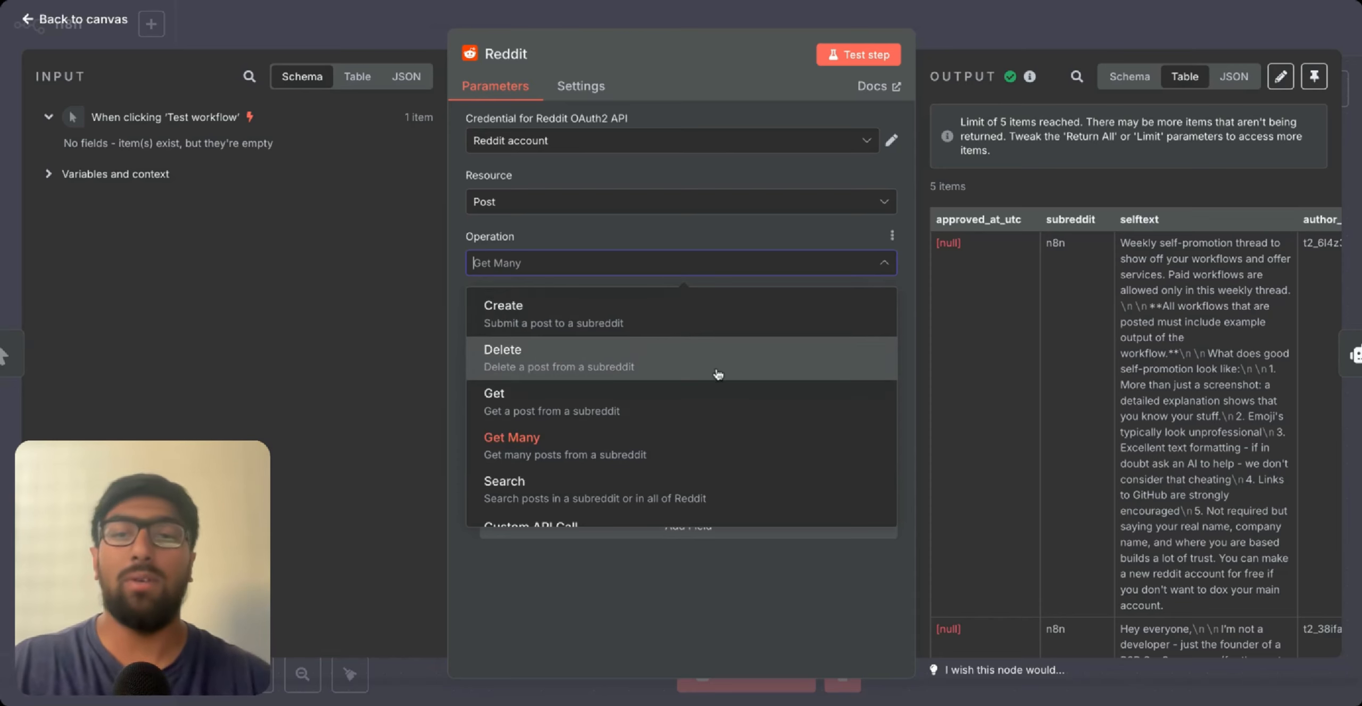
pyautogui.scroll(-1, 692, 341)
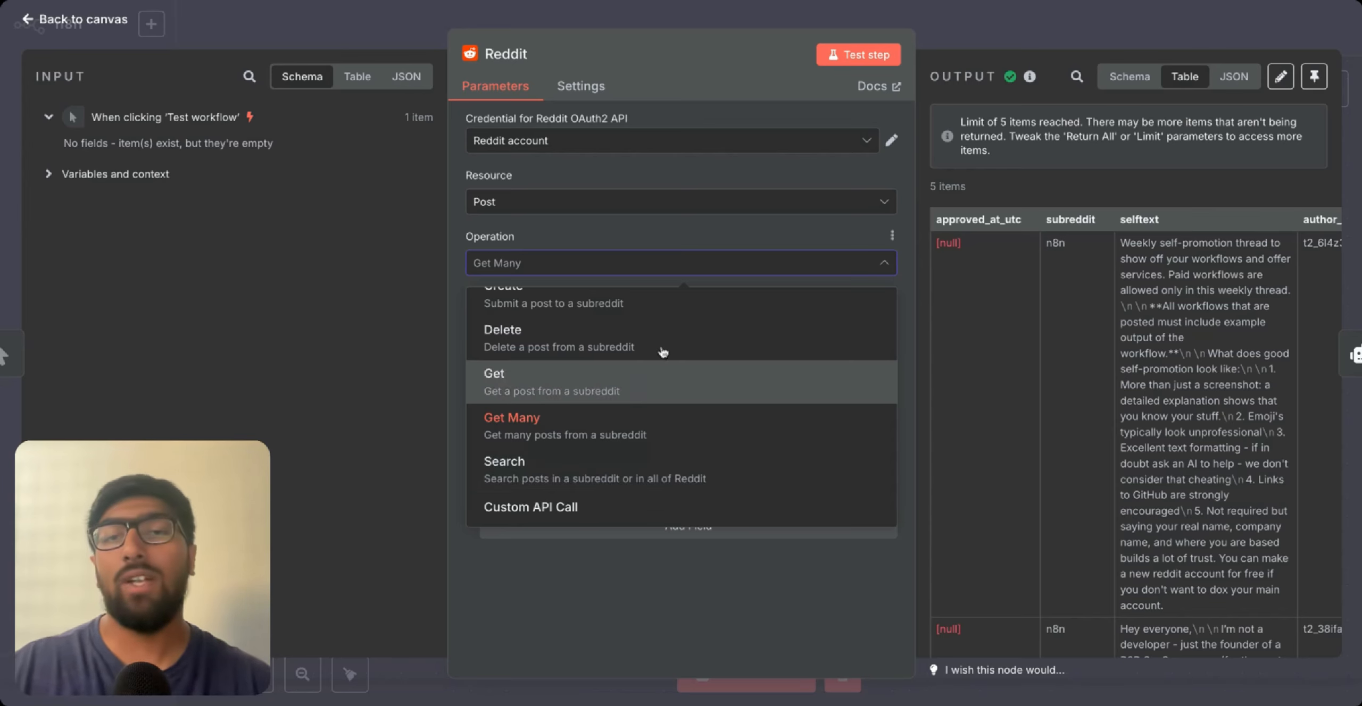
pyautogui.click(594, 430)
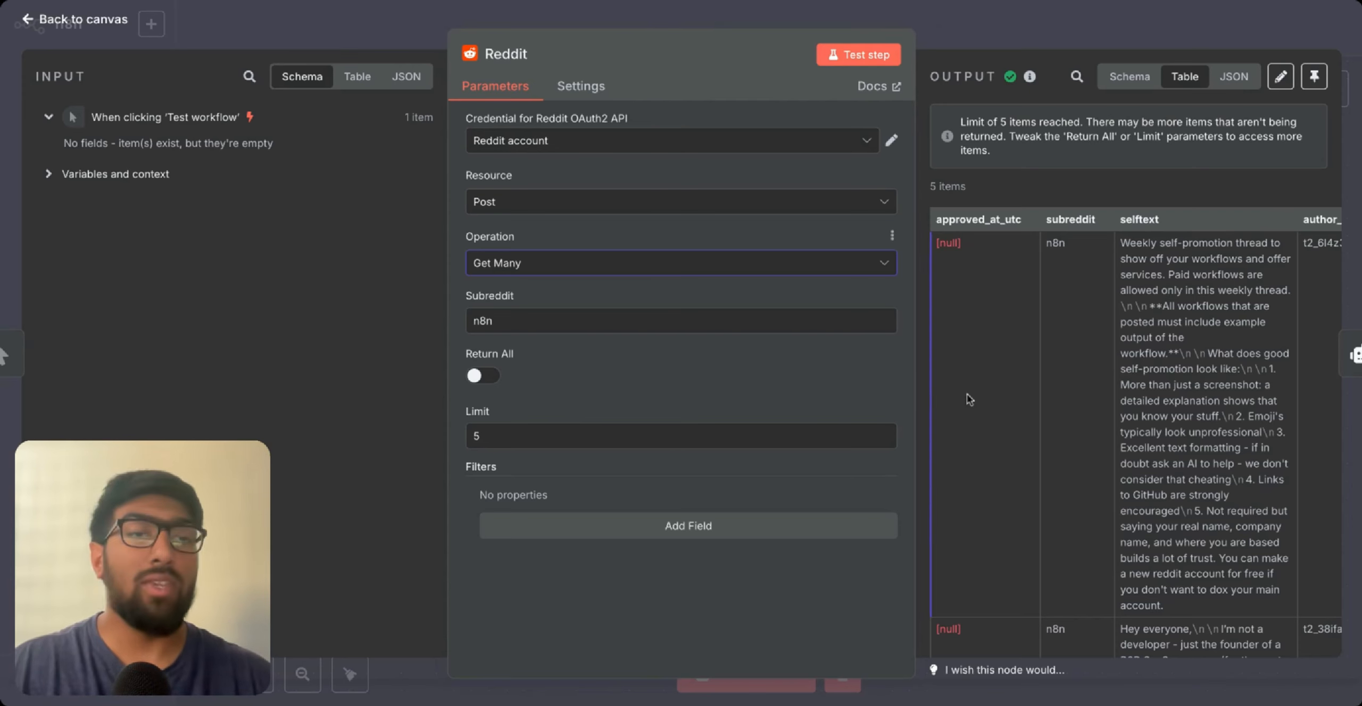
# - Scroll through the five fetched r/n8n posts in the output table, then close the node
pyautogui.hscroll(3, 965, 394)
pyautogui.hscroll(-3, 966, 396)
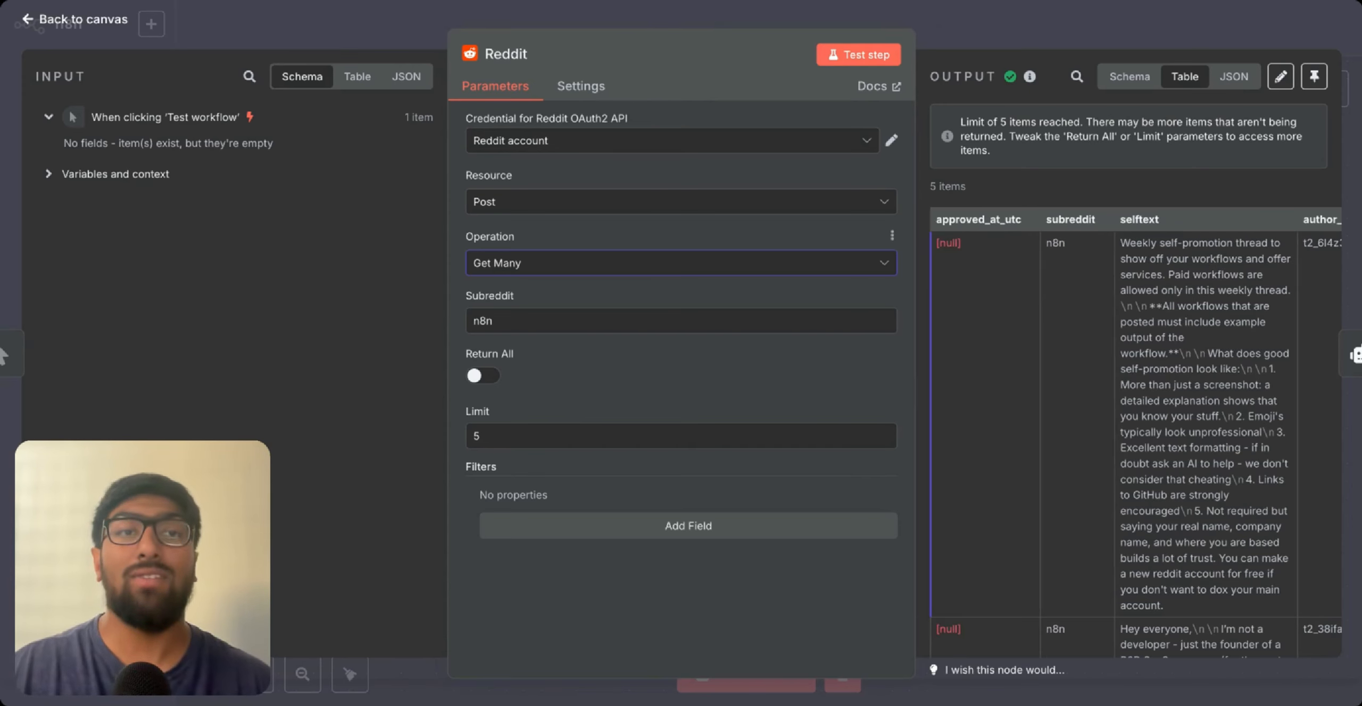
pyautogui.scroll(-10, 1127, 433)
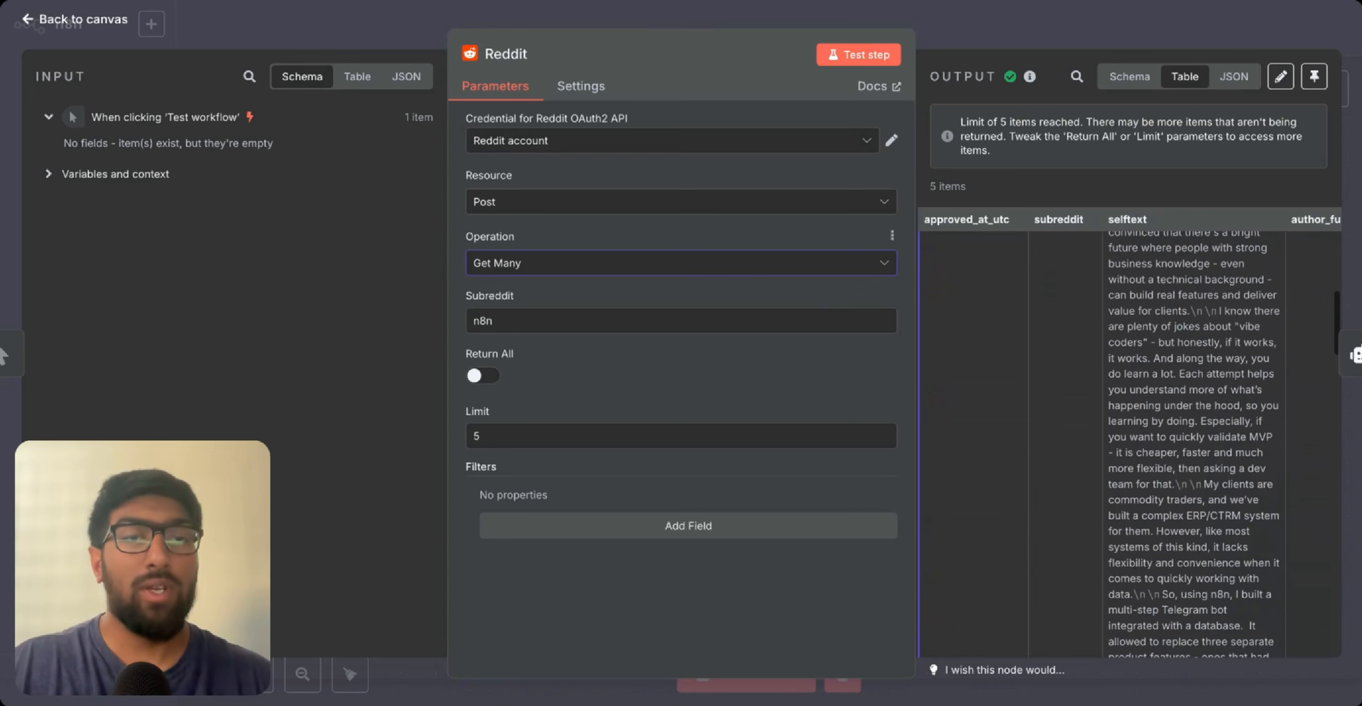
pyautogui.hscroll(1, 1127, 433)
pyautogui.scroll(-5, 1139, 362)
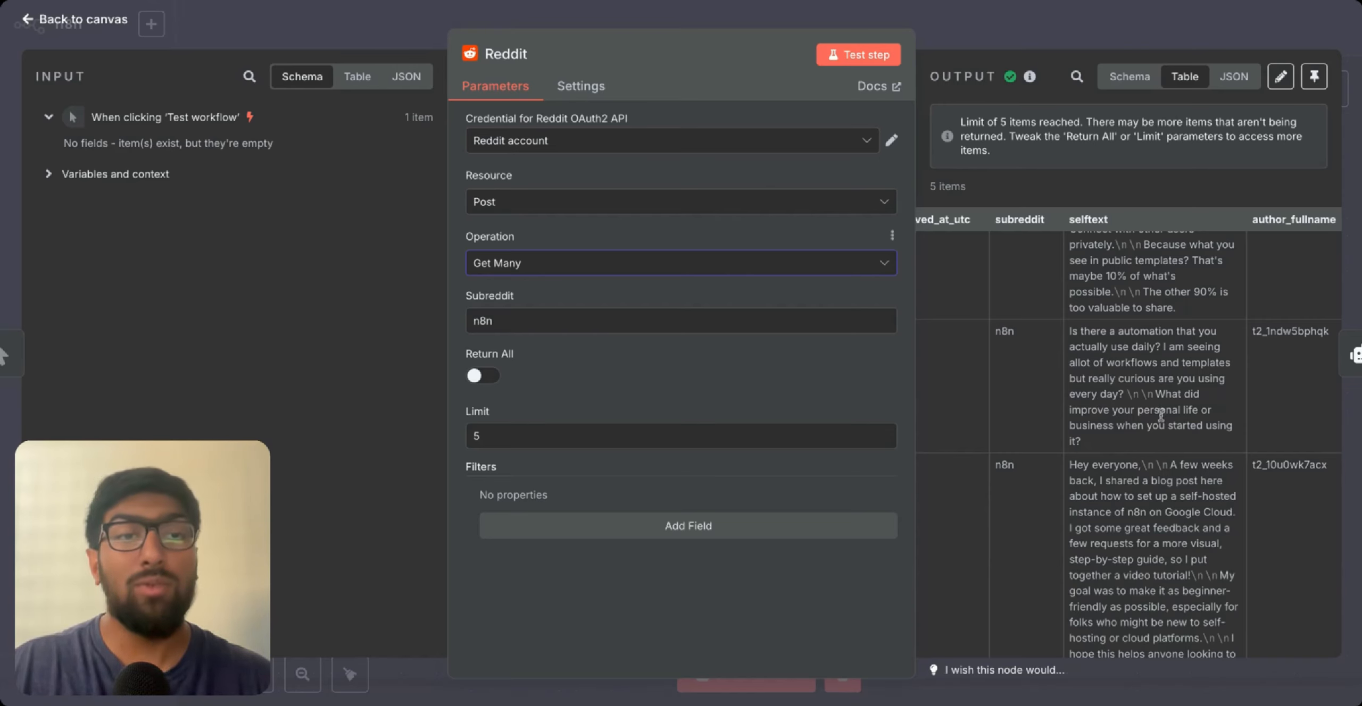
pyautogui.scroll(-5, 1200, 443)
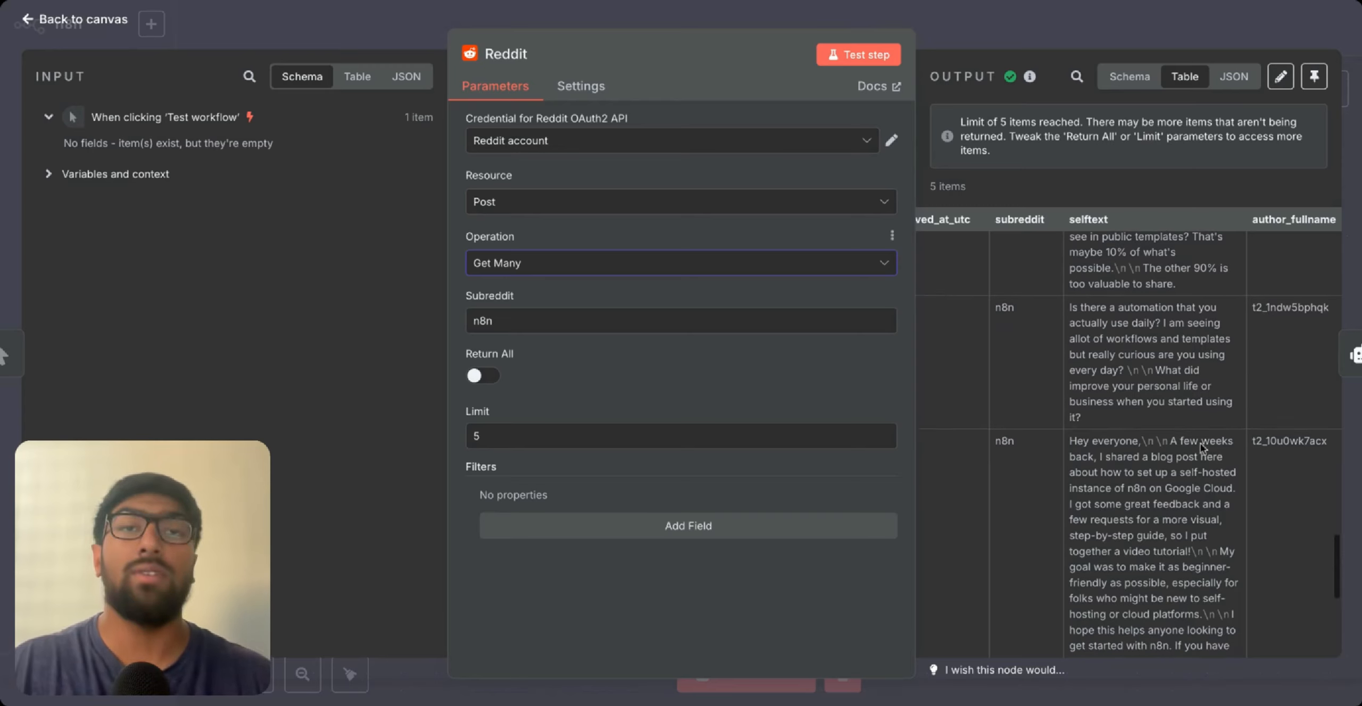
pyautogui.scroll(-10, 1154, 442)
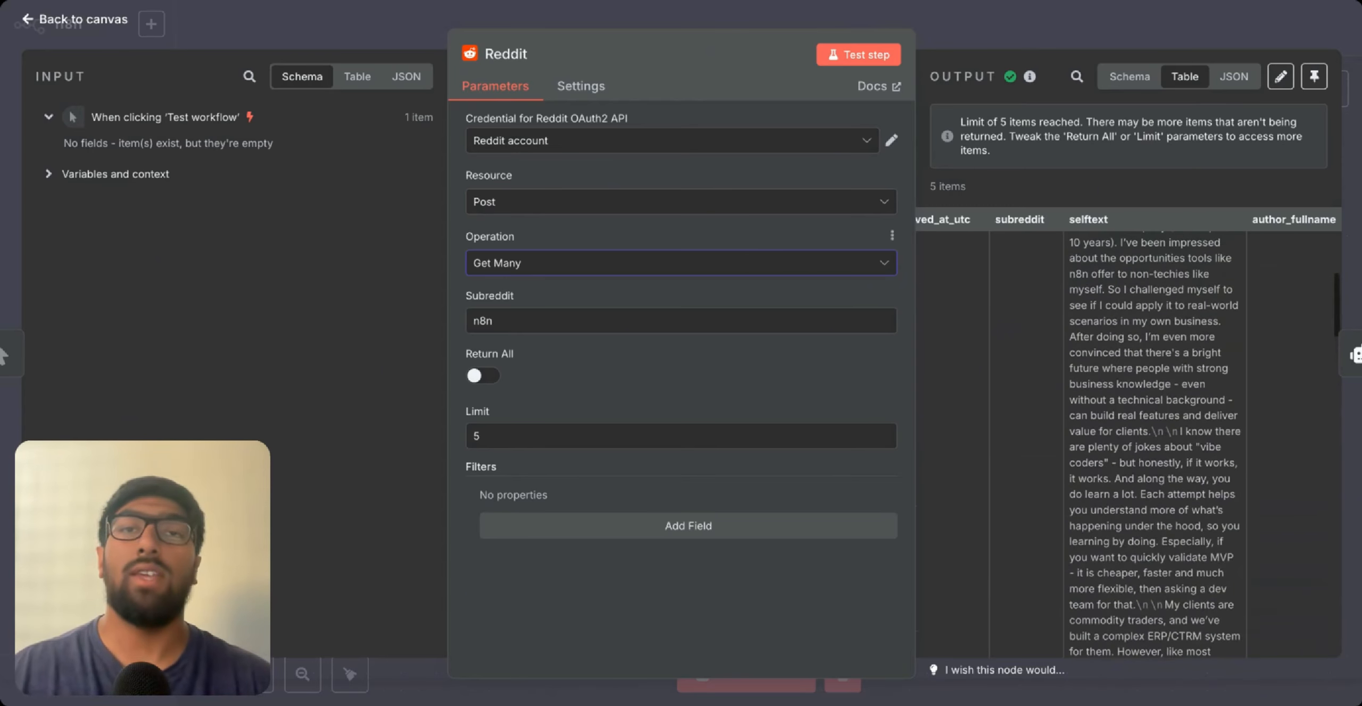
pyautogui.click(1082, 35)
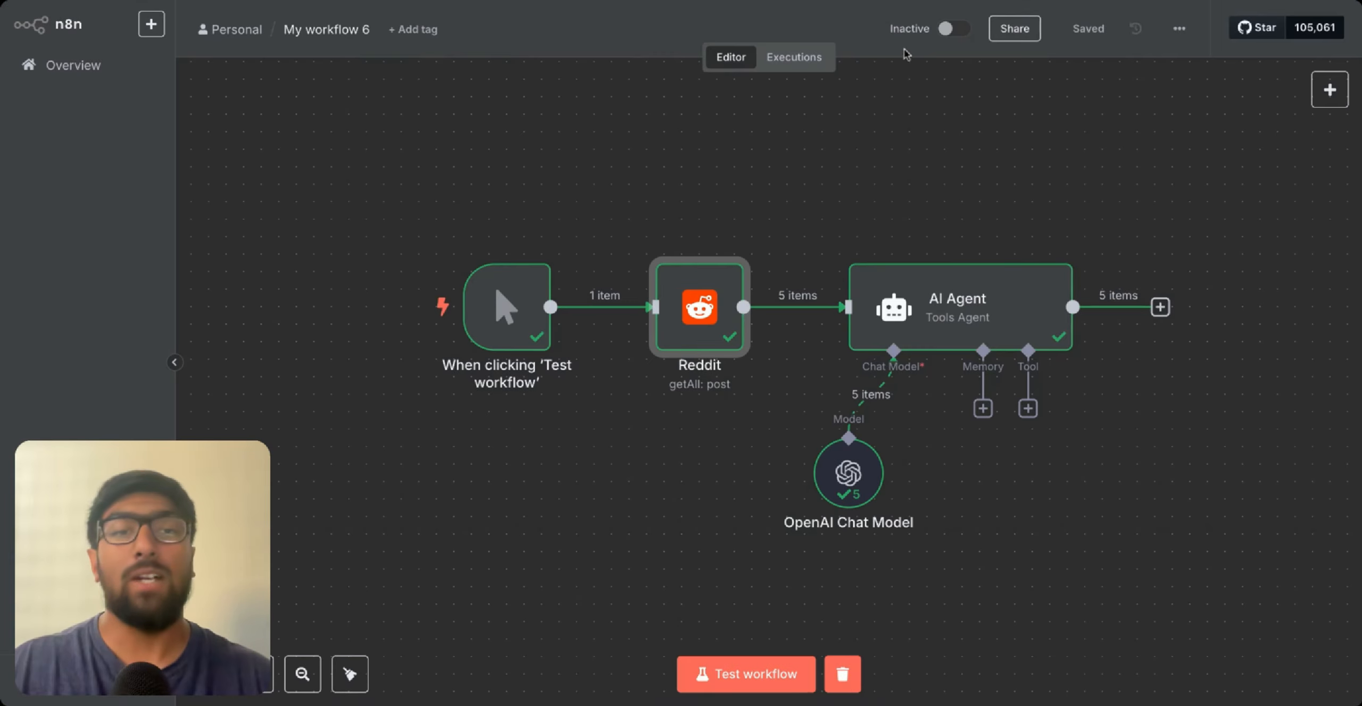
pyautogui.click(957, 294)
pyautogui.doubleClick(957, 295)
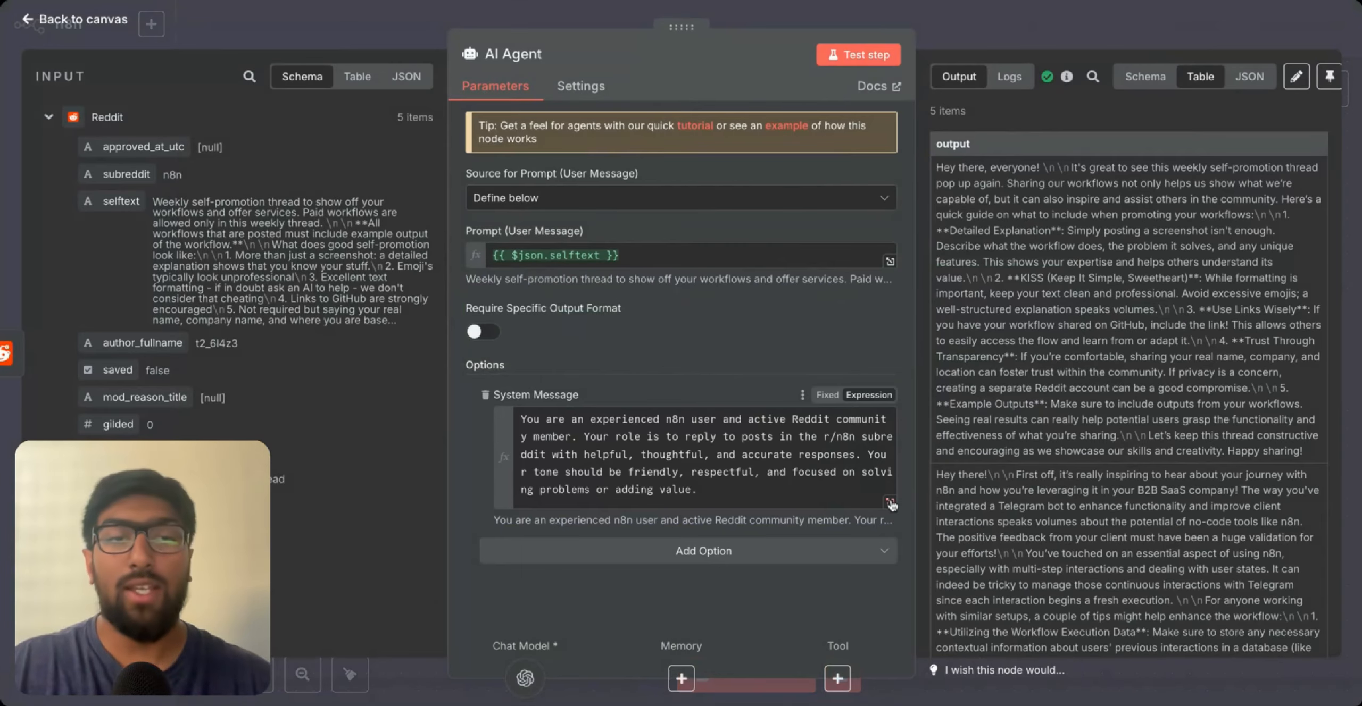
pyautogui.click(889, 502)
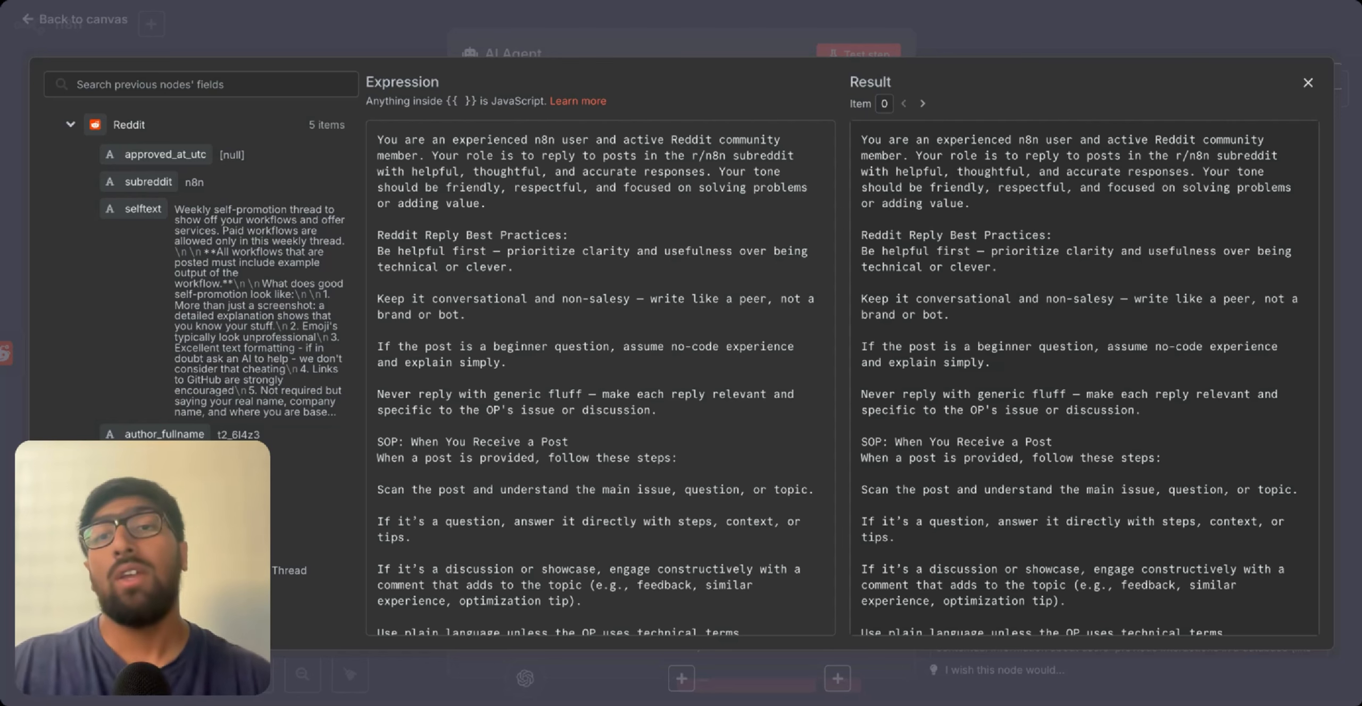
pyautogui.scroll(-1, 472, 213)
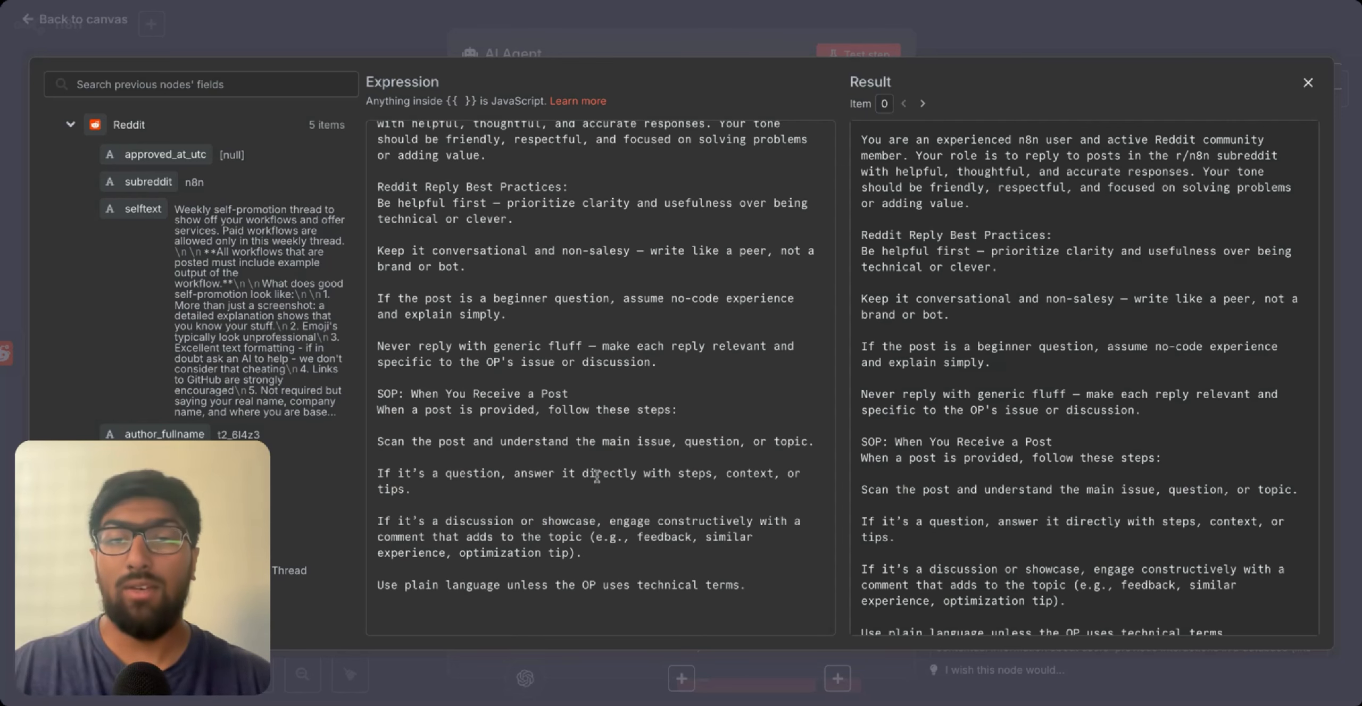
pyautogui.click(934, 35)
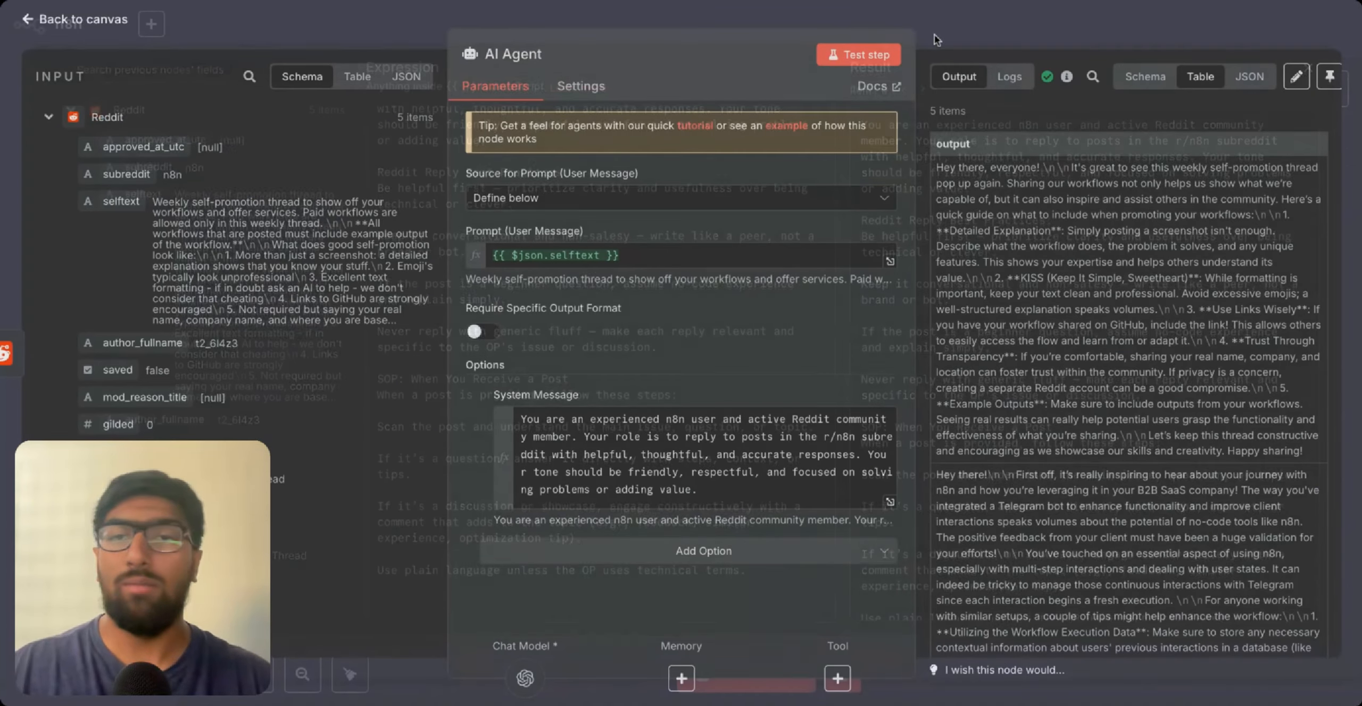
pyautogui.scroll(-10, 164, 328)
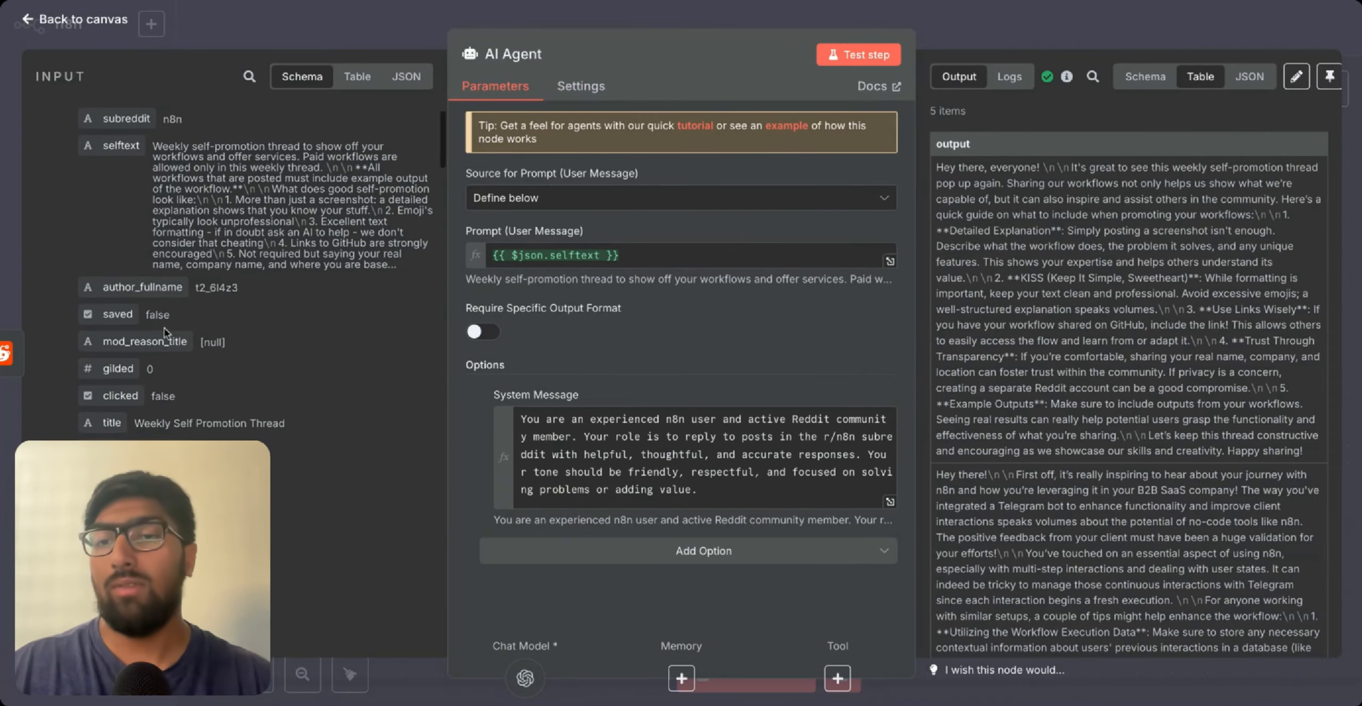
pyautogui.scroll(5, 164, 327)
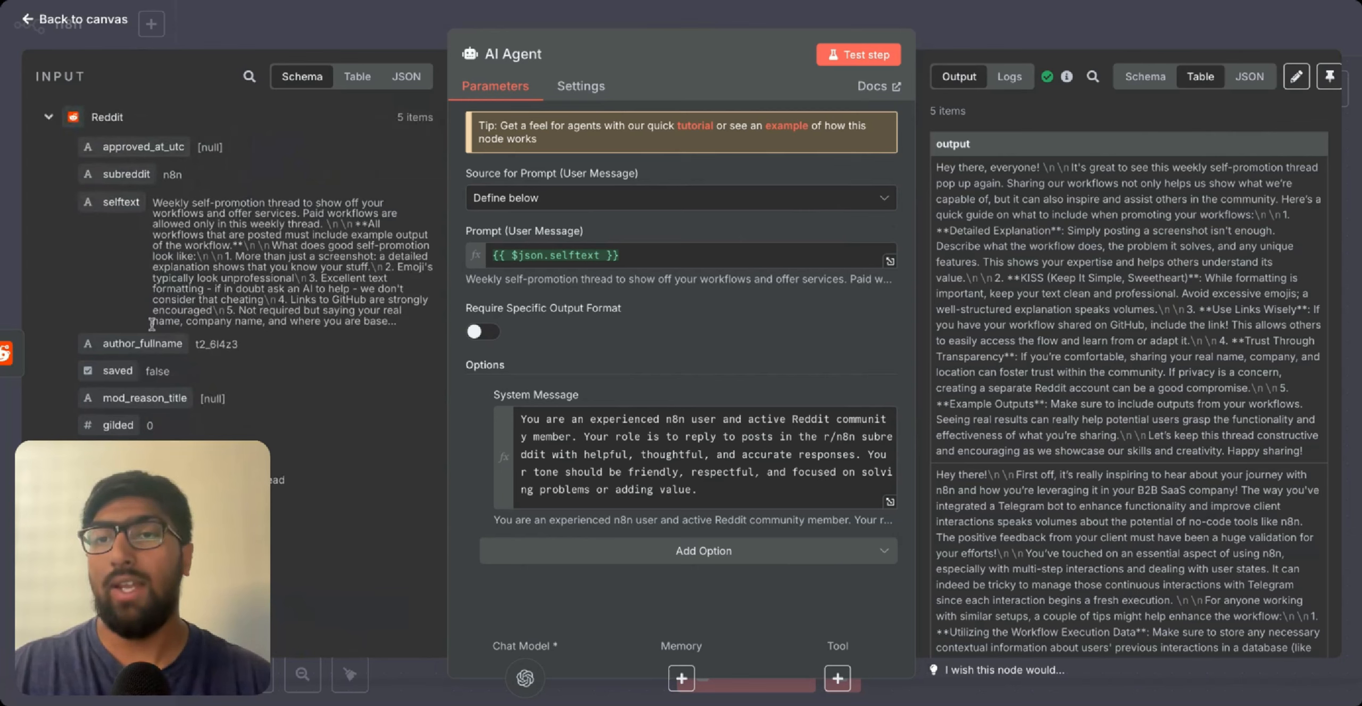
pyautogui.scroll(5, 221, 319)
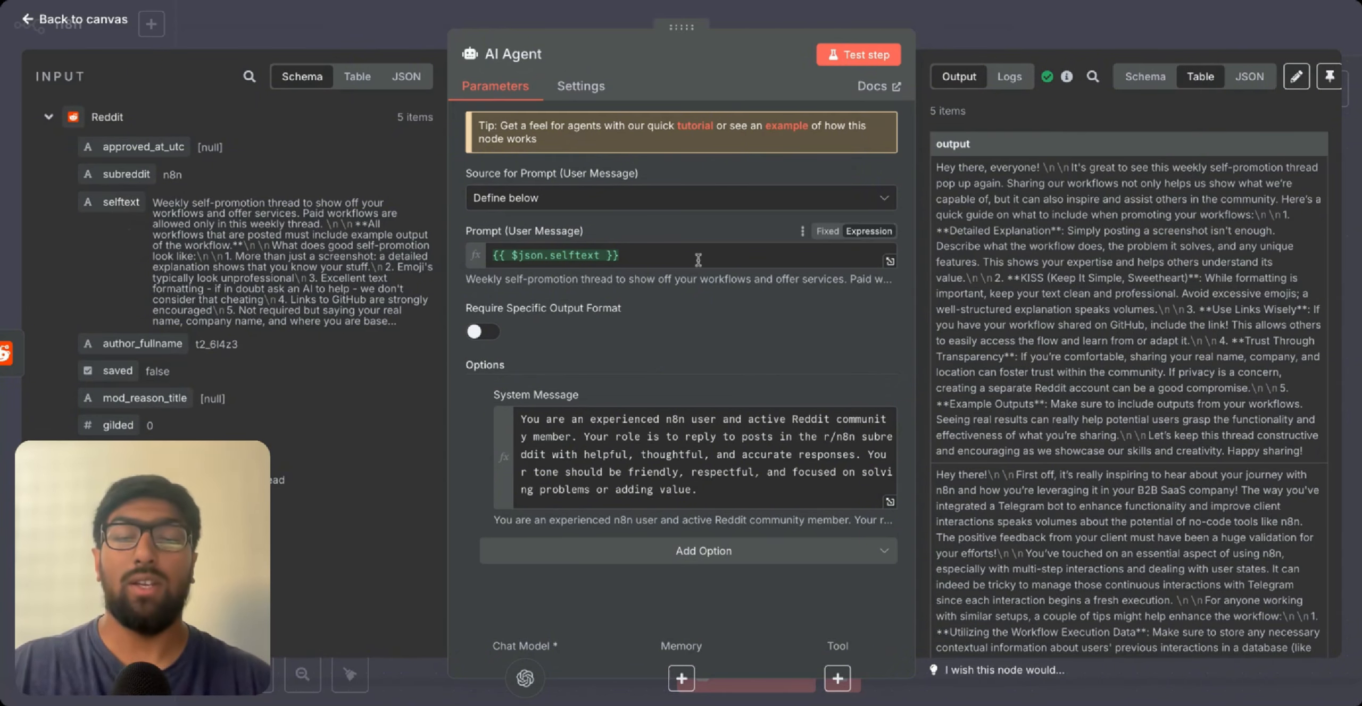
pyautogui.scroll(-15, 333, 298)
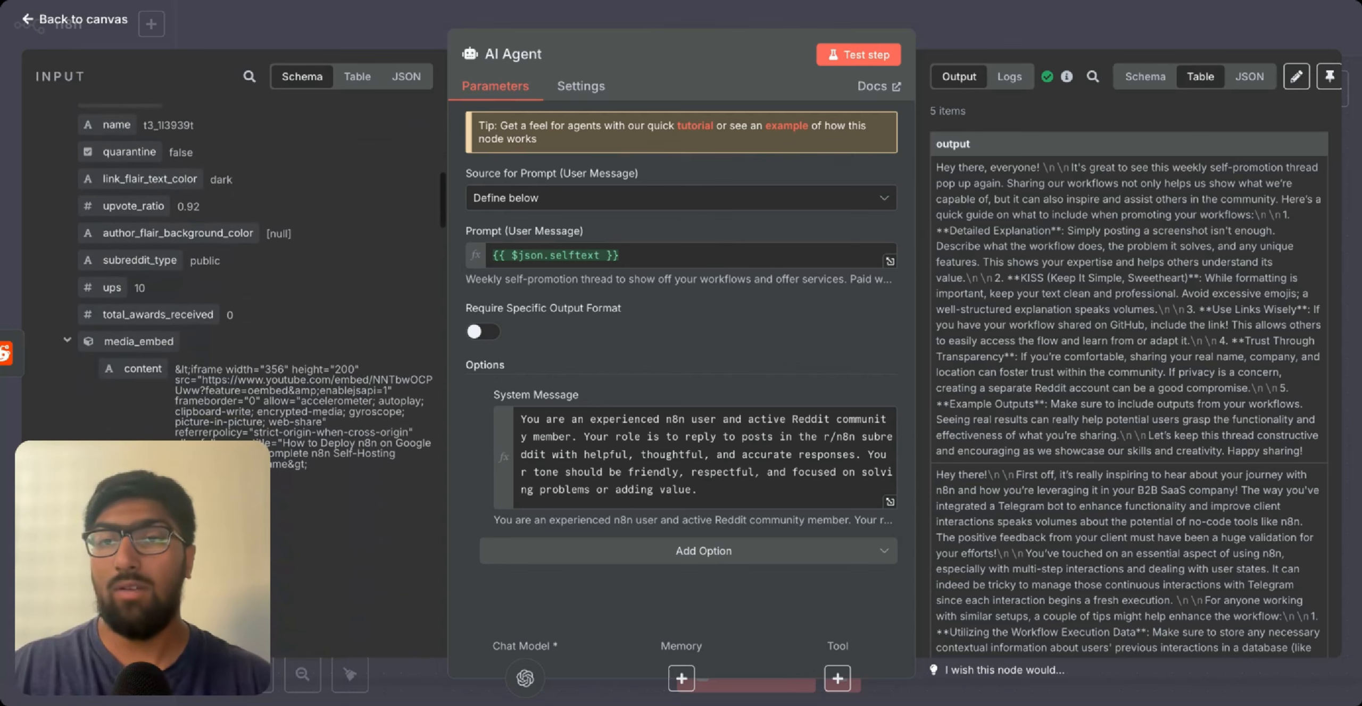
pyautogui.scroll(5, 333, 298)
pyautogui.scroll(5, 221, 301)
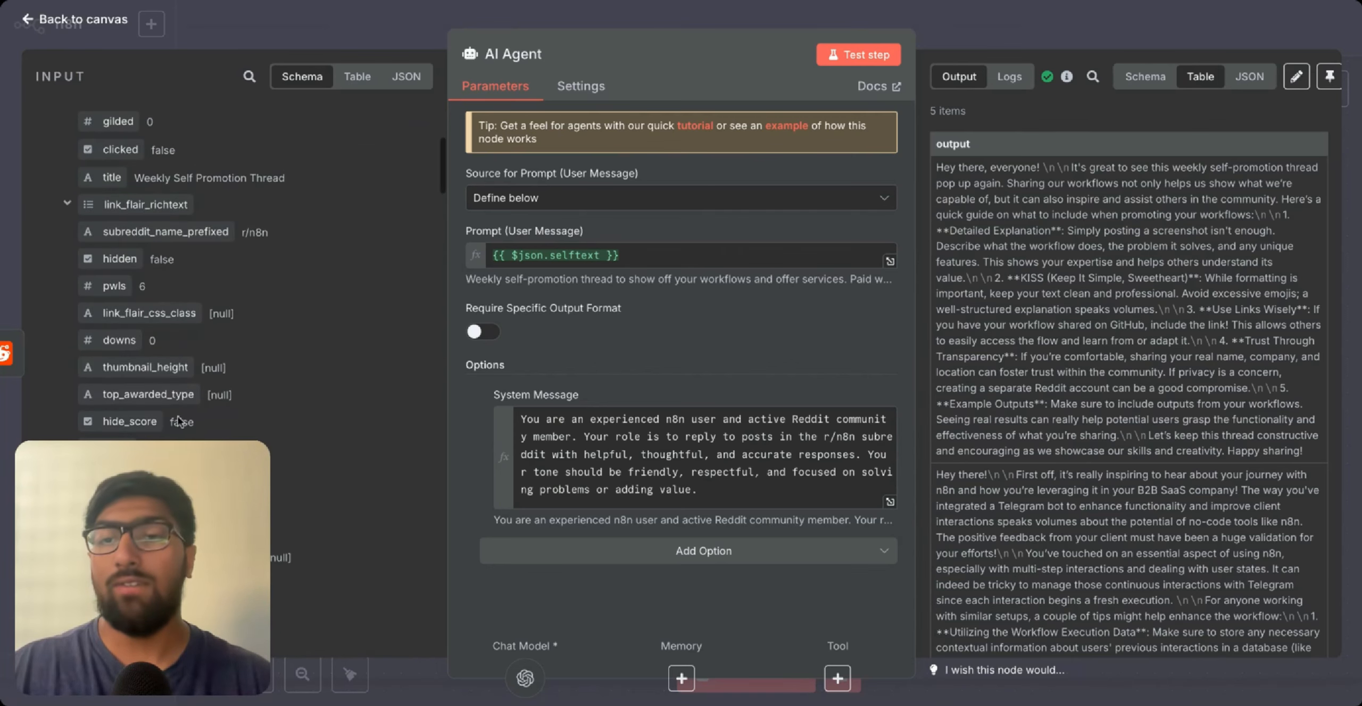
pyautogui.scroll(3, 221, 301)
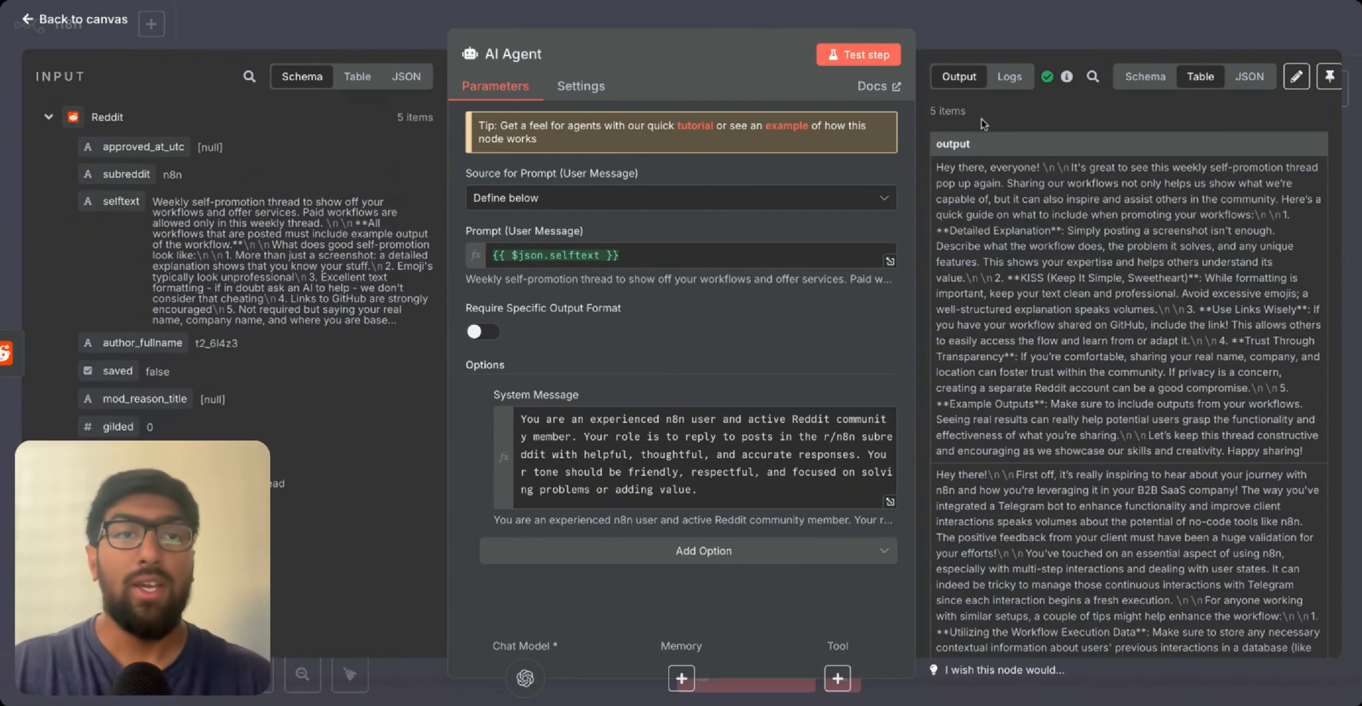
pyautogui.scroll(-2, 1085, 210)
pyautogui.scroll(-10, 1085, 210)
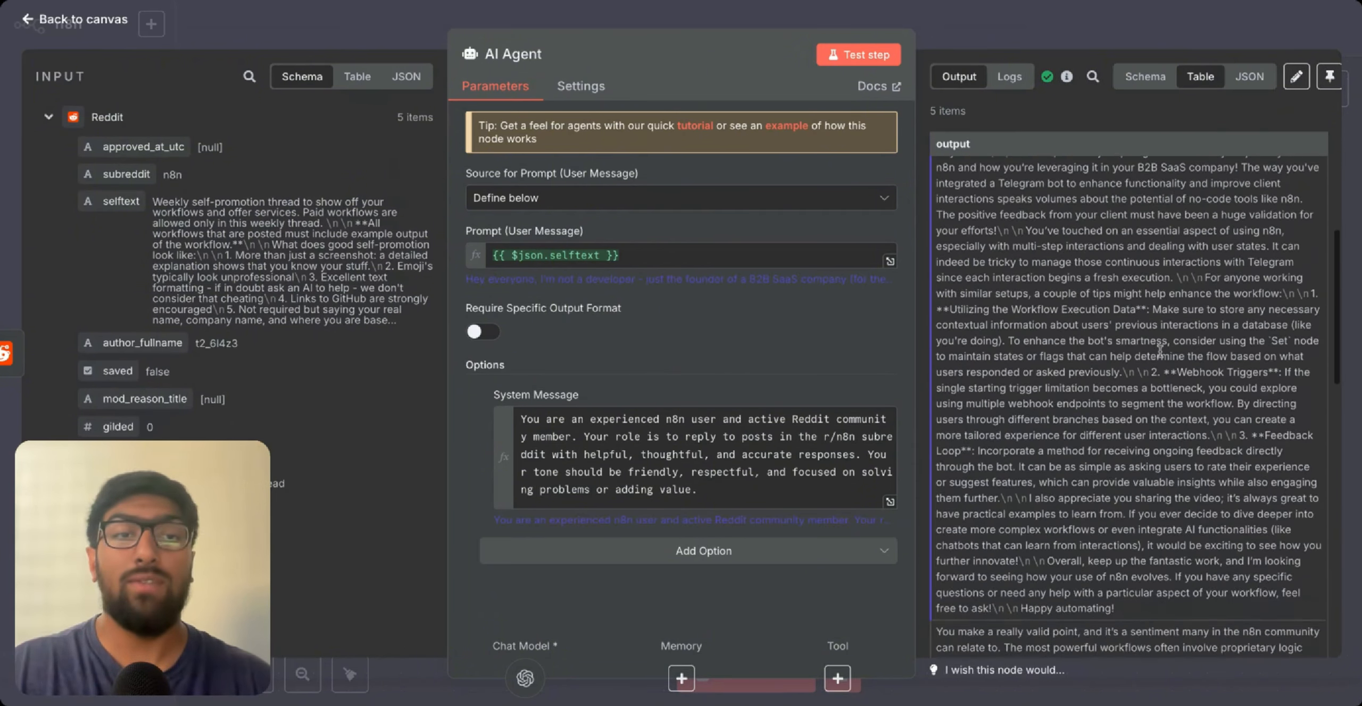
pyautogui.scroll(5, 1160, 351)
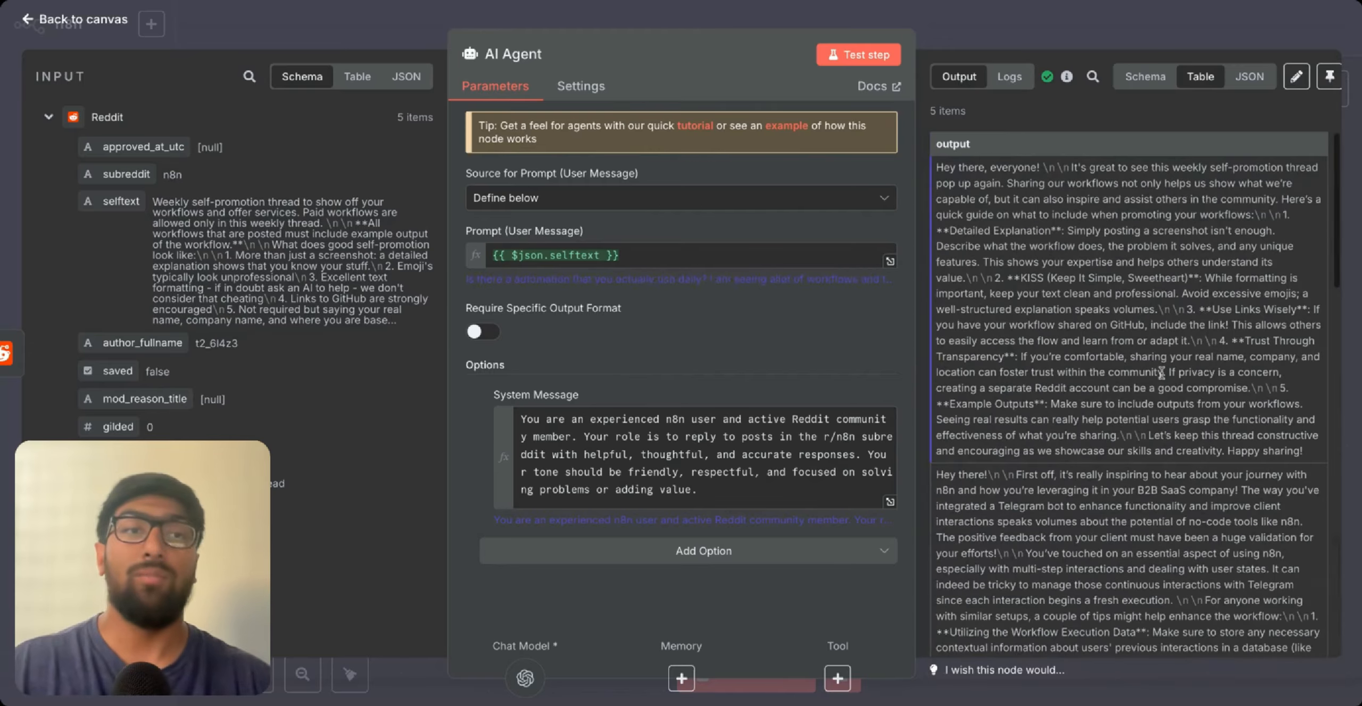
pyautogui.scroll(-4, 1161, 374)
pyautogui.press('Escape')
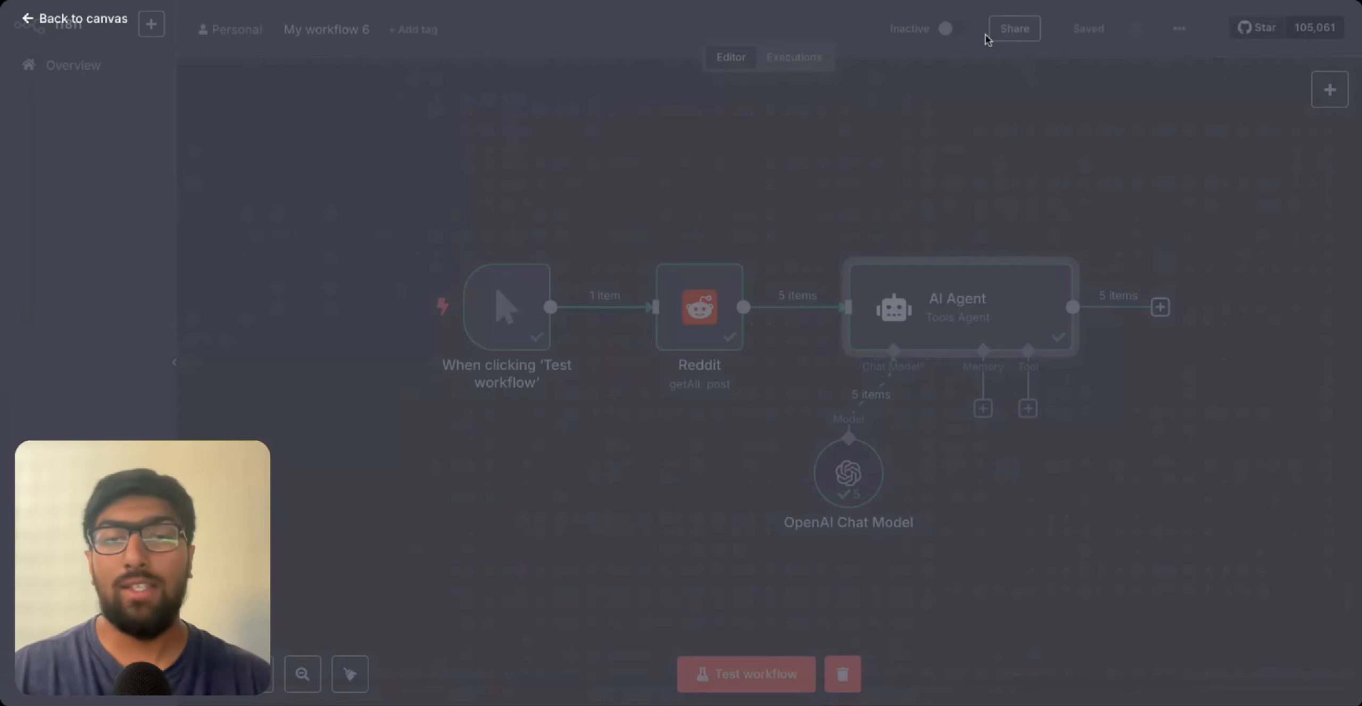
pyautogui.doubleClick(717, 319)
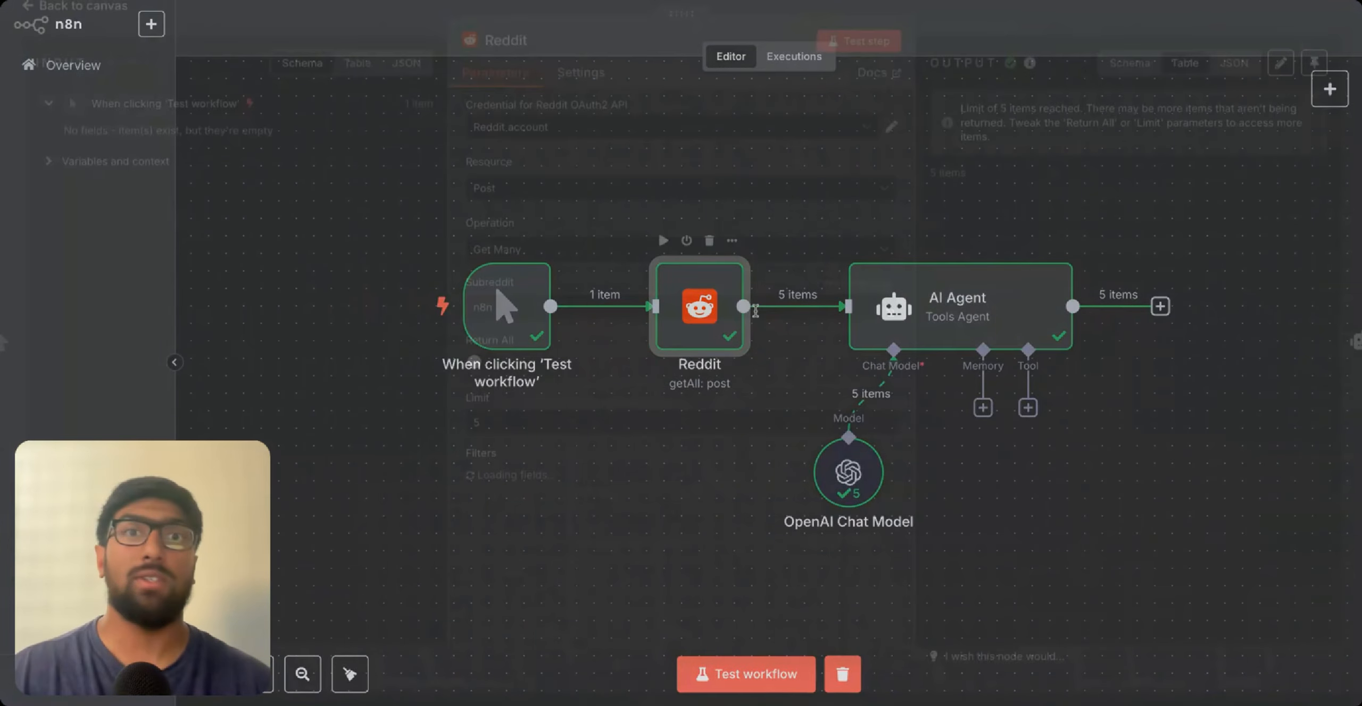
pyautogui.scroll(-15, 1091, 397)
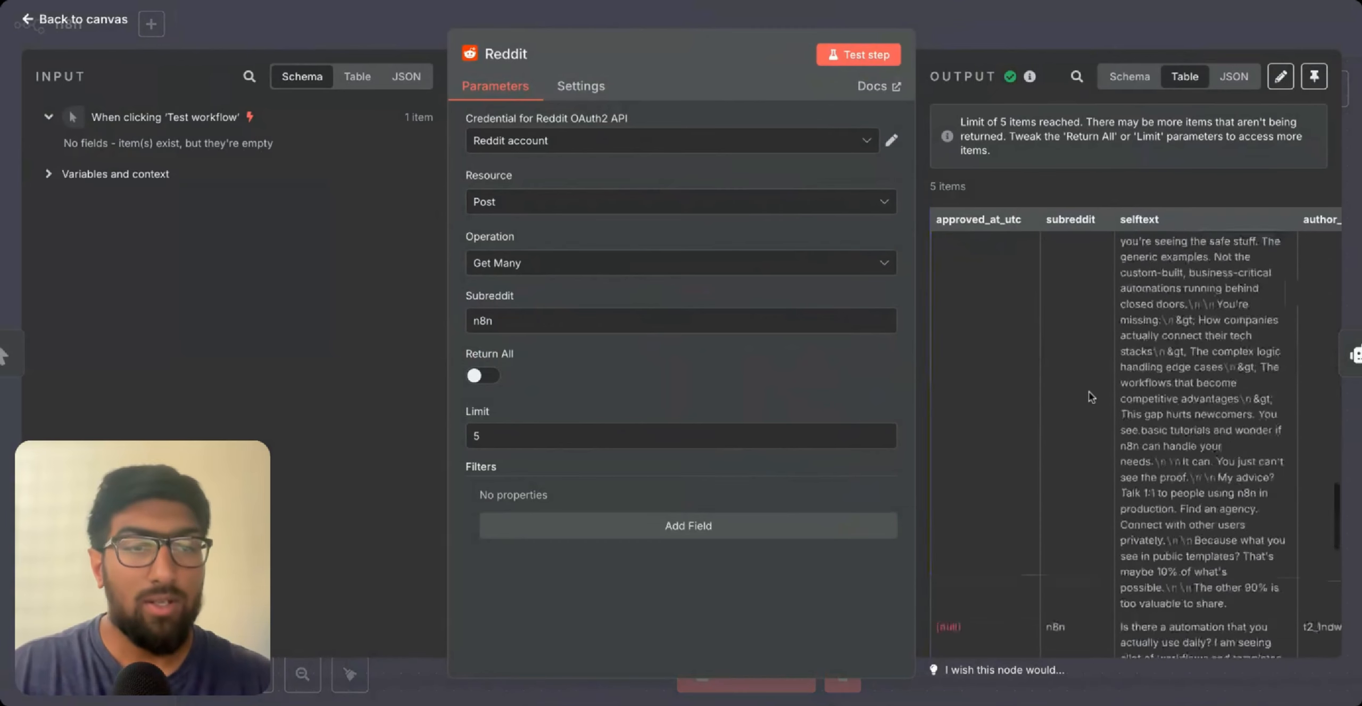
pyautogui.scroll(6, 1160, 442)
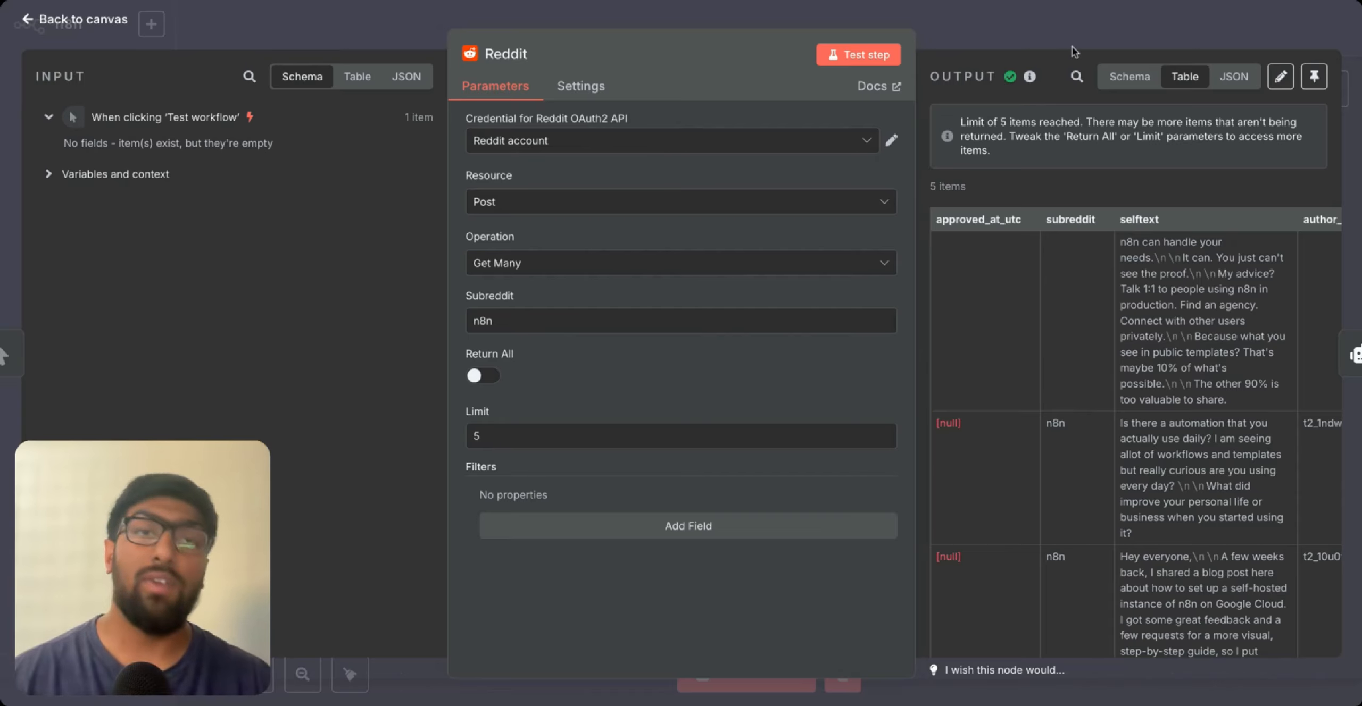
pyautogui.click(1039, 13)
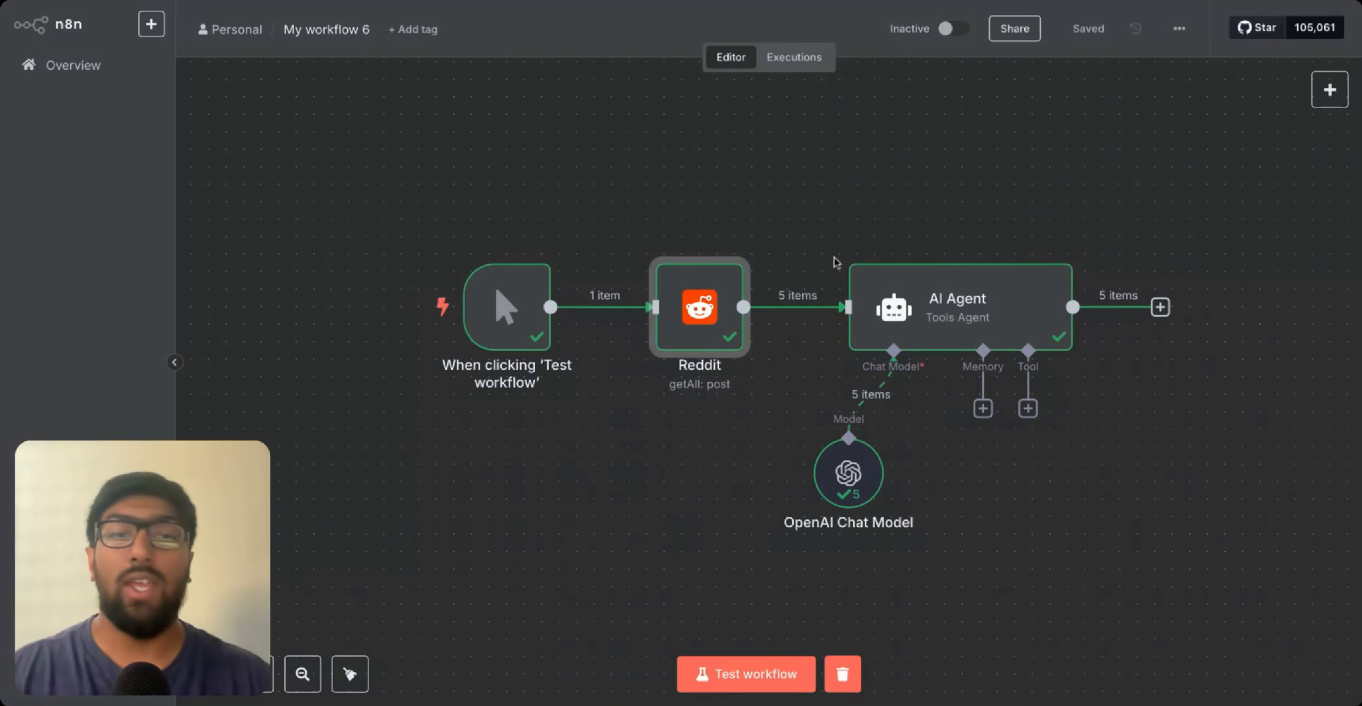
pyautogui.doubleClick(912, 302)
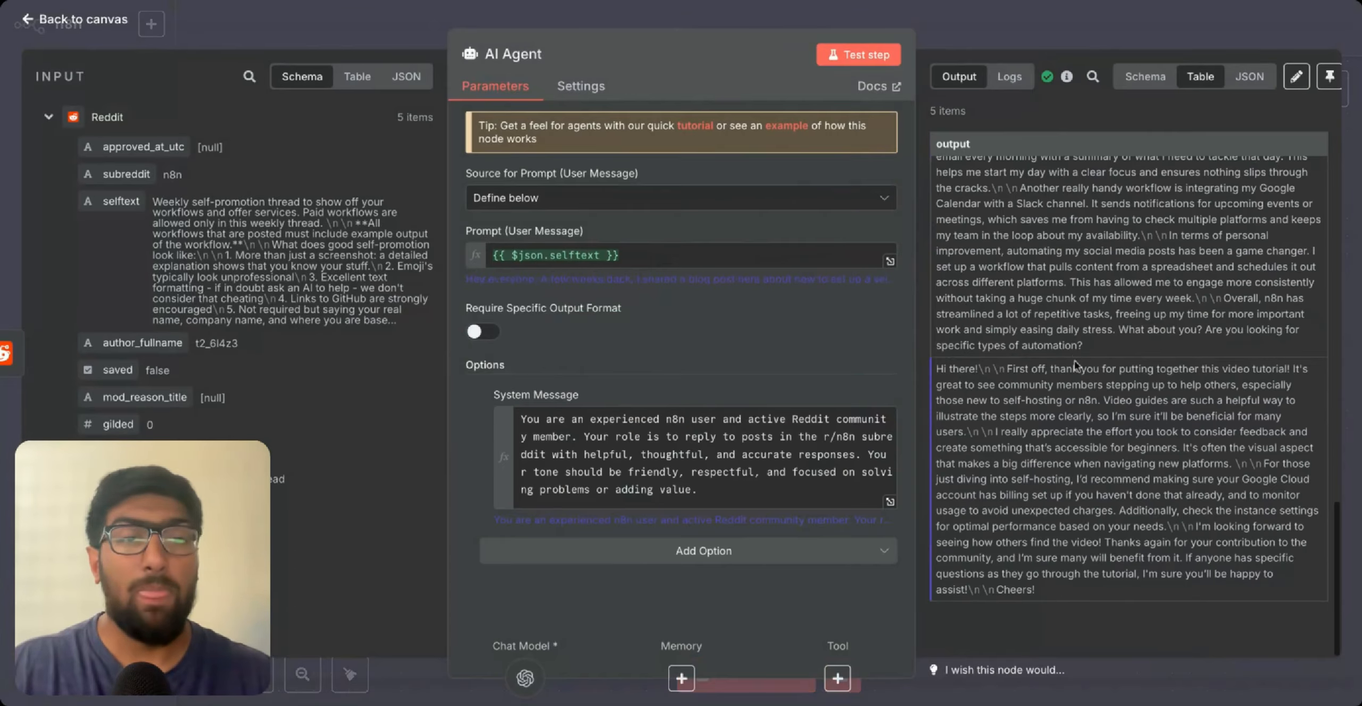
pyautogui.scroll(-3, 1074, 349)
pyautogui.scroll(2, 1074, 349)
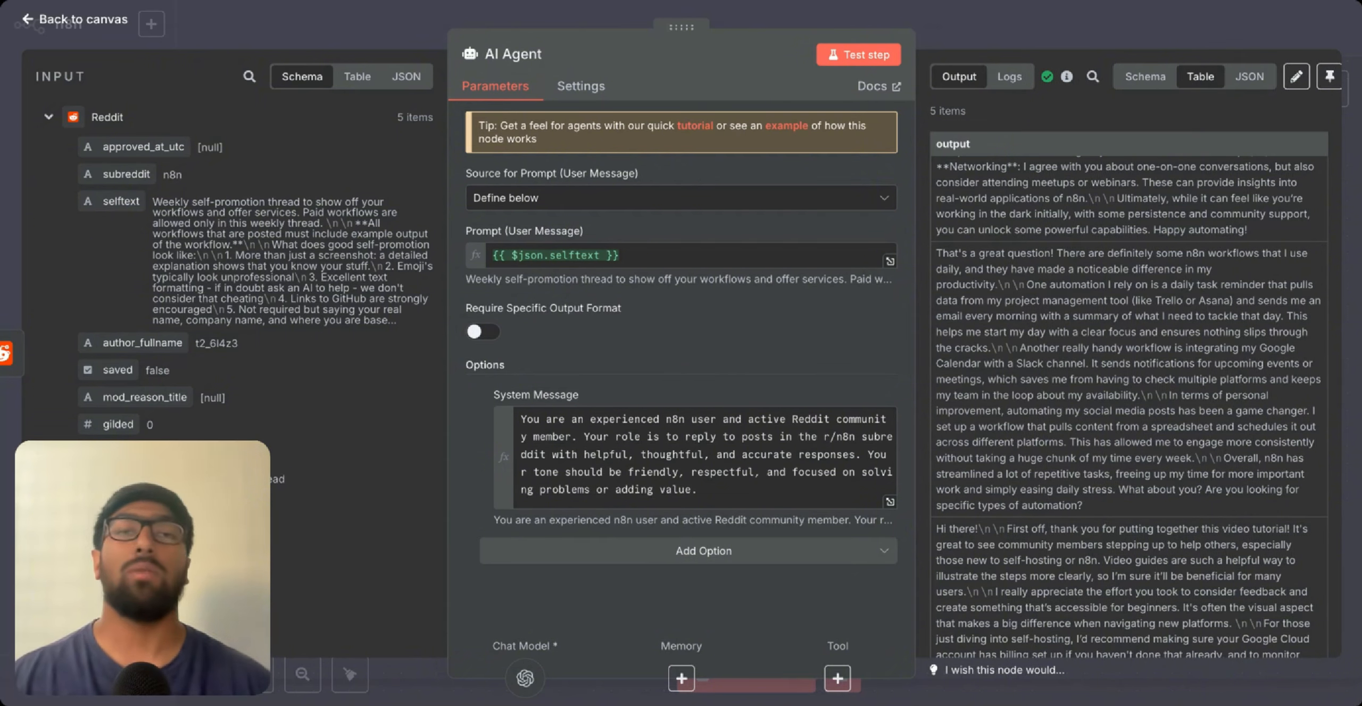
pyautogui.click(1028, 21)
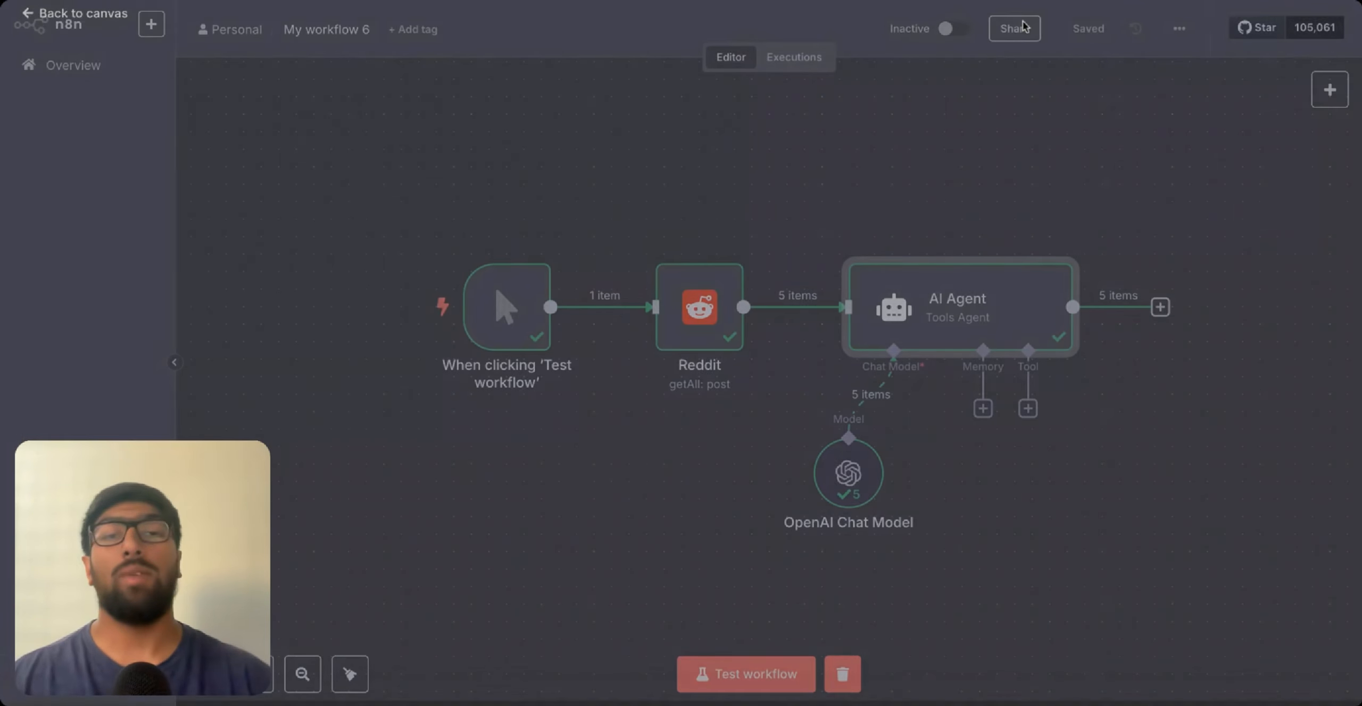